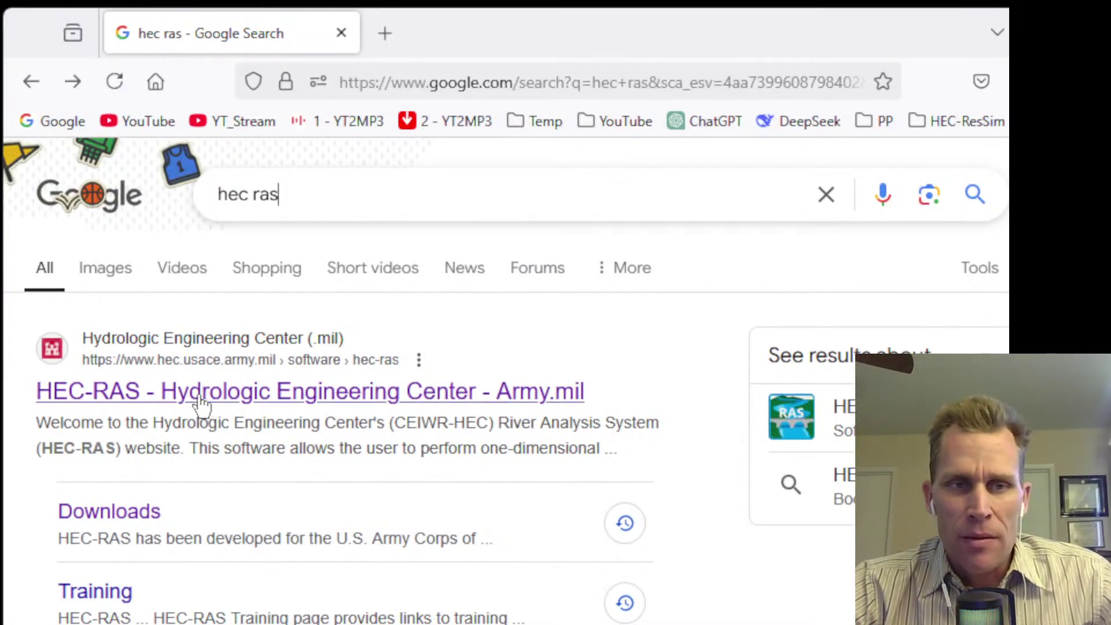
- Open the HEC-RAS website from the search results and find the HEC-RAS 6.6 Windows setup package on its downloads page
click(235, 394)
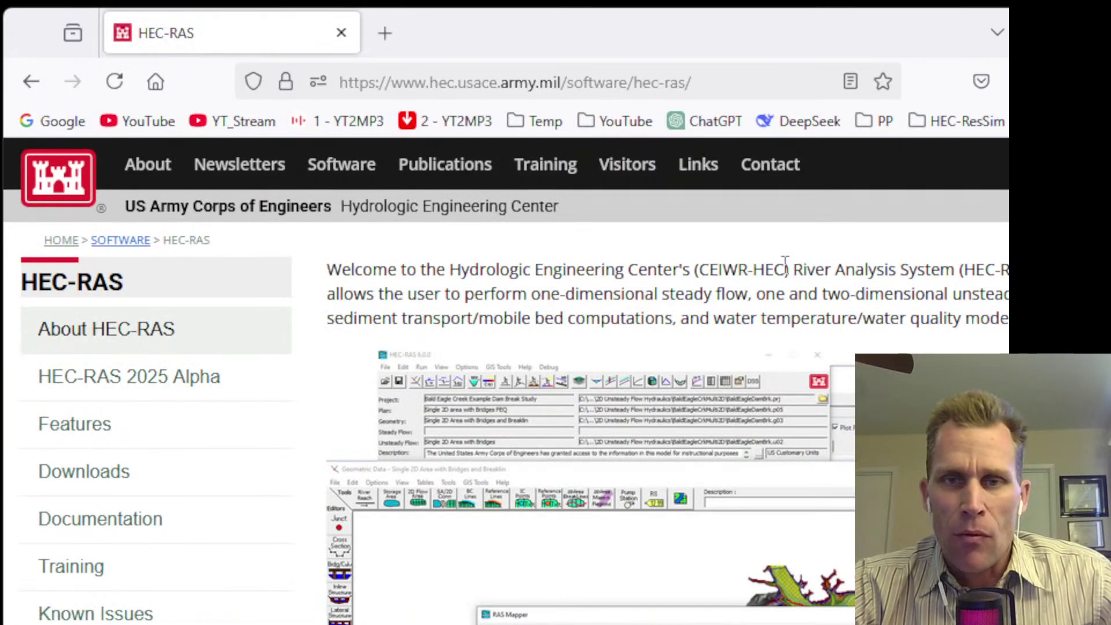
drag(785, 271, 972, 295)
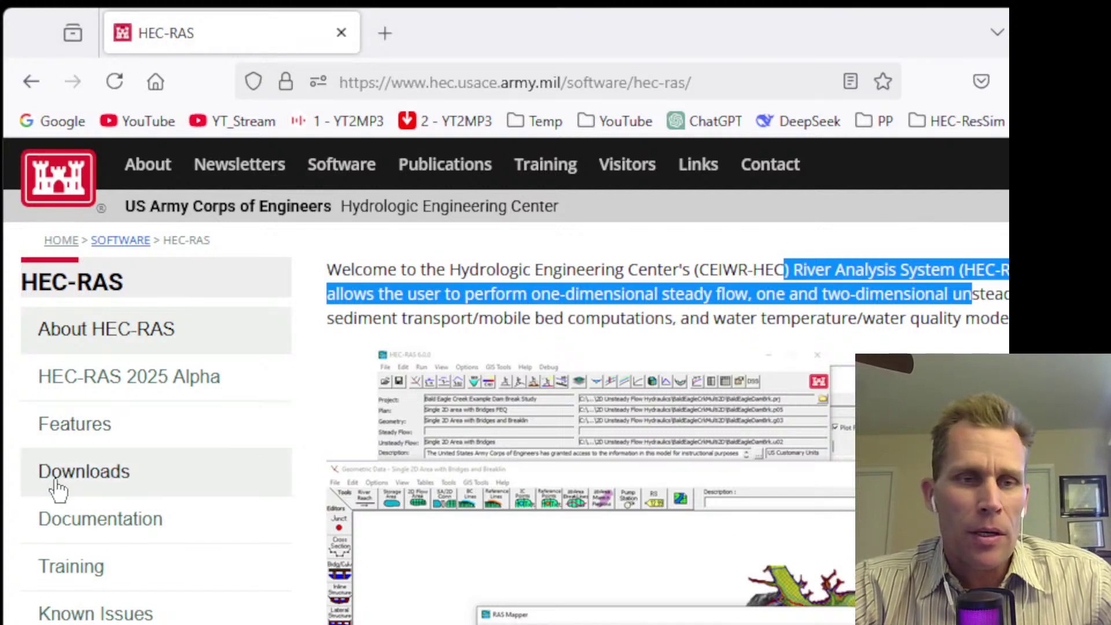
click(81, 480)
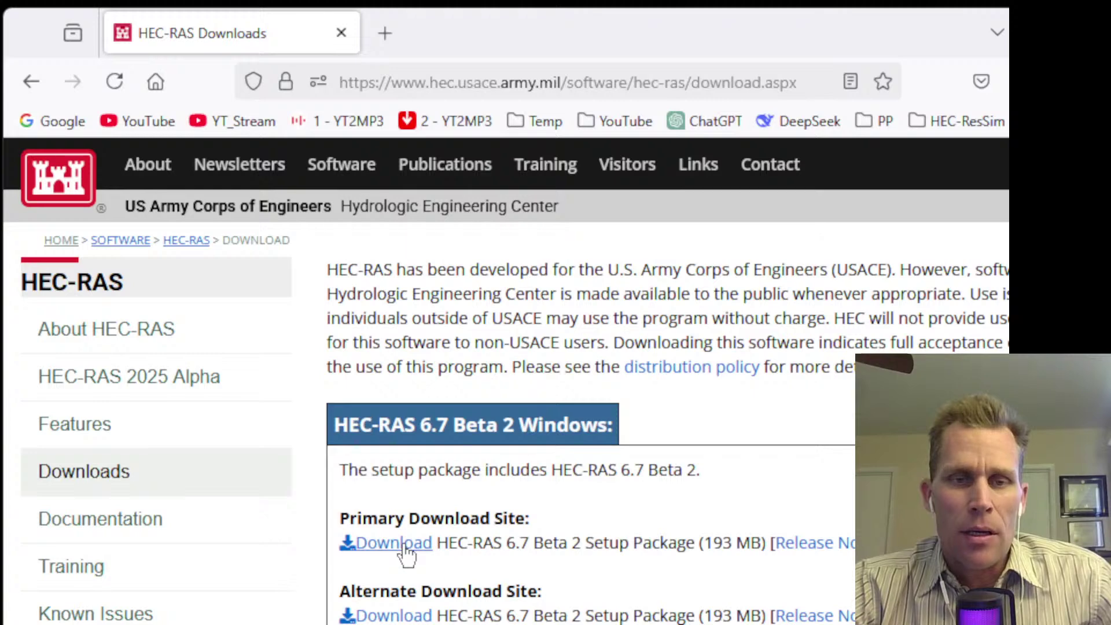
scroll(469, 470, down, 6)
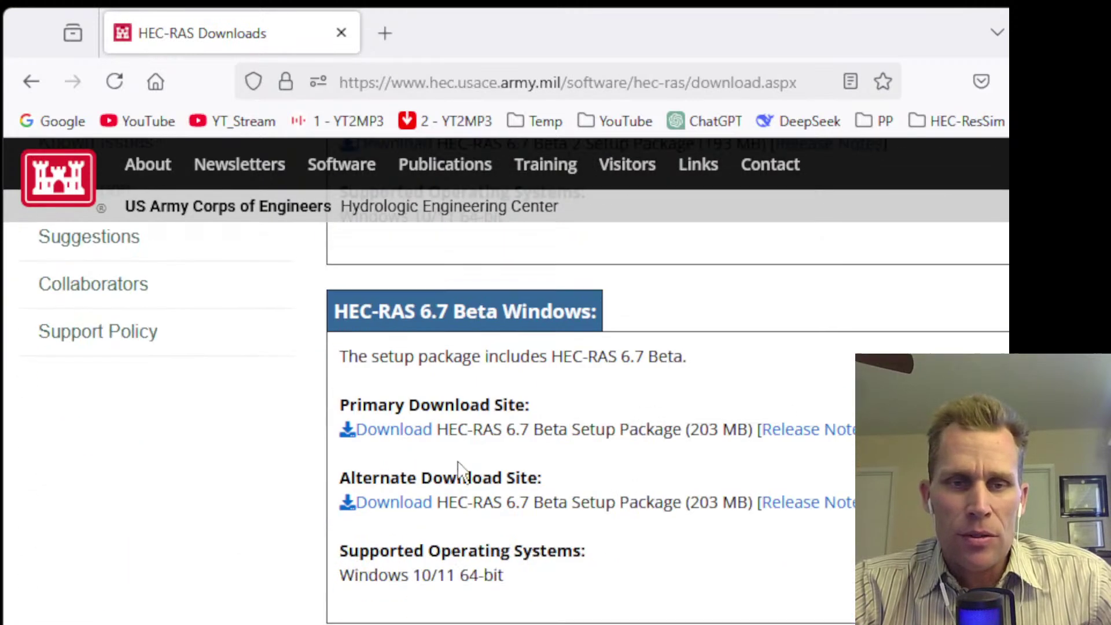
scroll(446, 429, down, 5)
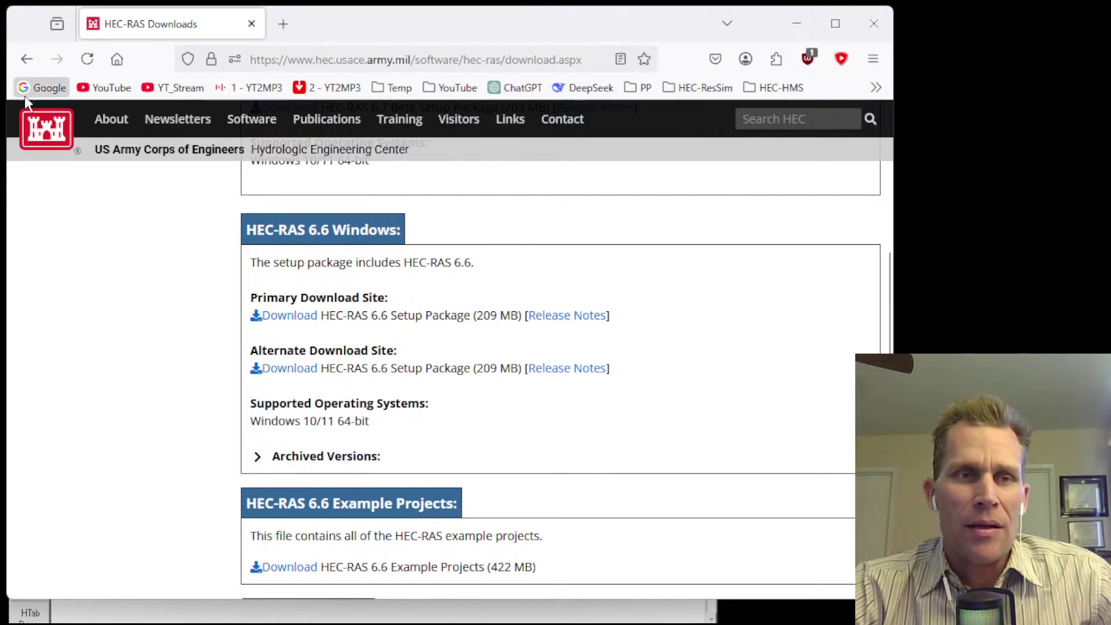
- Minimize the browser to switch to HEC-RAS 6.6, and close its Geometric Data window
click(797, 33)
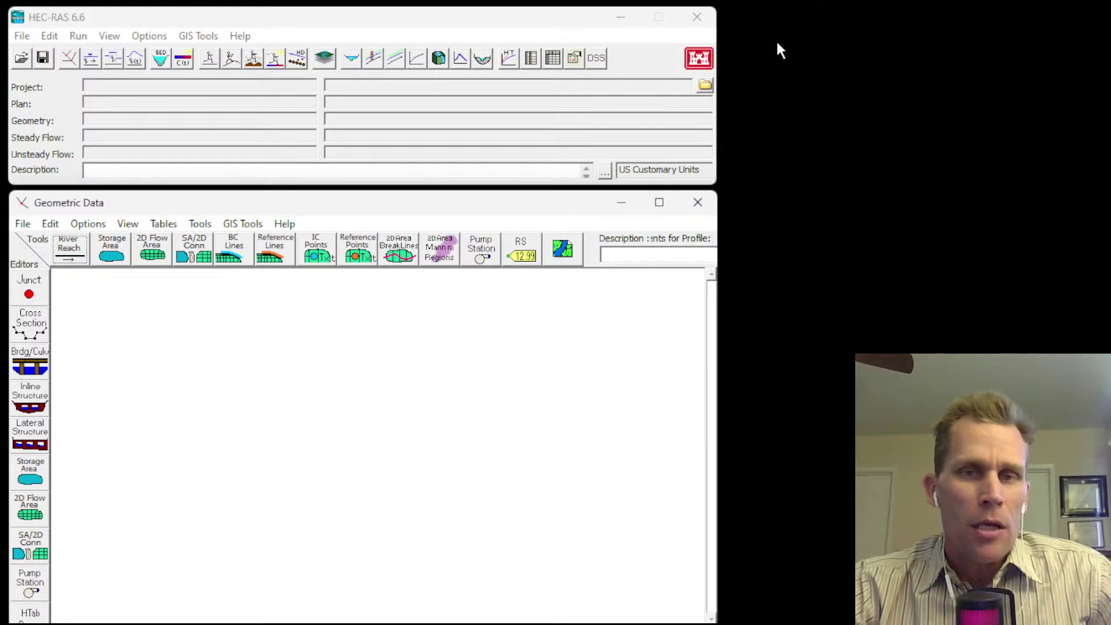
click(286, 23)
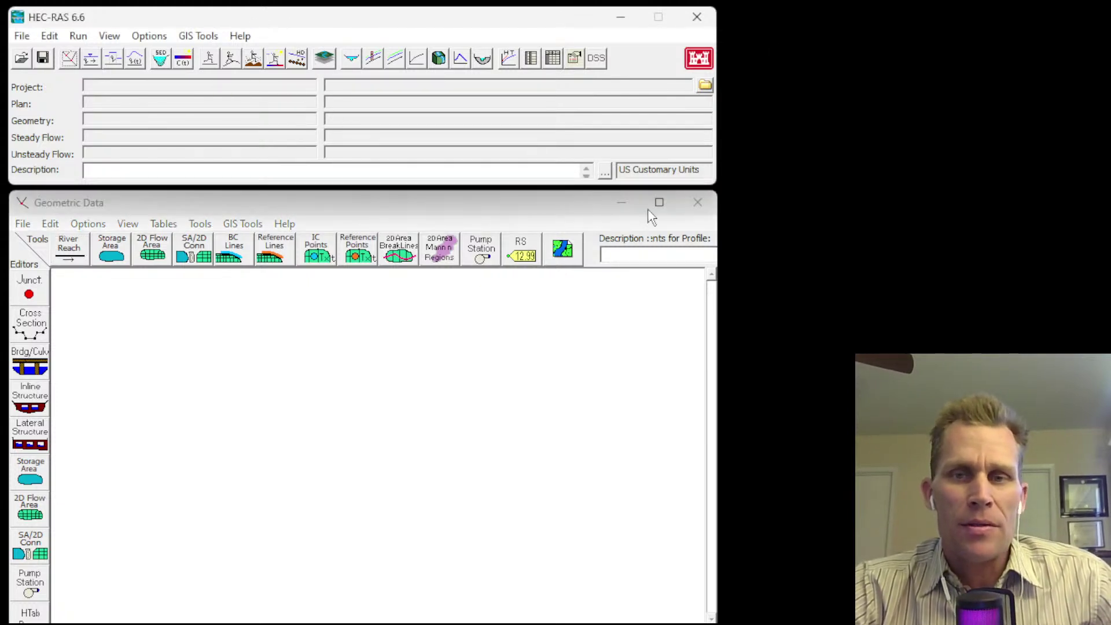
click(698, 201)
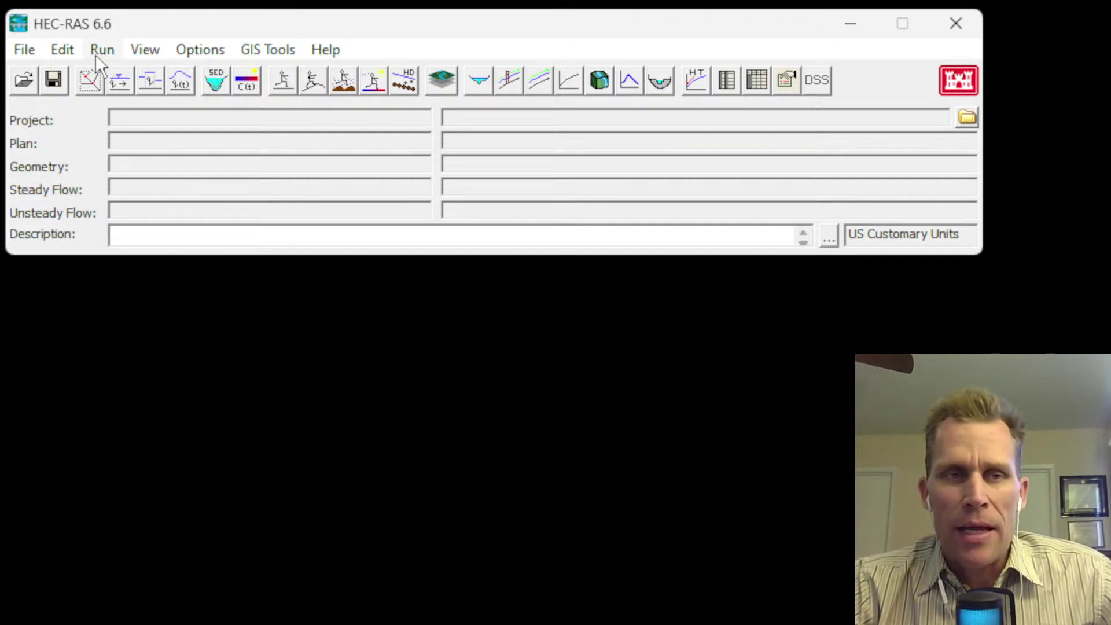
- Open the Geometric Data editor and align its window beneath the main HEC-RAS window
click(58, 51)
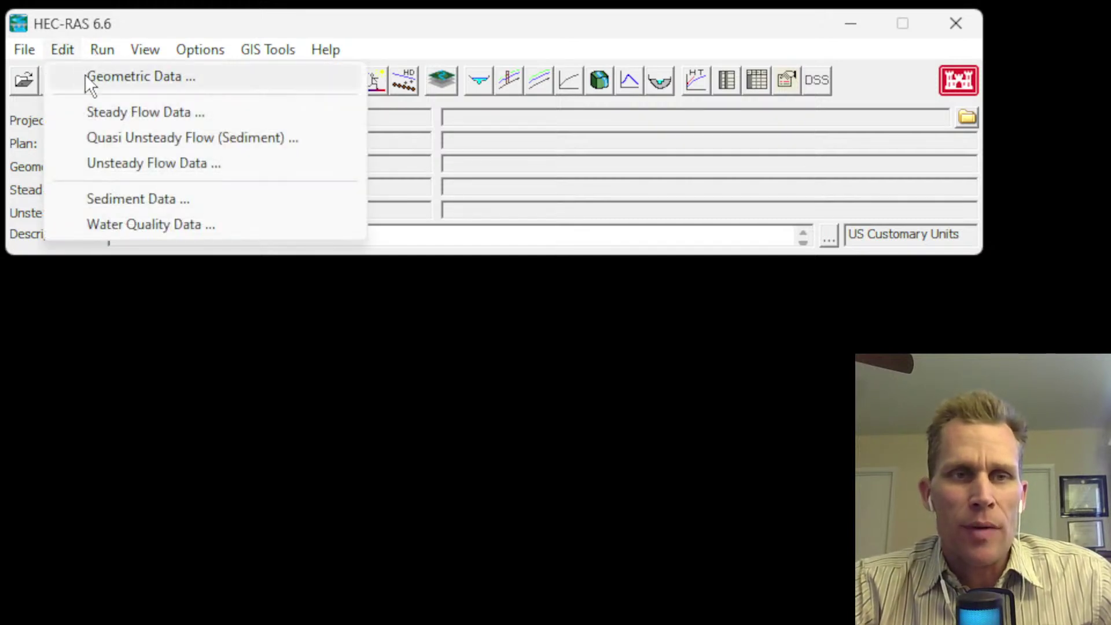
click(102, 82)
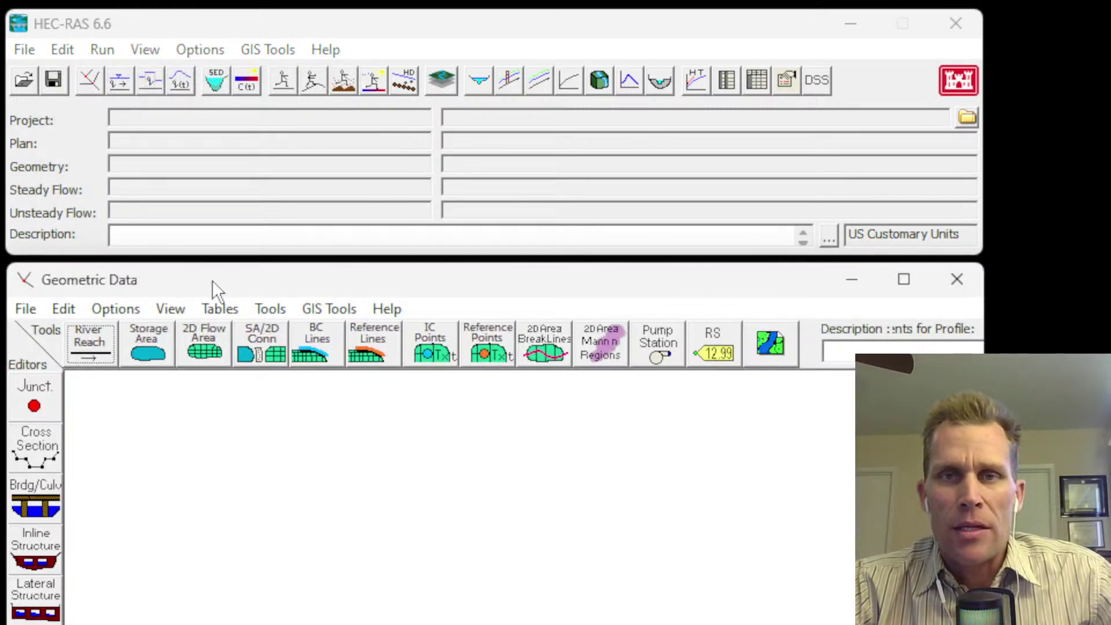
mouse_move(217, 282)
mouse_down()
mouse_move(359, 294)
mouse_move(224, 277)
mouse_move(235, 269)
mouse_move(211, 280)
mouse_move(270, 195)
mouse_move(221, 243)
mouse_move(211, 282)
mouse_up()
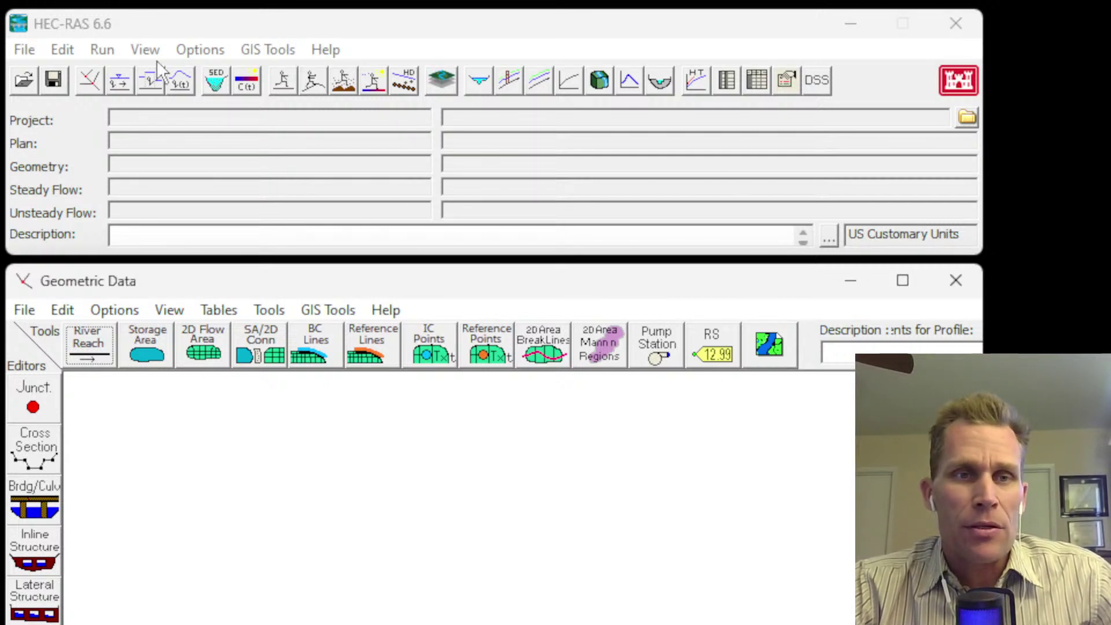
- Open RAS Mapper, reposition its window to view the layer list and map area, and close it
click(198, 50)
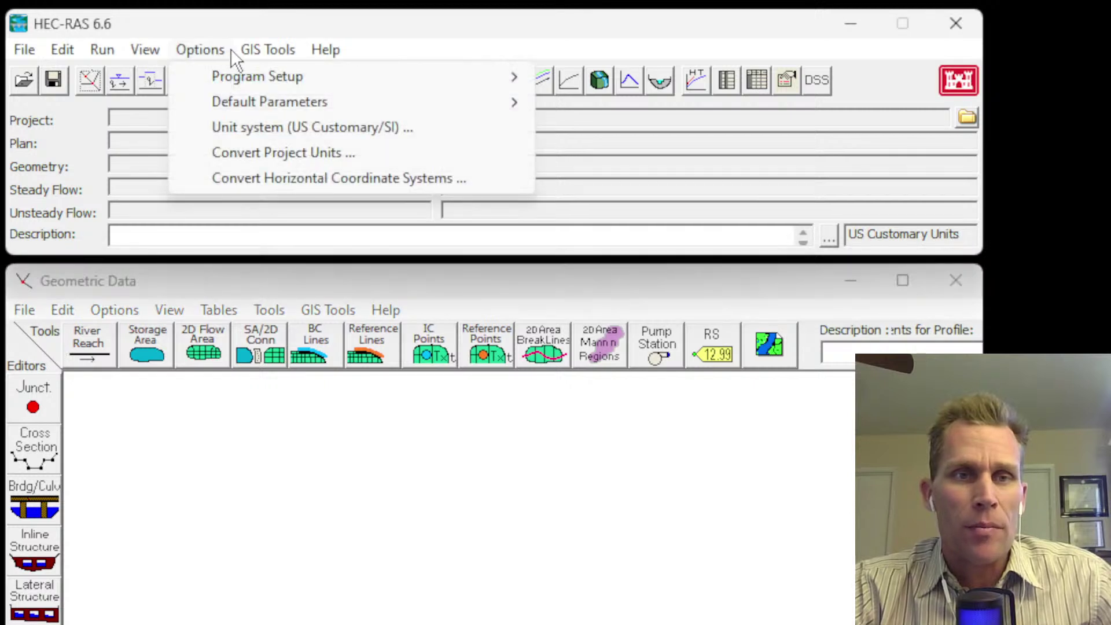
click(286, 75)
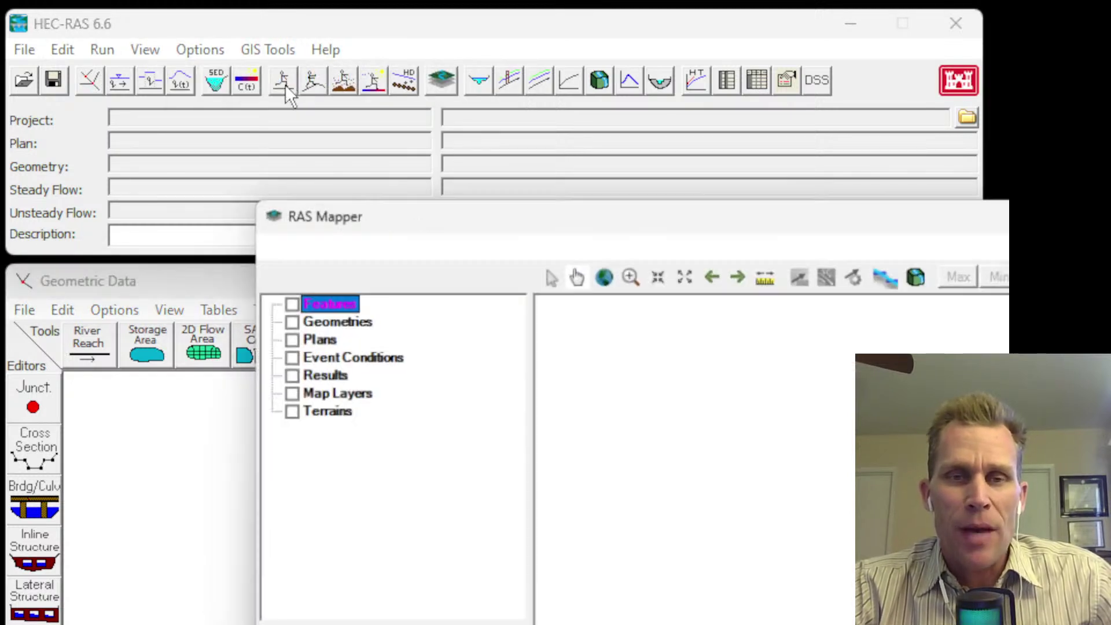
drag(586, 219, 448, 244)
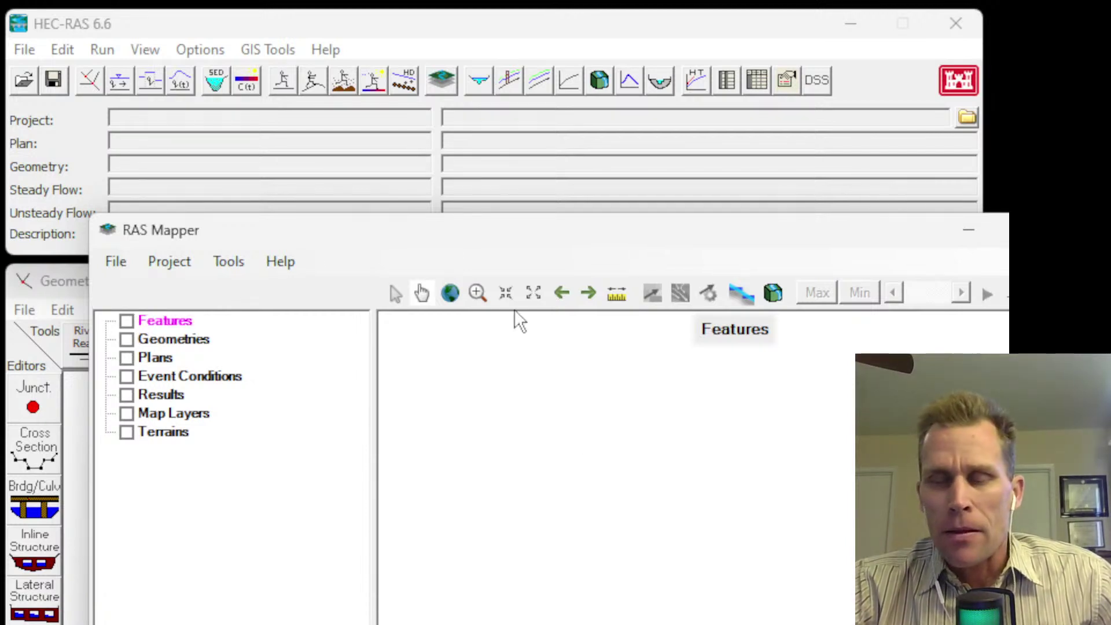
drag(411, 239, 368, 225)
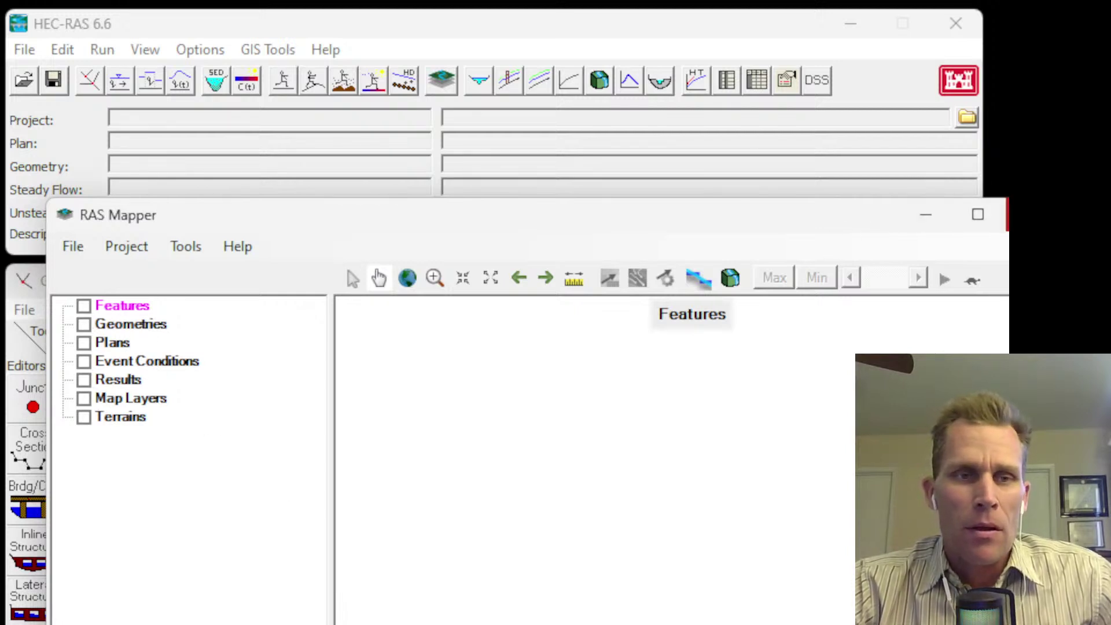
click(1007, 214)
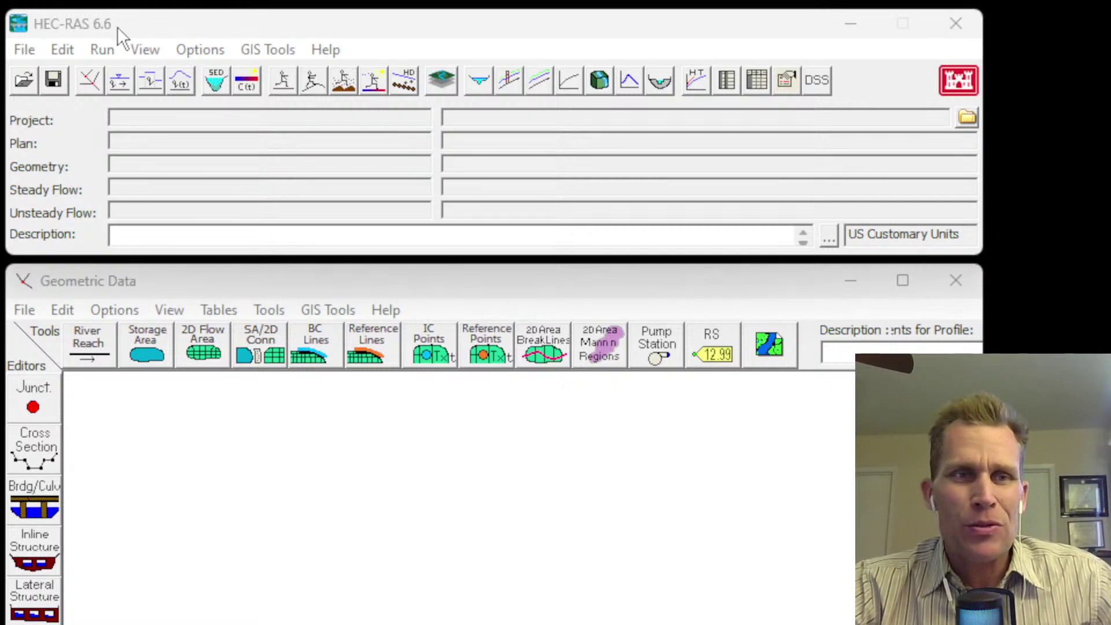
- Start a new project and set its folder to C:\D\HEC\RAS\Lectures\01 - 1D Steady Flow\project
click(26, 50)
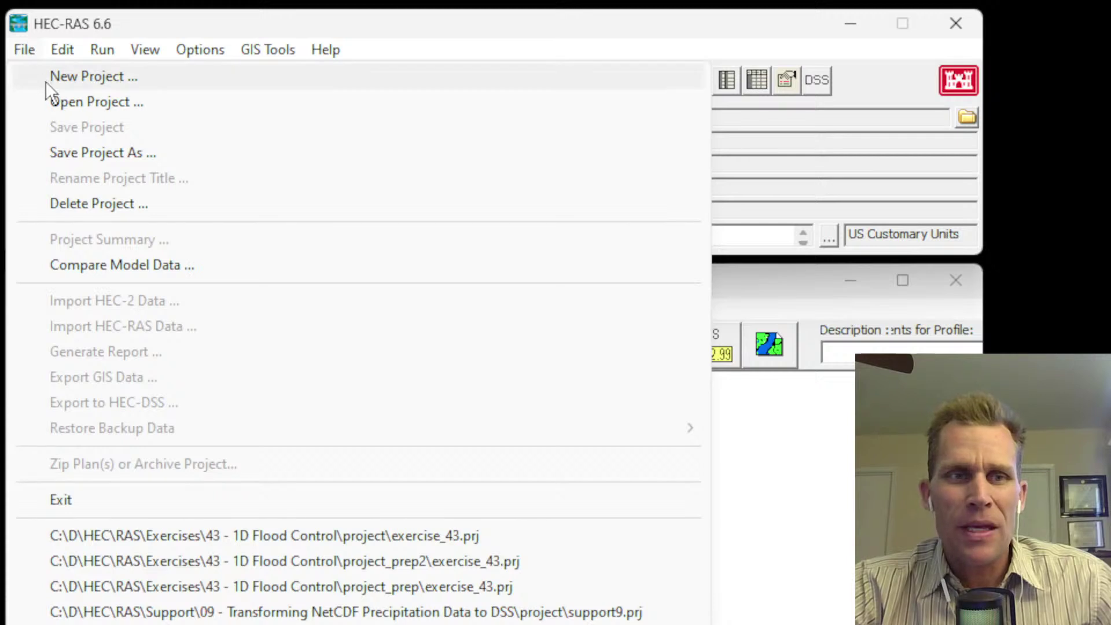
click(67, 76)
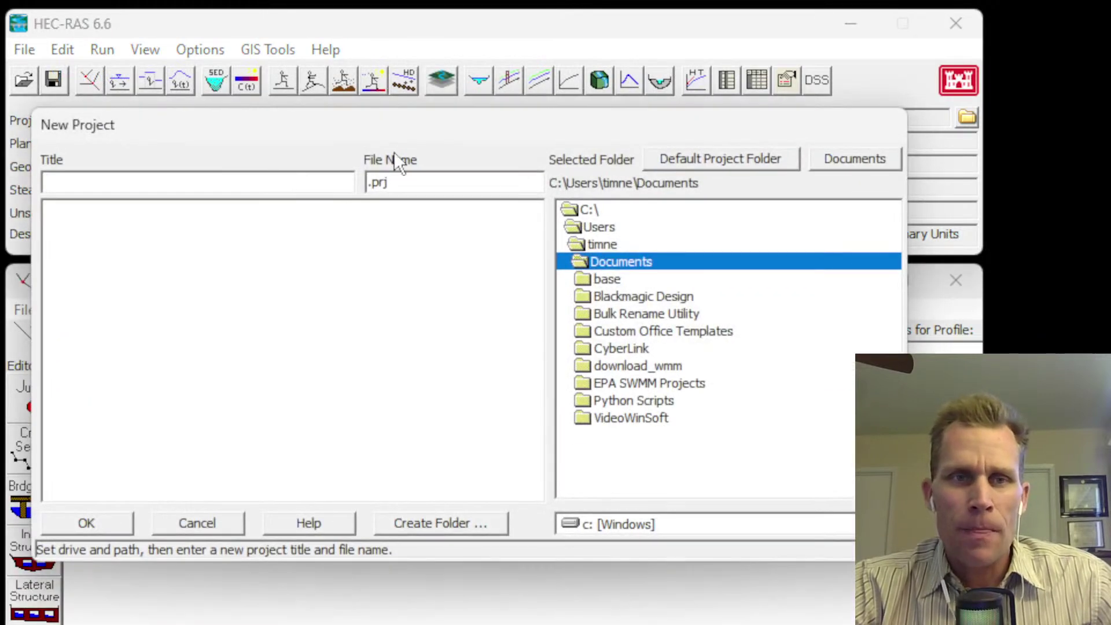
mouse_move(418, 125)
mouse_down()
mouse_move(432, 120)
mouse_move(415, 124)
mouse_up()
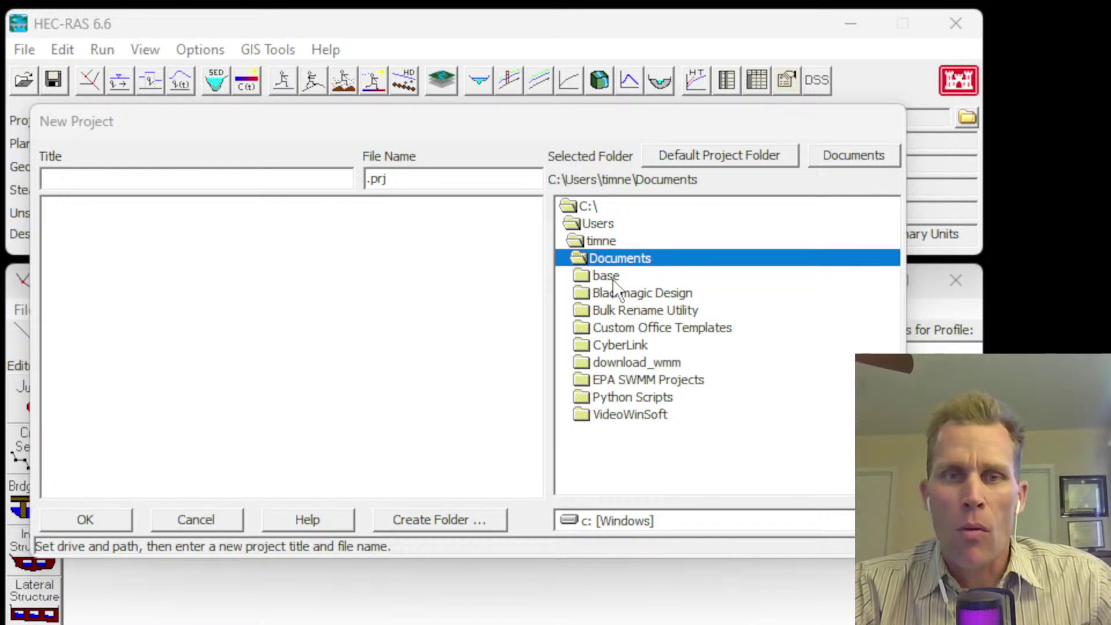
click(691, 155)
click(690, 155)
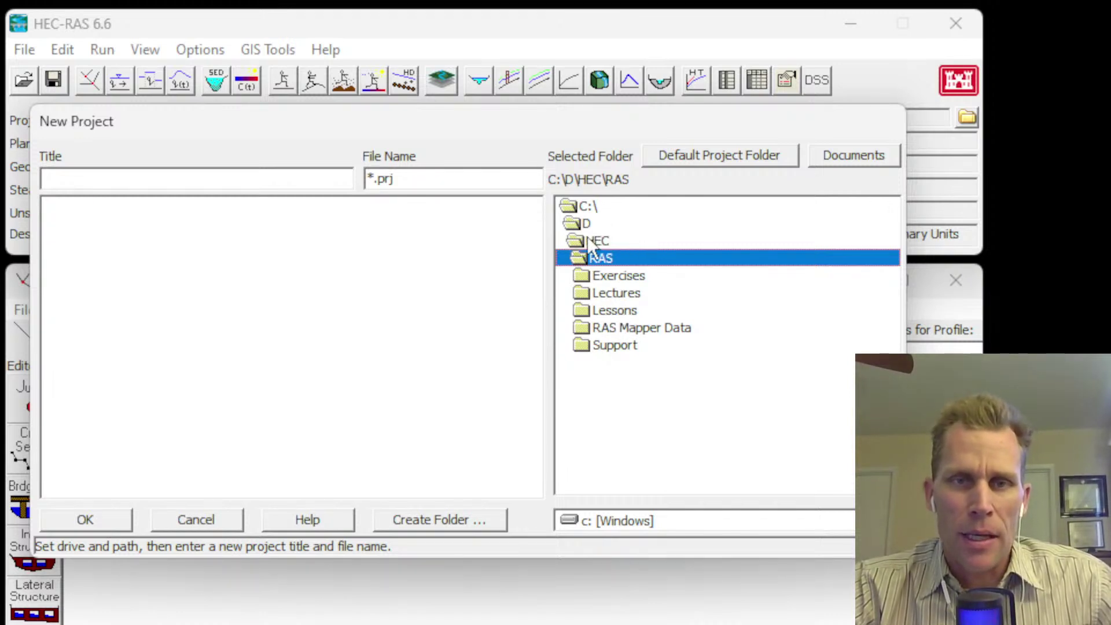
click(615, 295)
double_click(615, 294)
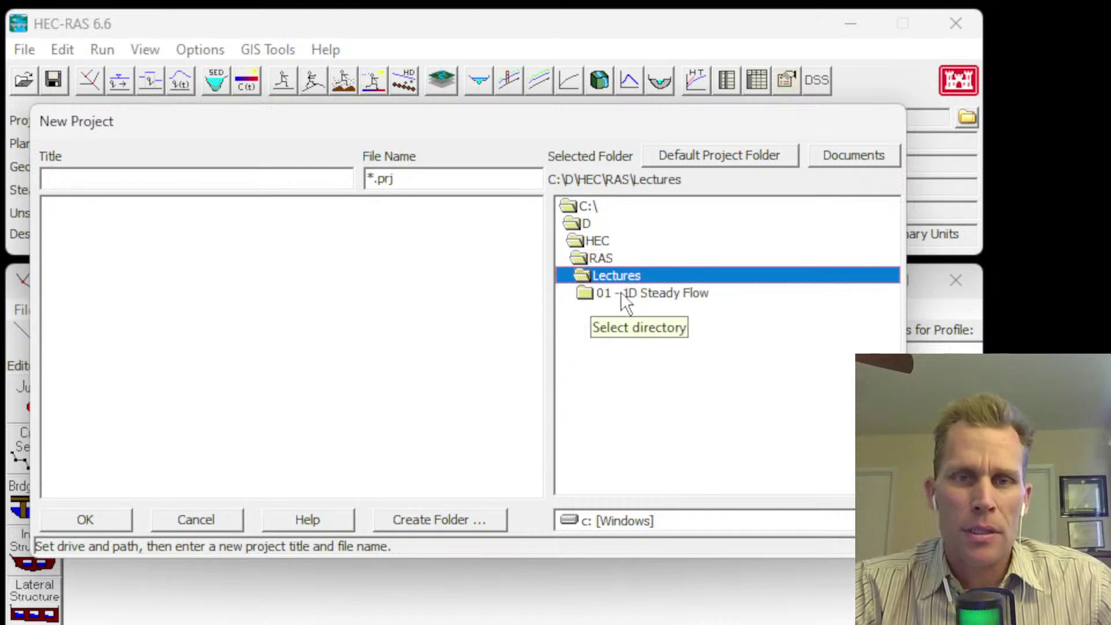
double_click(622, 292)
double_click(619, 312)
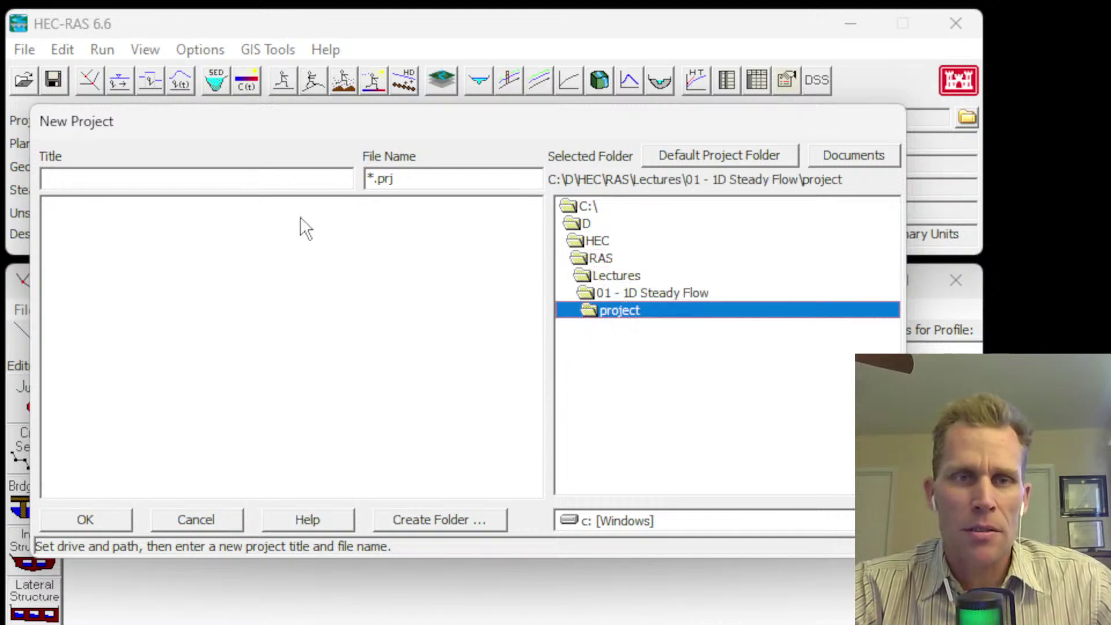
- Title the new project lecture1 and confirm its creation
click(229, 176)
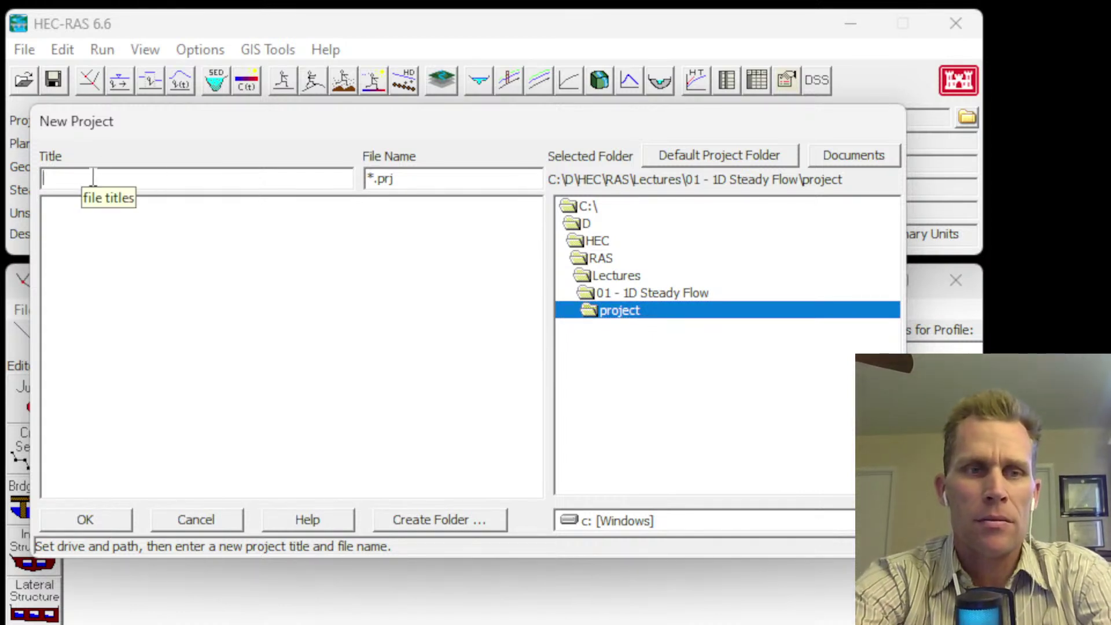
text(lecture1)
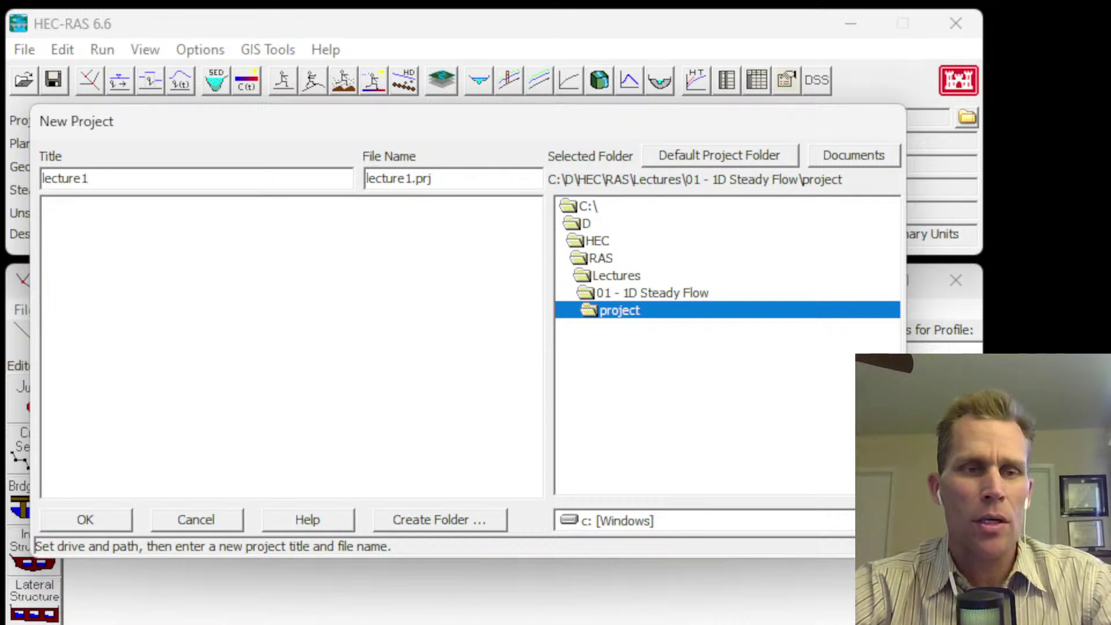
click(103, 518)
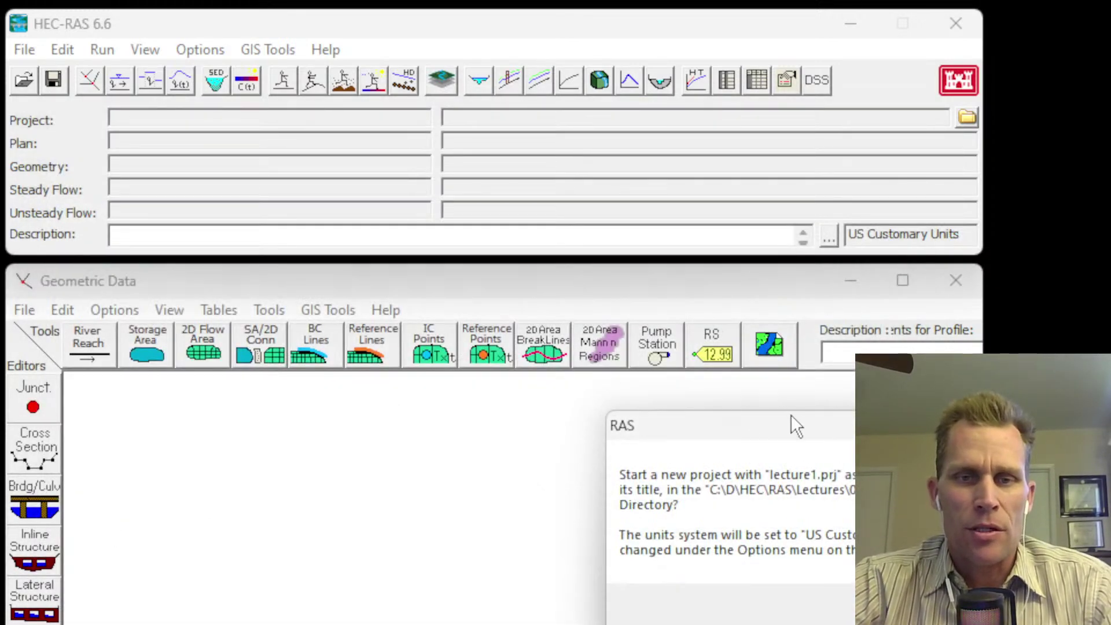
drag(793, 426, 306, 371)
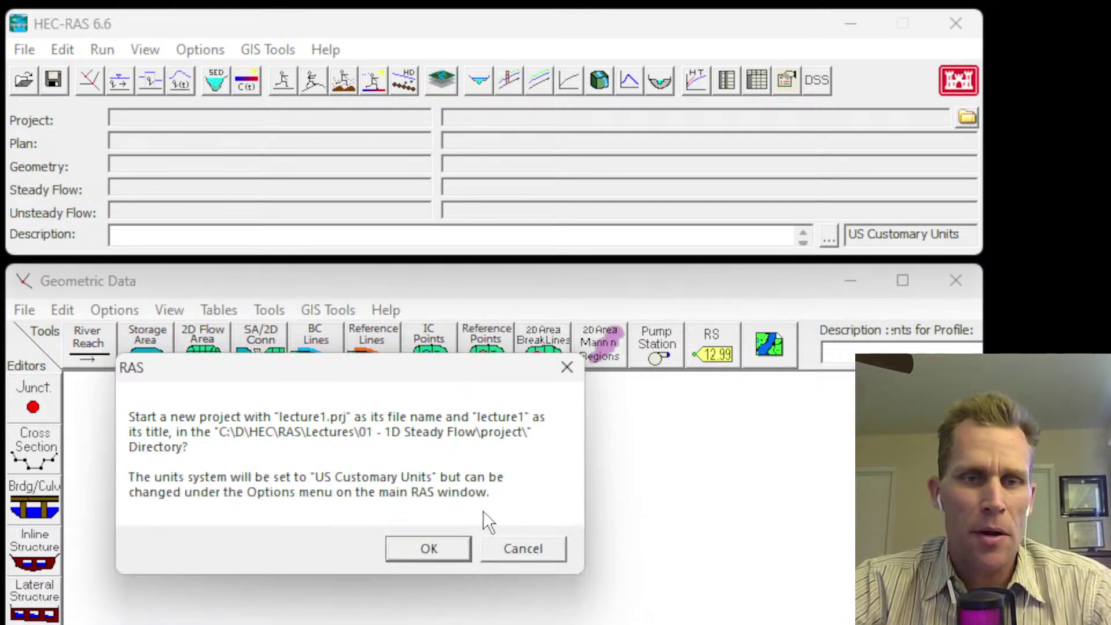
click(430, 549)
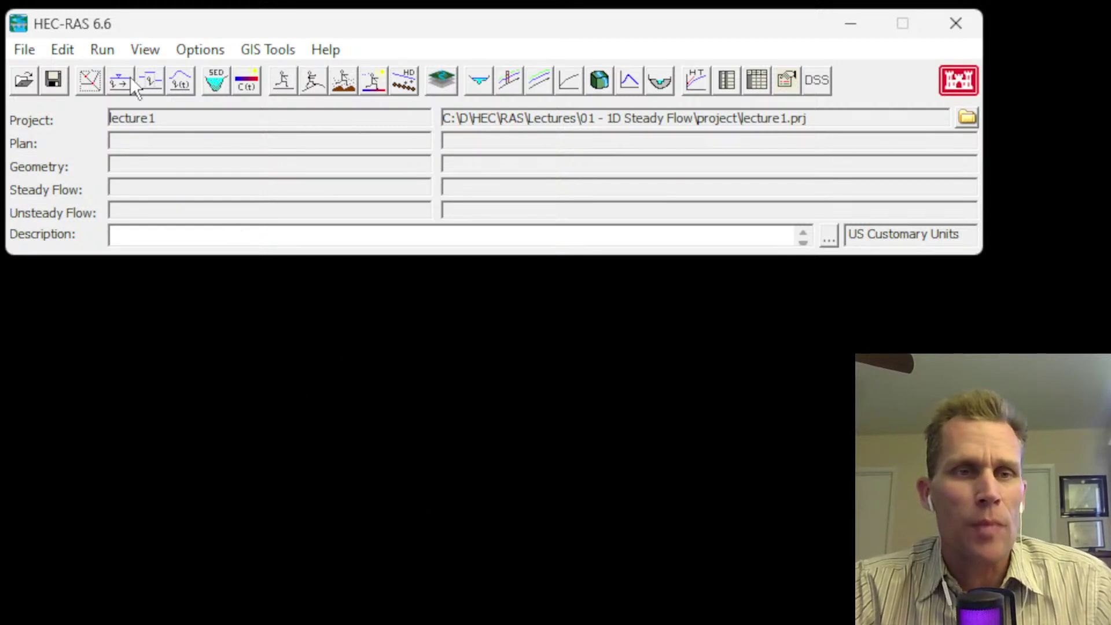
- Open the Geometric Data editor and draw a gently curving river reach from upstream at the schematic's upper left to downstream near its lower edge
click(92, 86)
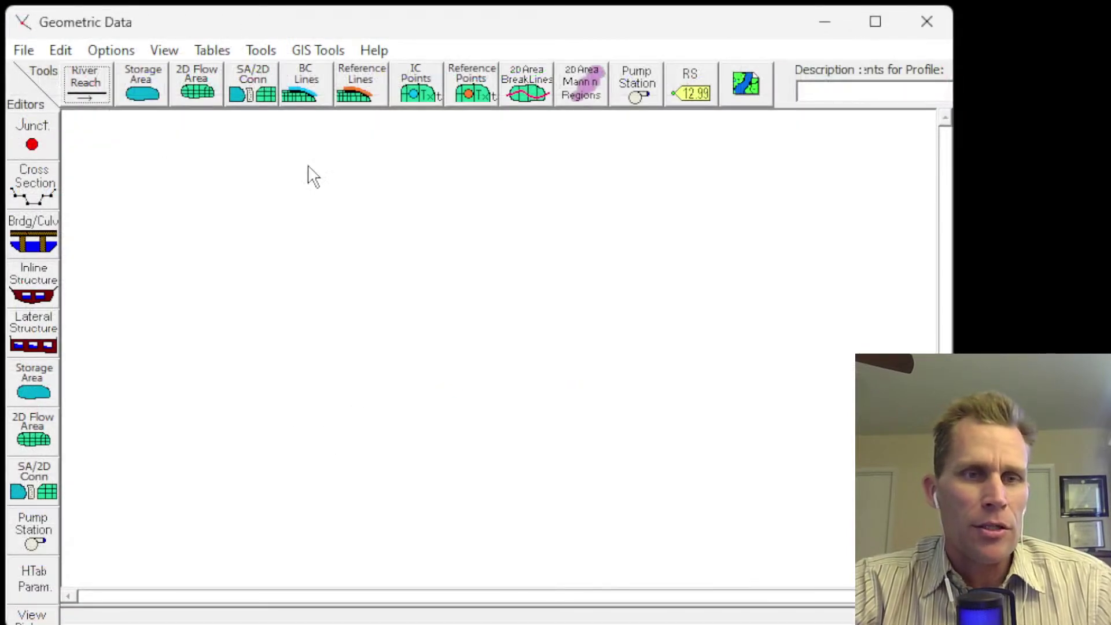
click(87, 87)
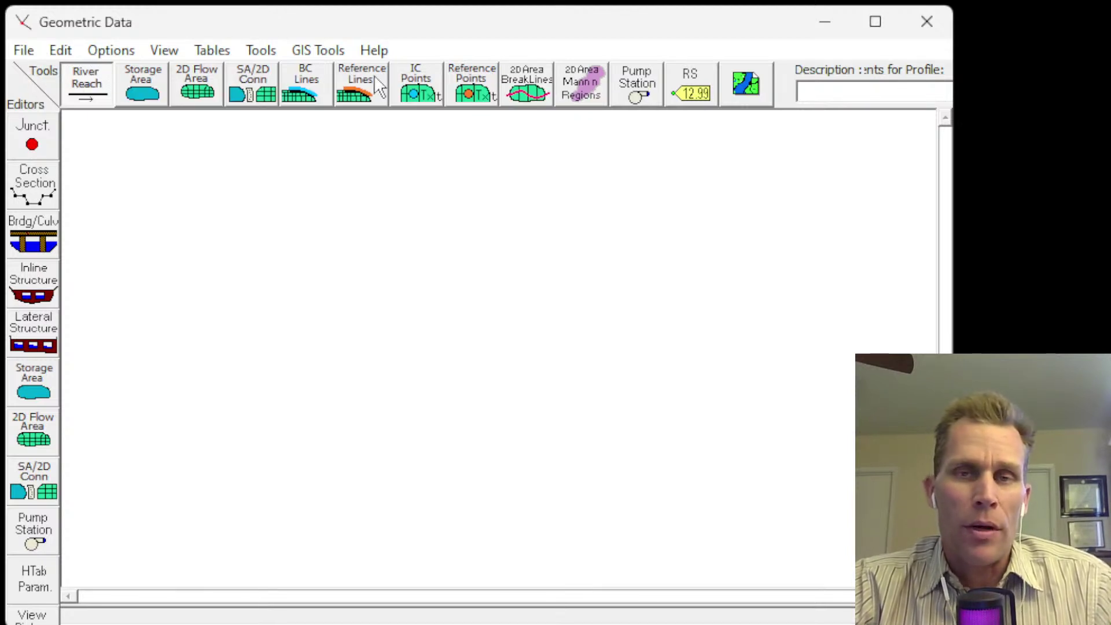
click(372, 102)
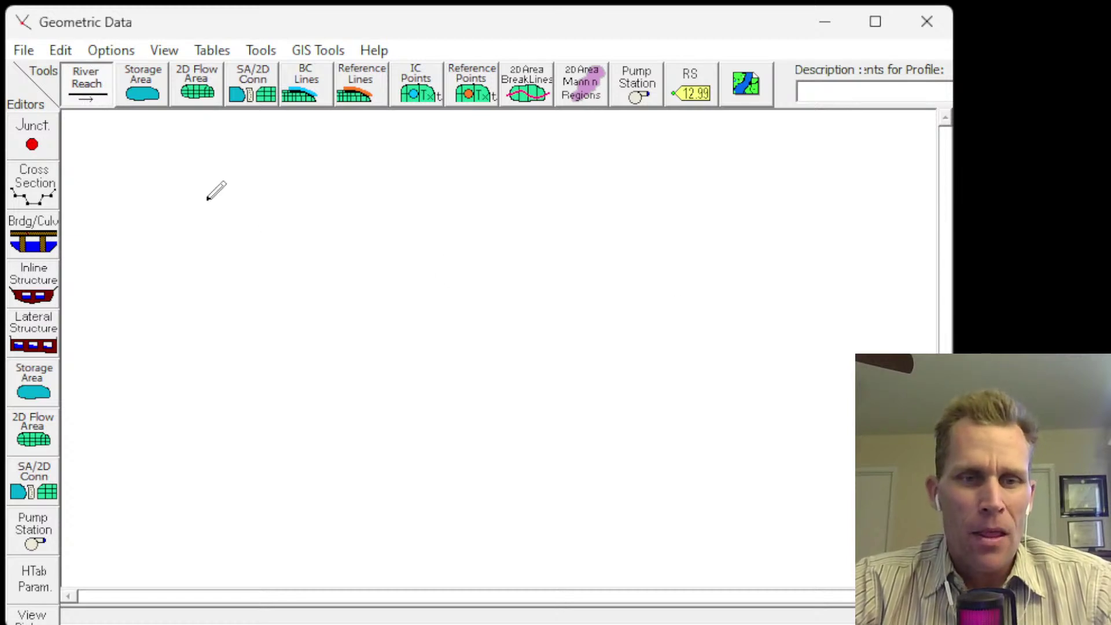
click(88, 96)
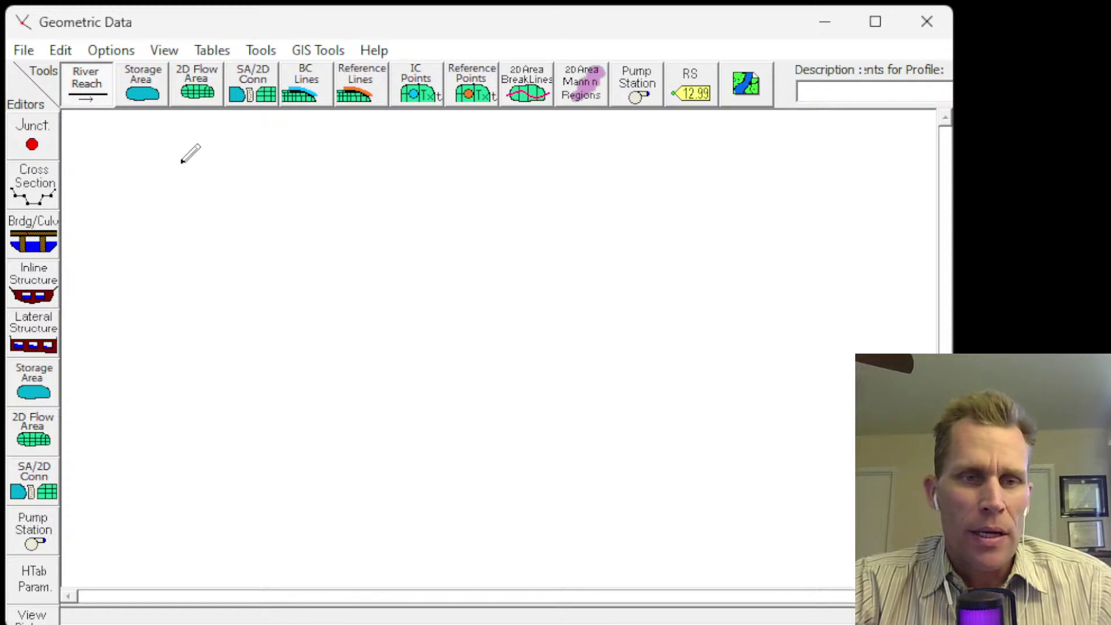
click(139, 158)
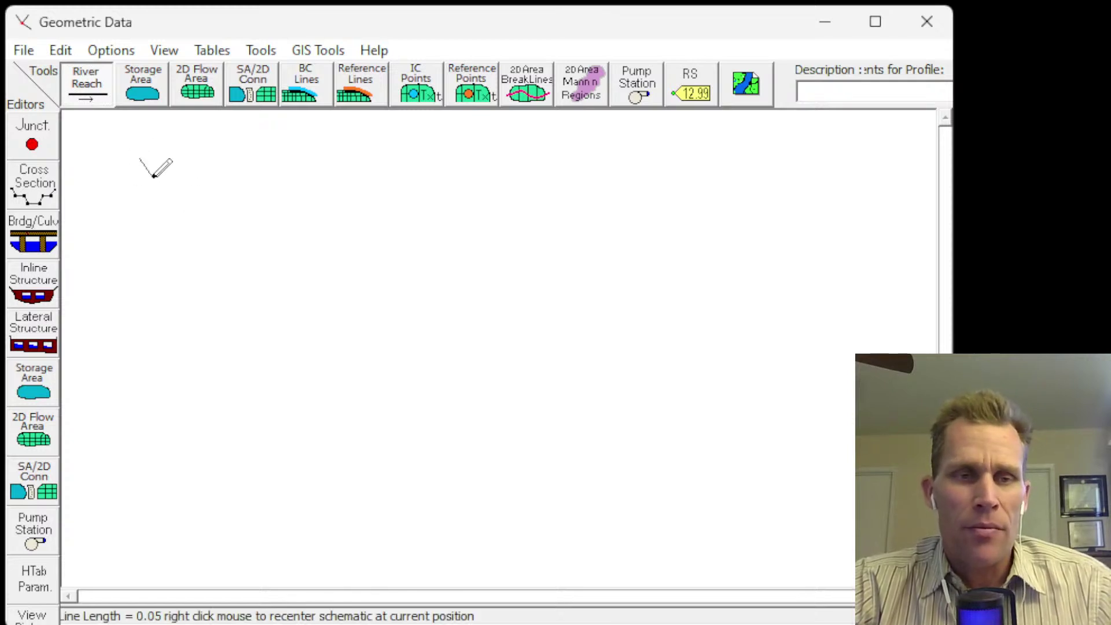
click(197, 219)
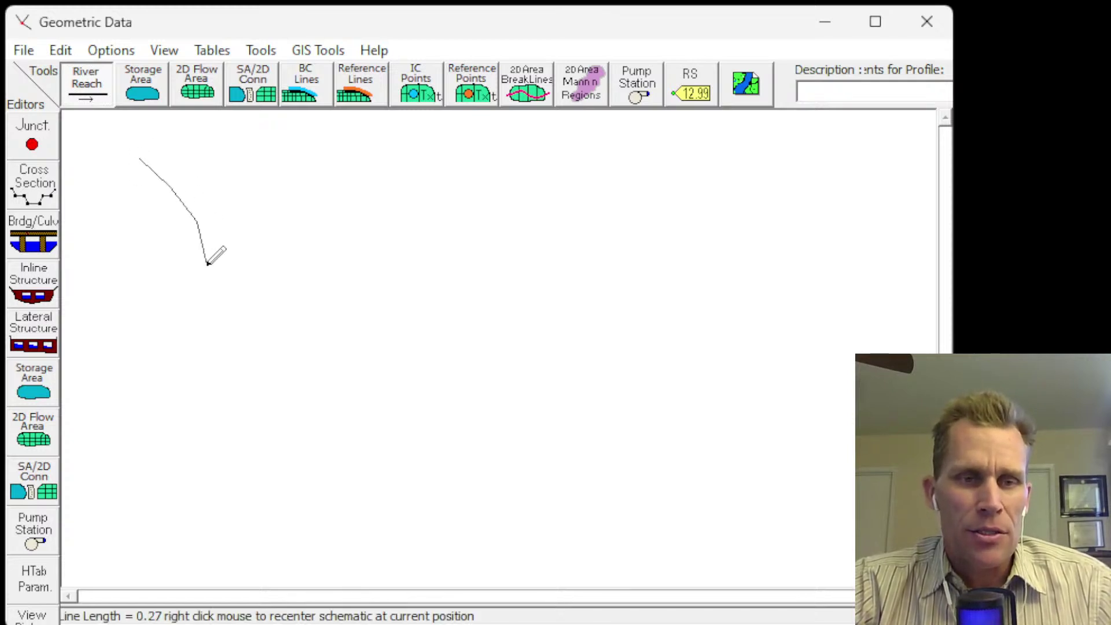
click(217, 310)
click(220, 365)
click(216, 408)
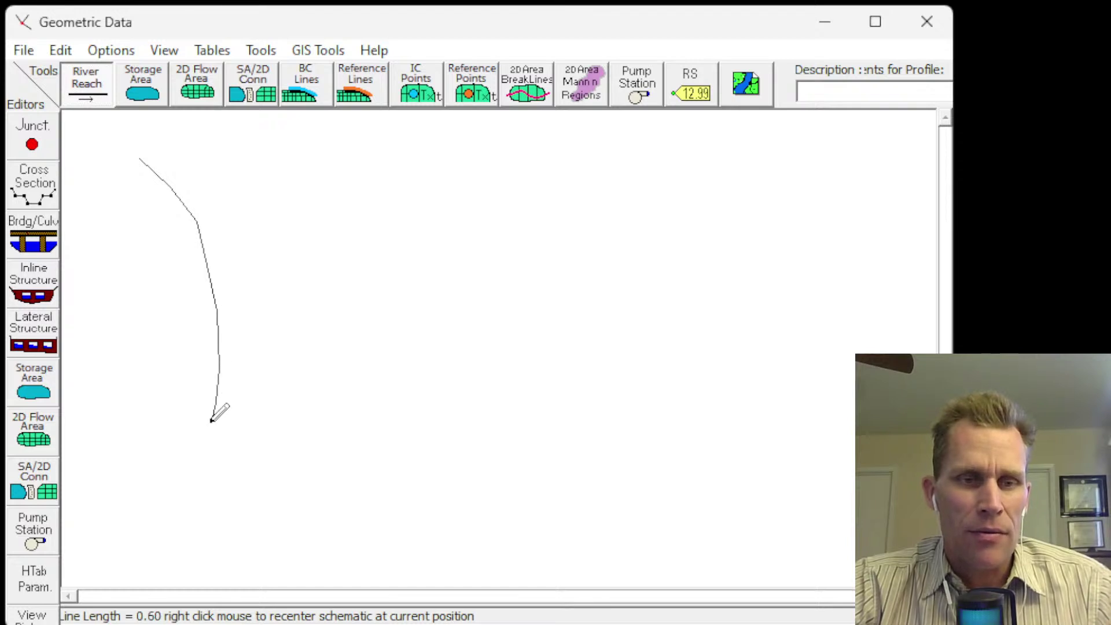
click(209, 439)
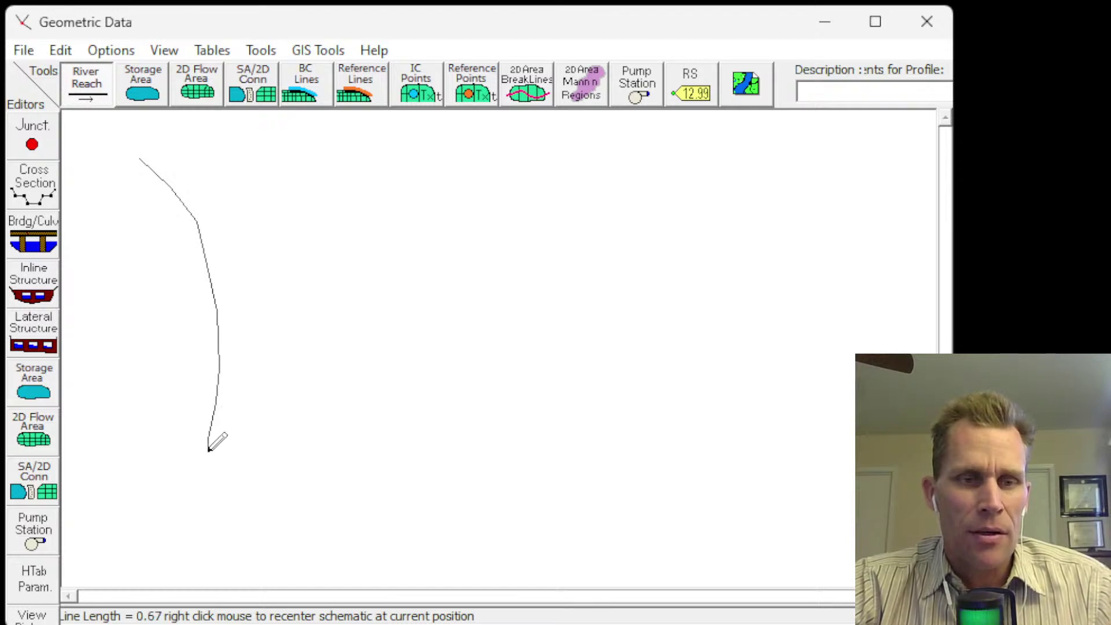
click(209, 520)
double_click(215, 556)
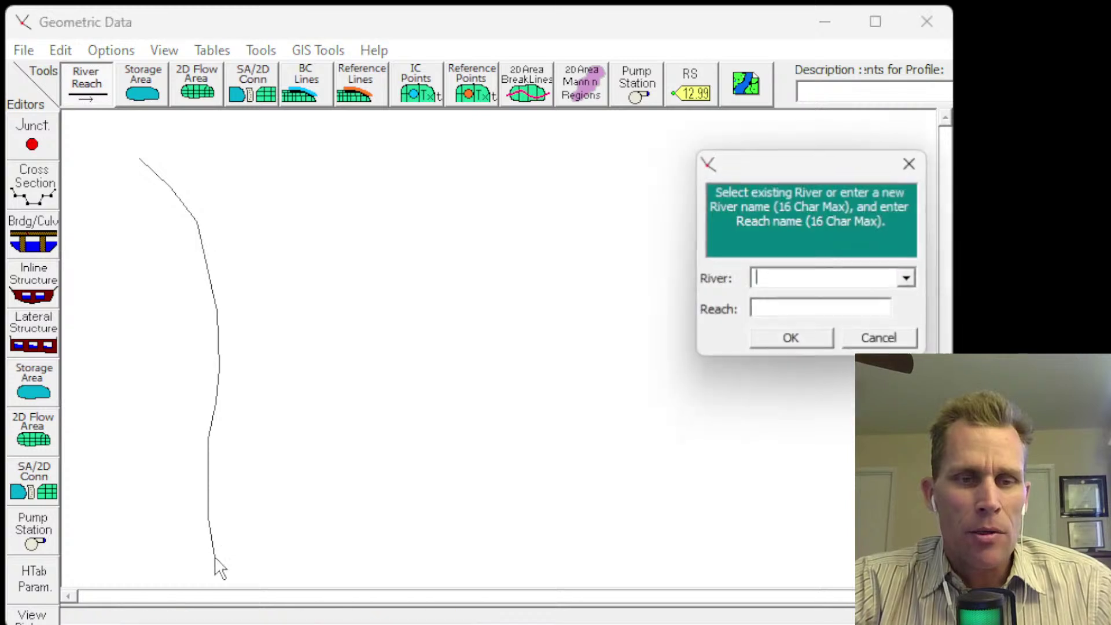
- Name the drawn line River A with reach name Reach 1 and confirm the names
drag(773, 184, 370, 186)
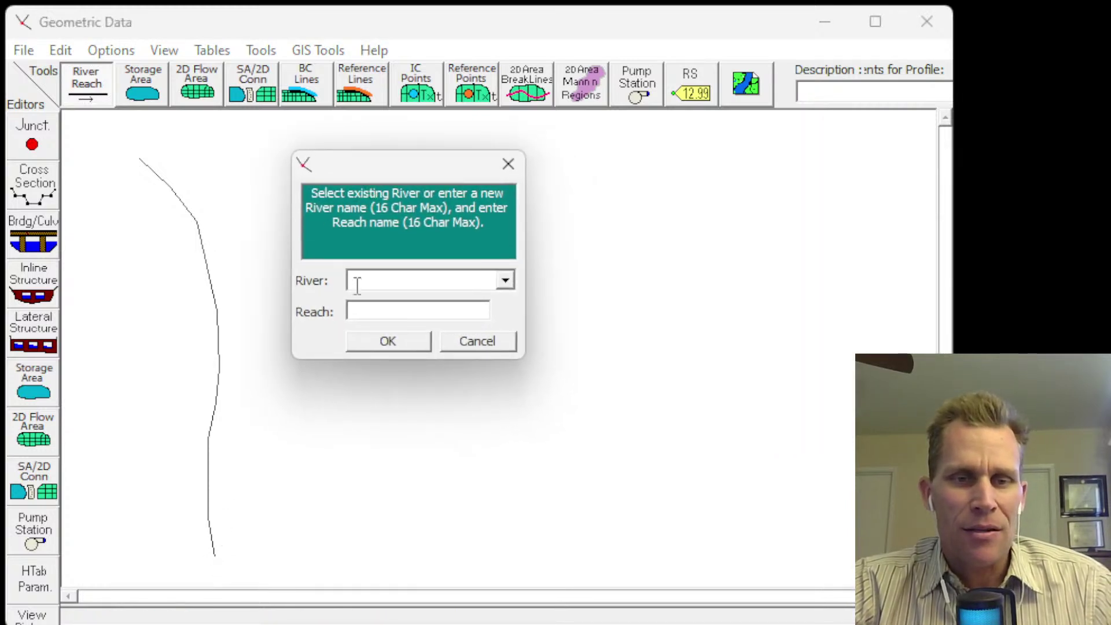
text(REiver A)
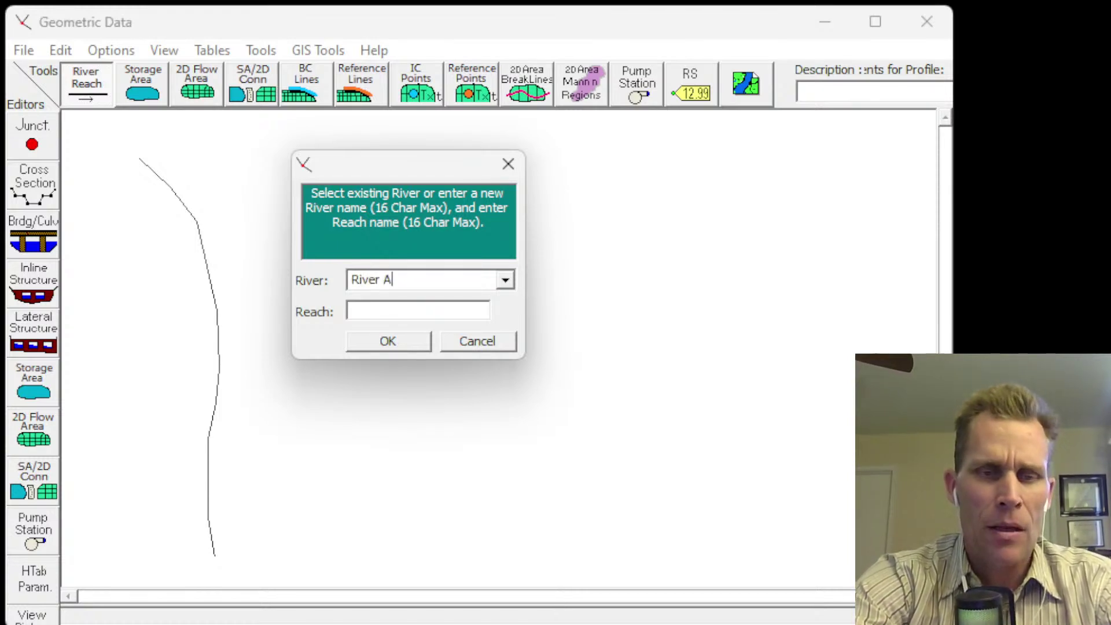
text(Reach 1)
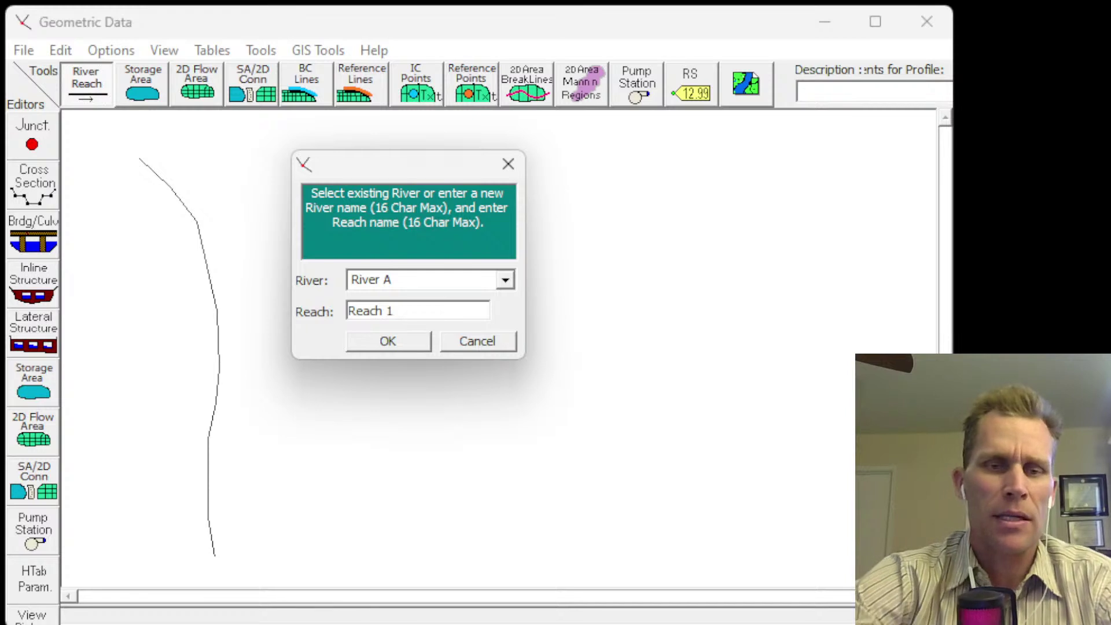
click(373, 341)
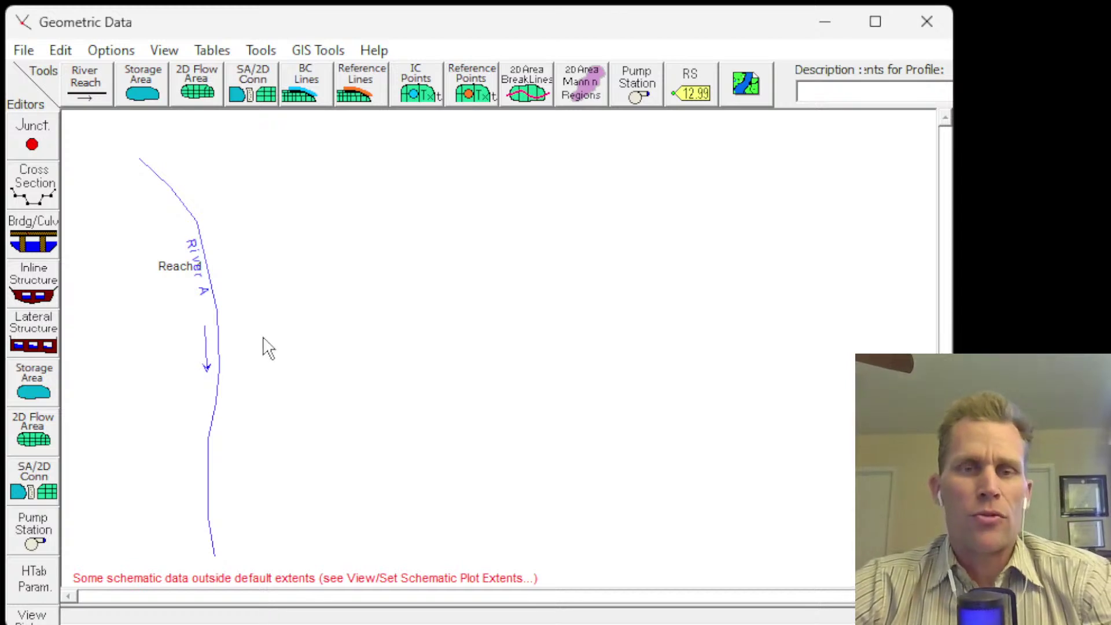
- Open the schematic plot extents settings and set the left and bottom extents to -1
click(164, 51)
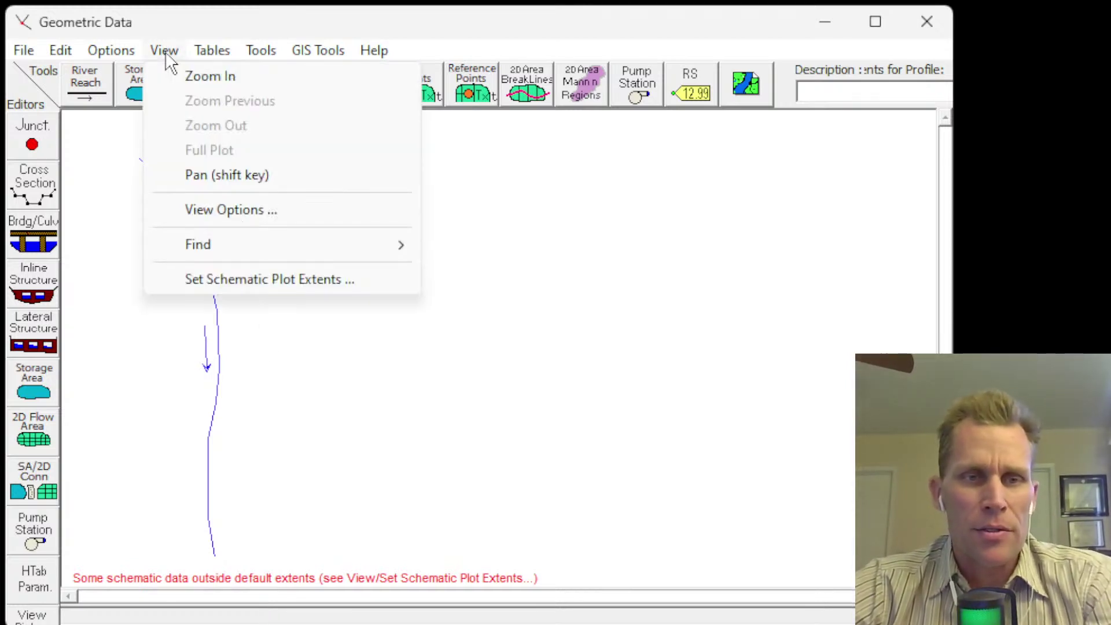
click(231, 279)
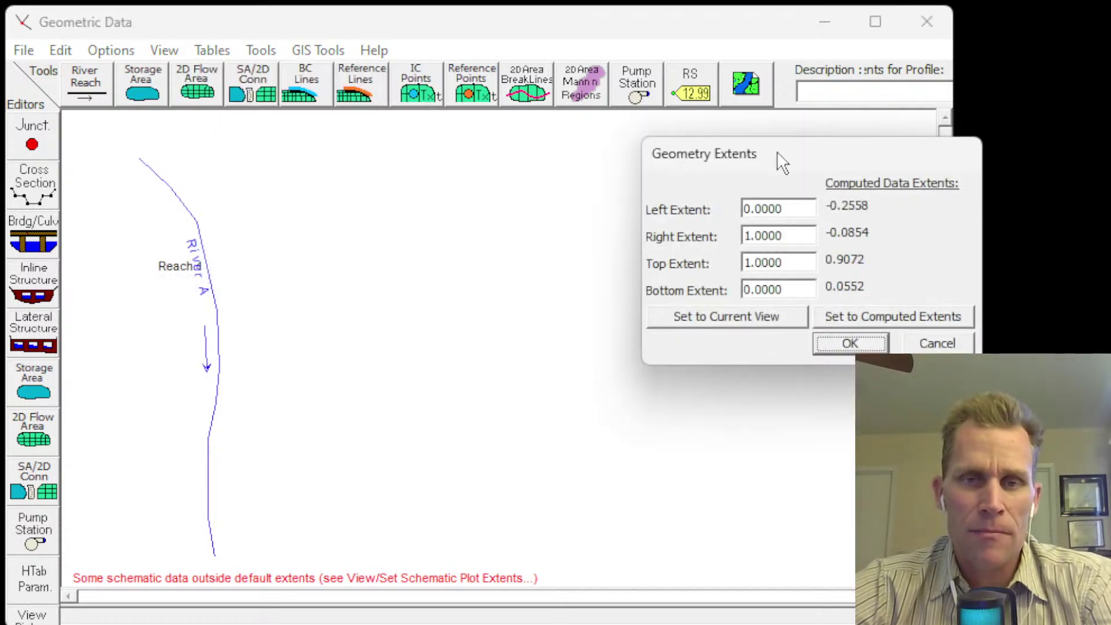
drag(780, 155, 419, 148)
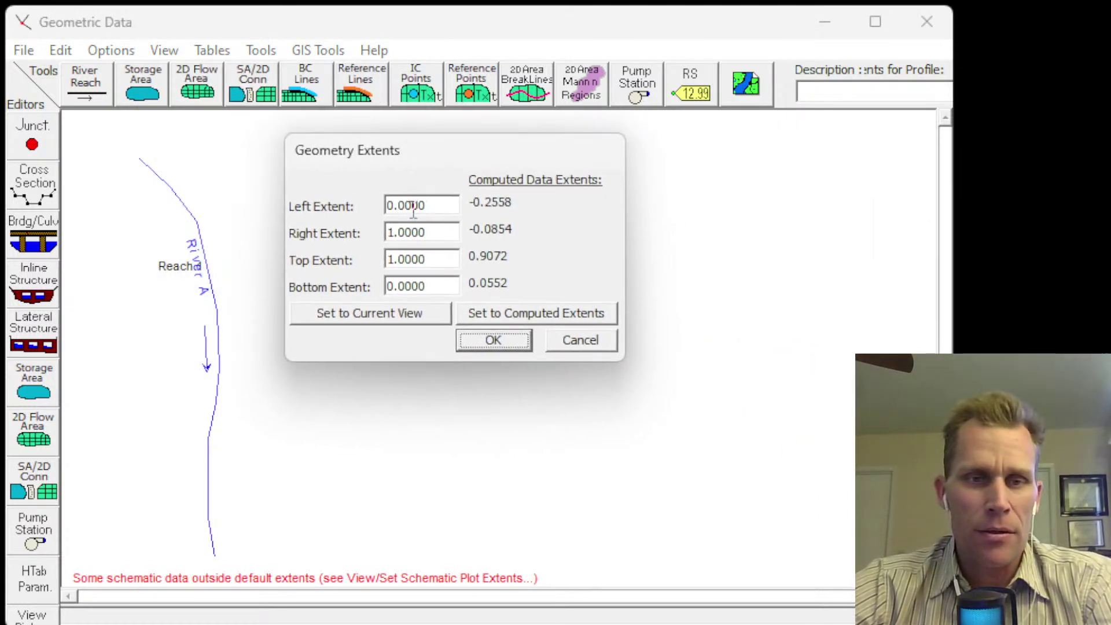
drag(435, 207, 381, 201)
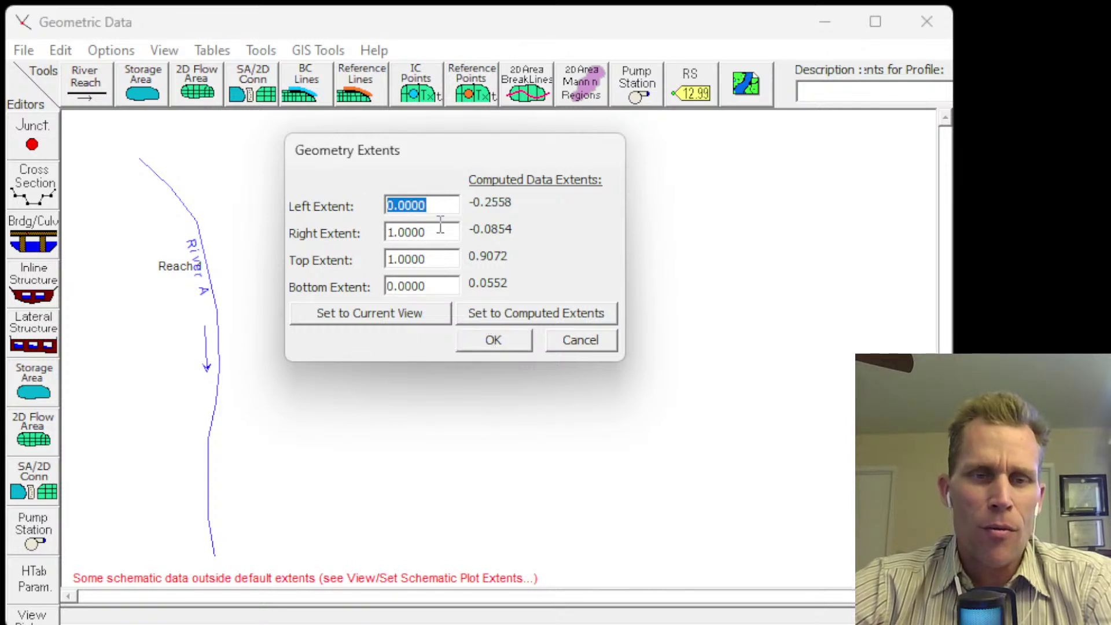
drag(438, 228, 359, 231)
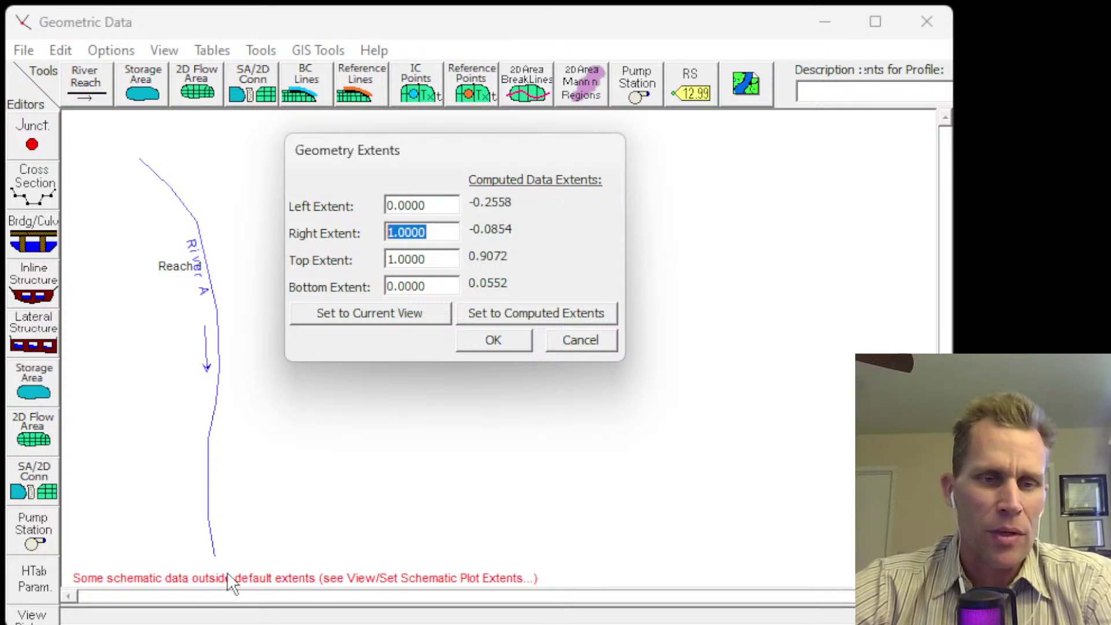
drag(439, 208, 357, 209)
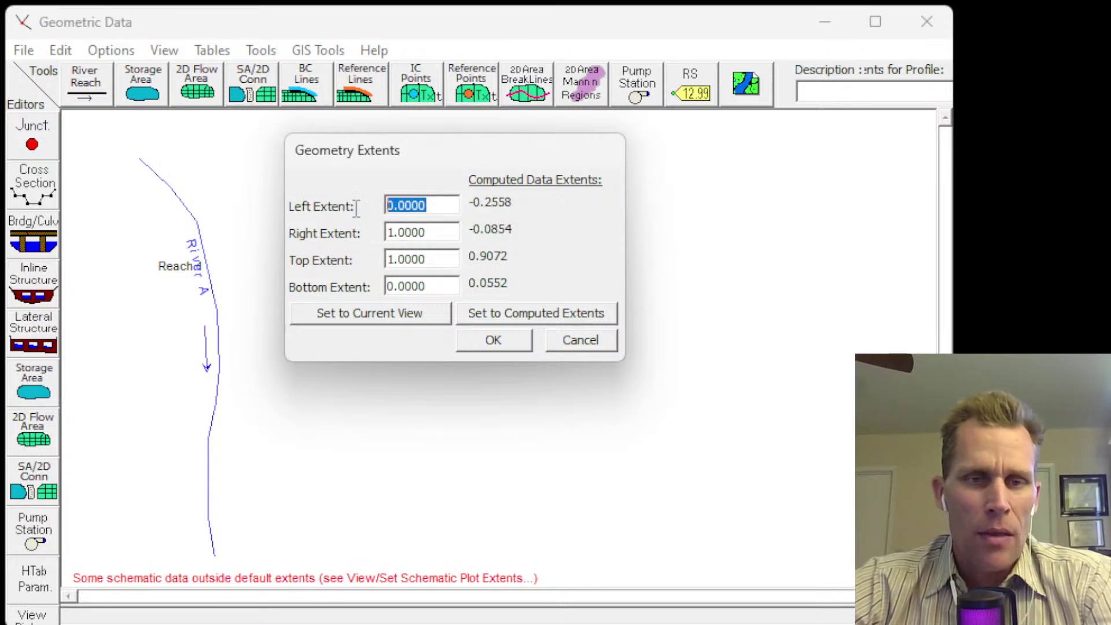
text(-1)
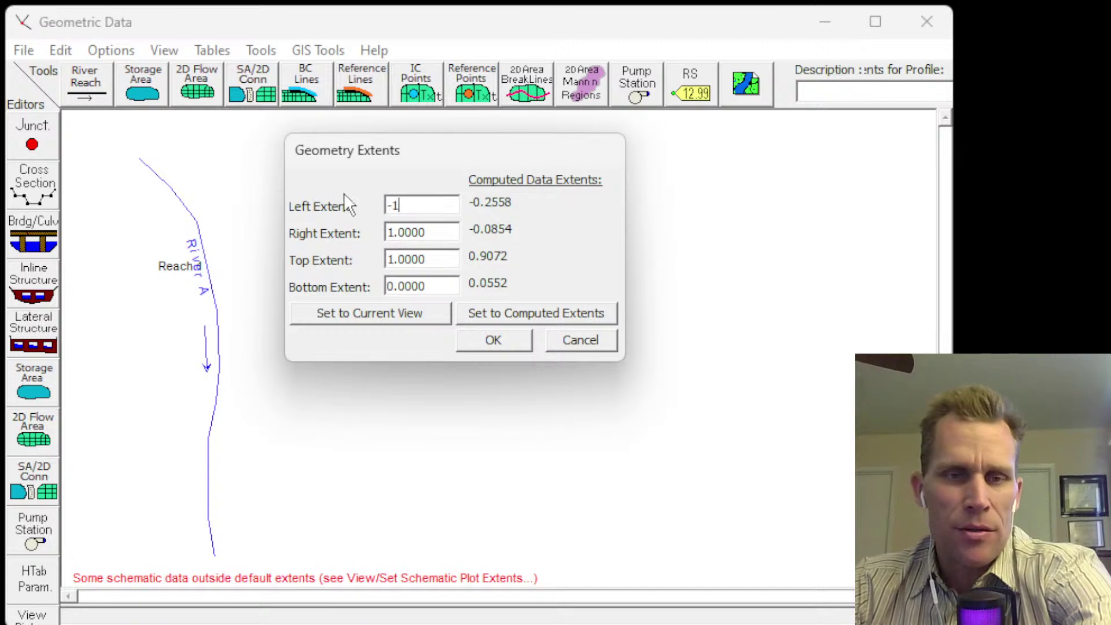
drag(443, 287, 342, 281)
text(-1)
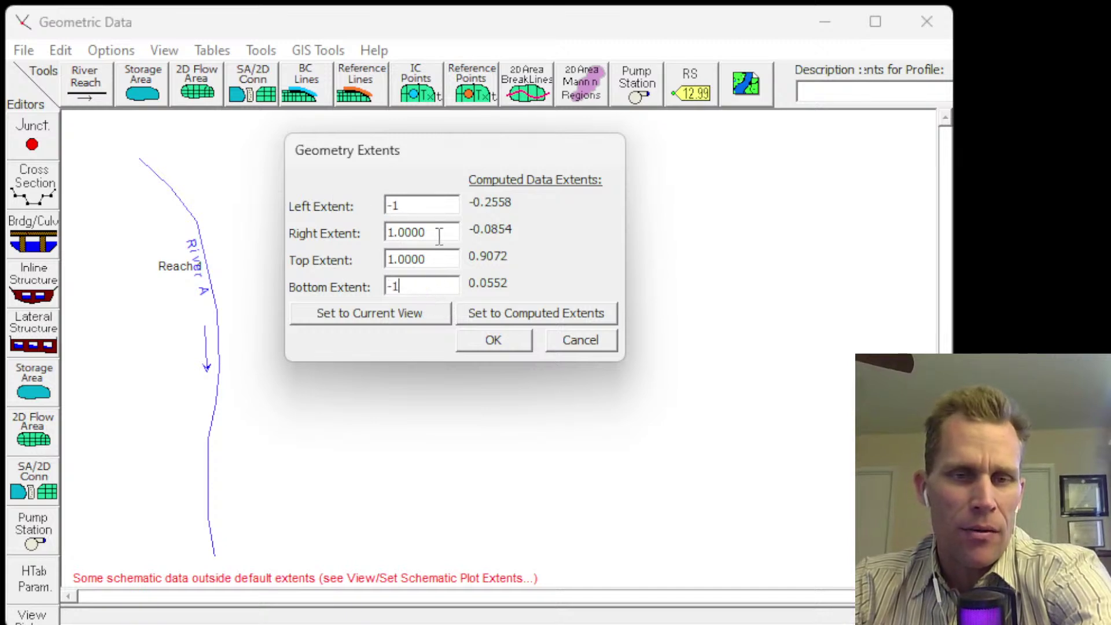
- Set the schematic's right and top extents to 2 and apply the new extents
drag(440, 234, 322, 243)
text(2)
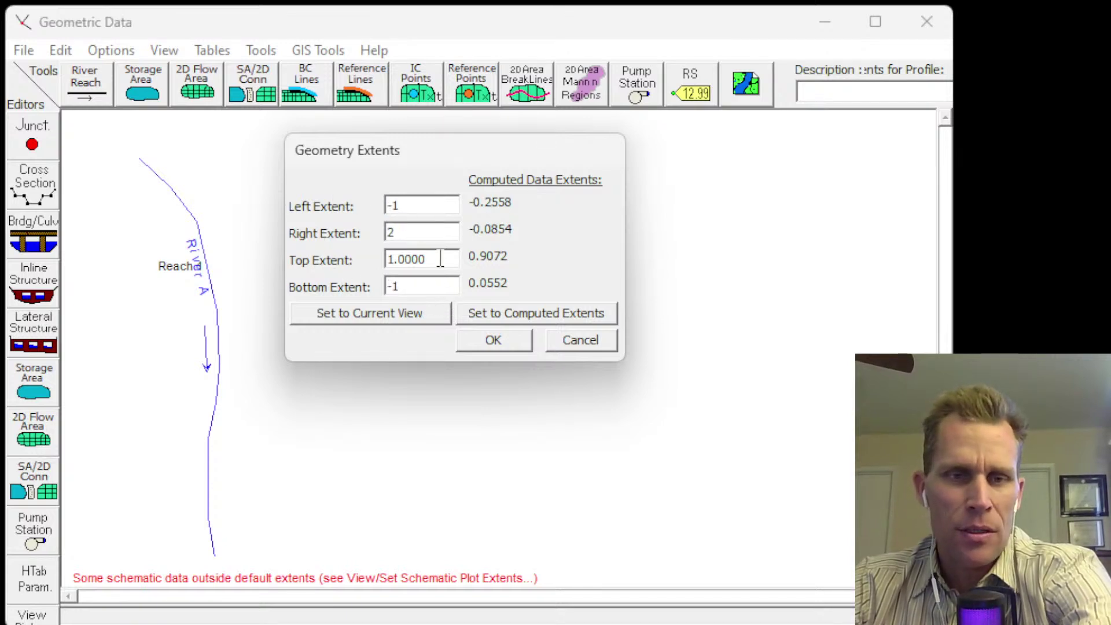
drag(439, 259, 339, 257)
text(2)
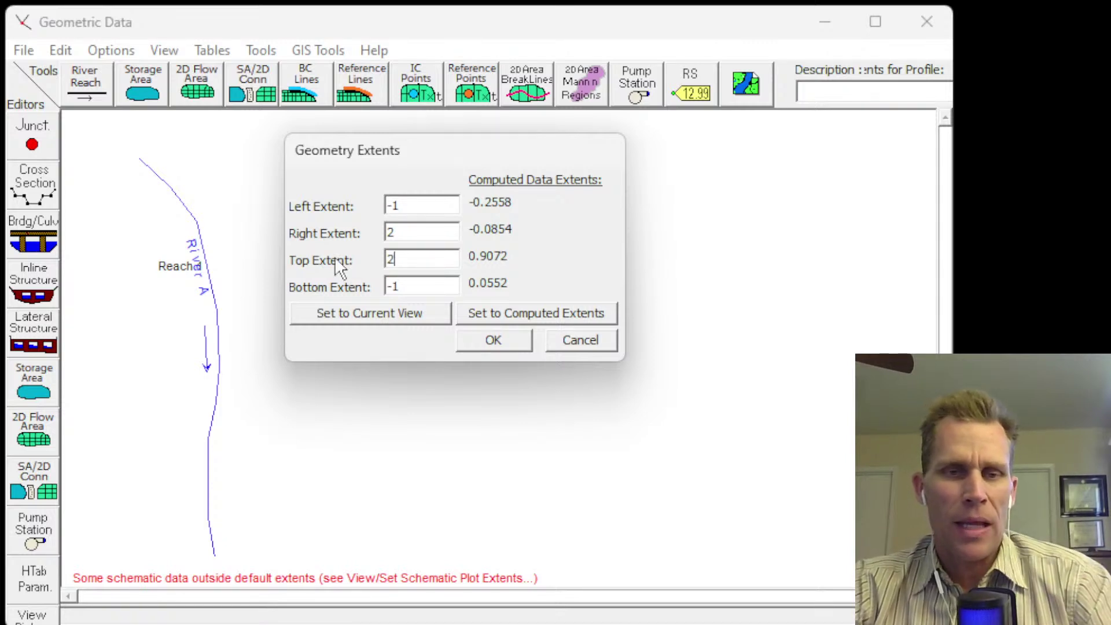
click(490, 340)
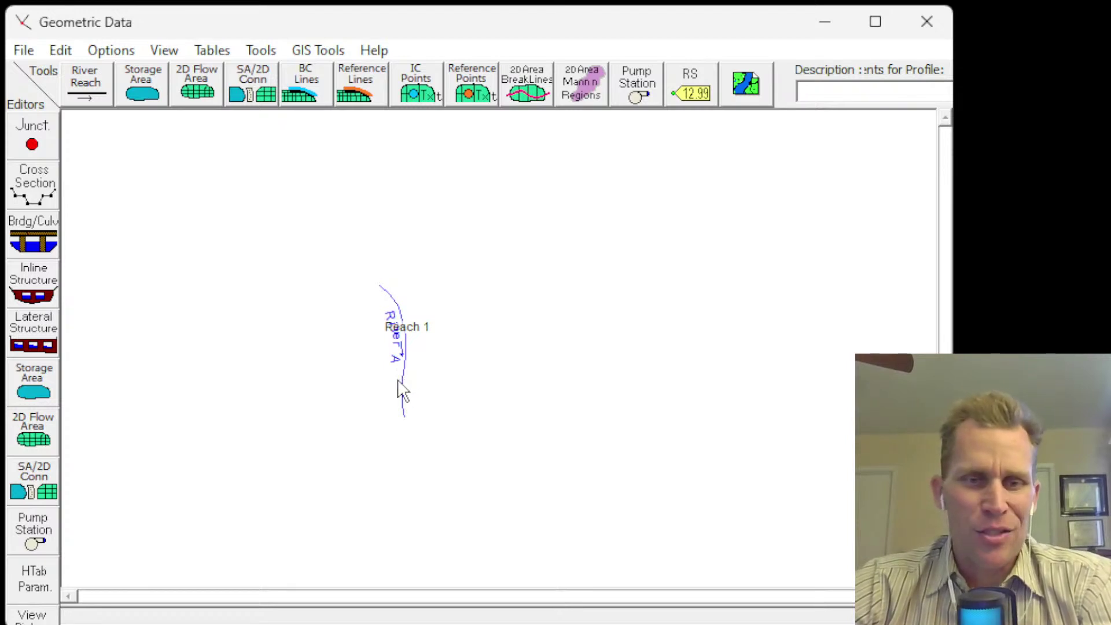
- Open the Cross Section Data editor and reposition its window so the River A schematic stays visible beside it
scroll(401, 387, up, 2)
scroll(386, 373, up, 1)
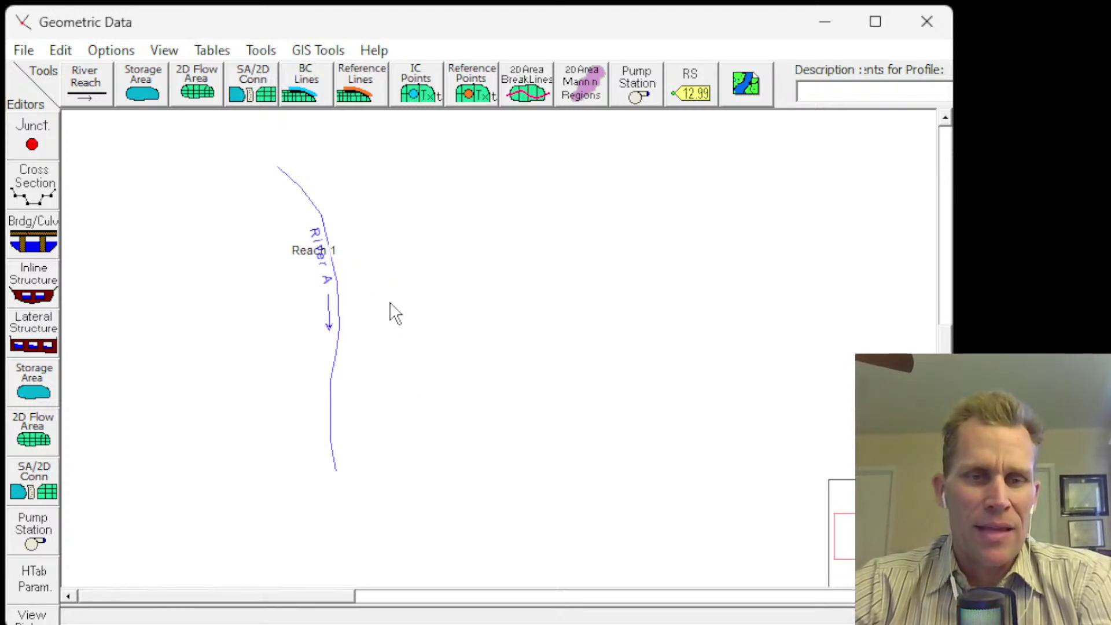
drag(389, 313, 282, 324)
scroll(272, 340, up, 1)
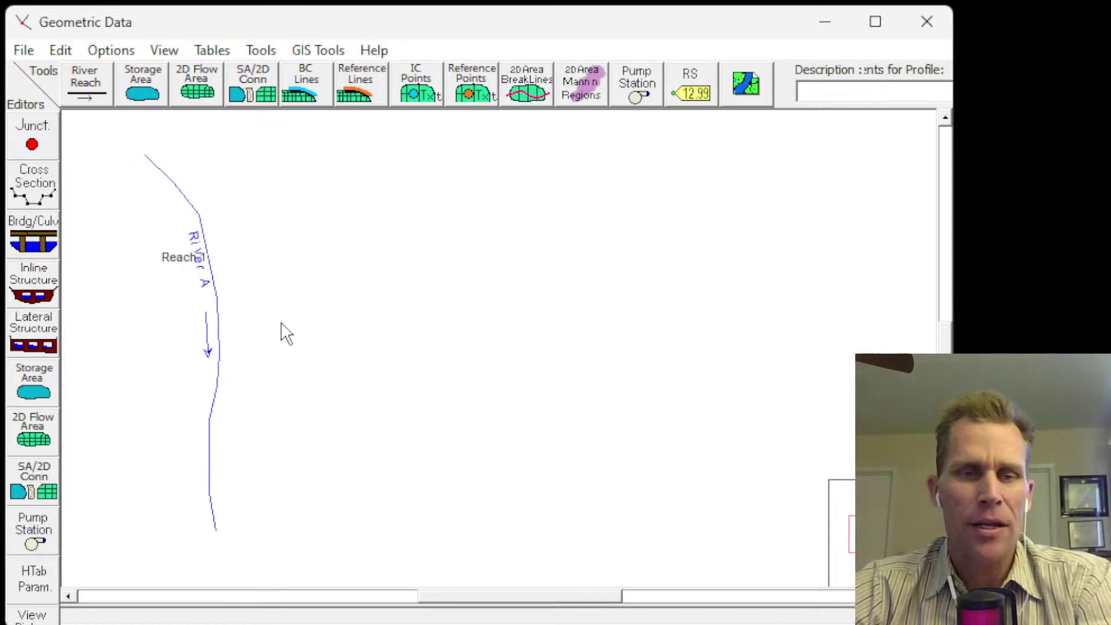
click(21, 198)
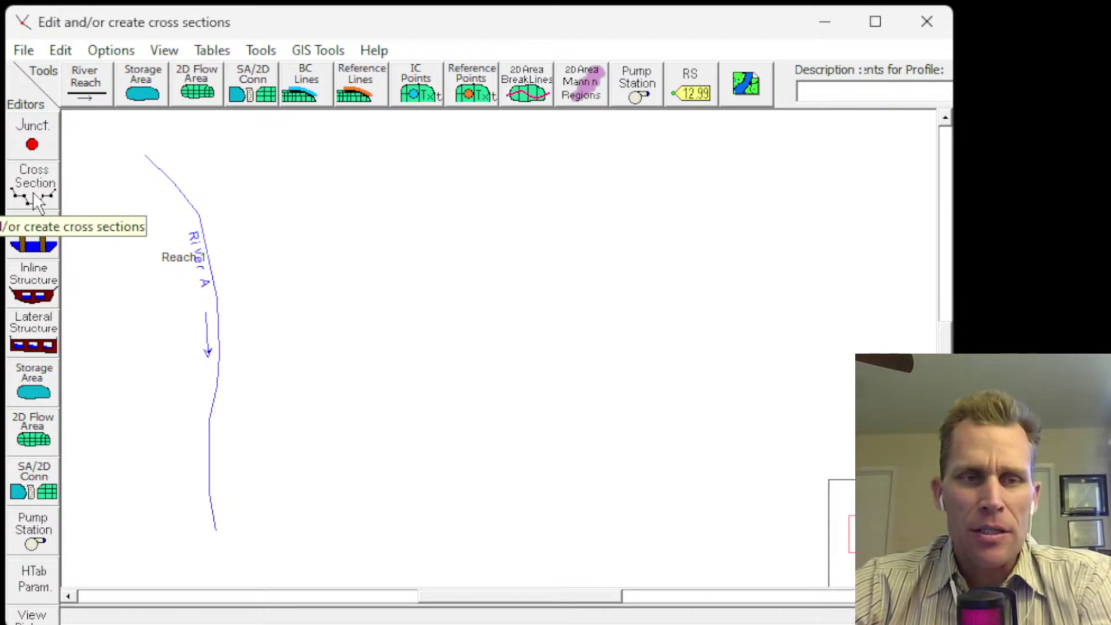
click(34, 200)
drag(743, 0, 655, 43)
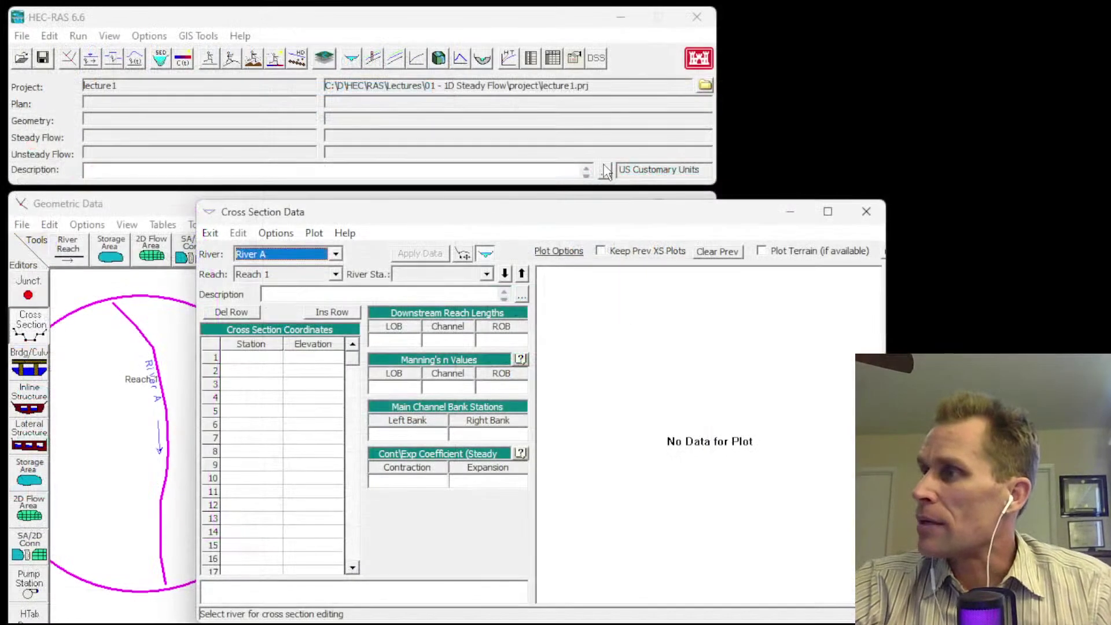
drag(584, 218, 620, 99)
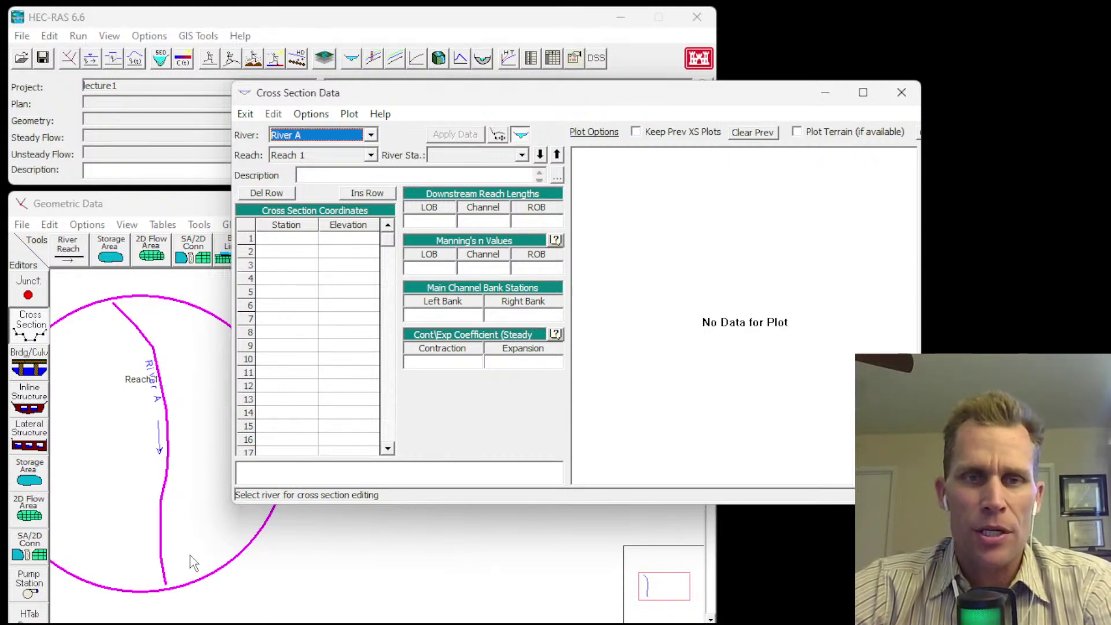
- Add a new cross section at river station 0 on River A, Reach 1
click(371, 135)
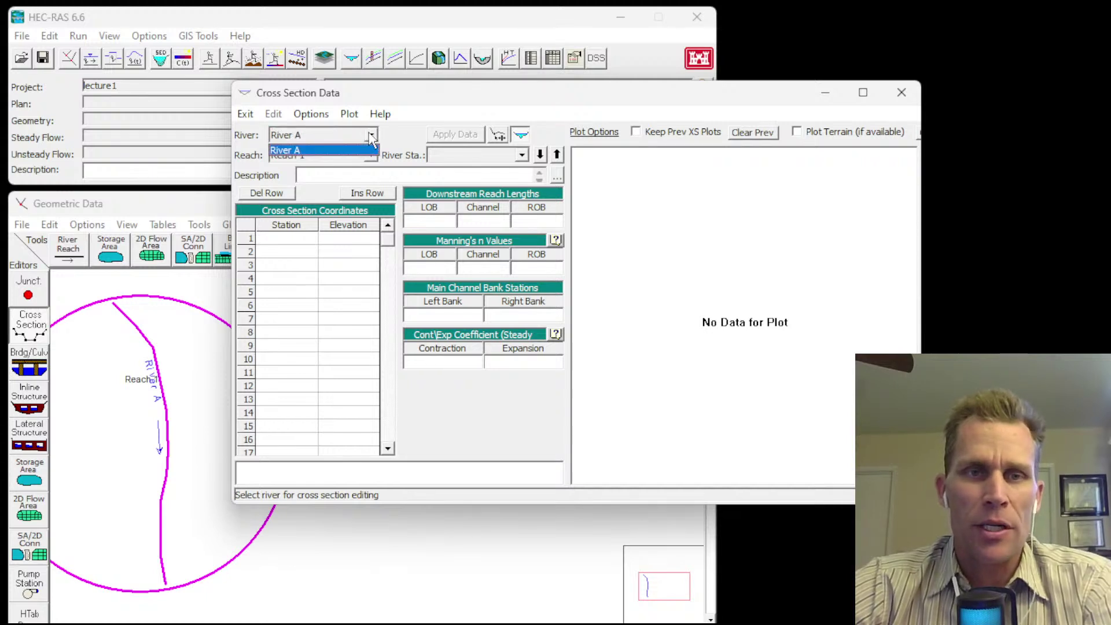
click(324, 150)
click(371, 155)
click(371, 164)
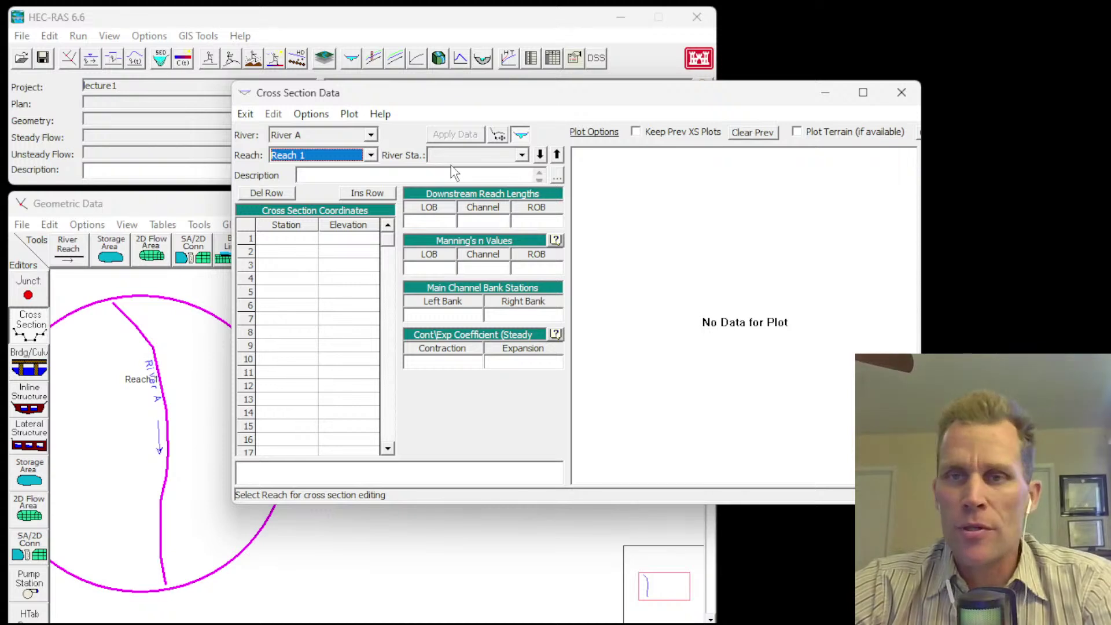
click(311, 115)
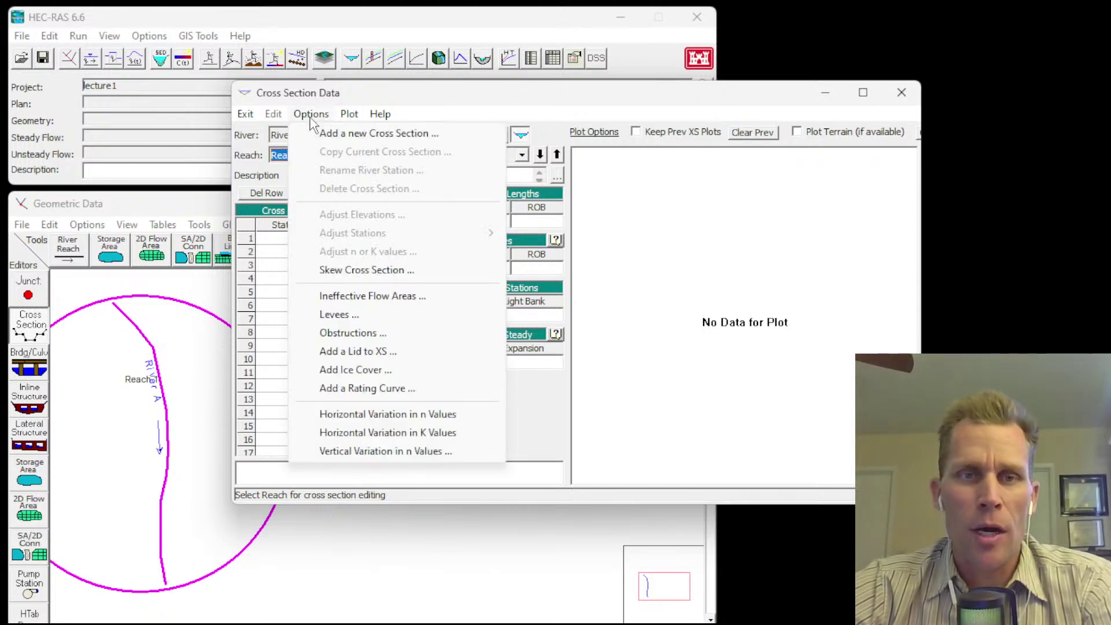
click(341, 139)
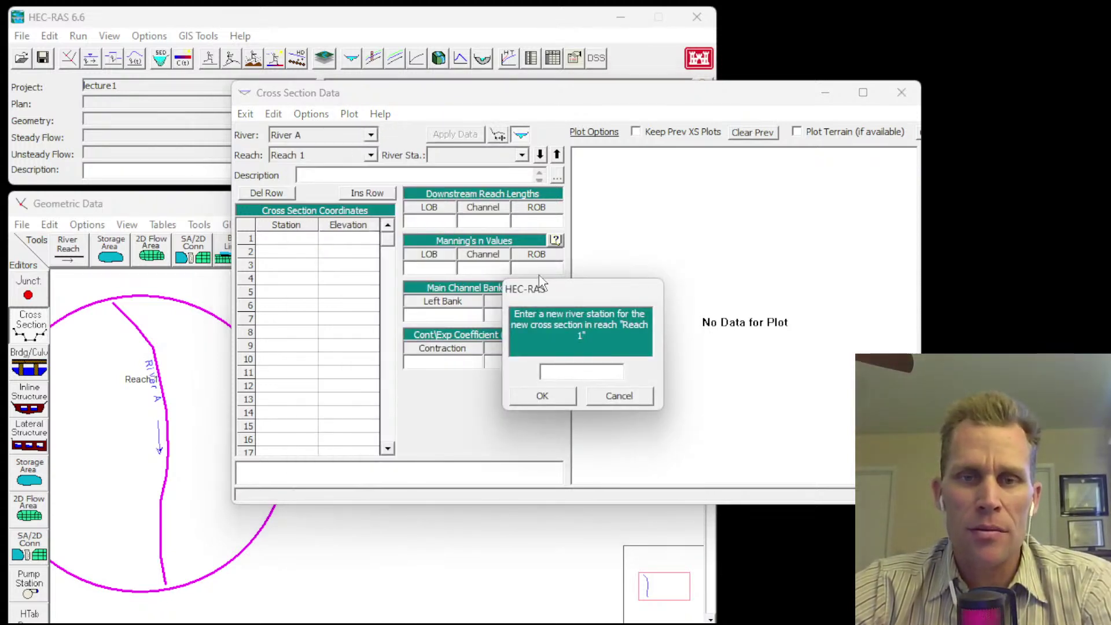
drag(567, 292, 365, 291)
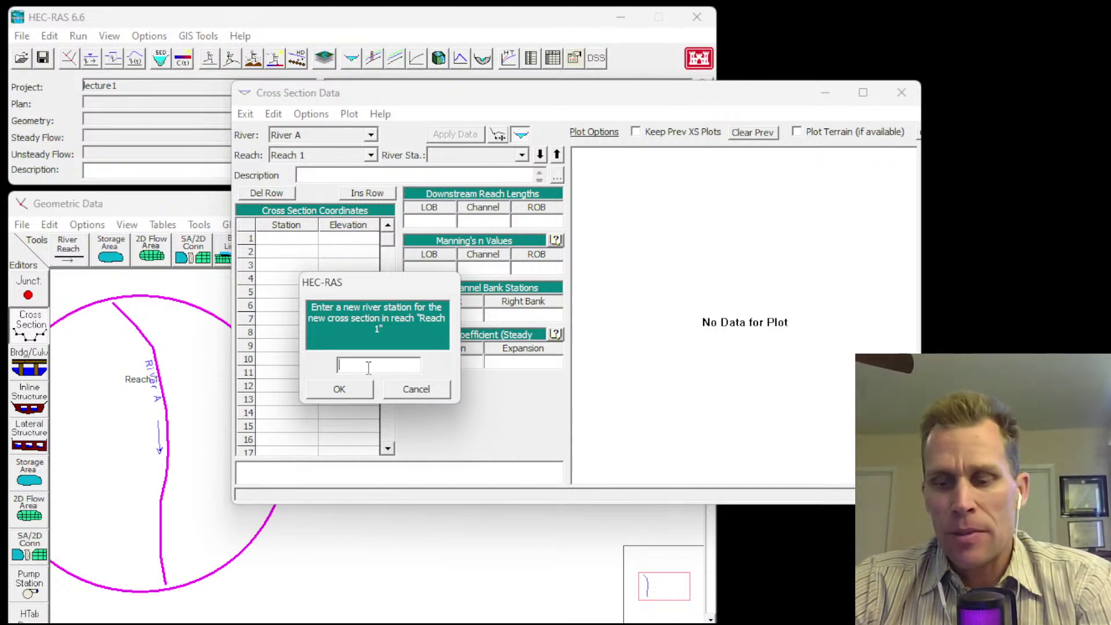
drag(371, 368, 330, 368)
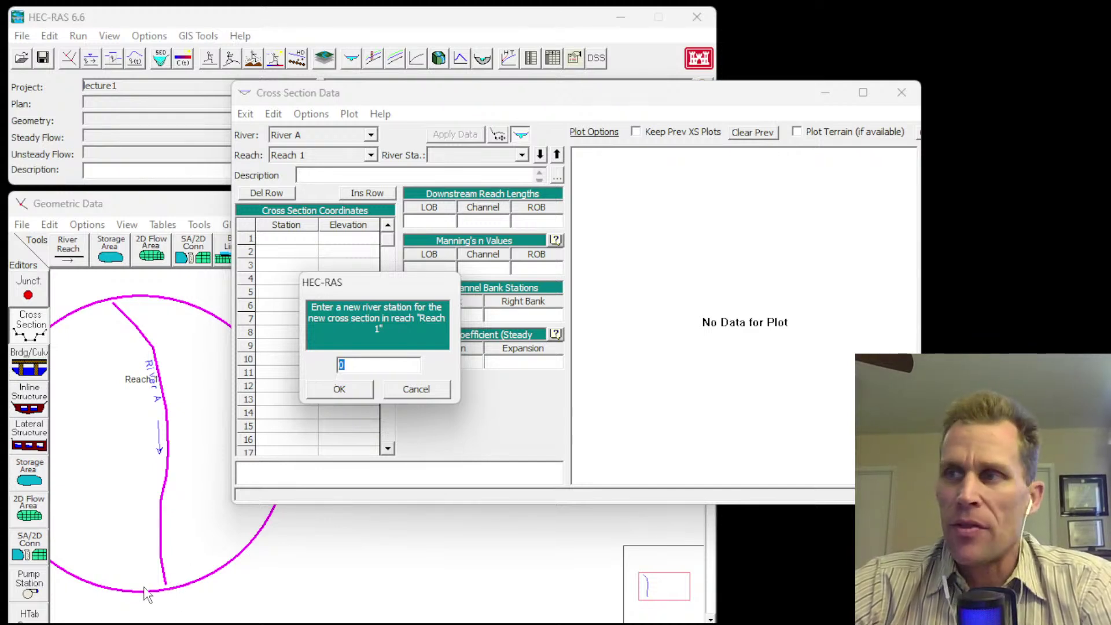
click(351, 391)
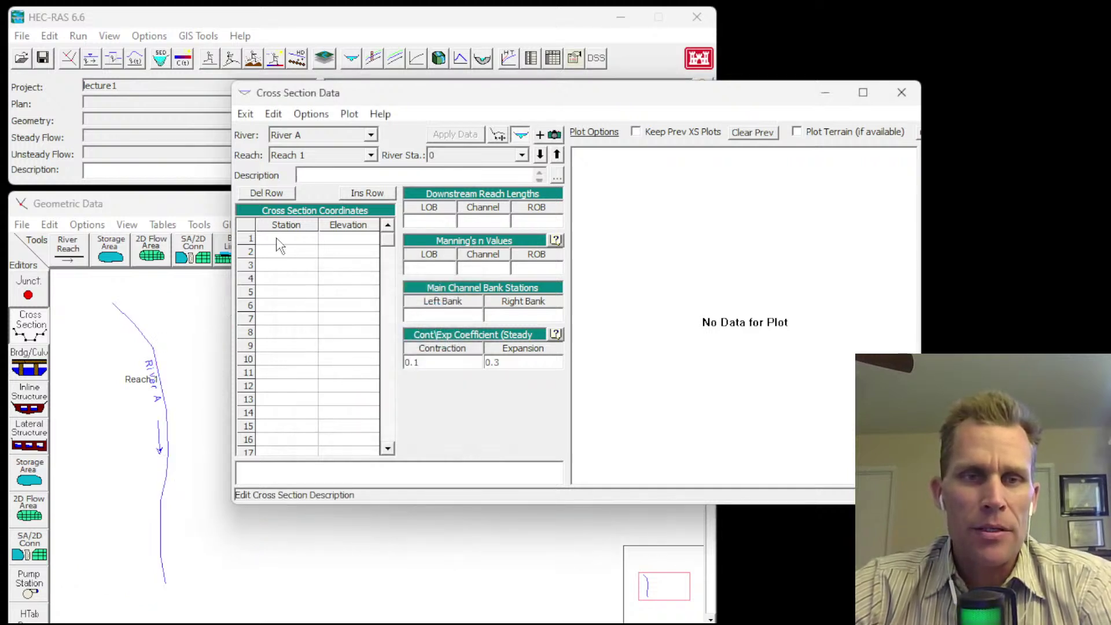
- Paste coordinates into the cross section table: stations 0, 30, 60, 90, 120, 150, 180, 210 with elevations 48, 40, 40, 32, 32, 40, 40, 48
drag(280, 239, 357, 425)
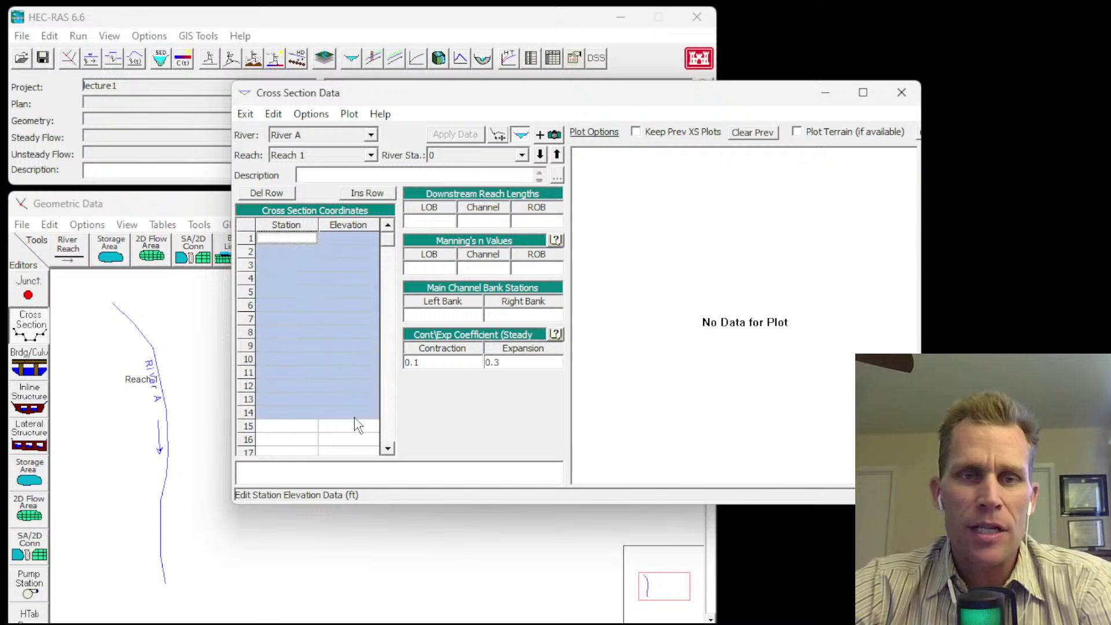
click(306, 280)
click(291, 238)
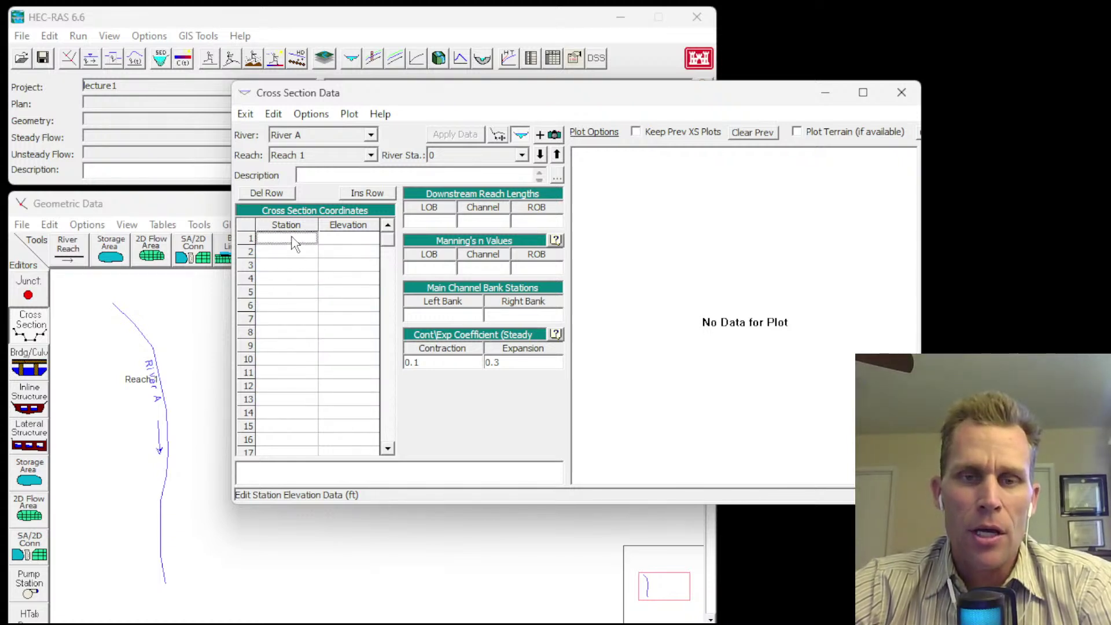
text(0)
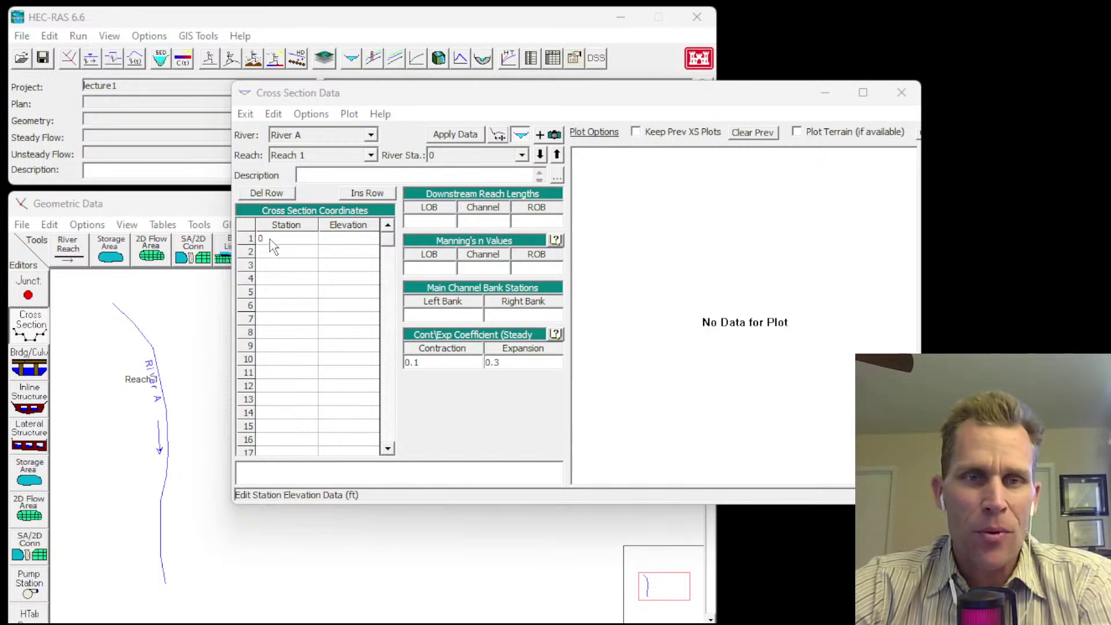
drag(274, 240, 332, 389)
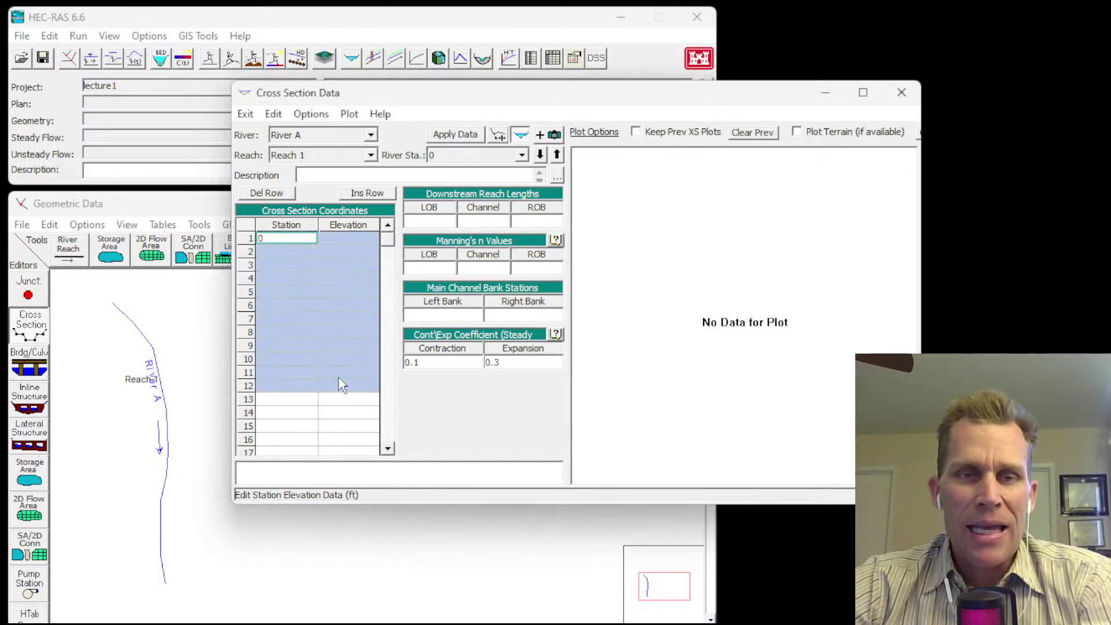
key(ctrl+v)
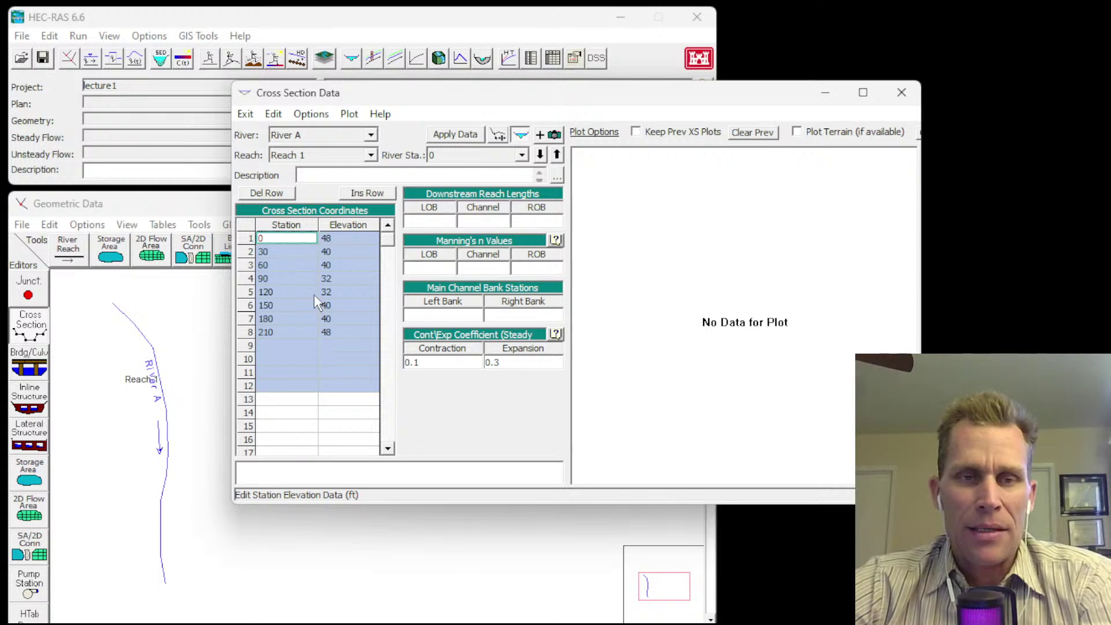
click(314, 294)
drag(280, 240, 333, 340)
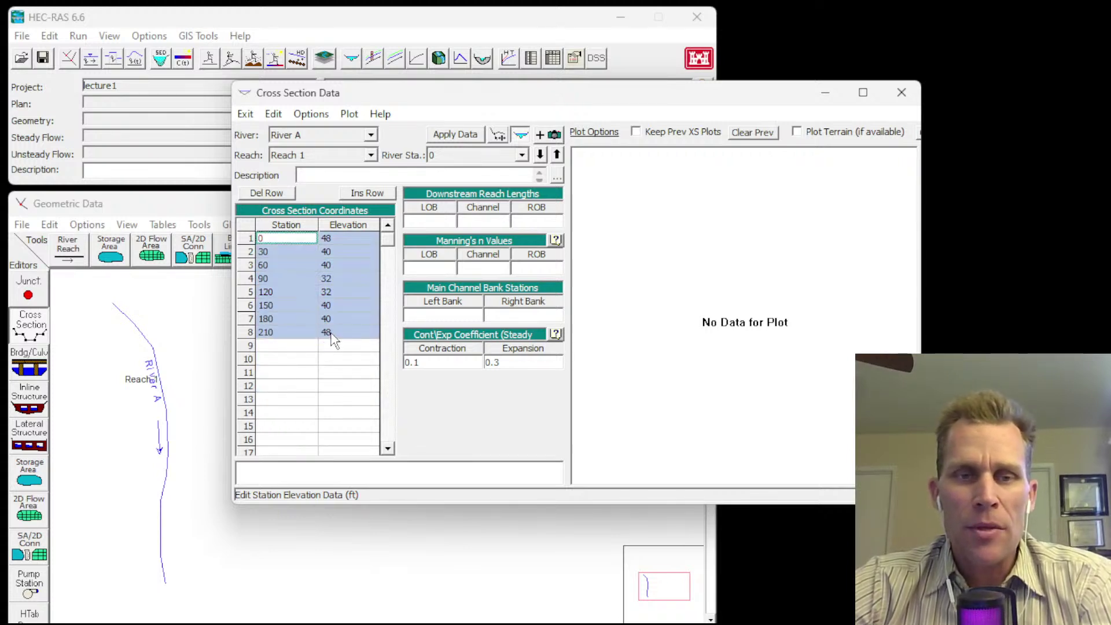
click(309, 348)
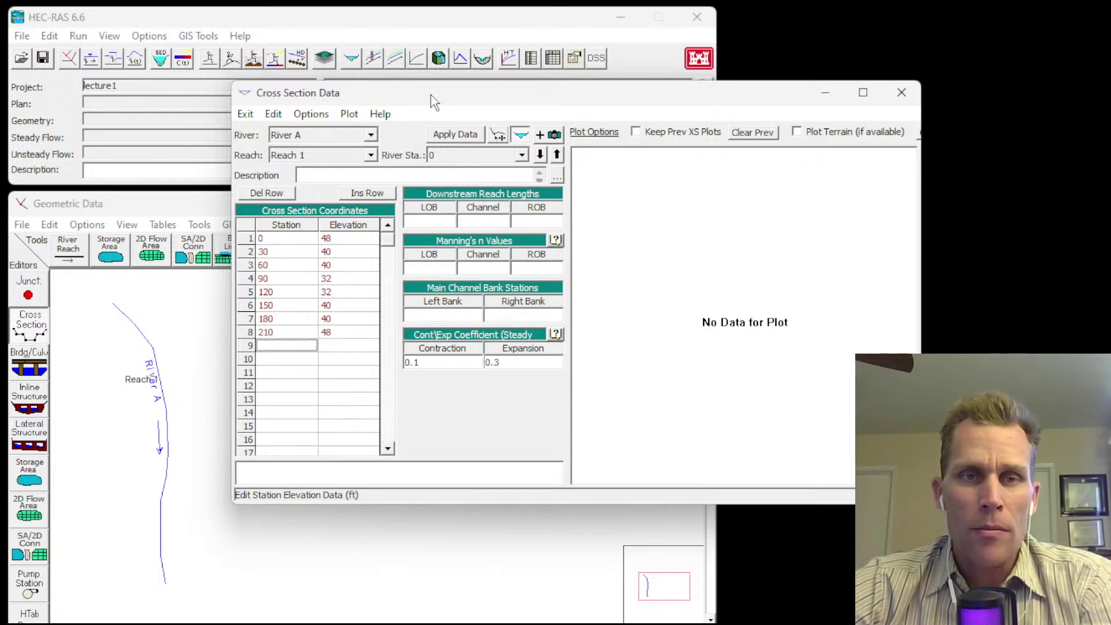
- Apply the station-elevation data and reposition the Cross Section Data editor so the station 0 plot is in view
drag(431, 96, 393, 218)
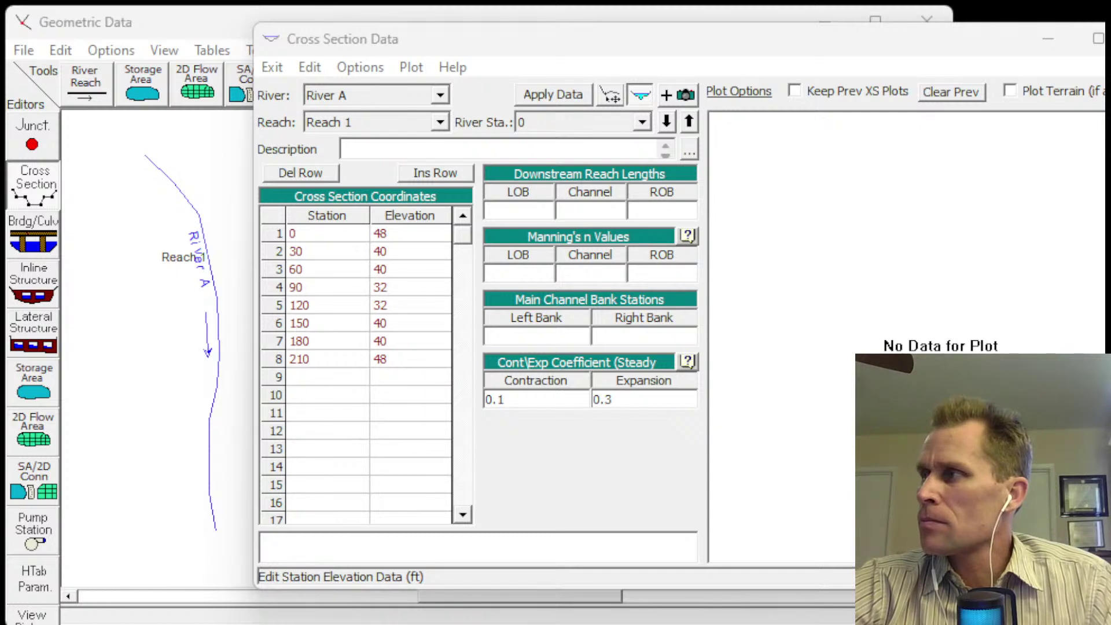
key(alt+Tab)
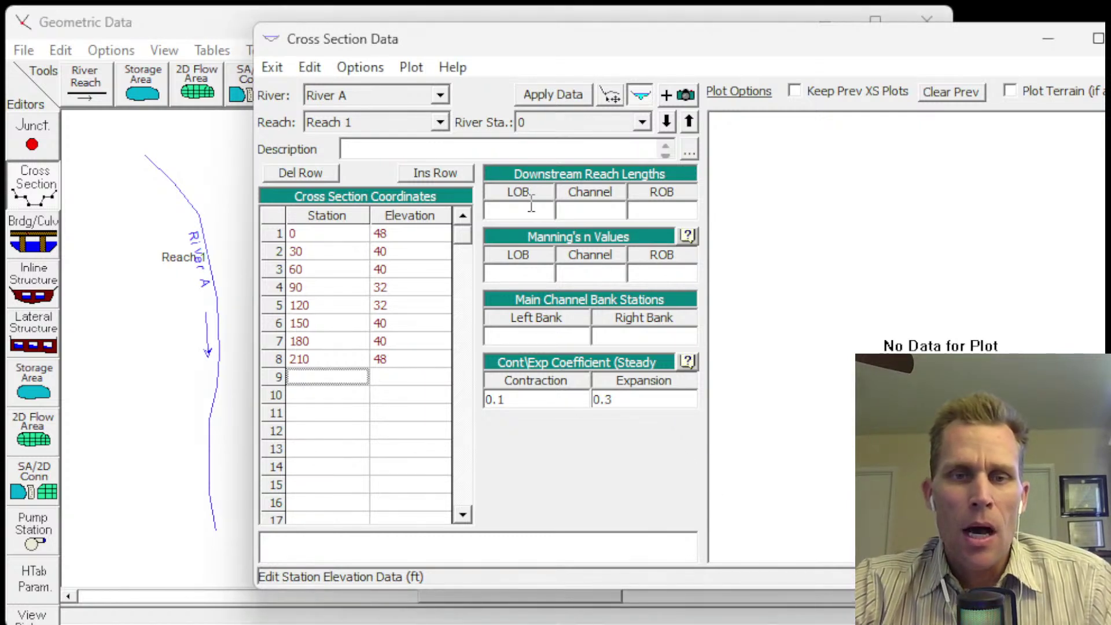
click(553, 95)
click(553, 95)
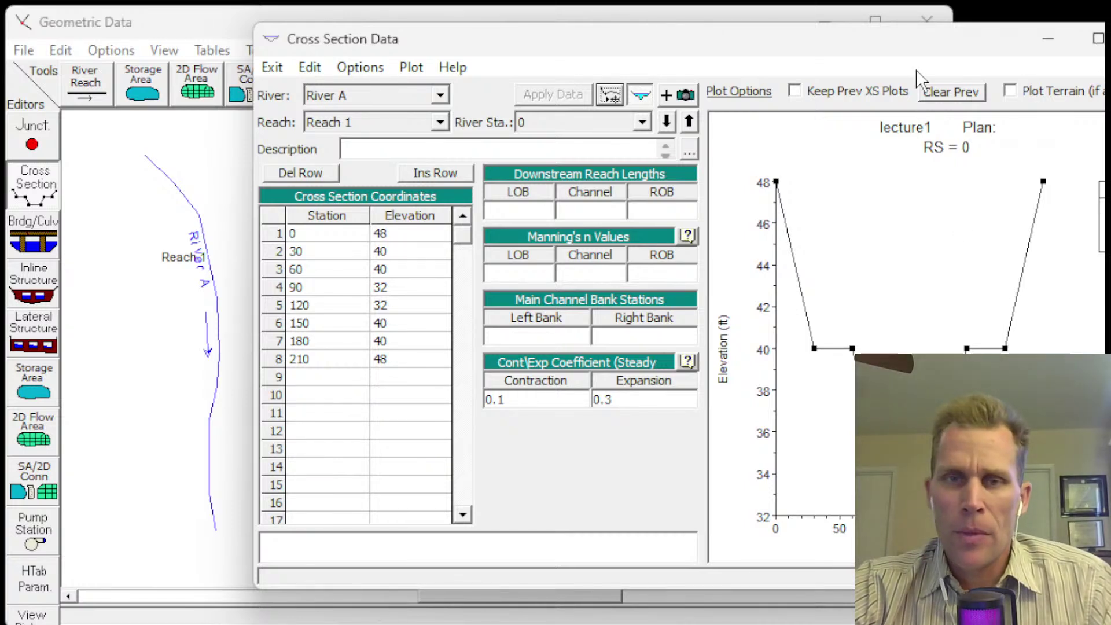
drag(910, 51, 682, 50)
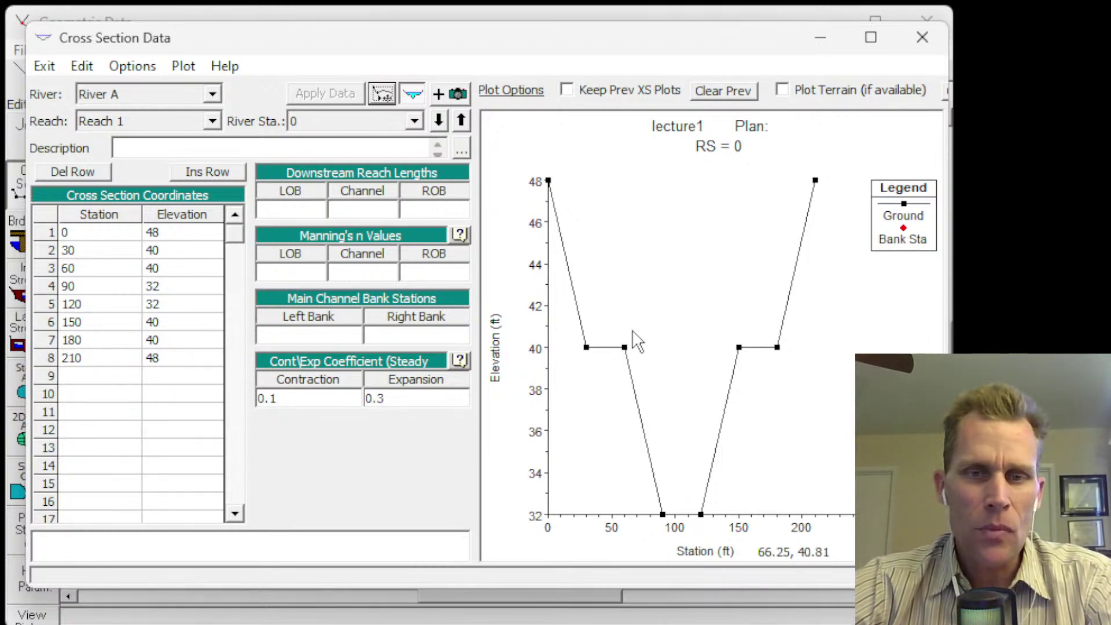
- Set the downstream reach lengths for the left overbank, channel and right overbank to 0
click(295, 207)
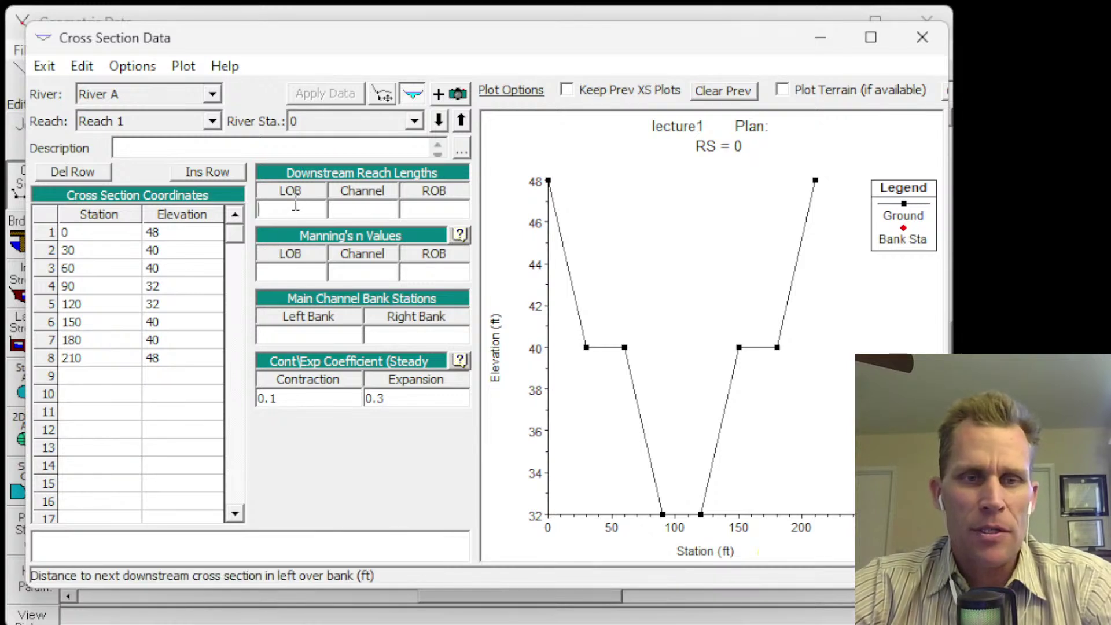
text(0)
click(343, 215)
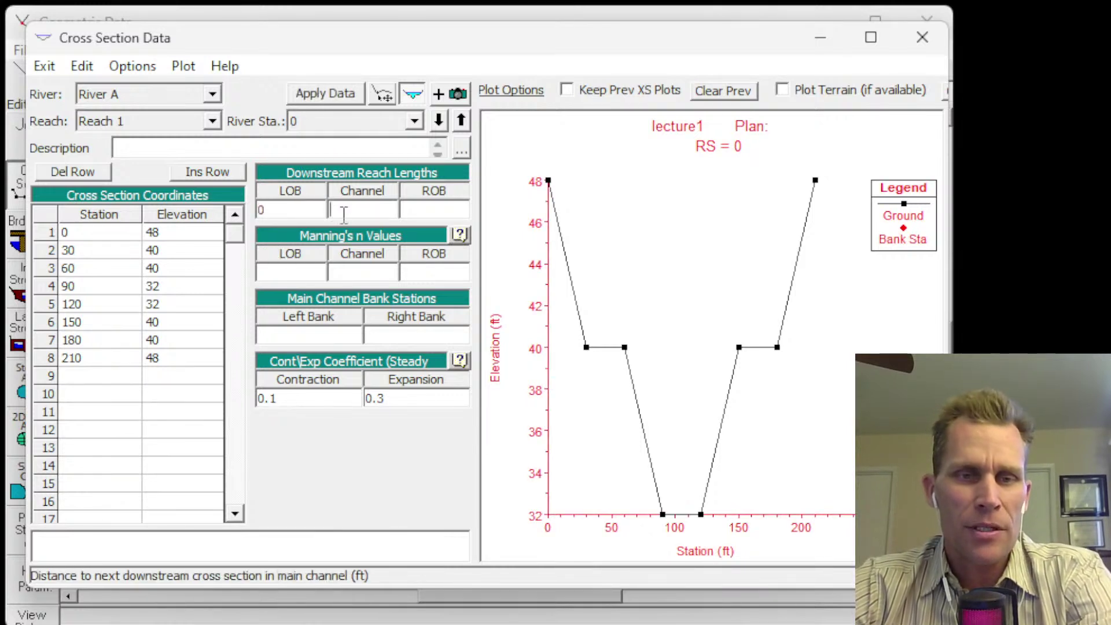
text(0)
click(424, 212)
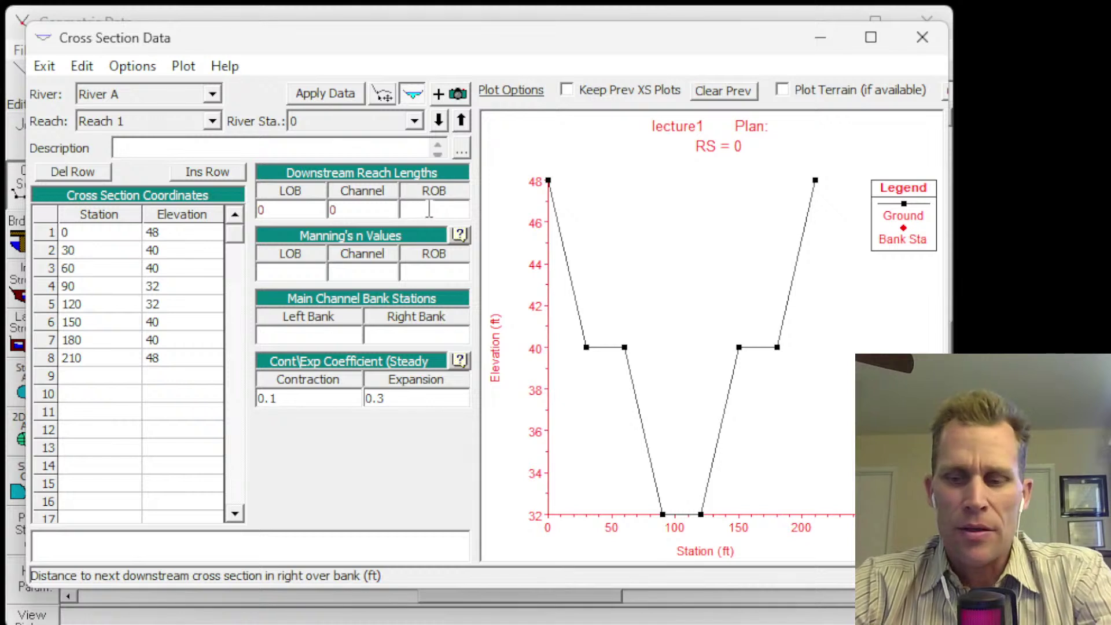
text(0)
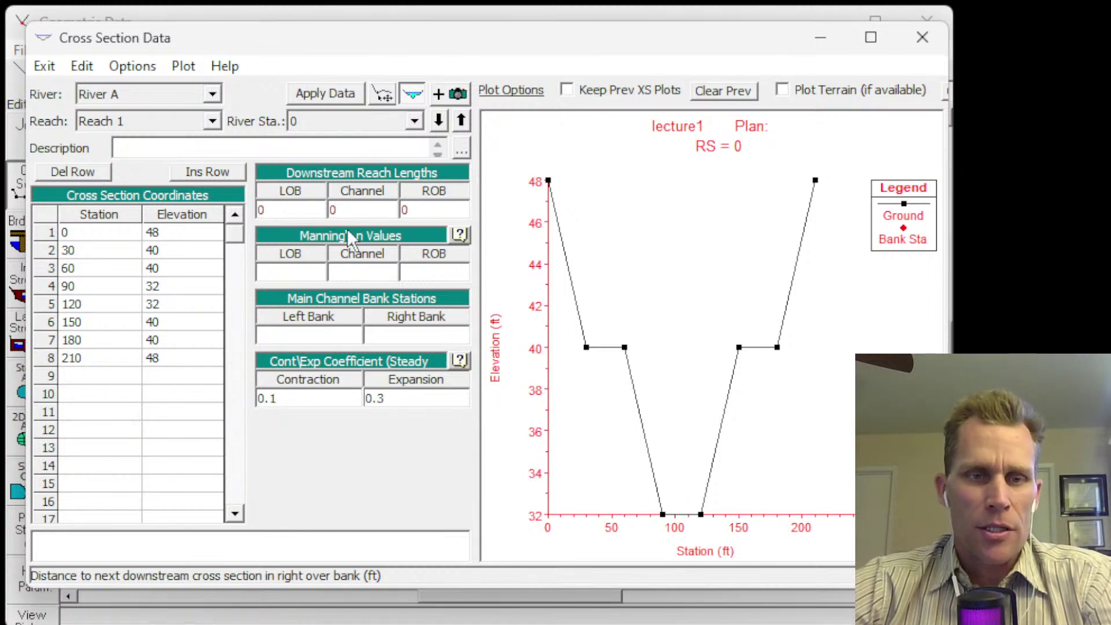
- Set Manning's n to 0.05 for the left overbank, 0.03 for the channel and 0.05 for the right overbank, and apply the data
click(315, 269)
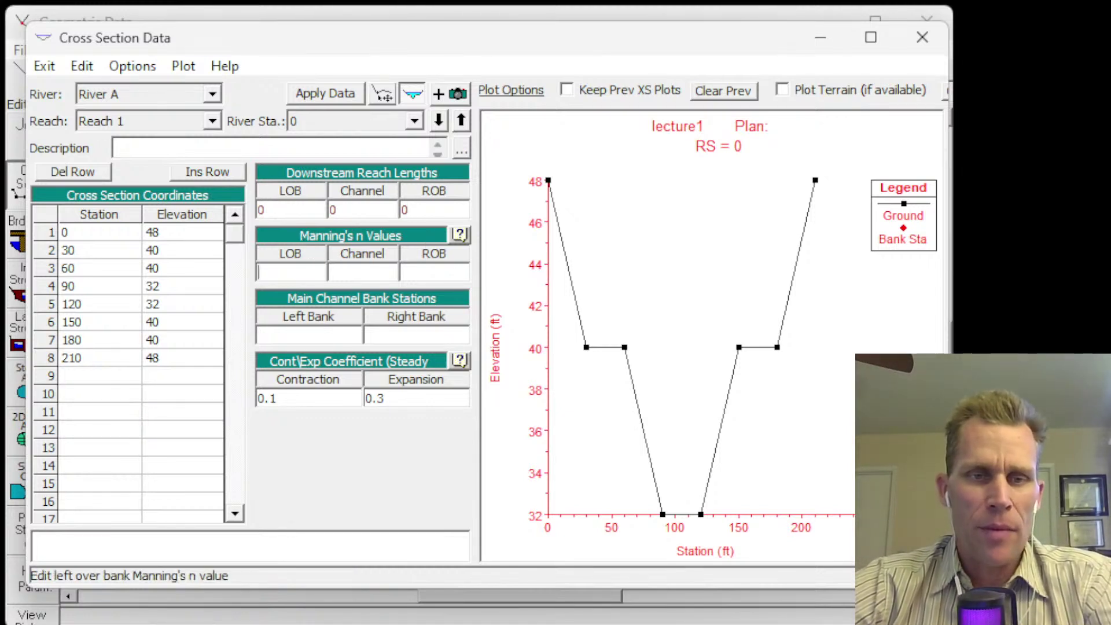
text(0.05)
key(Tab)
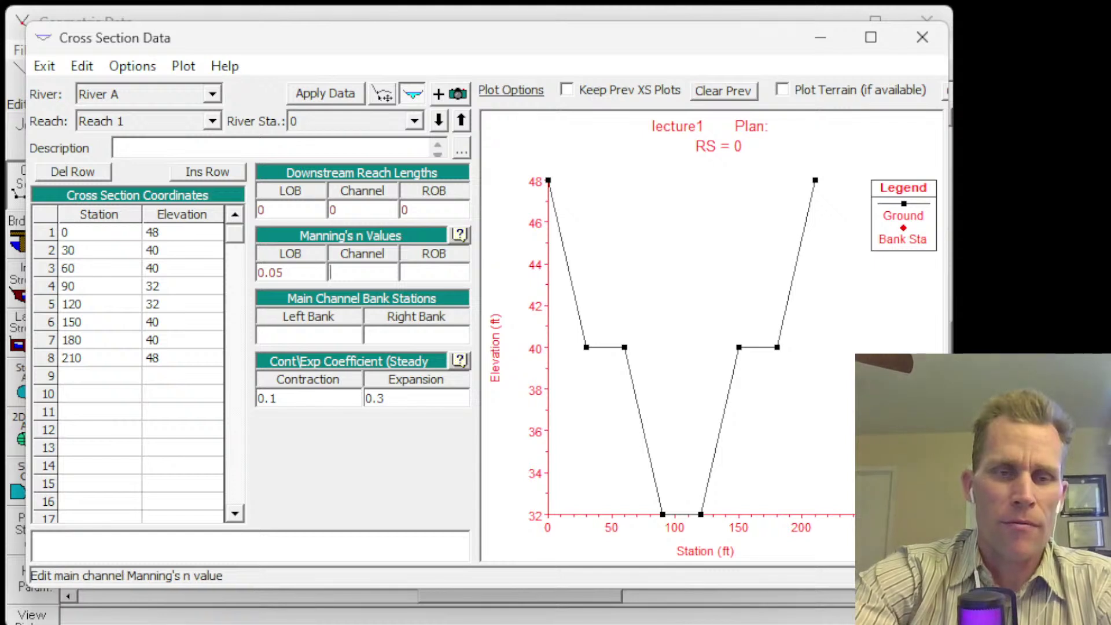
key(Tab)
text(0)
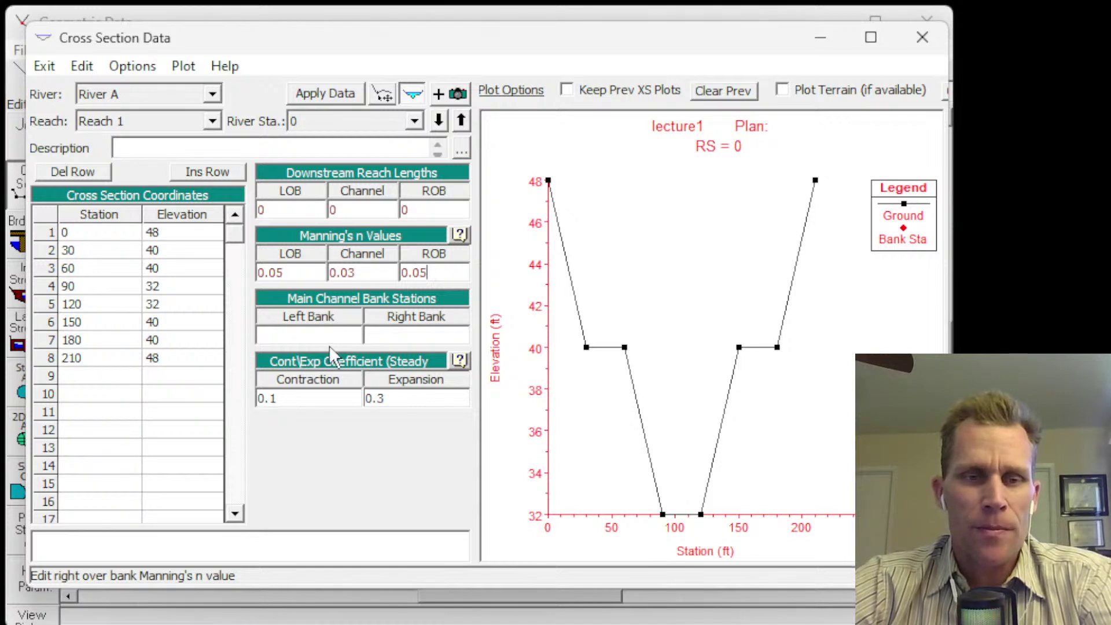
click(336, 93)
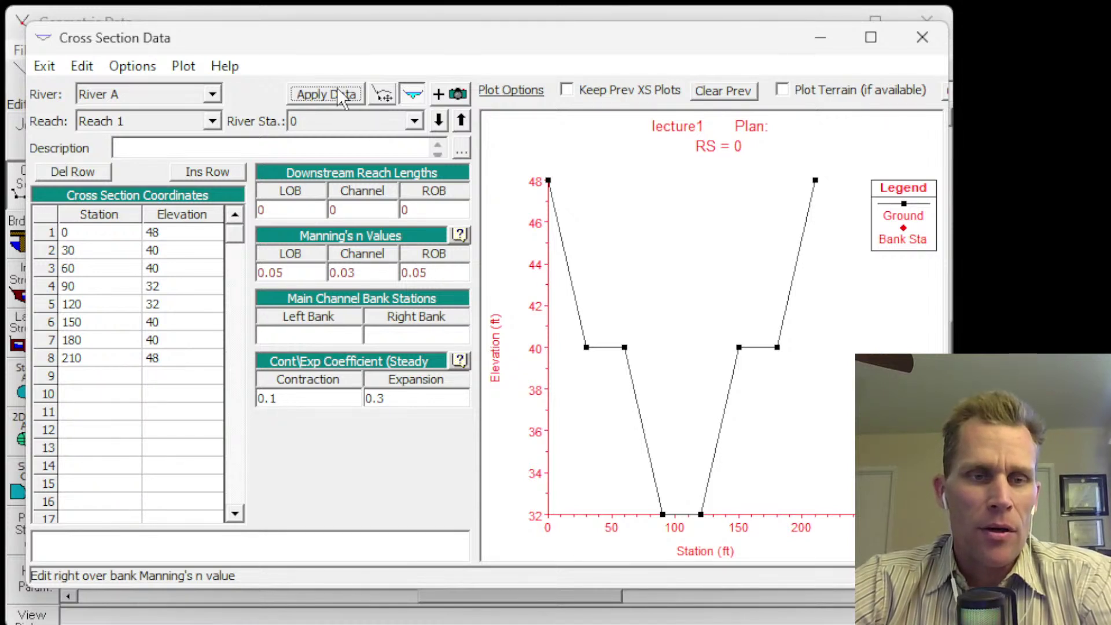
- Set the main channel bank stations to 60 for the left bank and 150 for the right bank, and apply the data
click(312, 333)
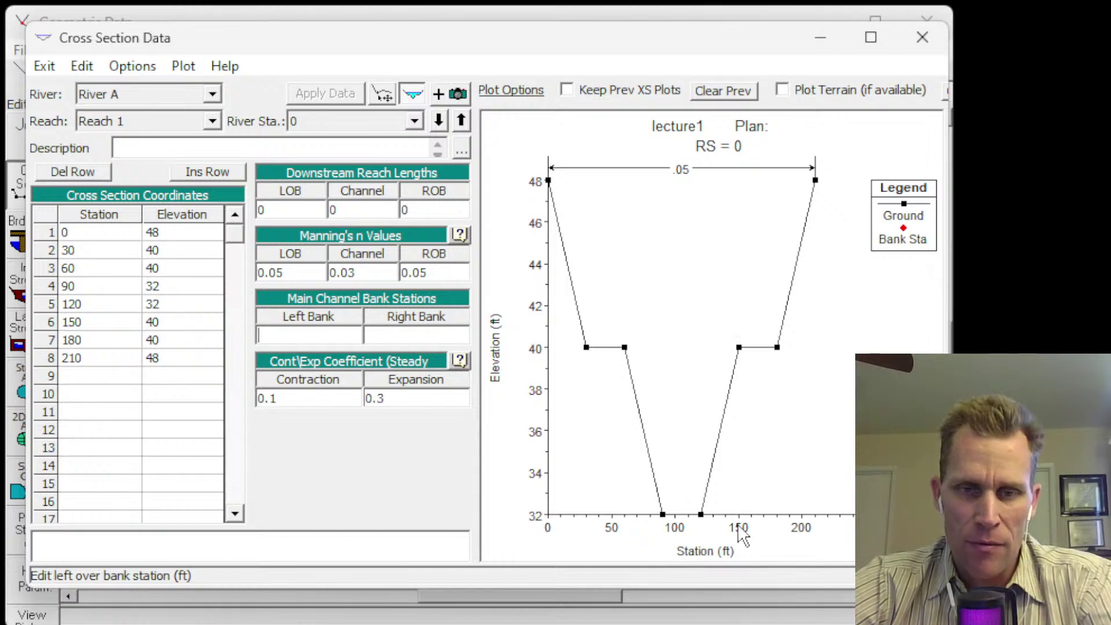
click(81, 269)
drag(82, 271, 157, 271)
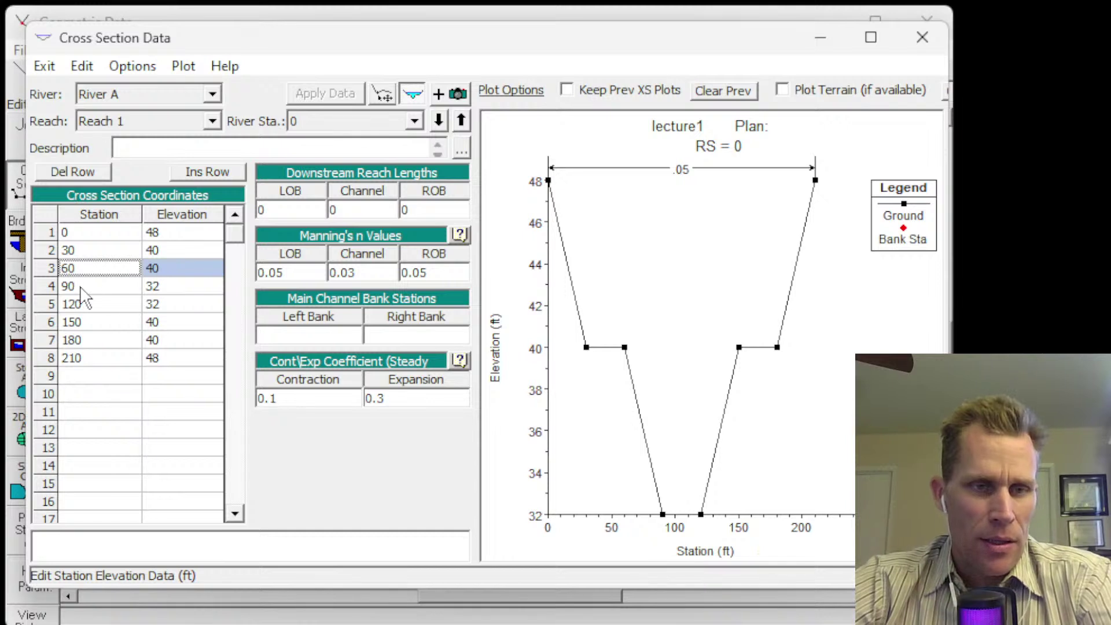
drag(85, 322, 152, 324)
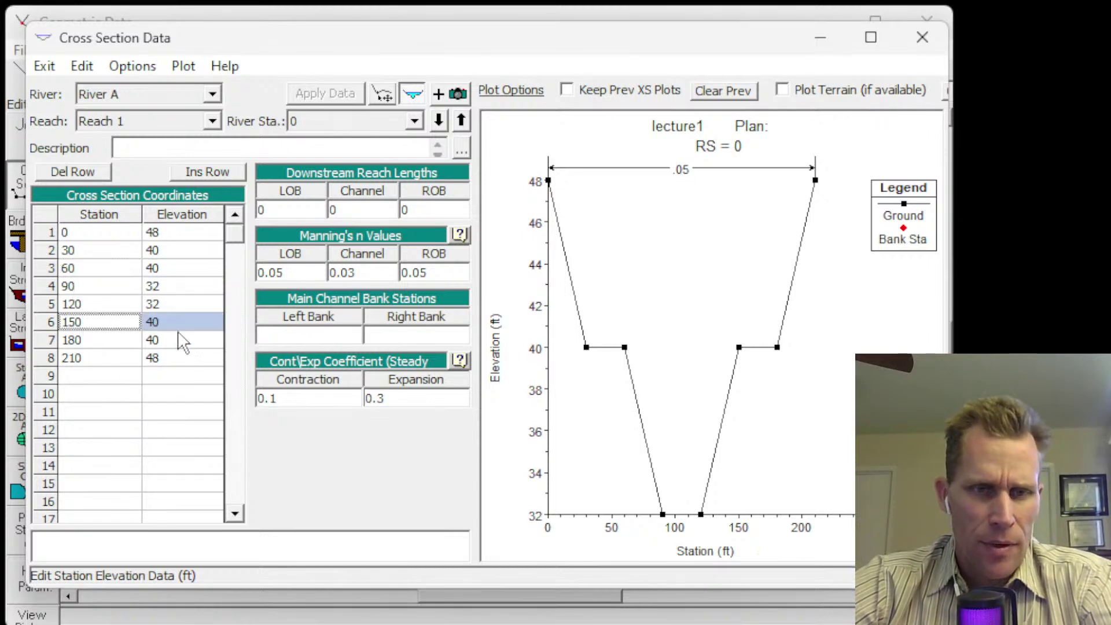
click(302, 334)
text(60)
click(400, 335)
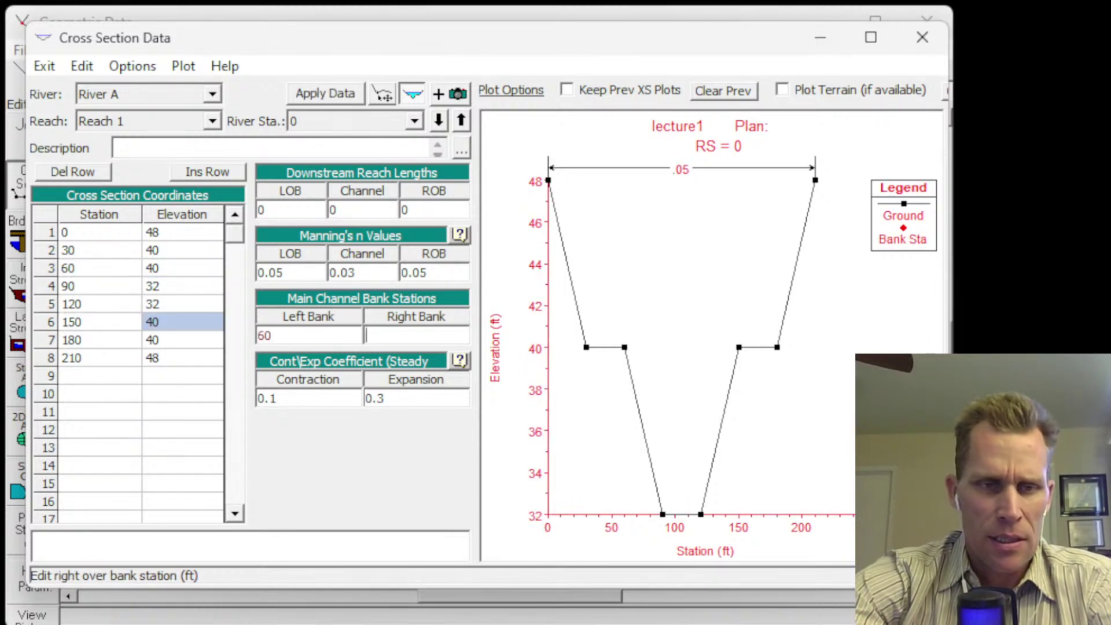
text(150)
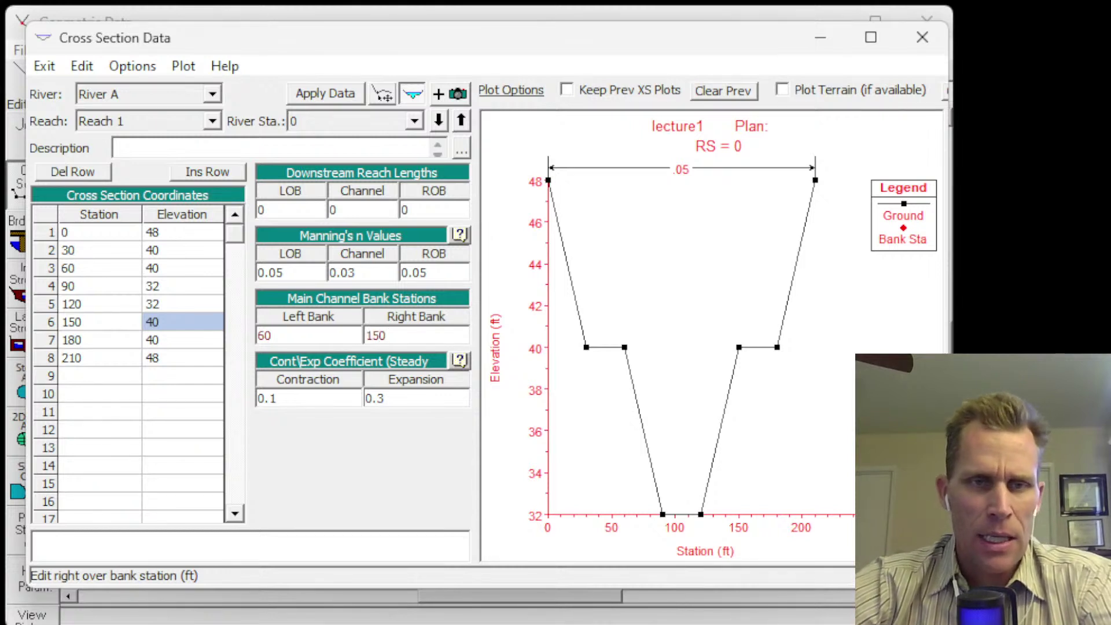
key(Tab)
click(324, 93)
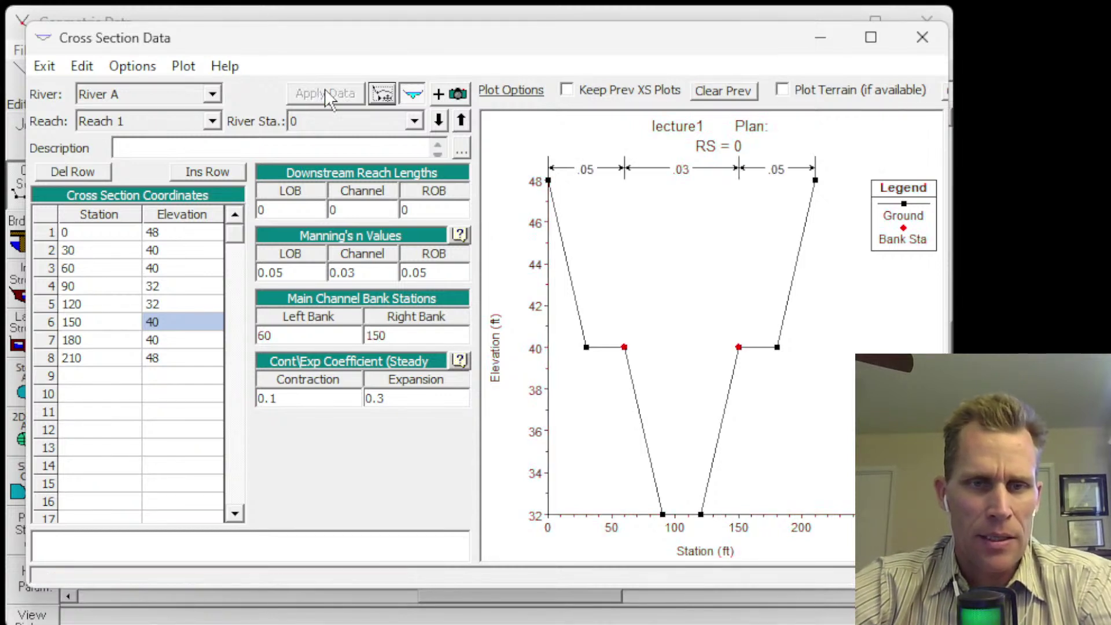
- Toggle the display of the cross section plot in the editor
click(408, 88)
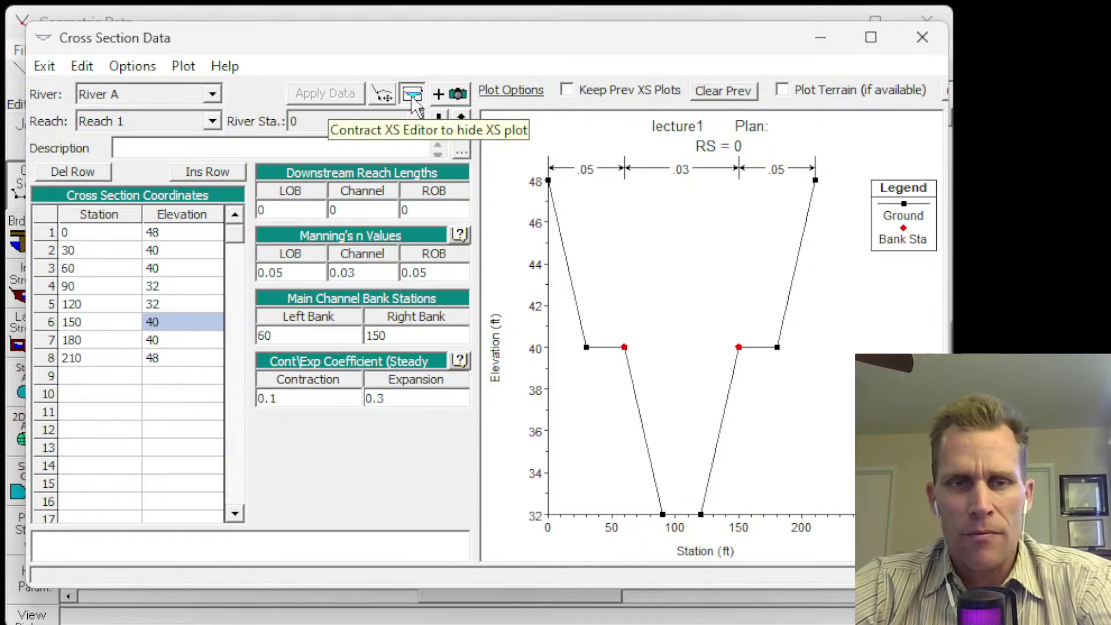
click(410, 95)
click(409, 95)
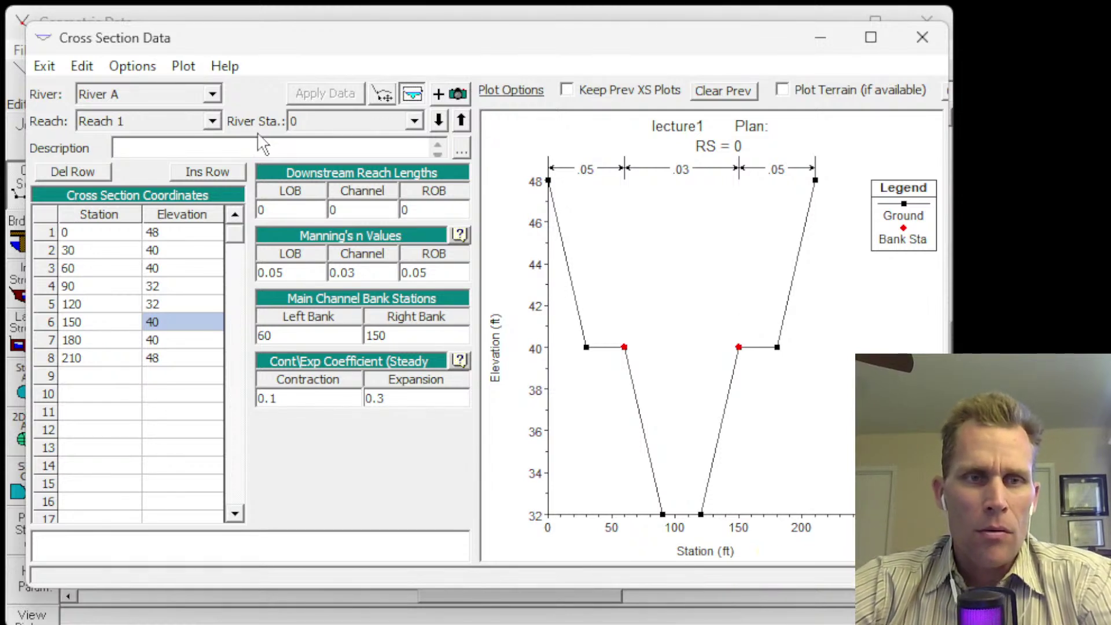
click(128, 65)
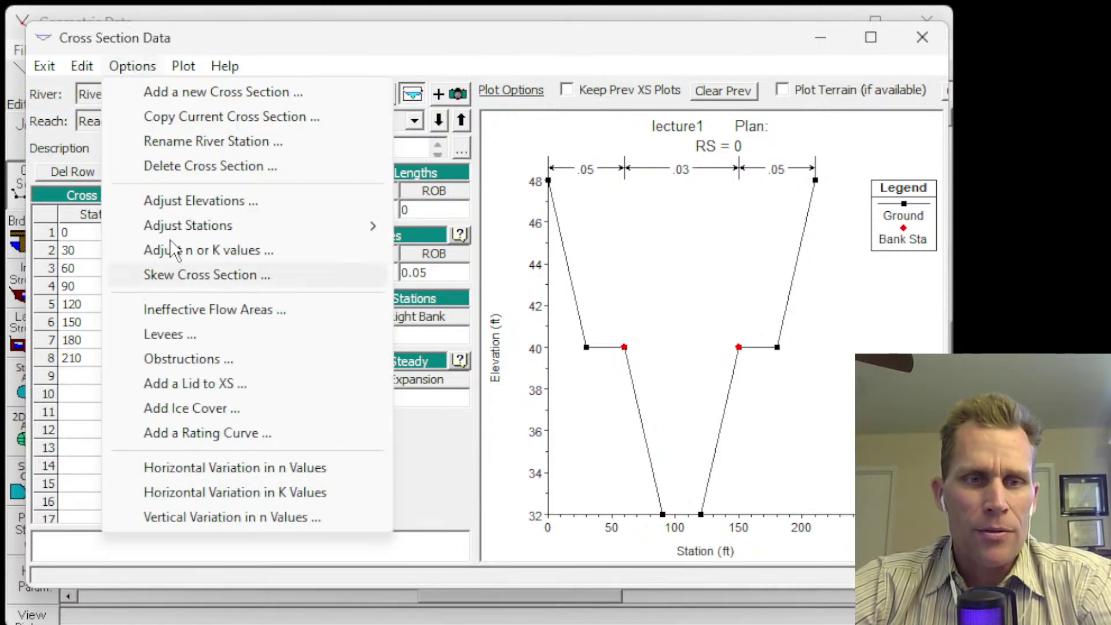
click(214, 55)
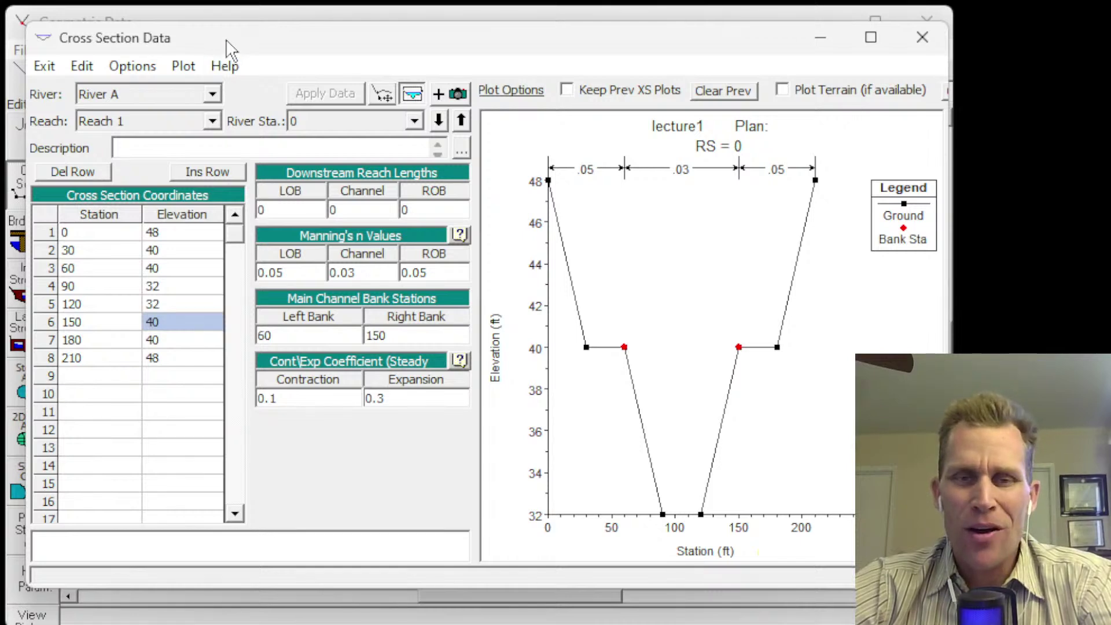
click(131, 67)
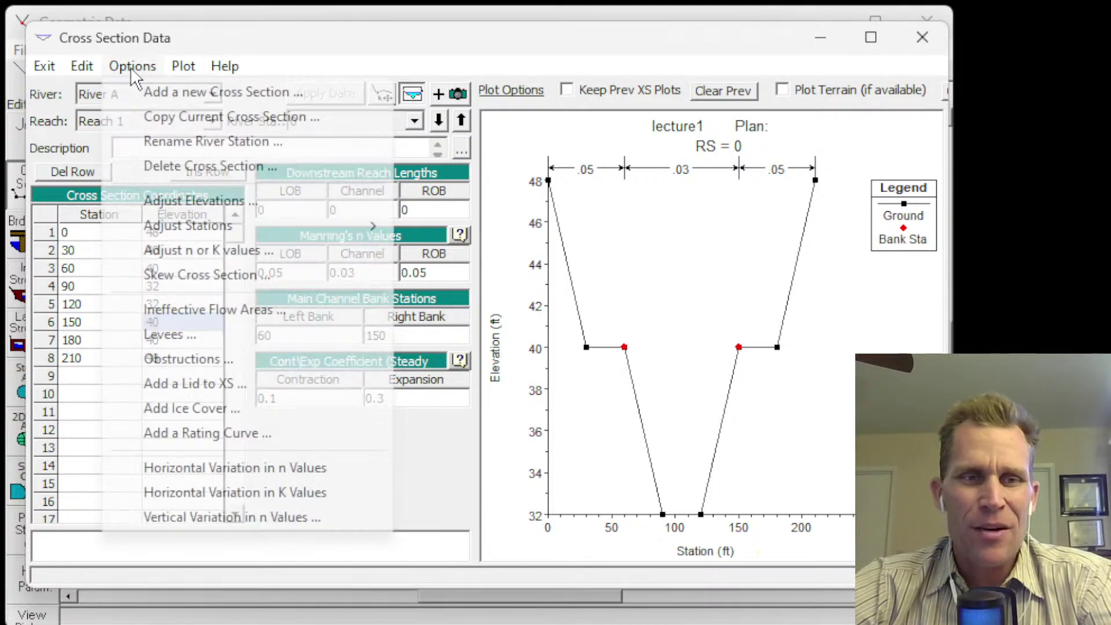
click(132, 69)
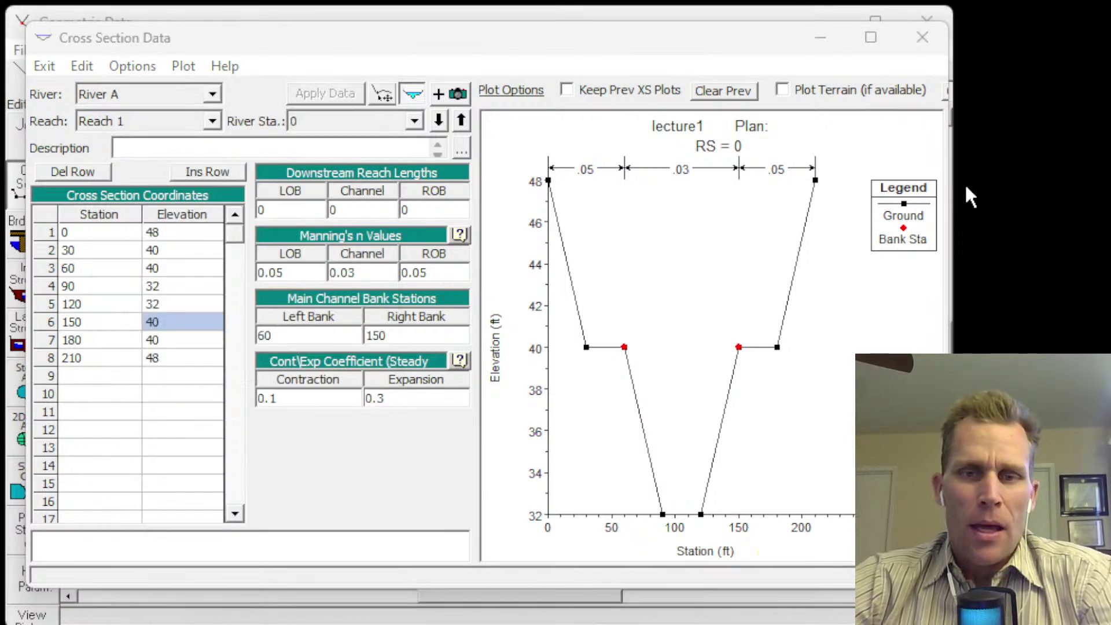
drag(566, 44, 883, 53)
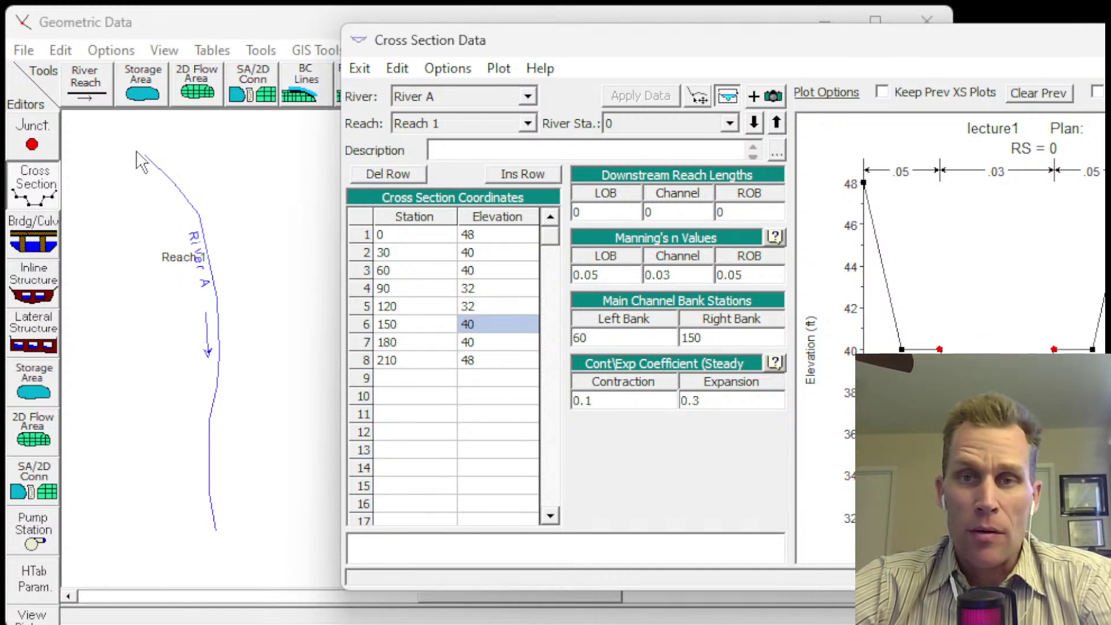
drag(601, 43, 243, 37)
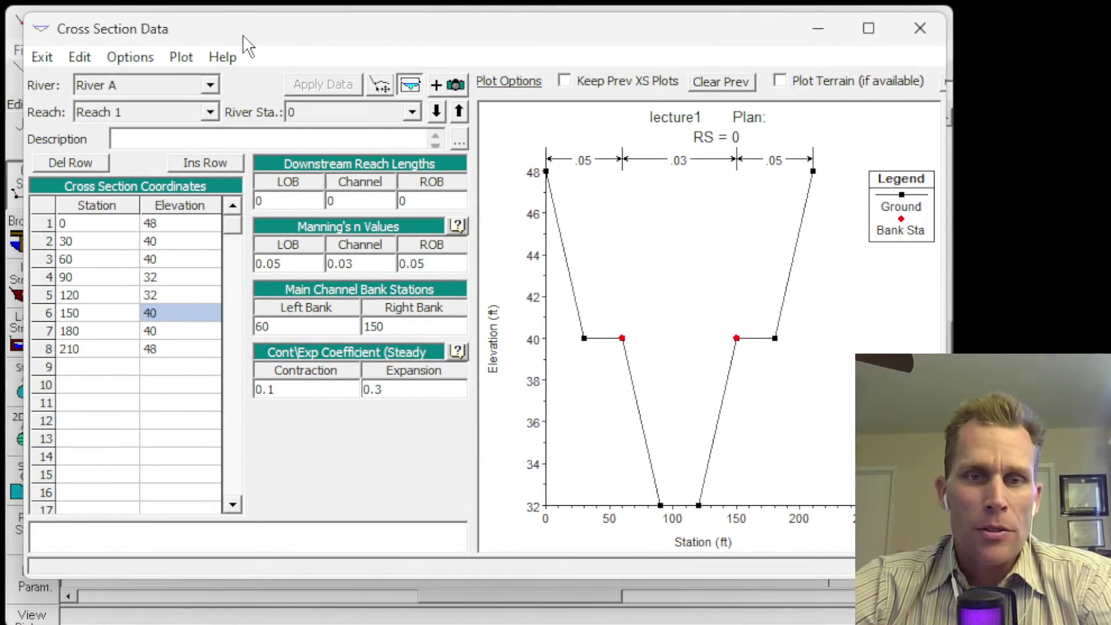
click(130, 58)
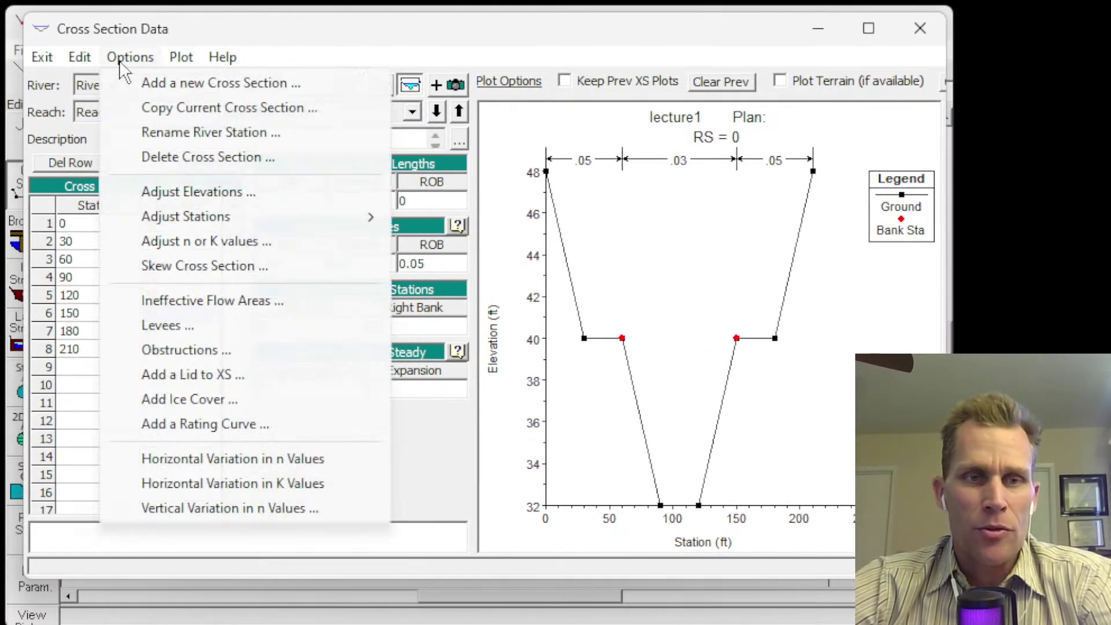
click(159, 87)
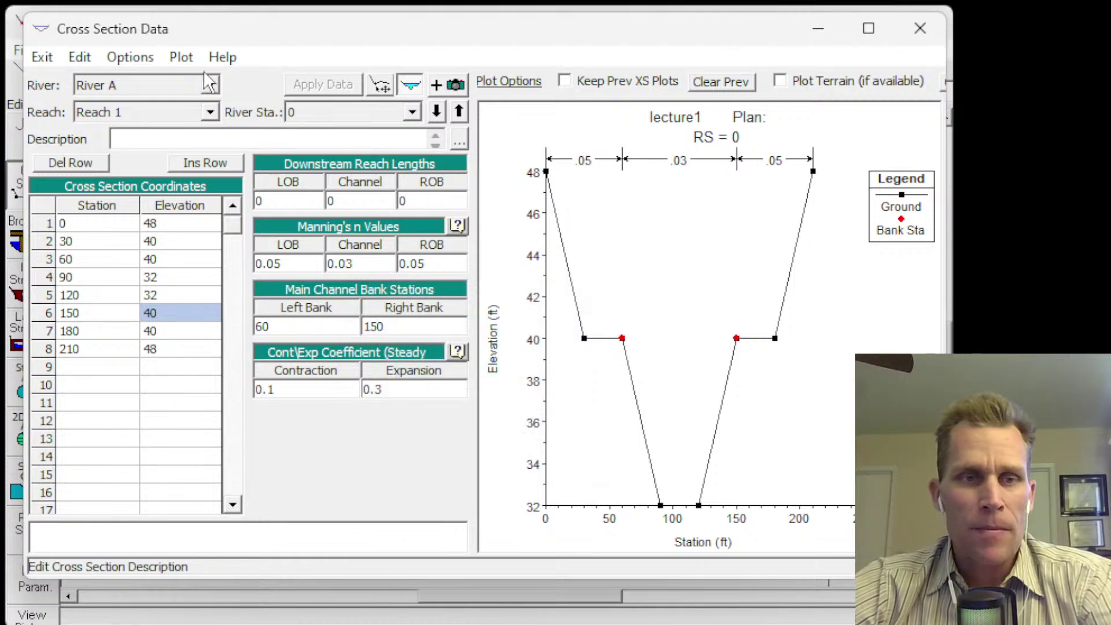
- Copy the current cross section to a new river station 1000 on River A, Reach 1
click(135, 57)
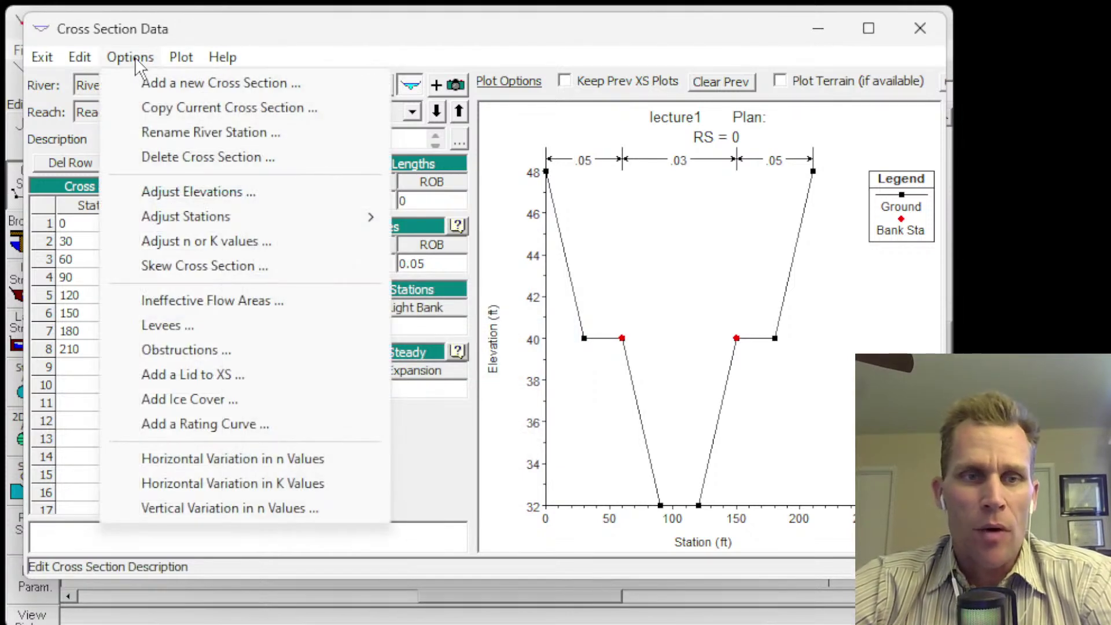
click(191, 110)
drag(700, 197, 202, 146)
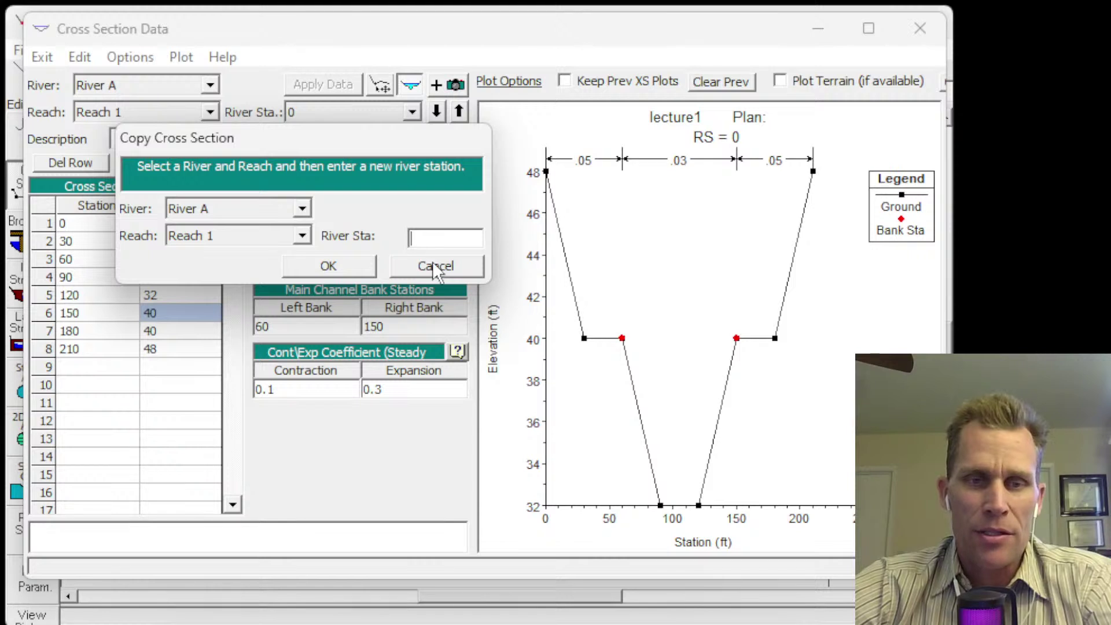
click(302, 209)
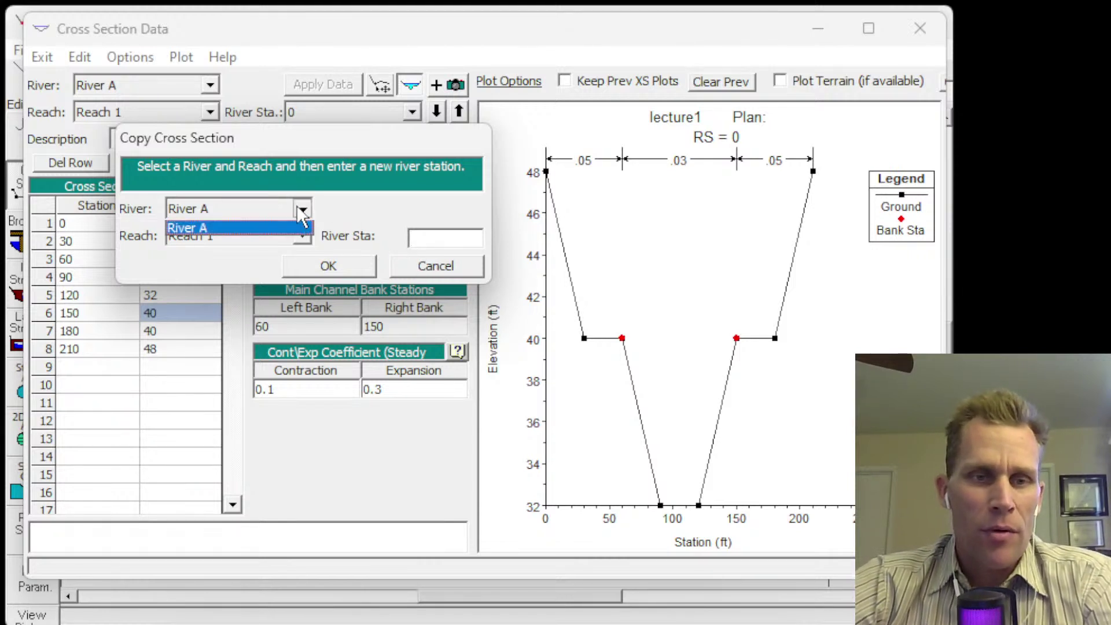
click(298, 227)
click(303, 236)
click(301, 251)
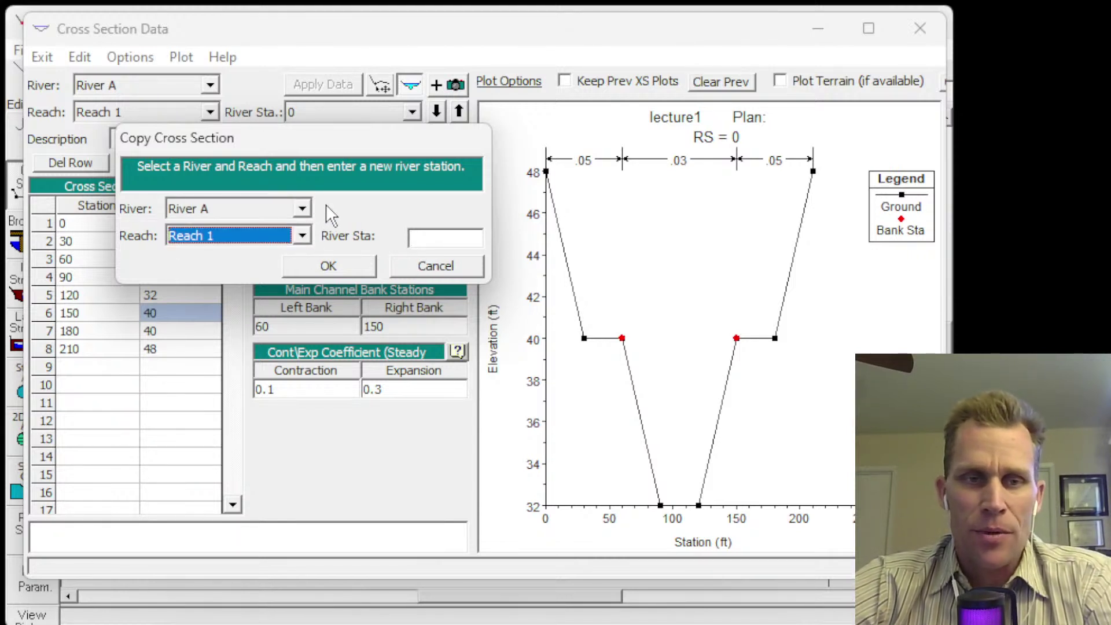
click(436, 238)
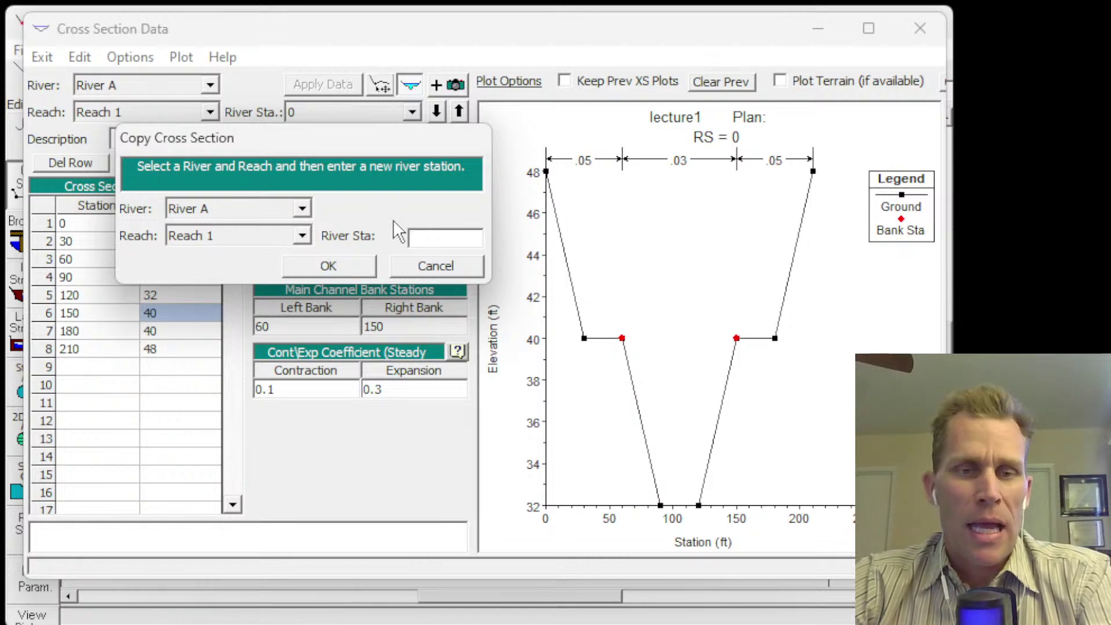
text(1000)
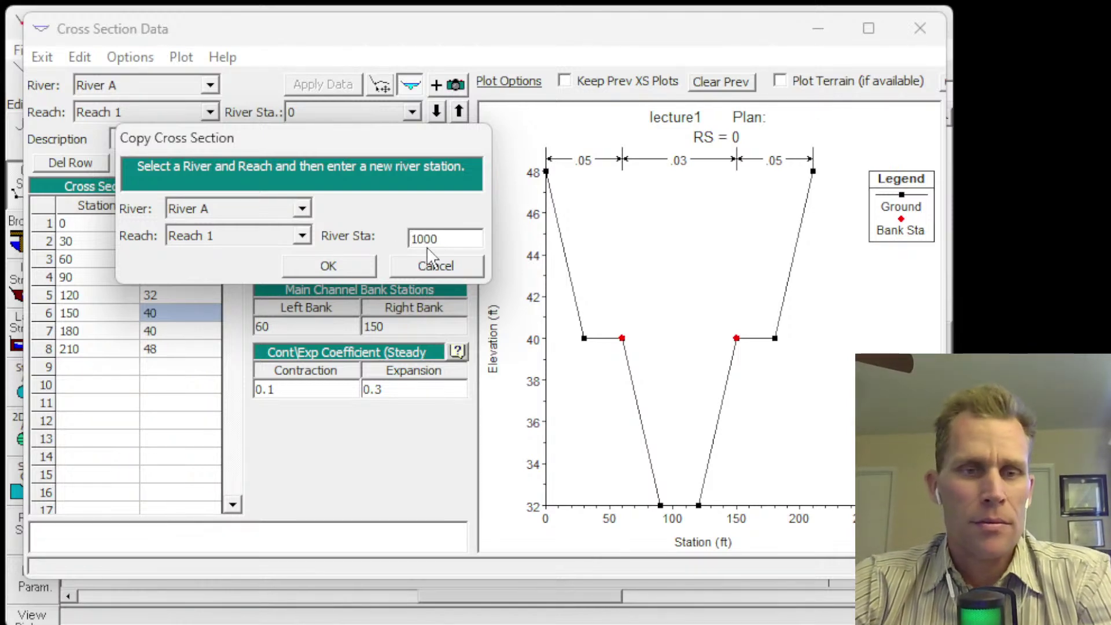
click(326, 265)
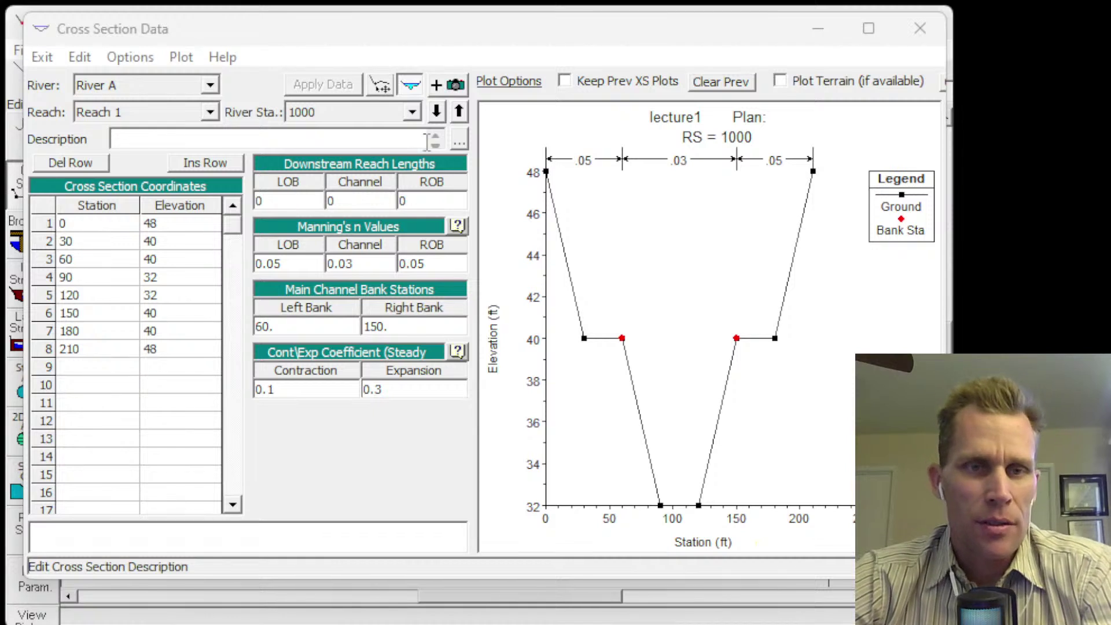
- Switch between the cross sections at river stations 0 and 1000 to compare them, ending on station 1000
click(350, 113)
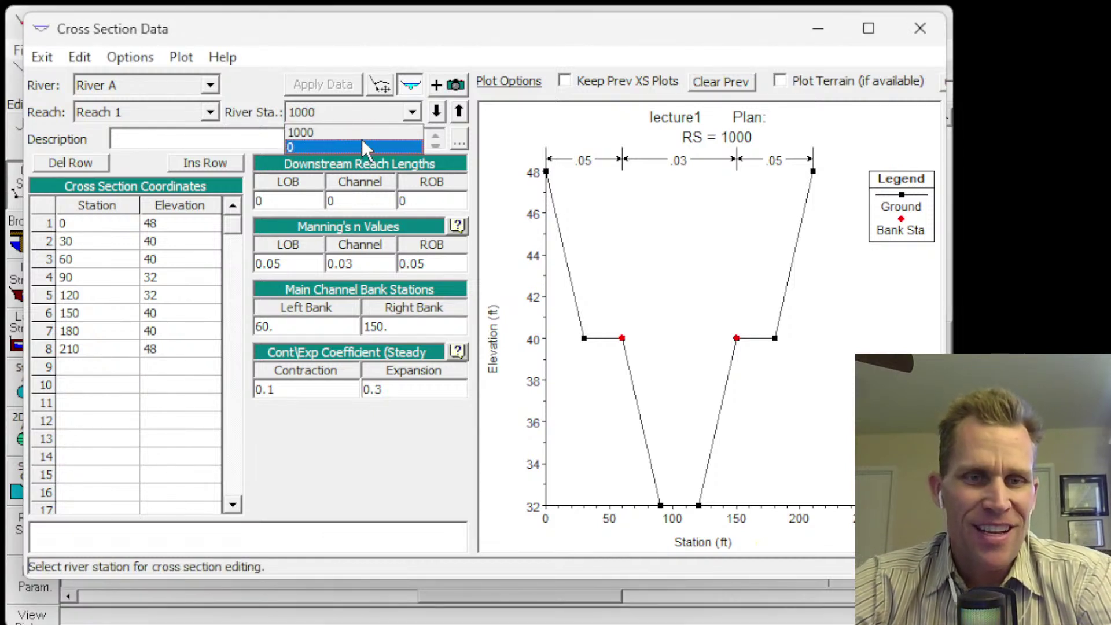
click(314, 131)
click(416, 113)
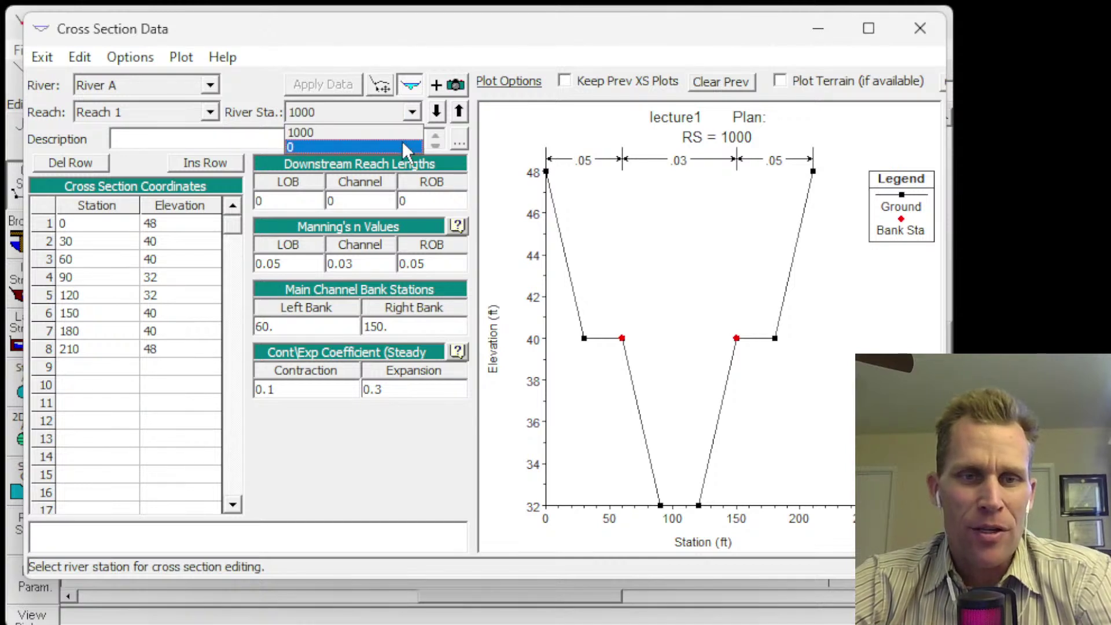
click(402, 141)
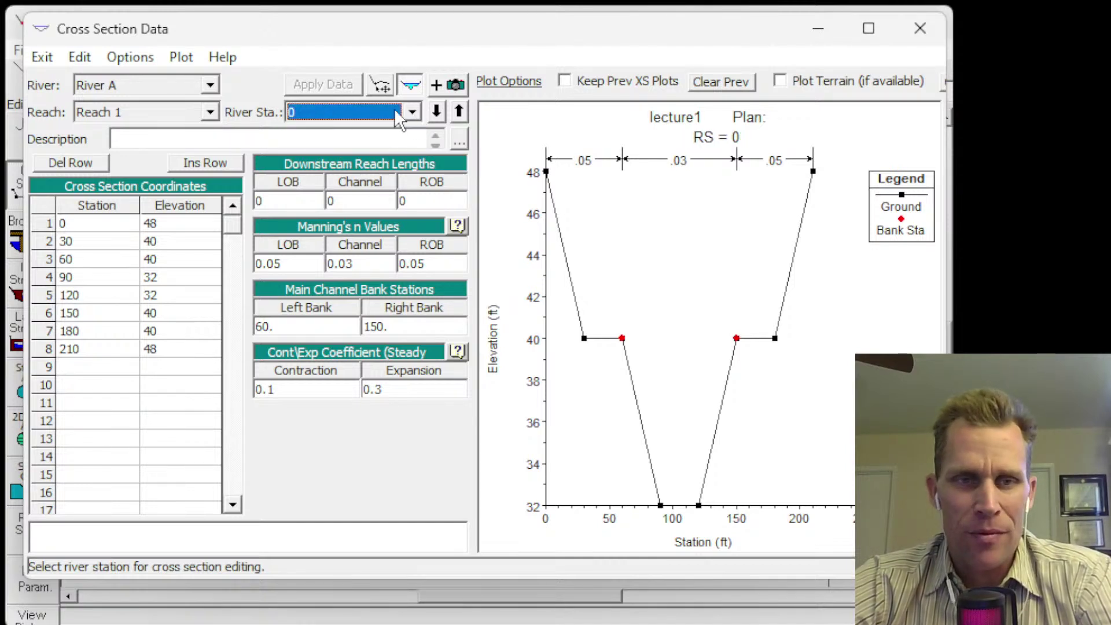
click(415, 113)
click(400, 132)
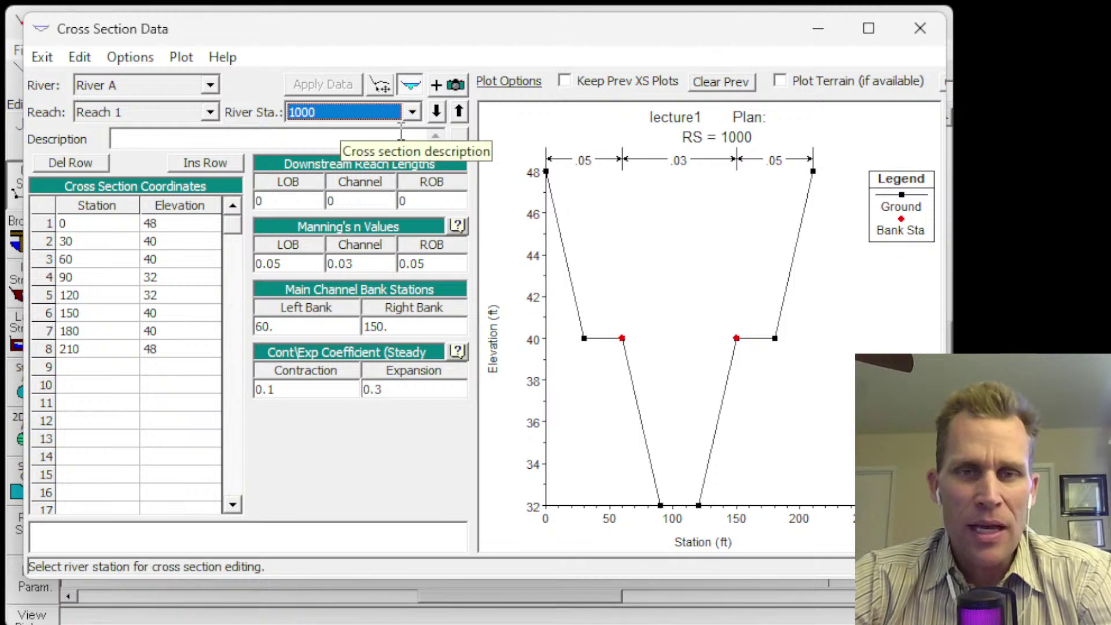
- Set the downstream reach lengths at river station 1000 to 1000 for the left overbank, channel and right overbank
click(320, 200)
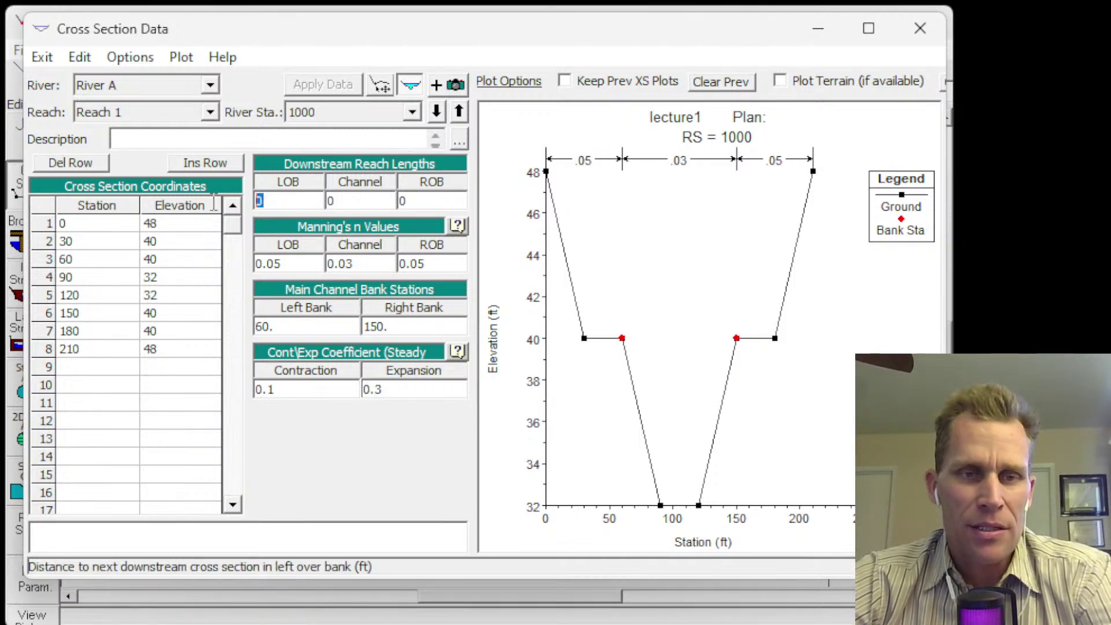
text(1000)
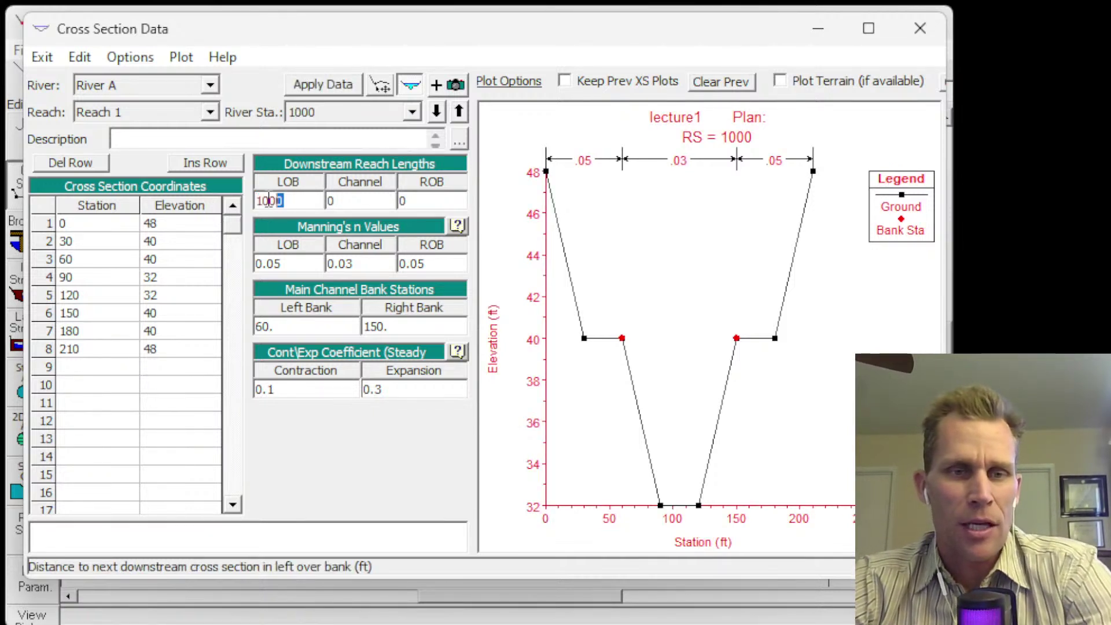
double_click(284, 200)
click(342, 201)
text(1000)
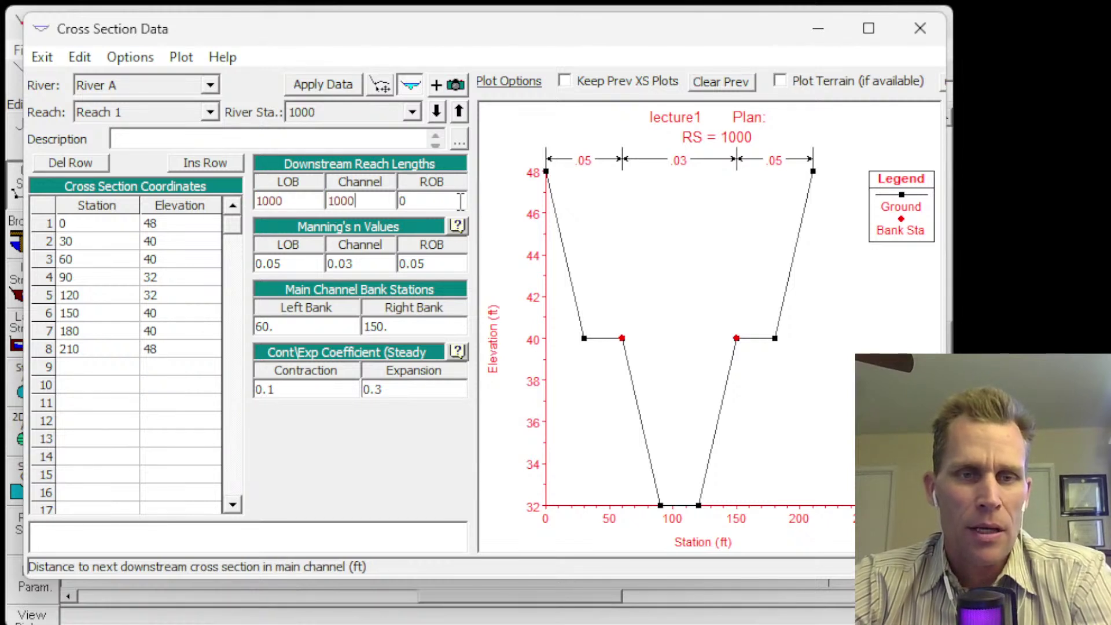
click(450, 203)
text(1000)
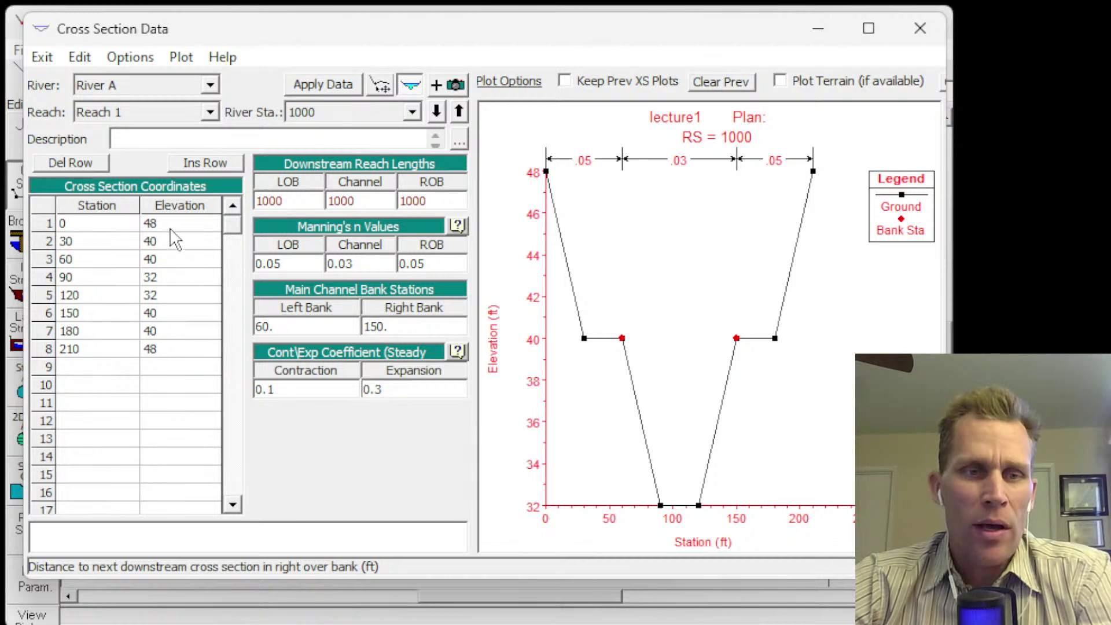
- Raise all elevations of the cross section at river station 1000 by 2 ft and apply the data
drag(170, 225, 190, 329)
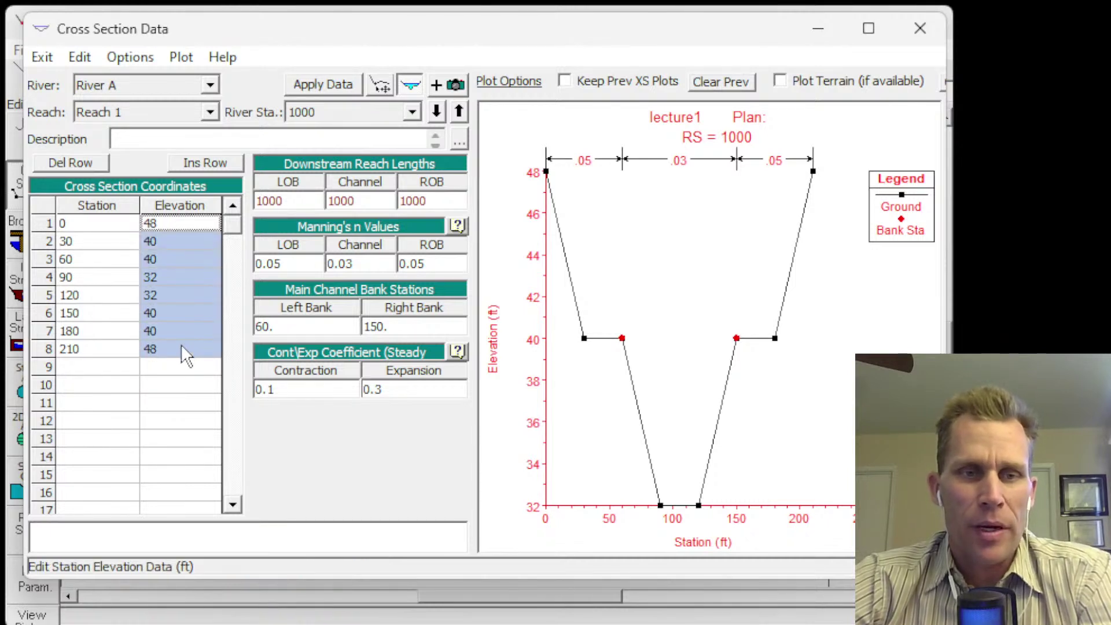
click(185, 228)
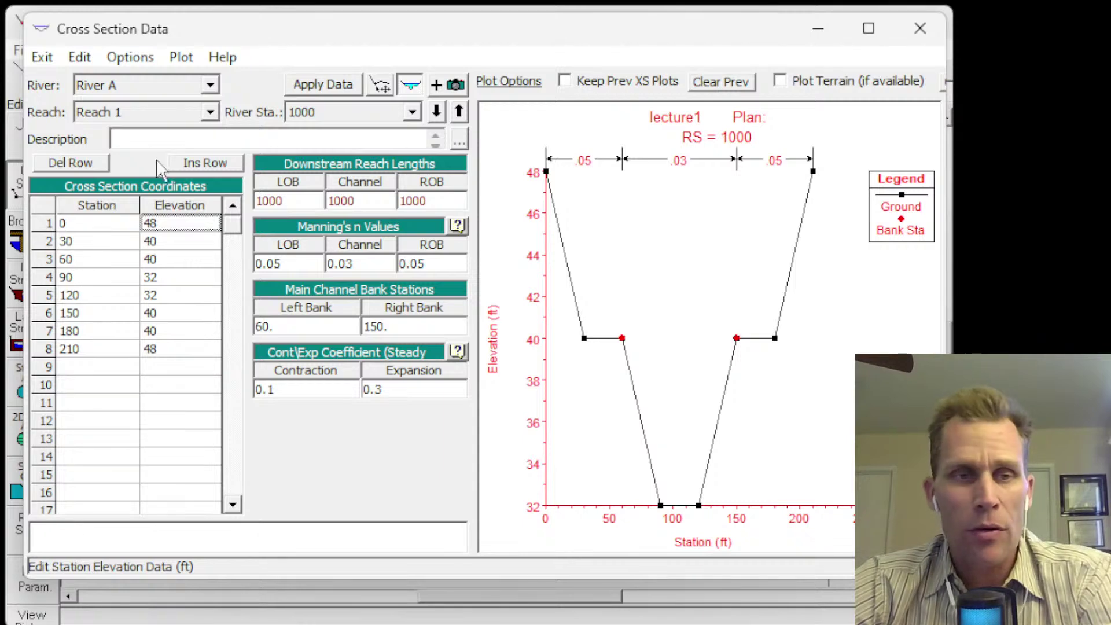
click(146, 57)
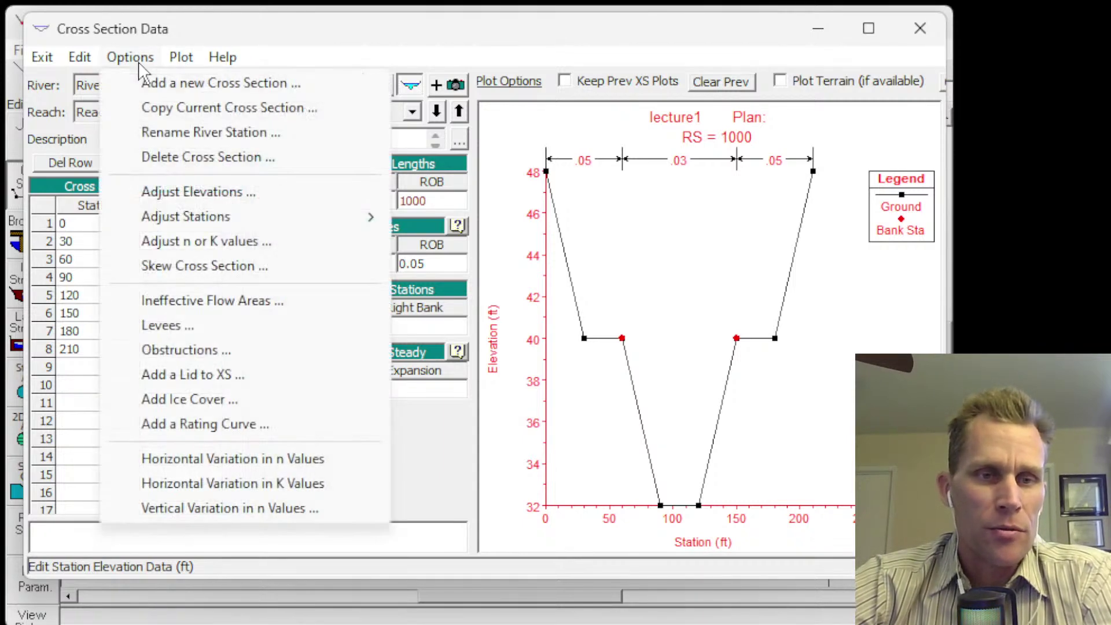
click(190, 184)
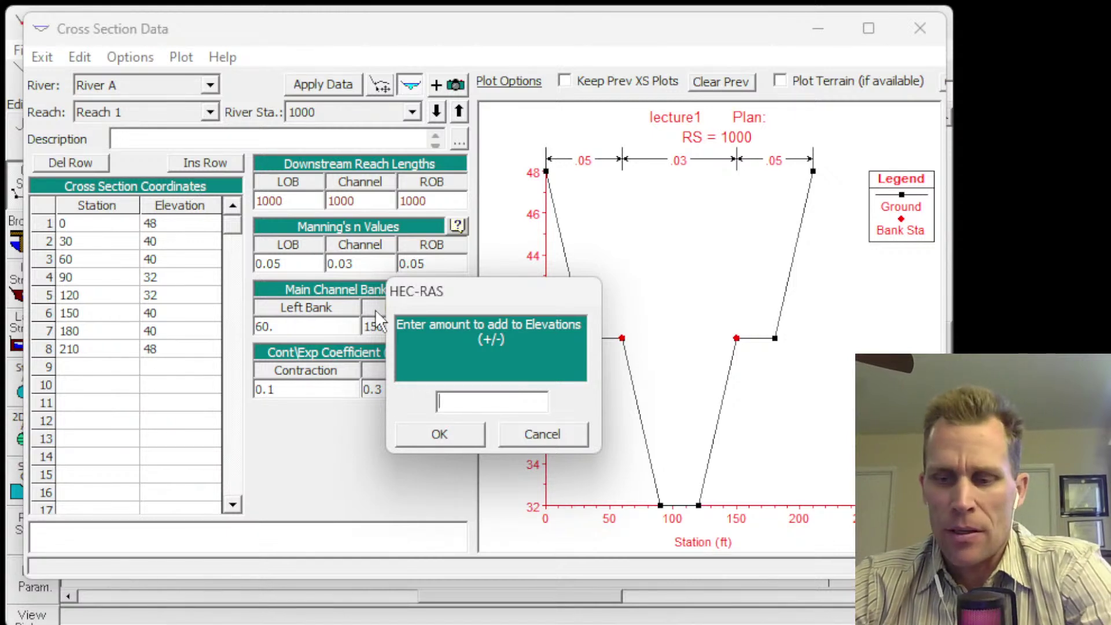
text(2)
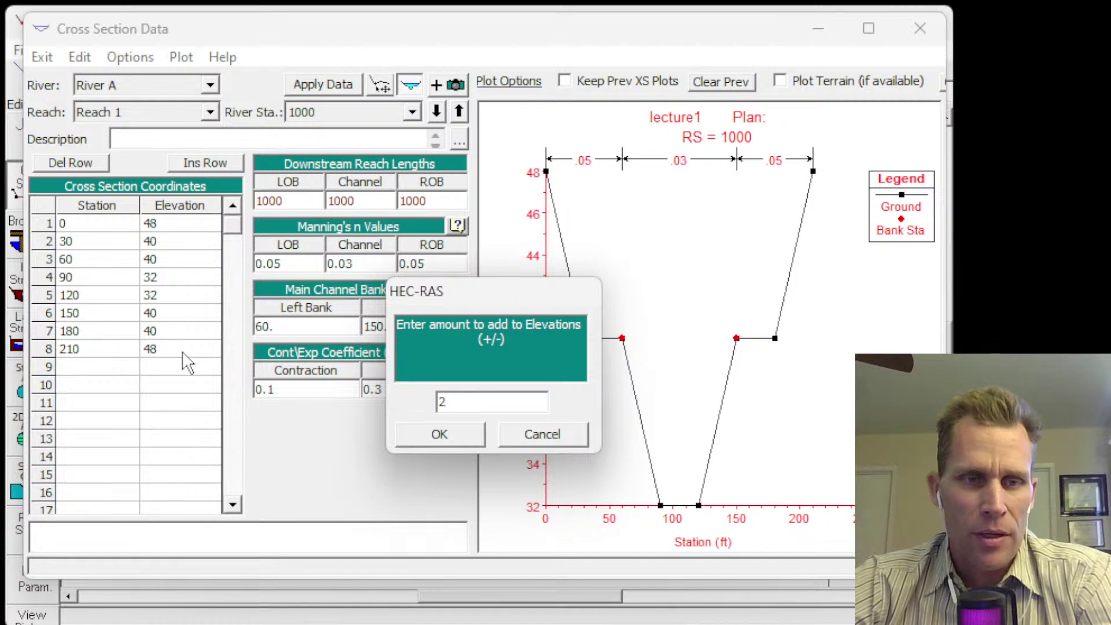
click(450, 434)
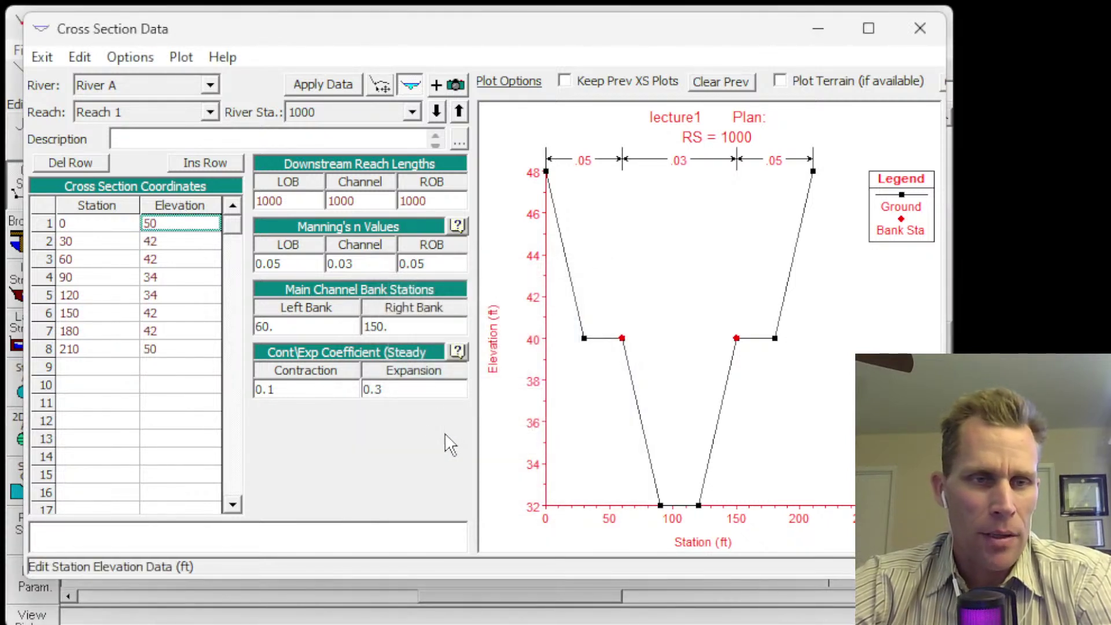
click(305, 85)
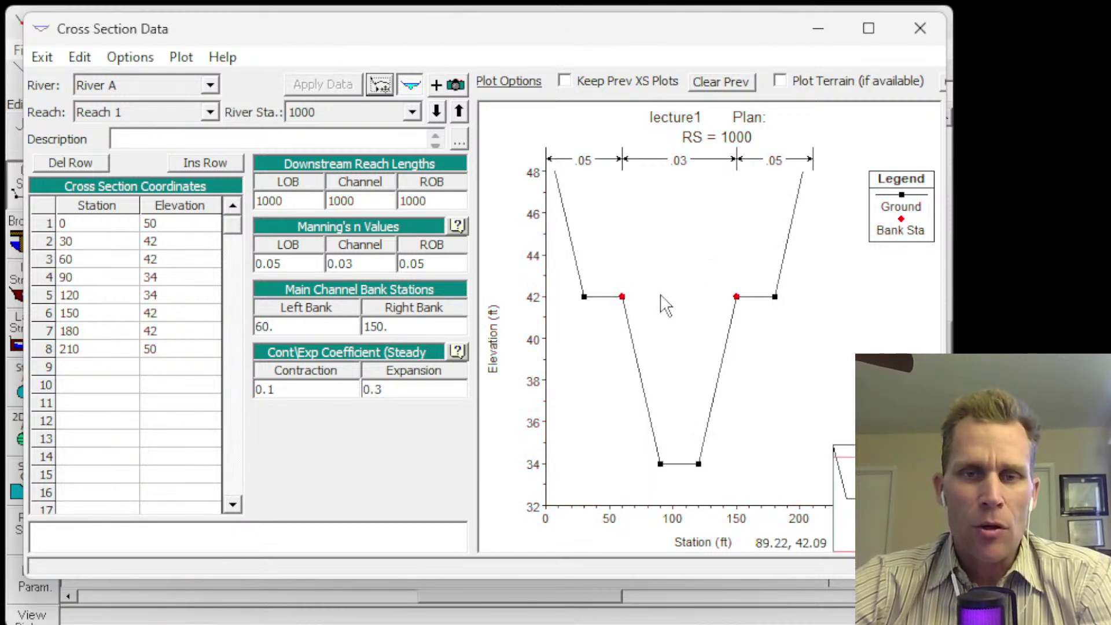
- Examine the cross sections at river stations 1000 and 0 alternately in the Graphic XS Editor, with the river schematic in view
click(379, 85)
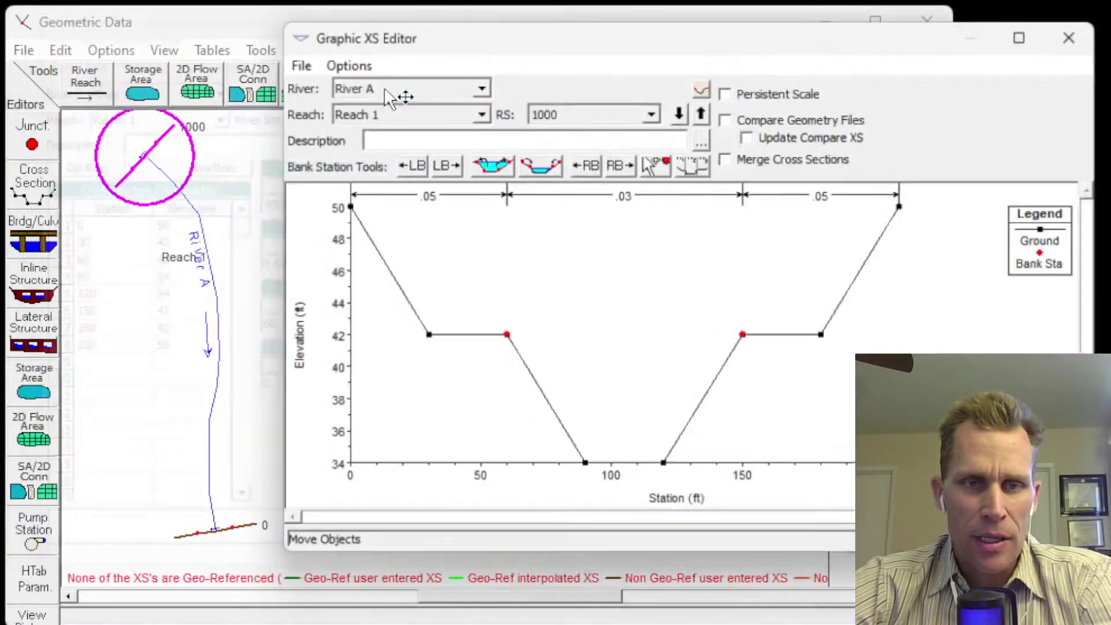
drag(513, 37, 351, 70)
click(537, 137)
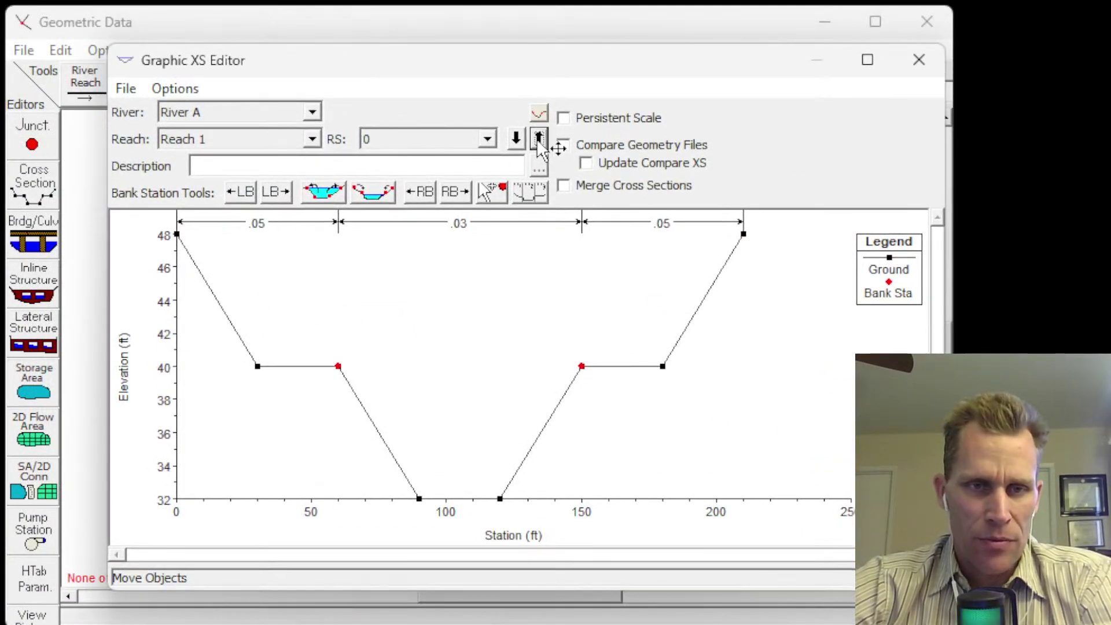
click(538, 139)
click(538, 139)
click(537, 139)
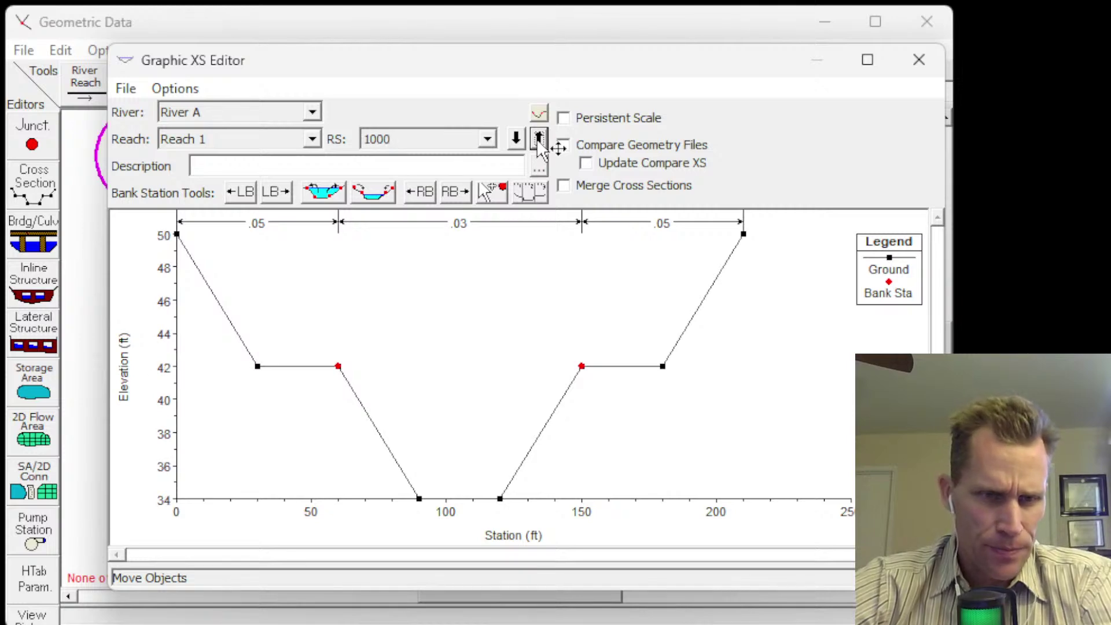
click(538, 139)
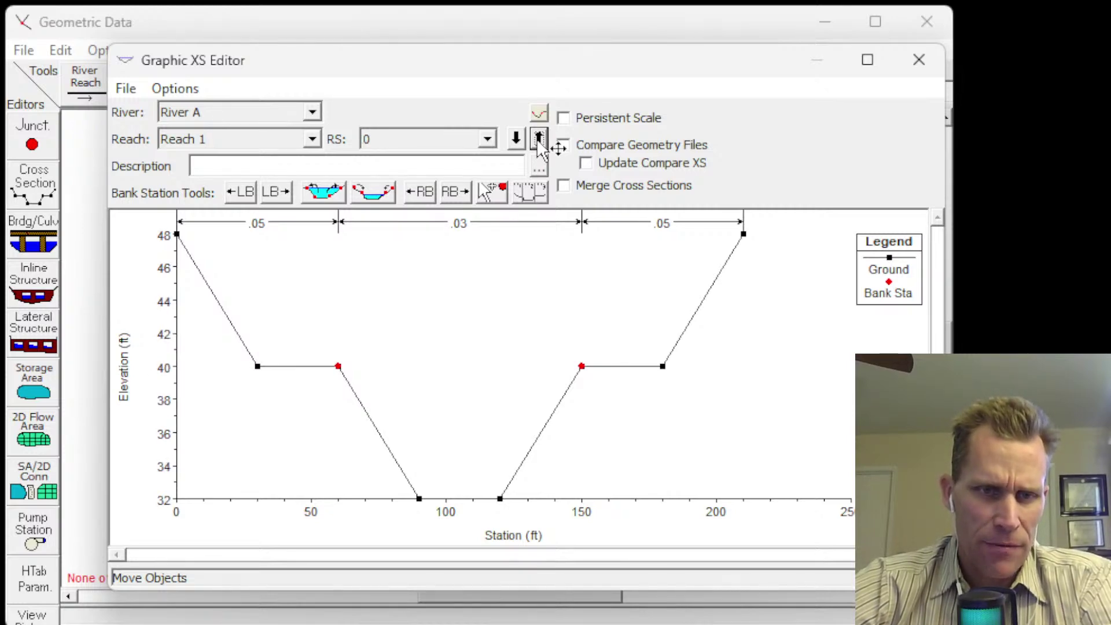
drag(399, 66, 550, 45)
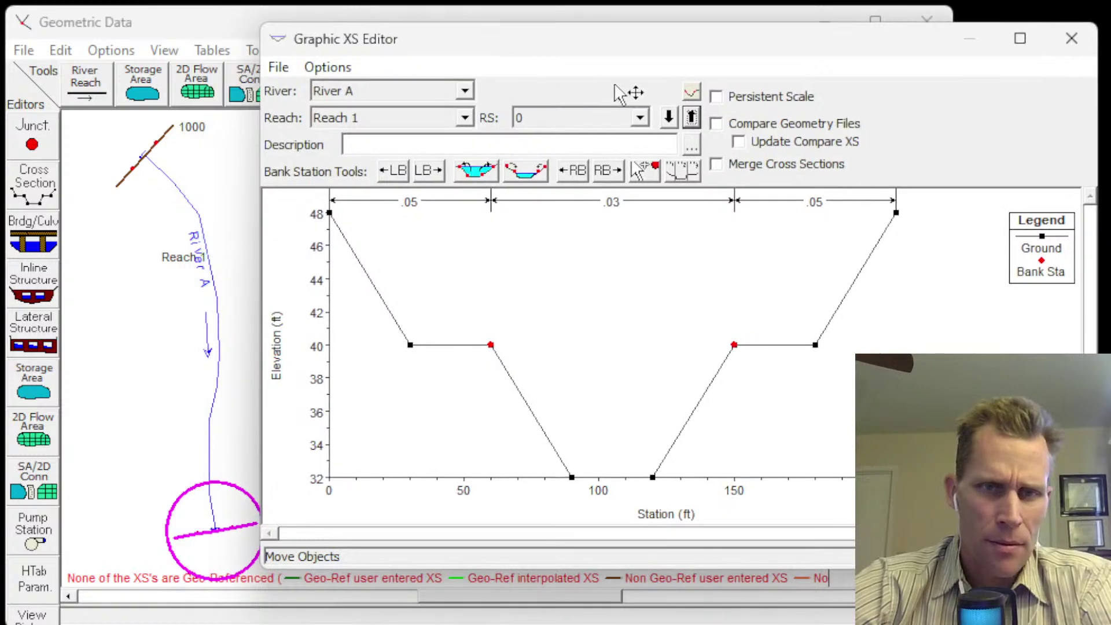
- Compare the elevation axis ranges of the cross sections at river stations 0 and 1000 in a narrower Graphic XS Editor window
click(691, 117)
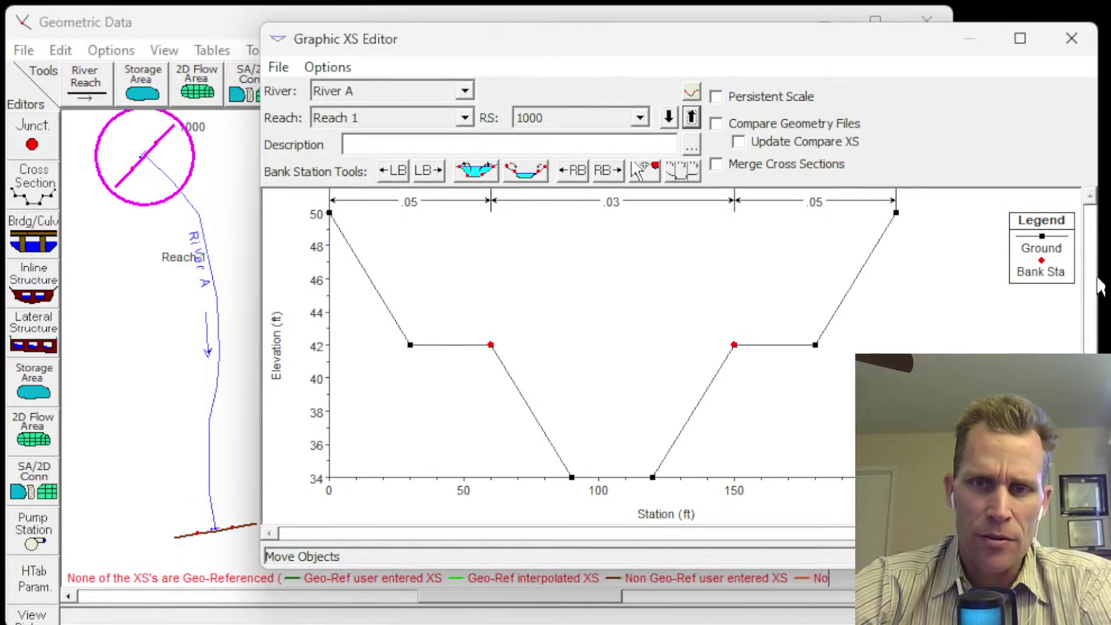
drag(1098, 279, 978, 278)
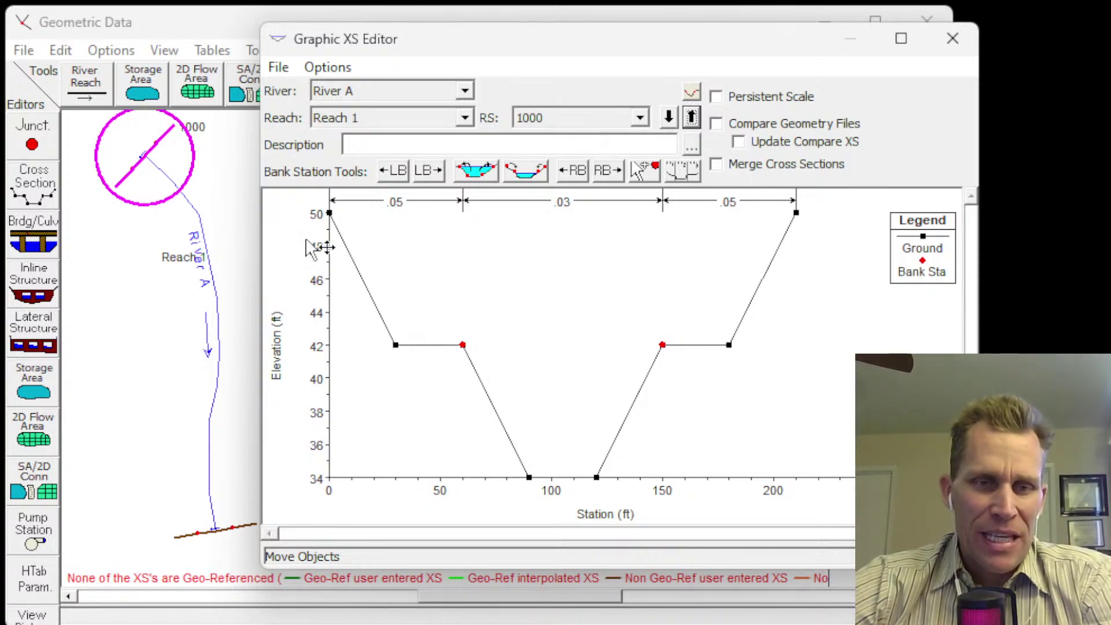
click(692, 118)
click(692, 118)
click(691, 118)
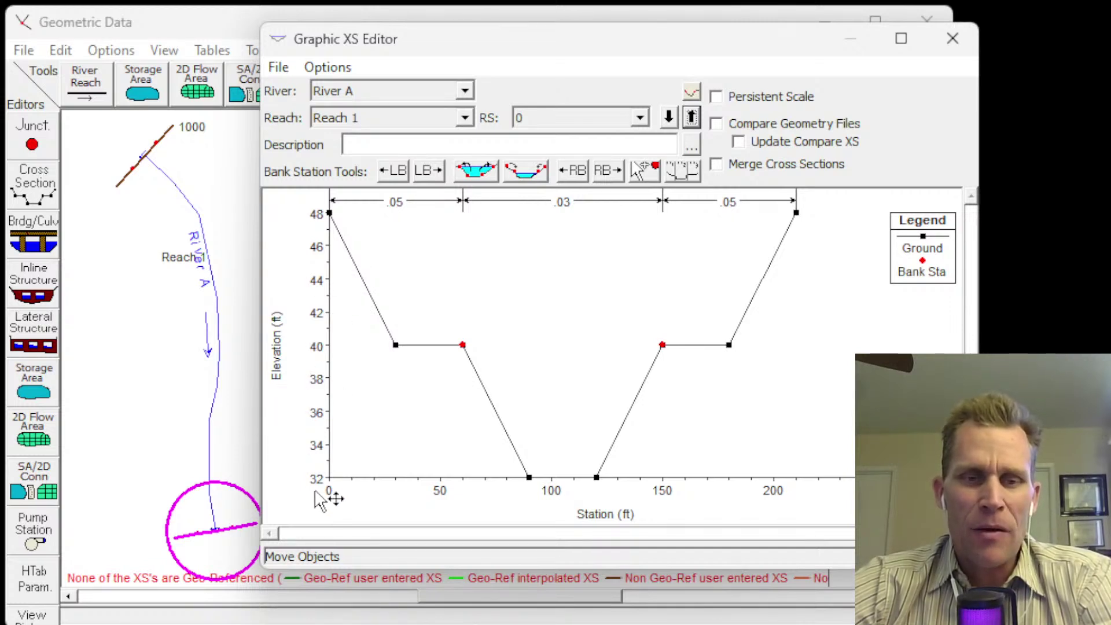
- Look through the plot options of the Graphic XS Editor and the cross section editor for an axis scale setting
right_click(380, 258)
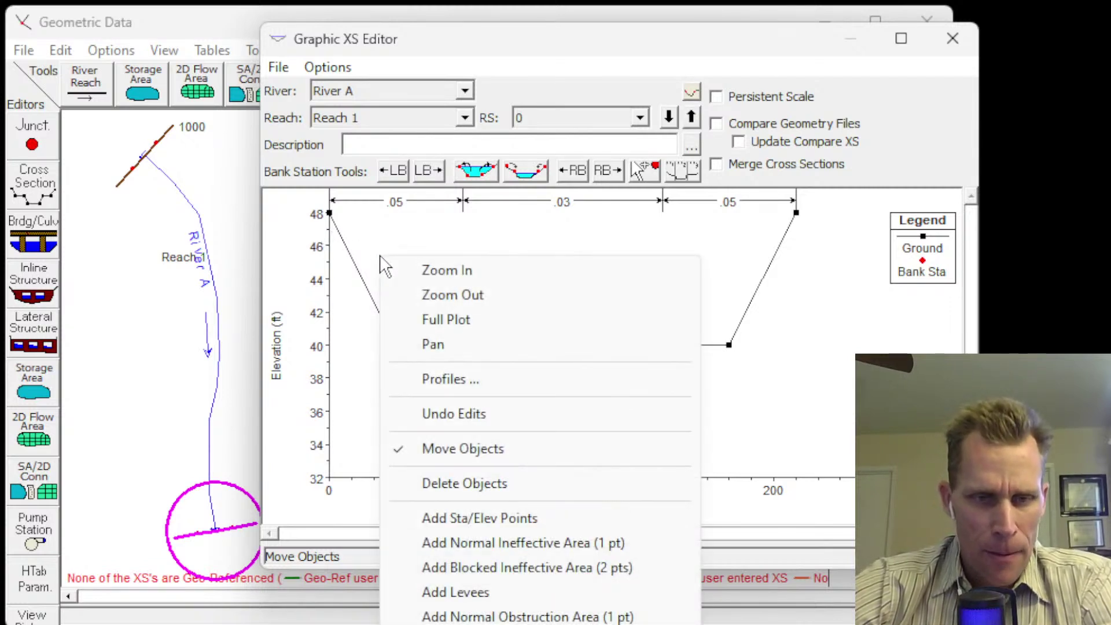
click(309, 73)
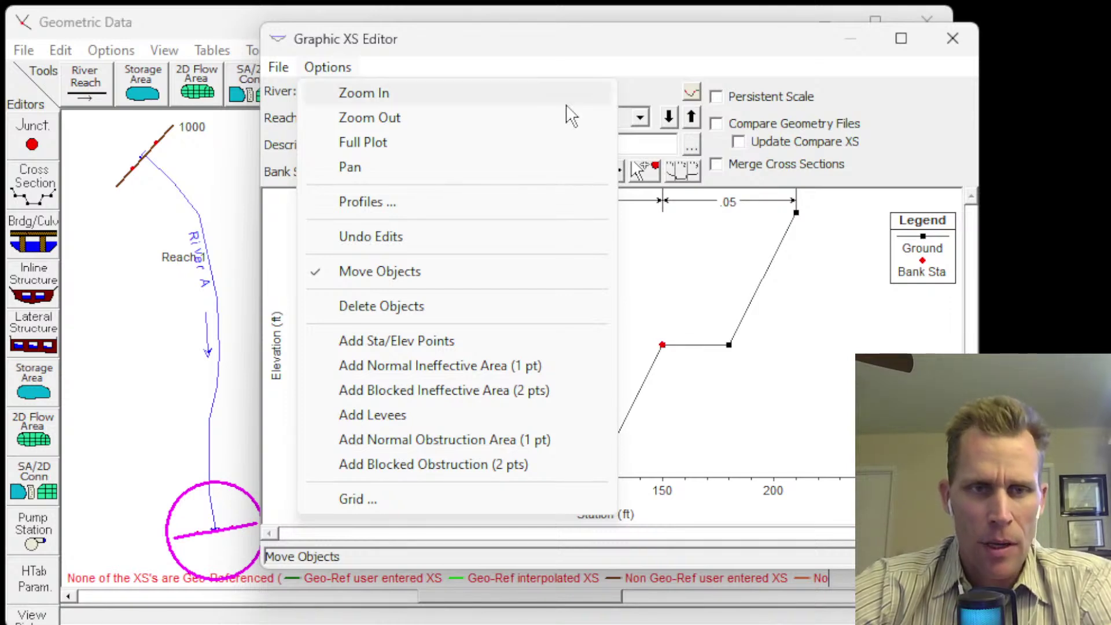
click(949, 38)
click(953, 38)
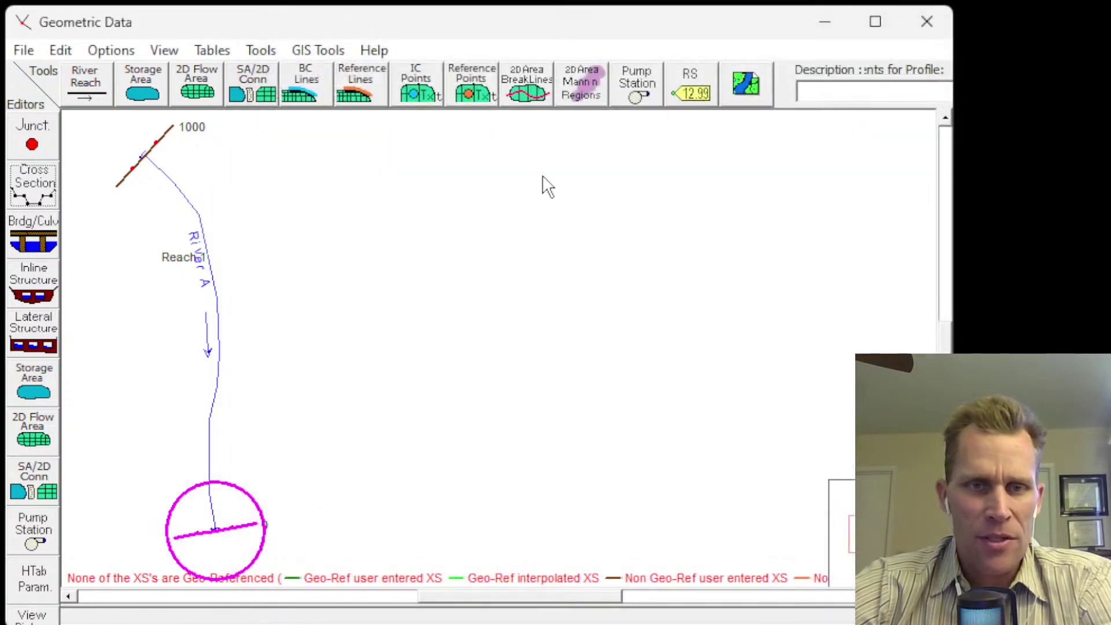
click(17, 200)
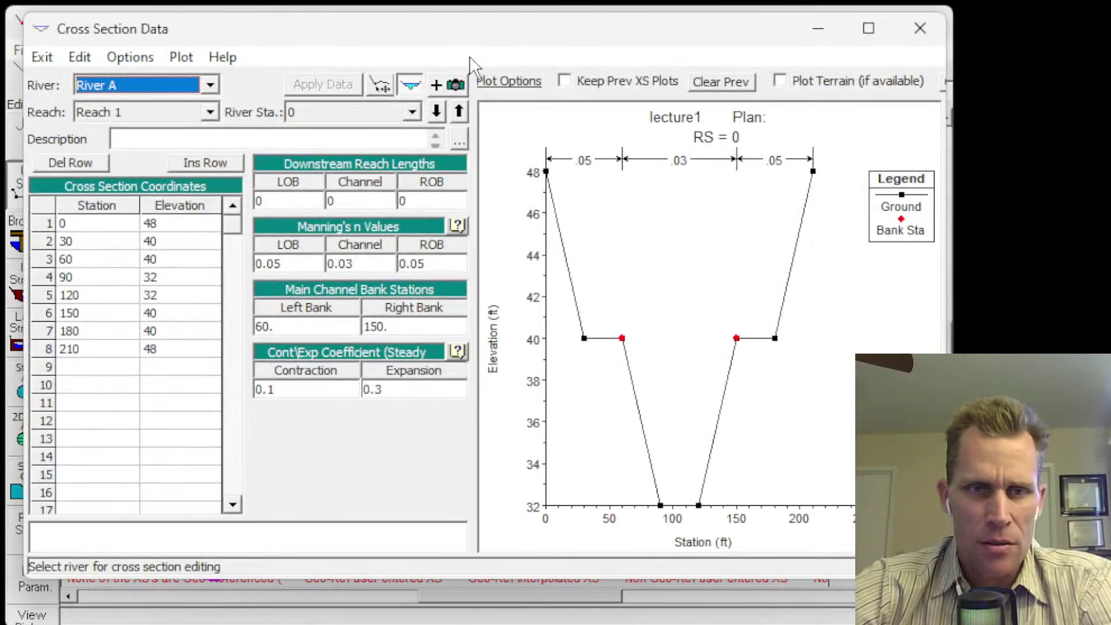
right_click(611, 236)
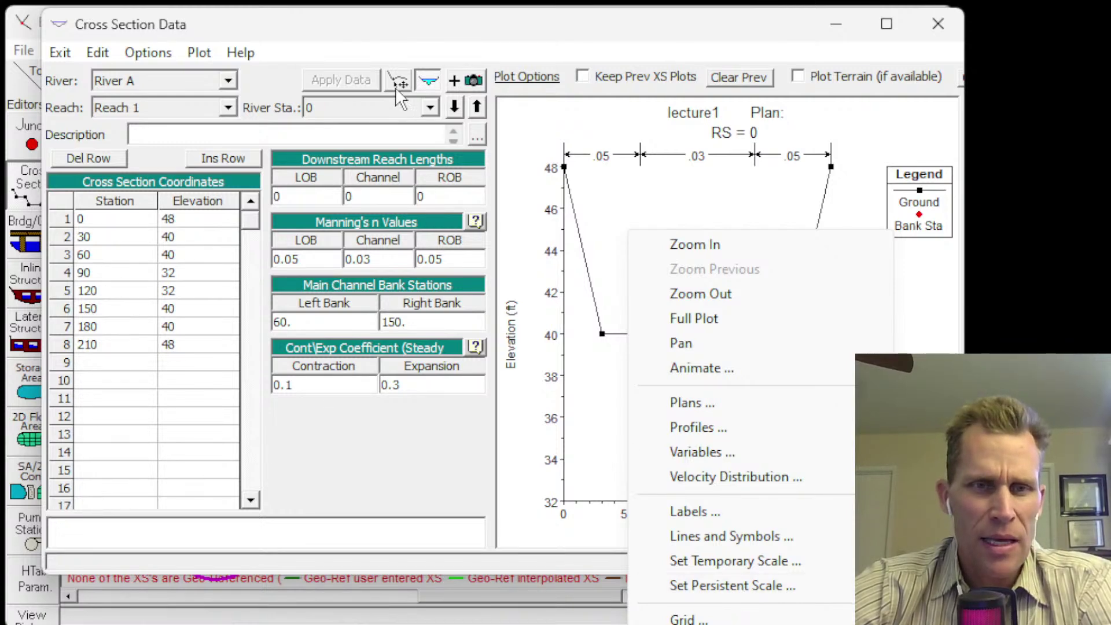
click(400, 81)
right_click(419, 224)
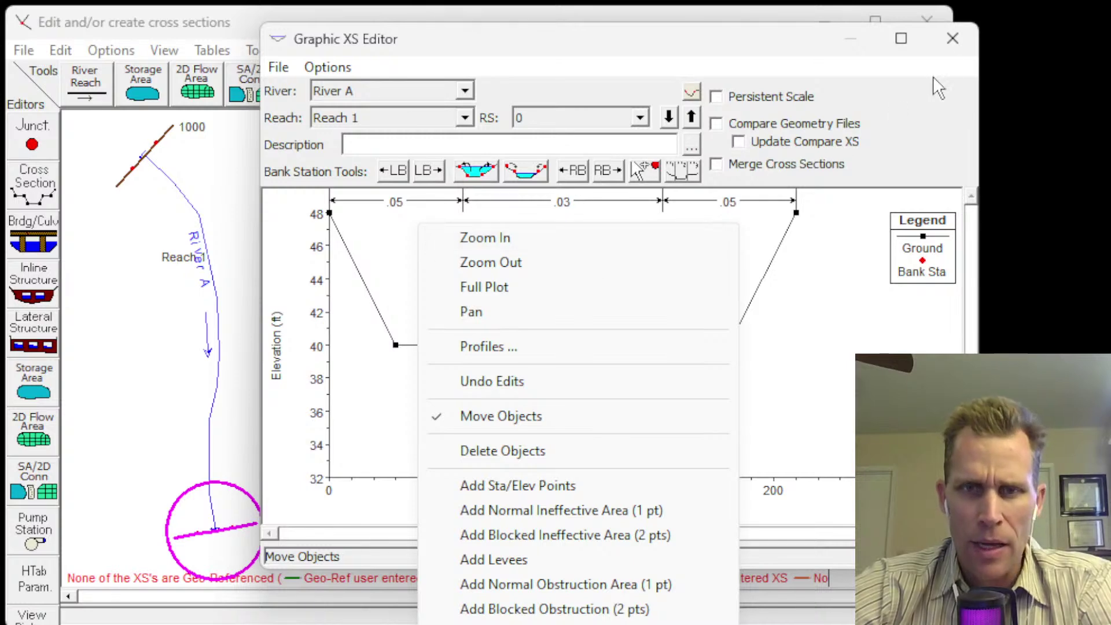
click(953, 38)
click(953, 38)
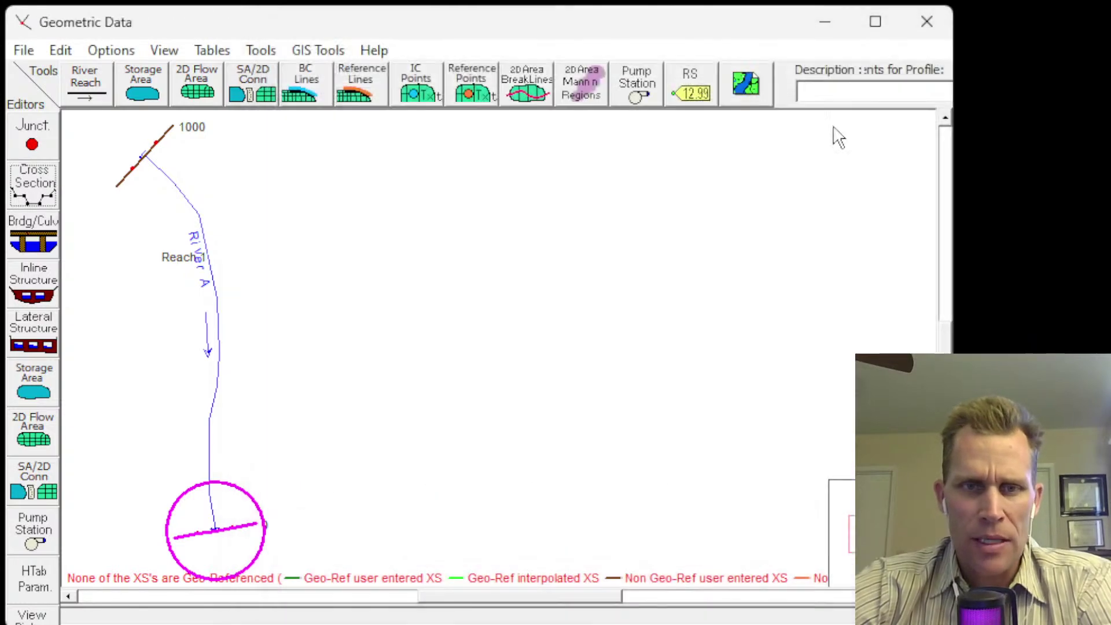
- Set a persistent scale for the cross section plot with a Y axis minimum of 30 and maximum of 50
click(34, 184)
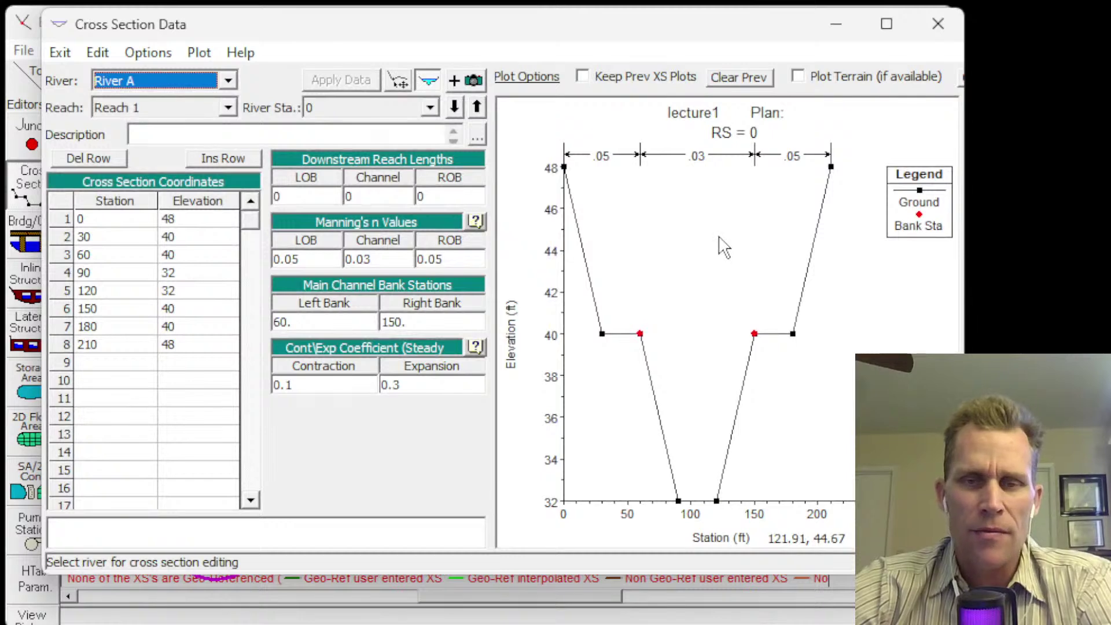
right_click(684, 235)
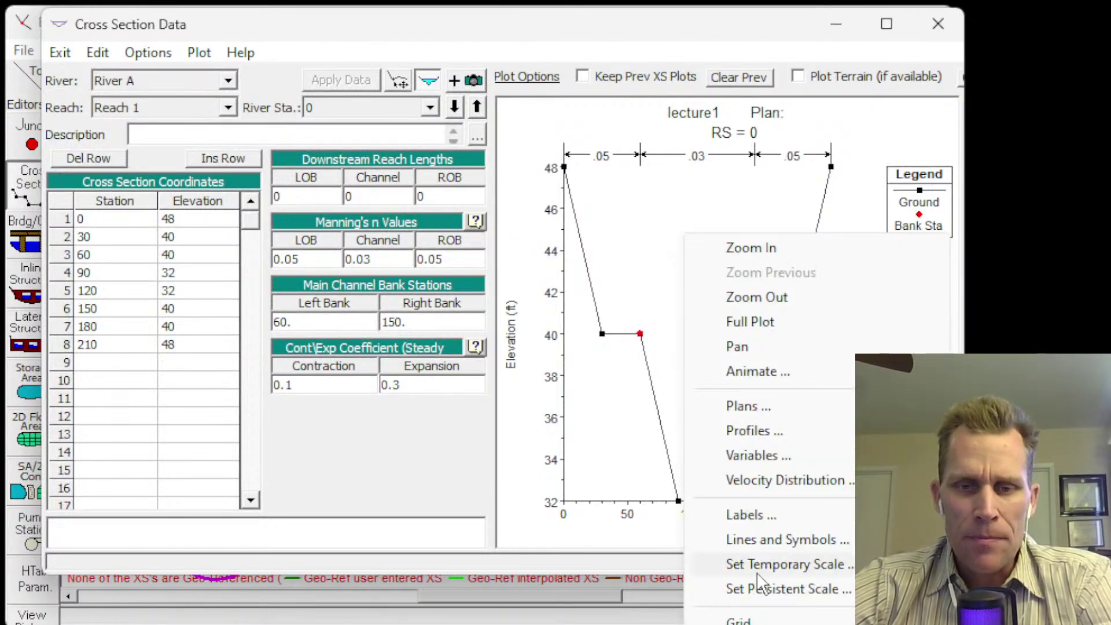
click(776, 587)
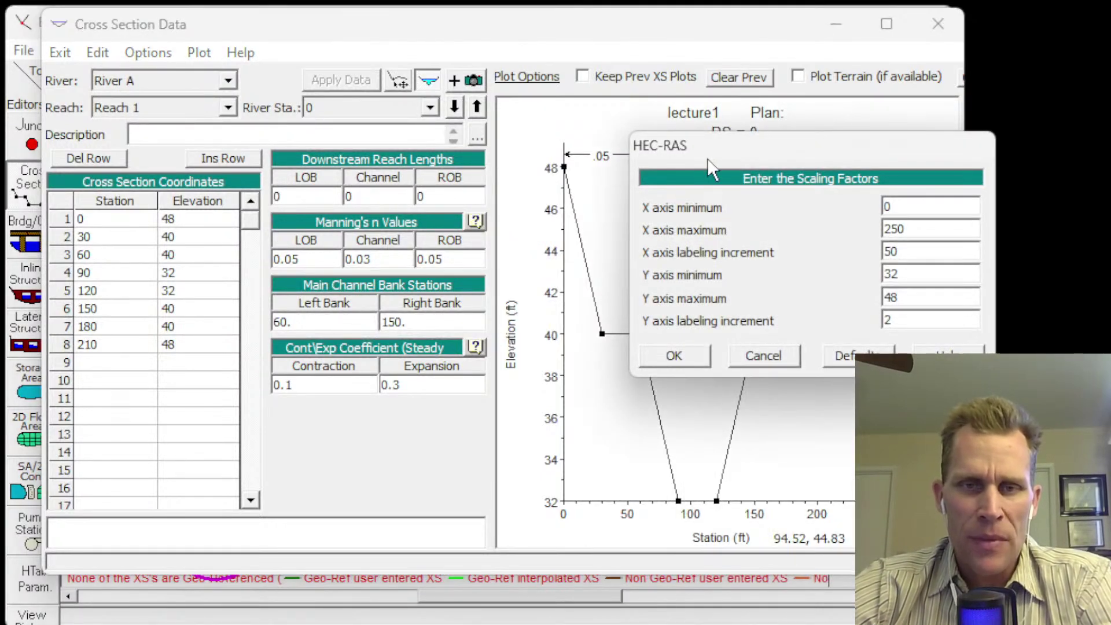
drag(707, 158, 793, 149)
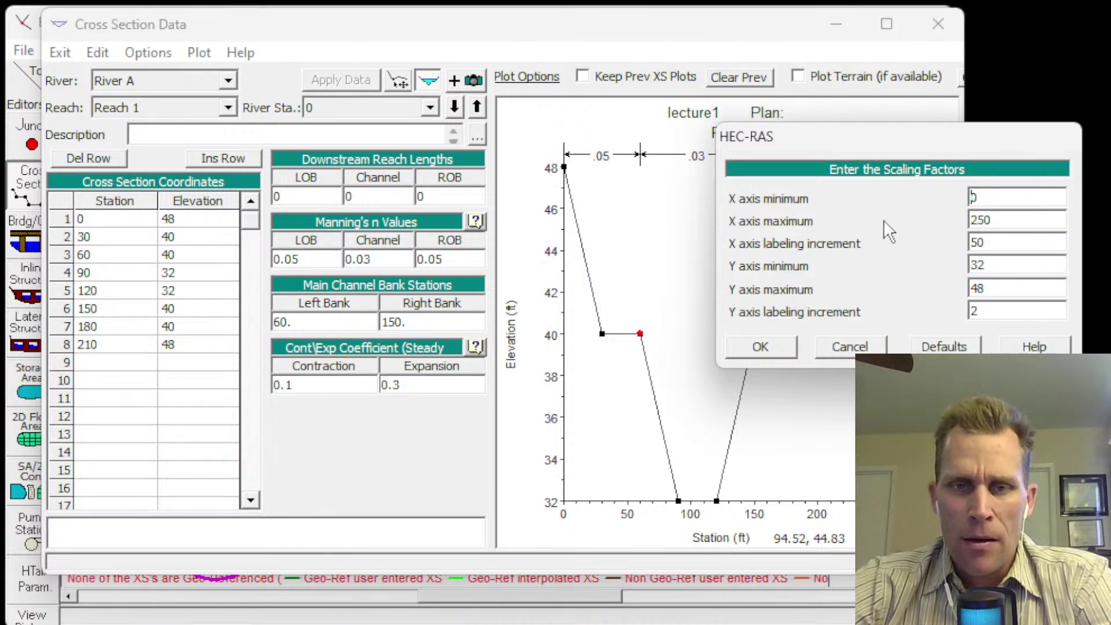
double_click(984, 265)
text(30)
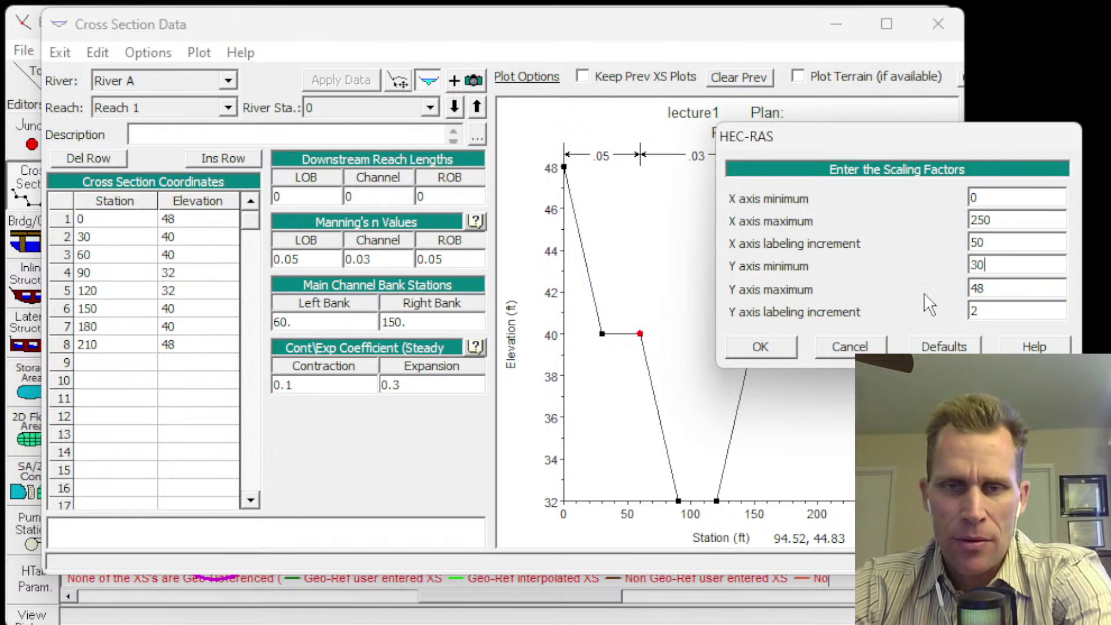
double_click(993, 289)
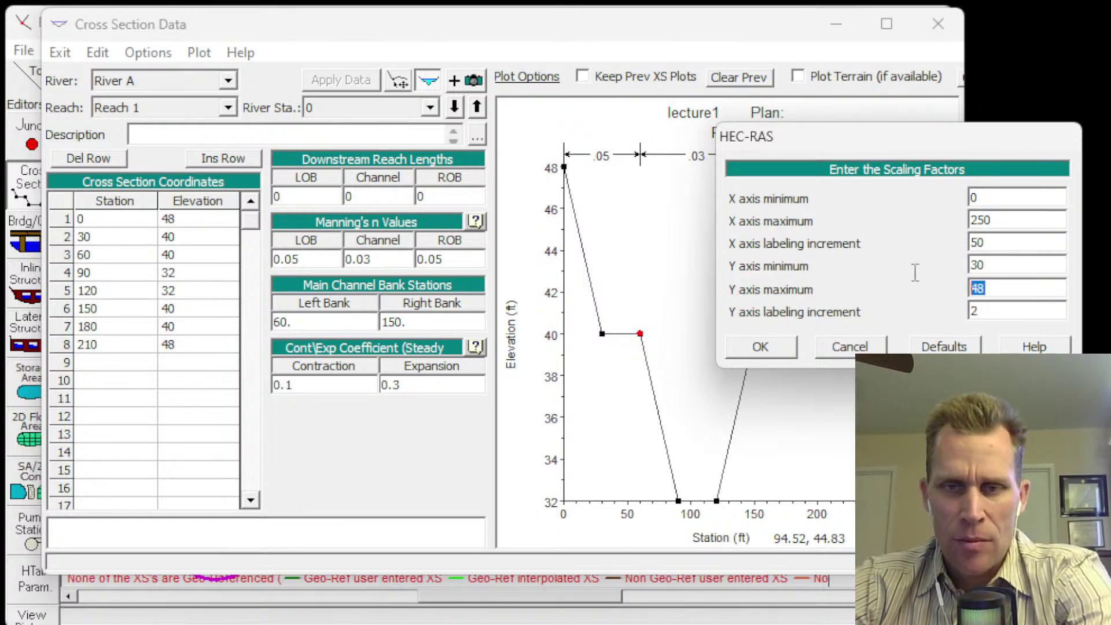
text(50)
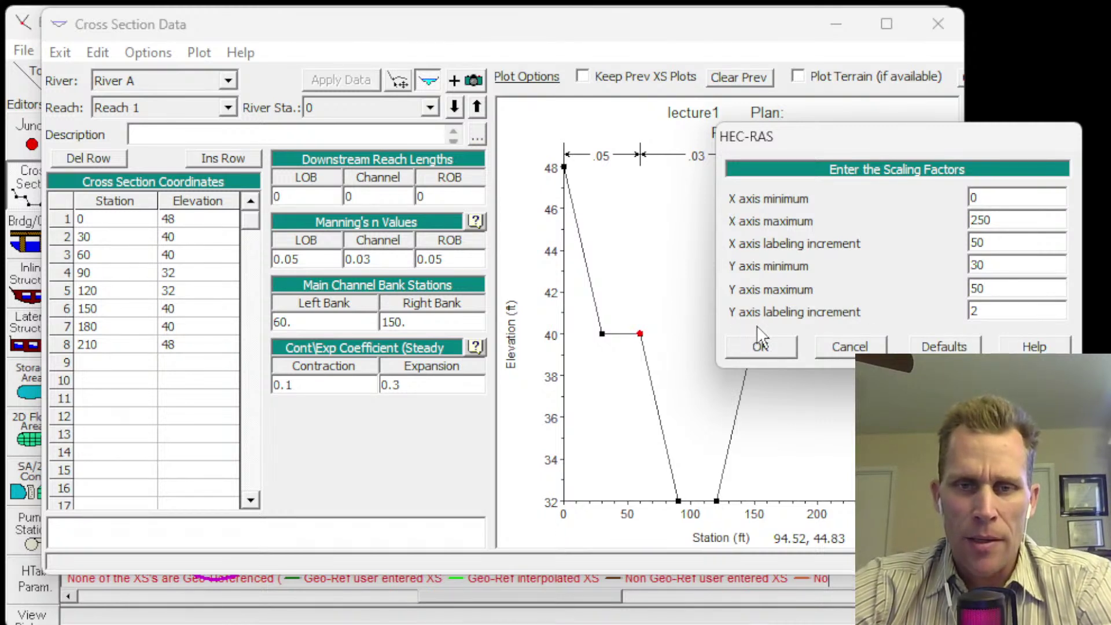
drag(885, 140, 795, 106)
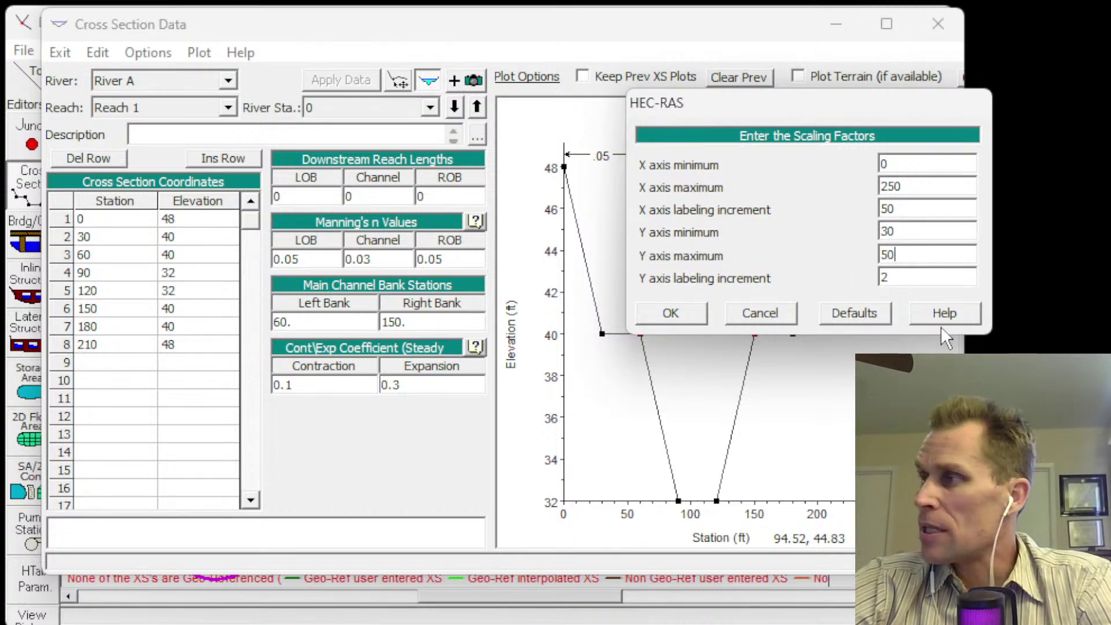
click(691, 313)
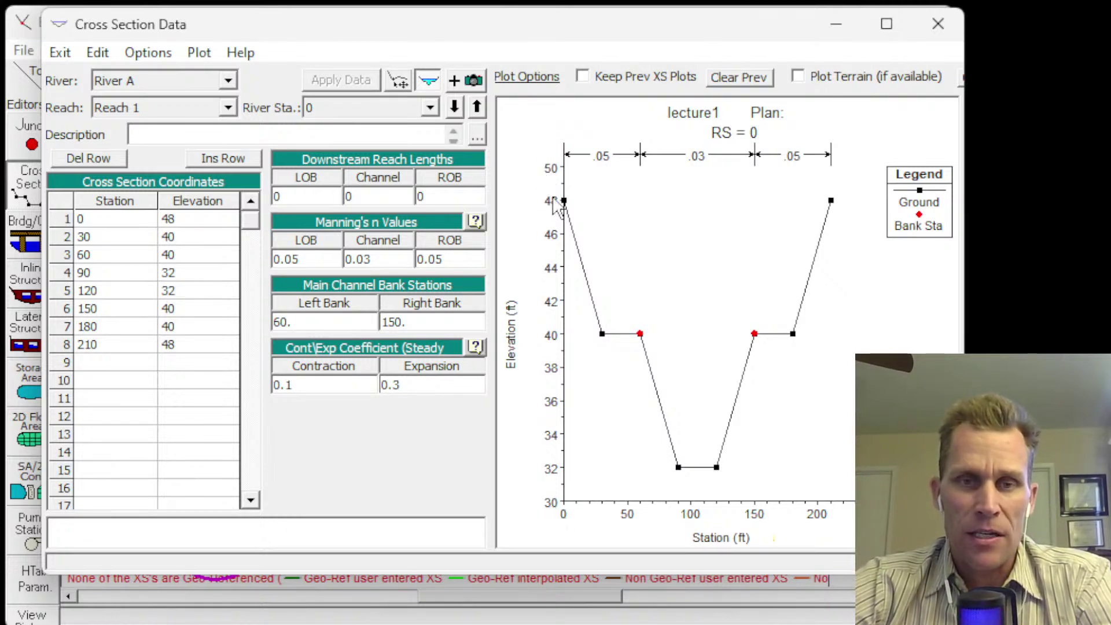
- Compare the cross sections at river stations 0 and 1000 on the persistent scale and close the cross section editor
click(477, 108)
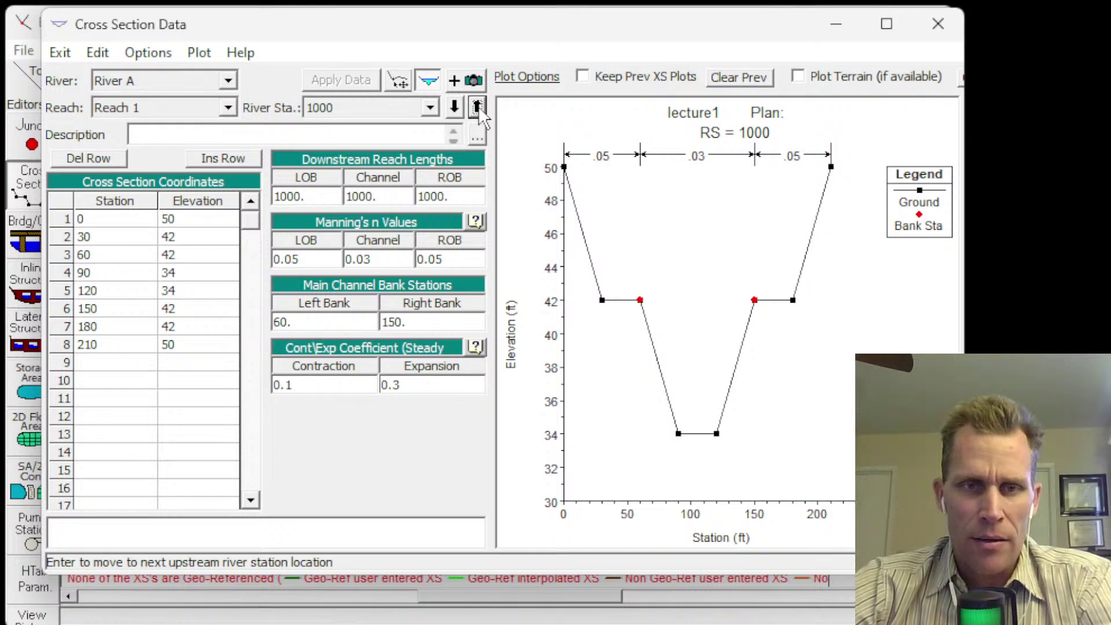
click(479, 110)
click(479, 110)
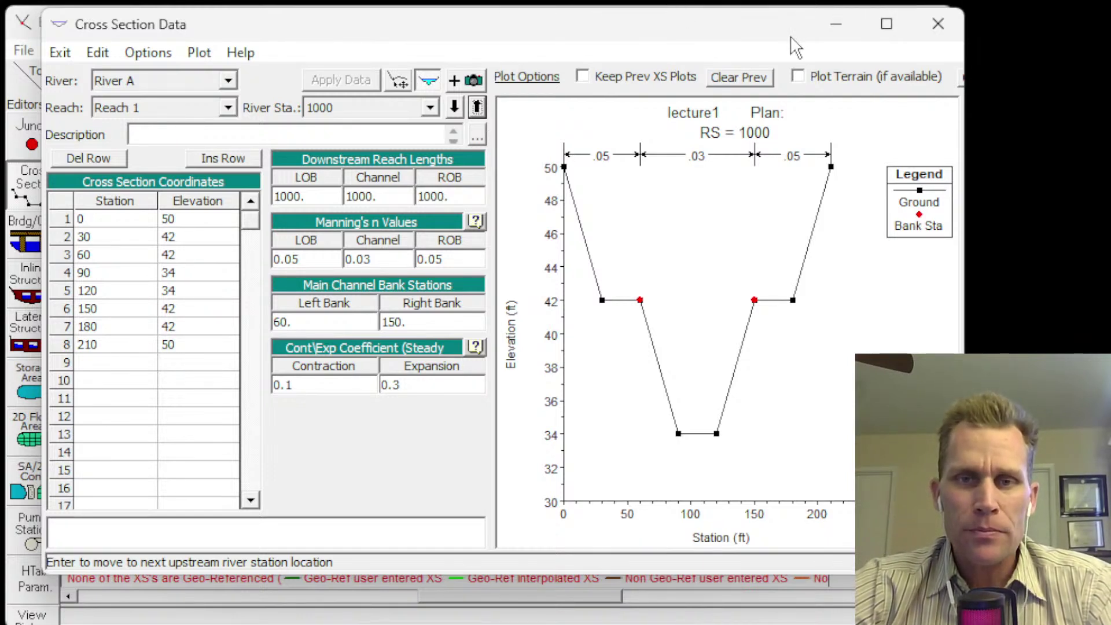
drag(781, 32, 763, 30)
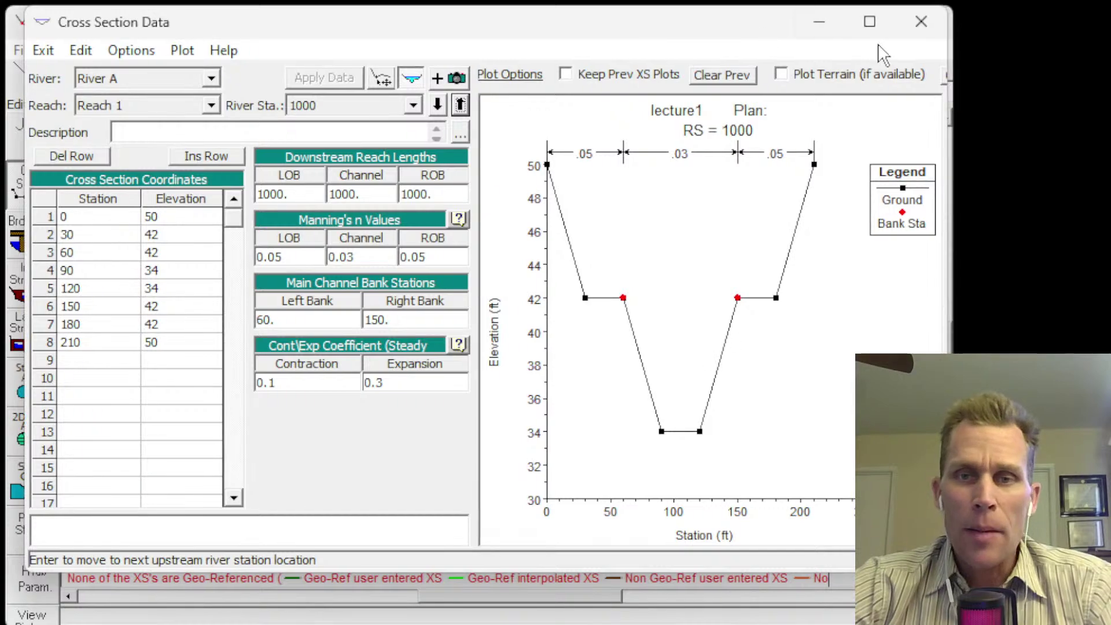
click(921, 23)
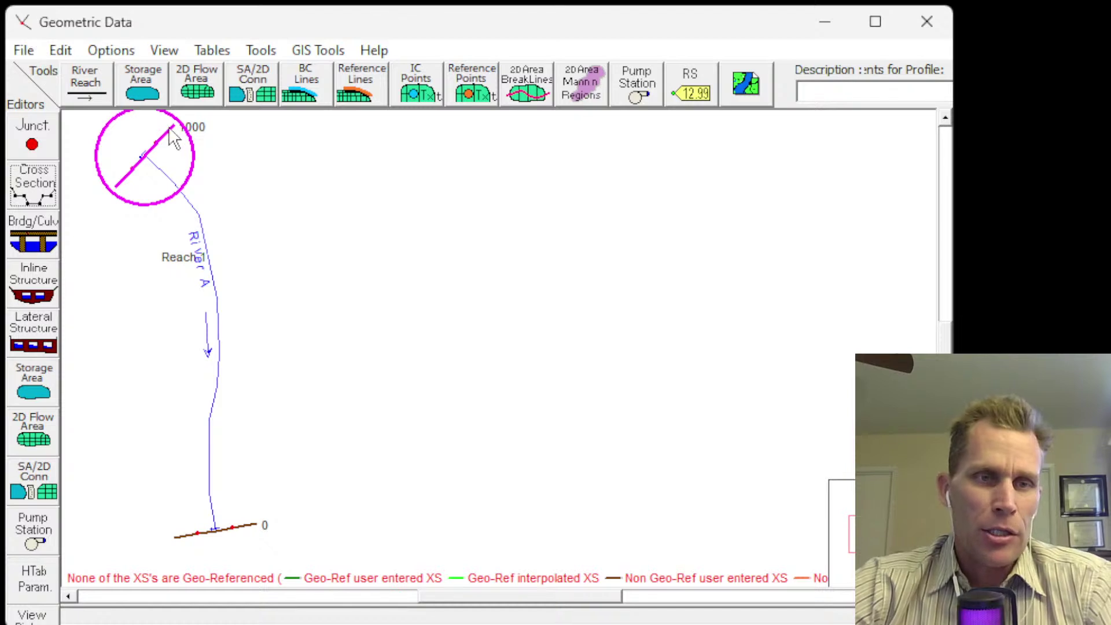
- Start cross section interpolation within a reach for River A, Reach 1, keeping all river stations selected
drag(331, 265, 318, 294)
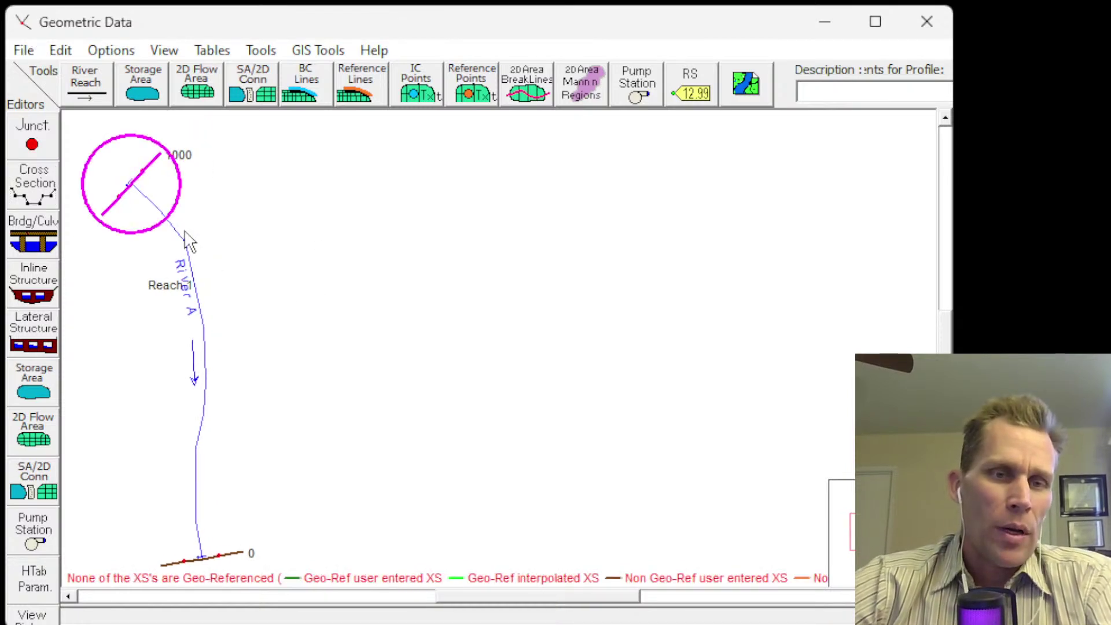
drag(291, 454, 292, 408)
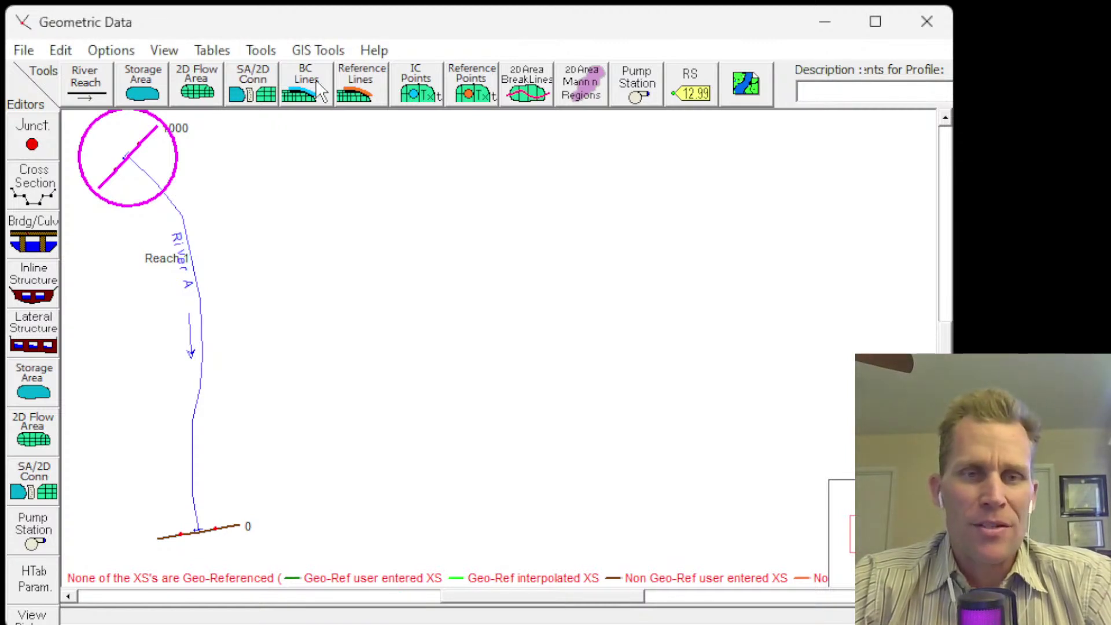
click(255, 51)
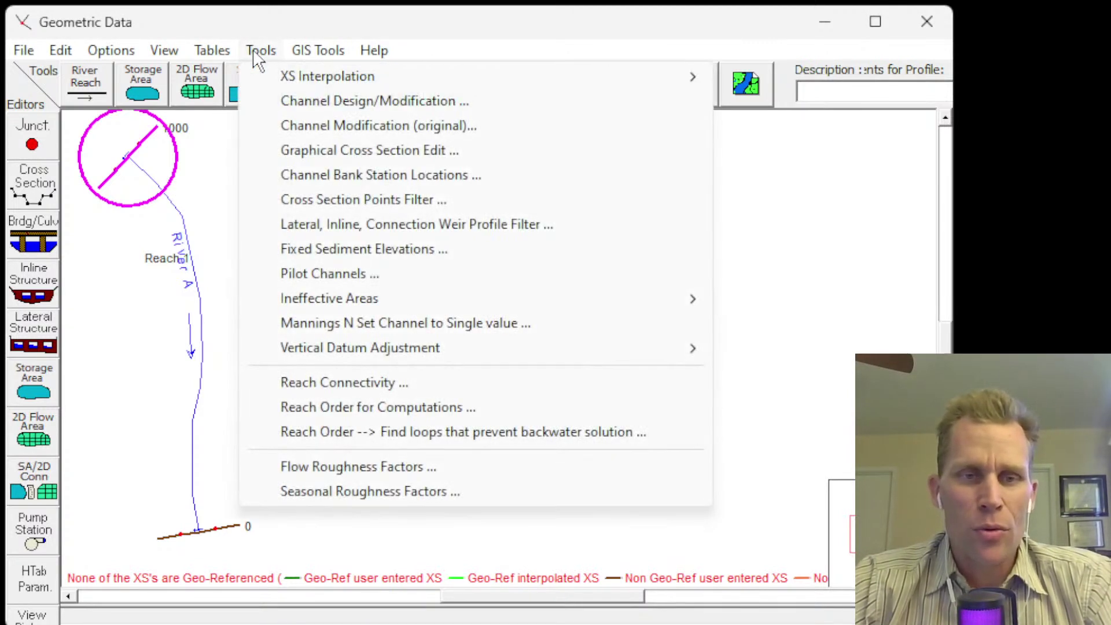
mouse_move(263, 84)
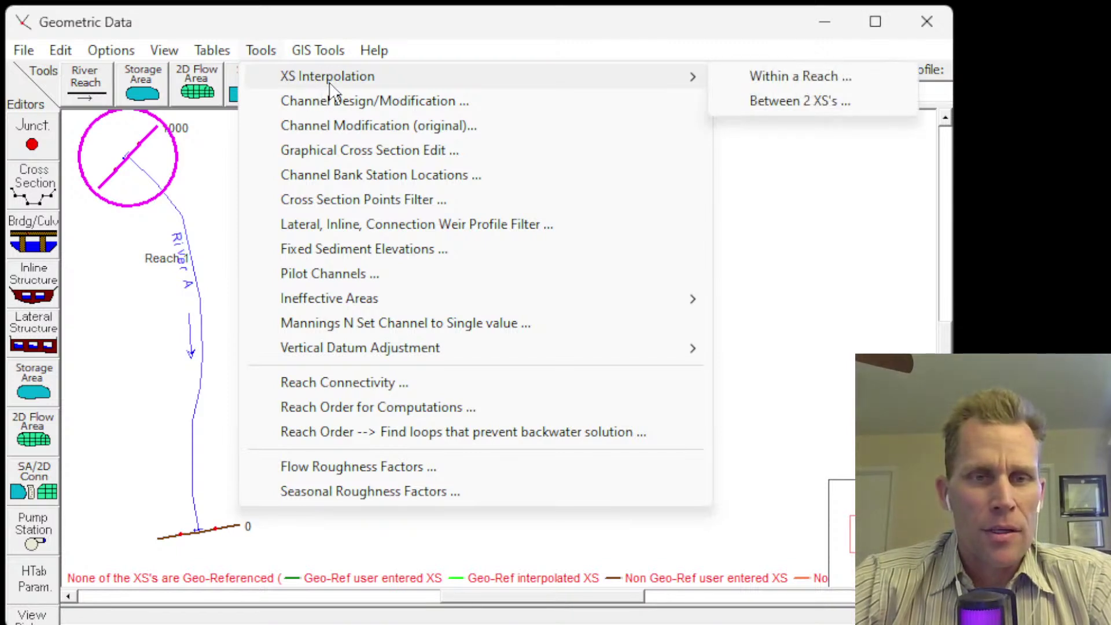
click(778, 80)
drag(795, 60, 466, 61)
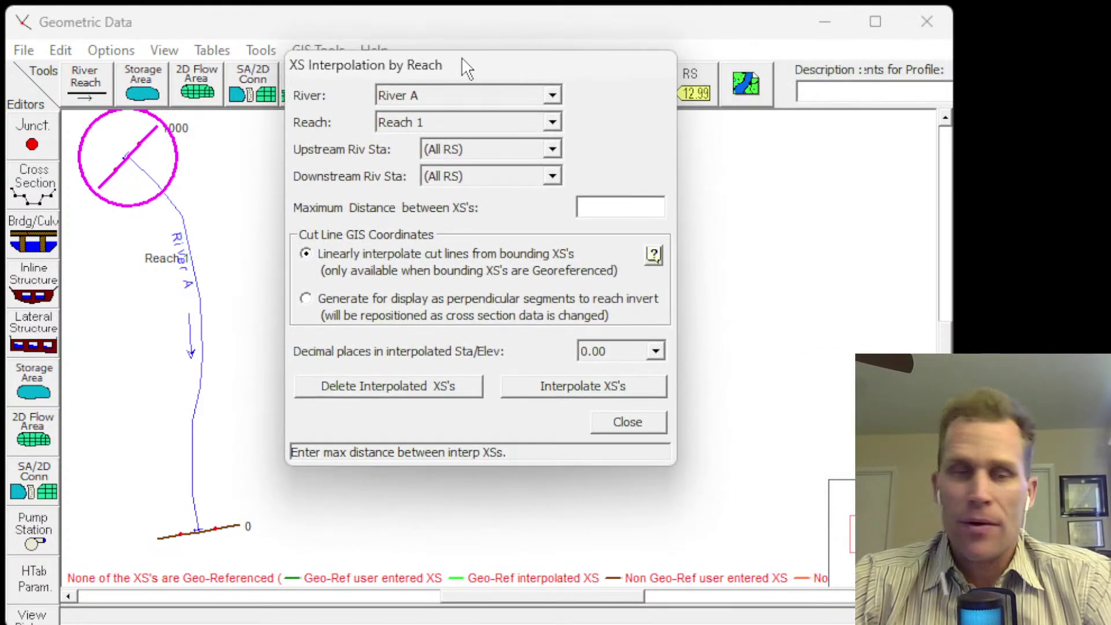
click(440, 95)
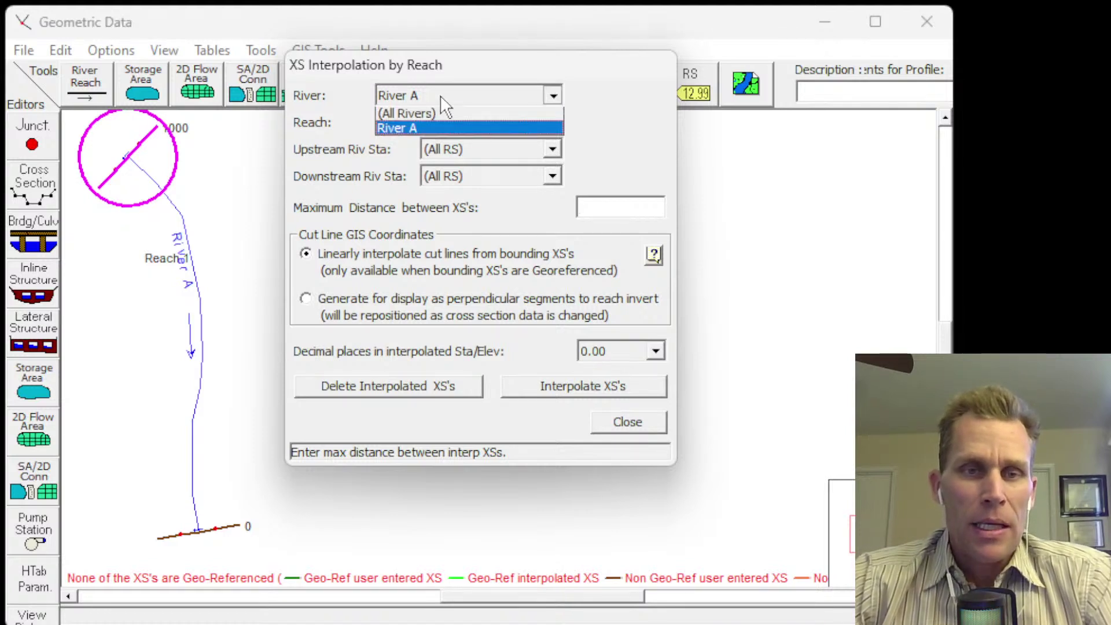
click(440, 94)
click(447, 118)
click(446, 119)
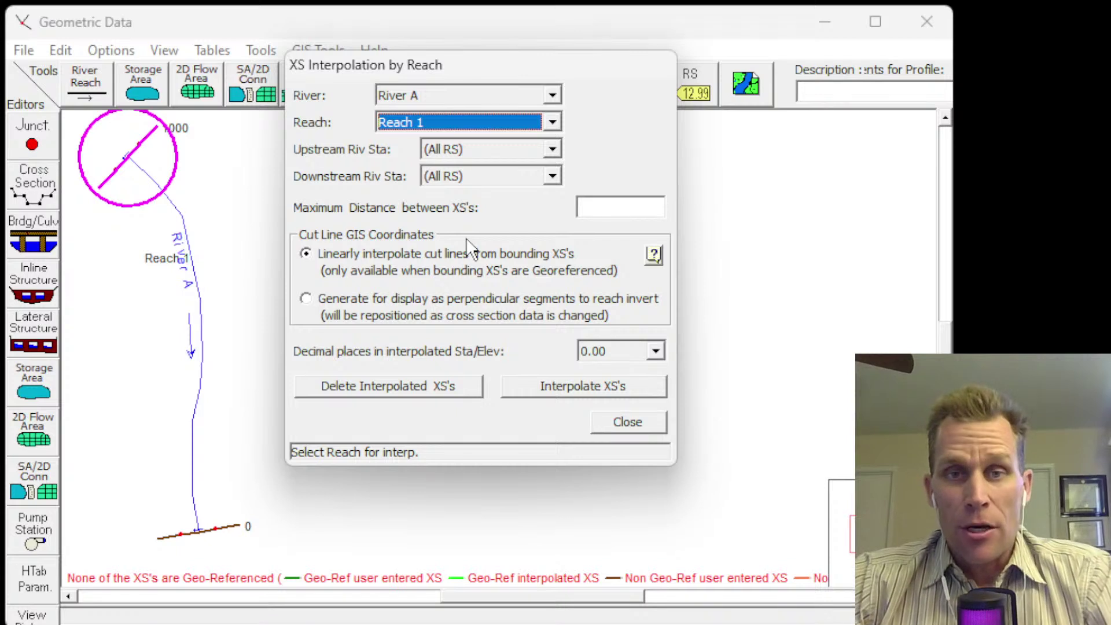
click(552, 149)
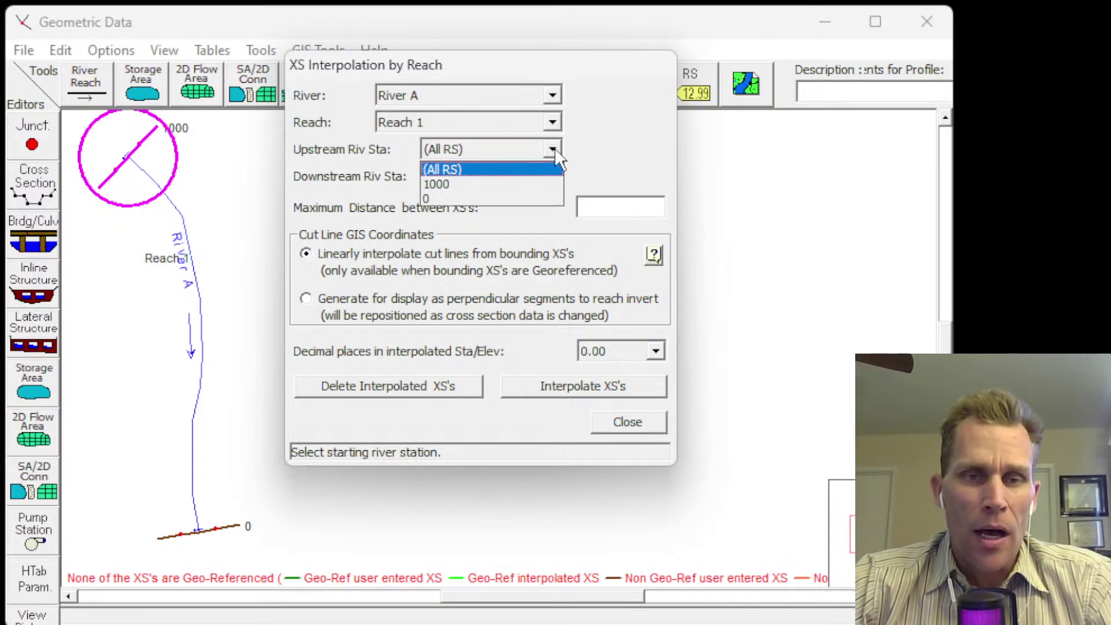
click(524, 170)
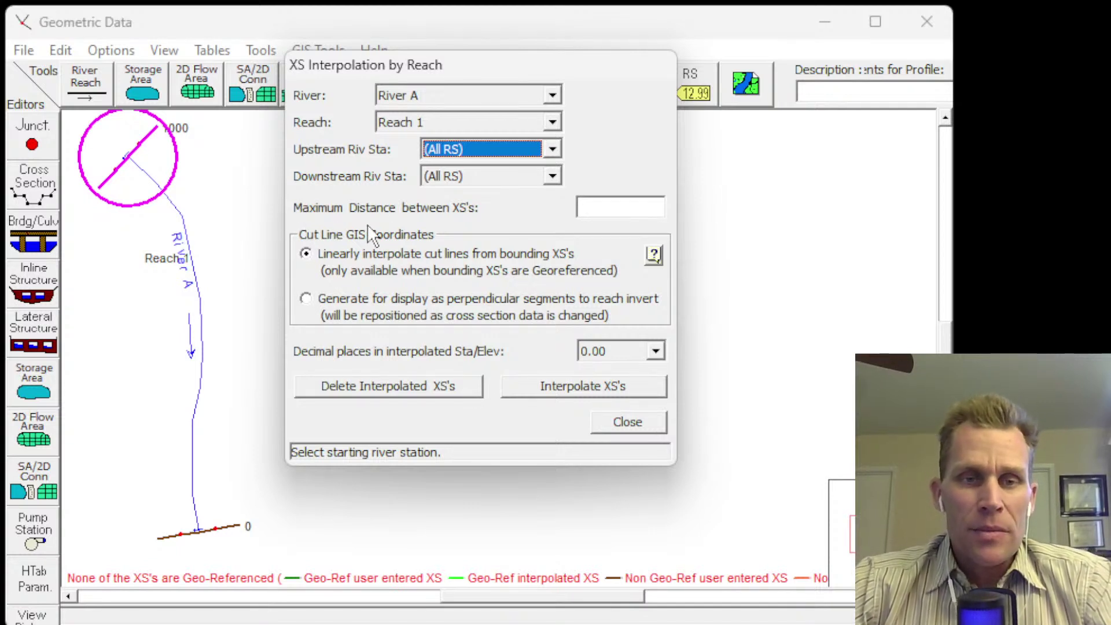
- Interpolate cross sections along the reach with a maximum distance of 100 between them and close the dialog
click(616, 206)
text(100)
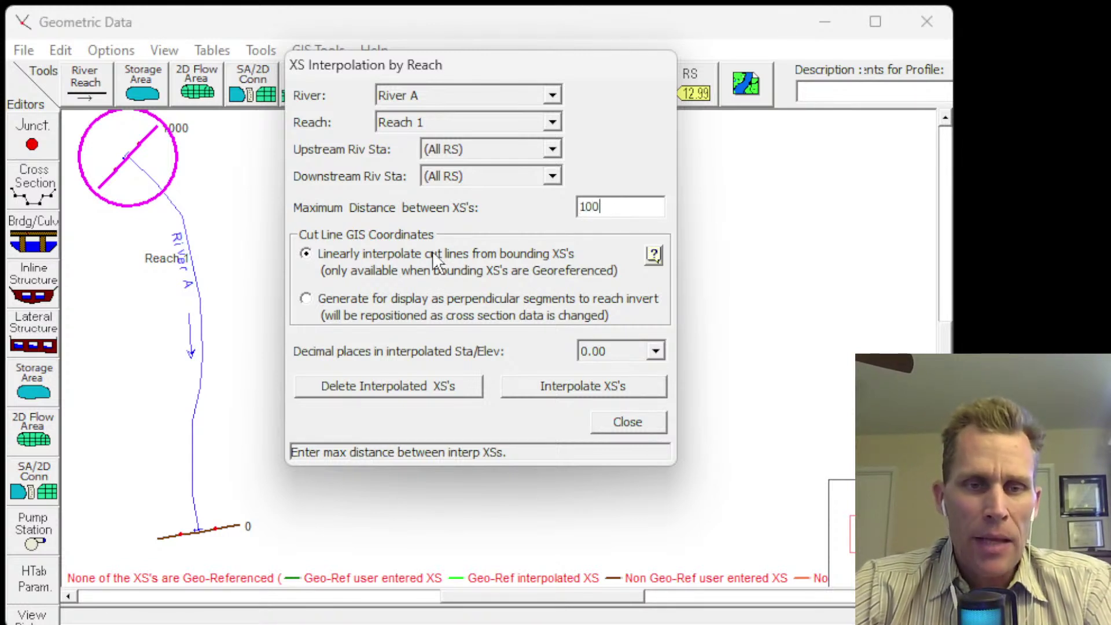
click(578, 386)
click(627, 423)
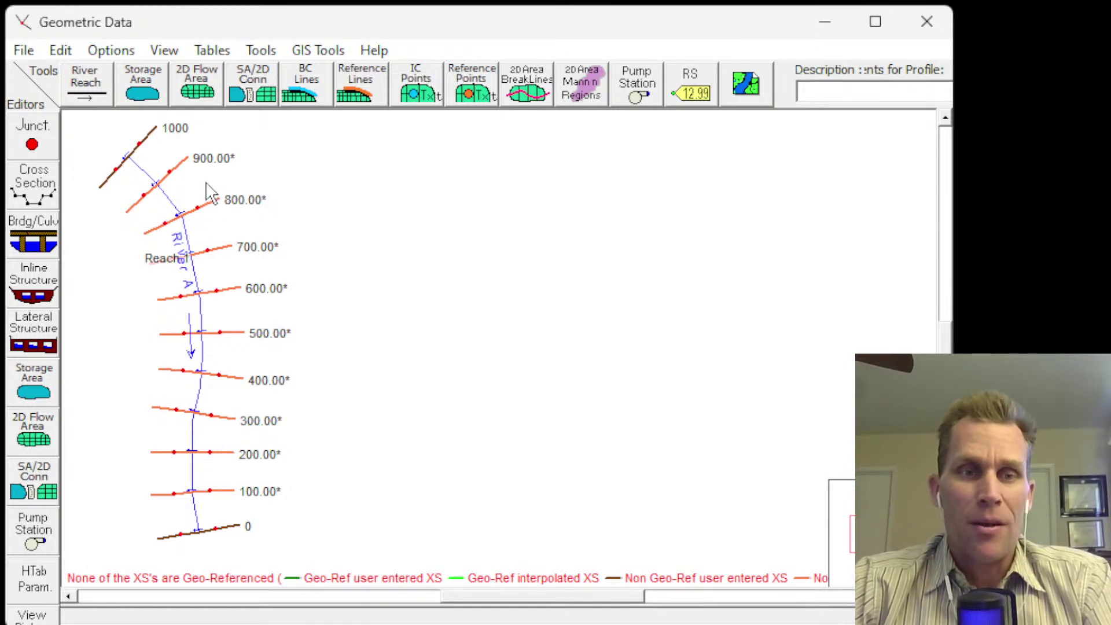
- Open the cross section editor and review each cross section of Reach 1 downstream from river station 1000 to 0
click(34, 186)
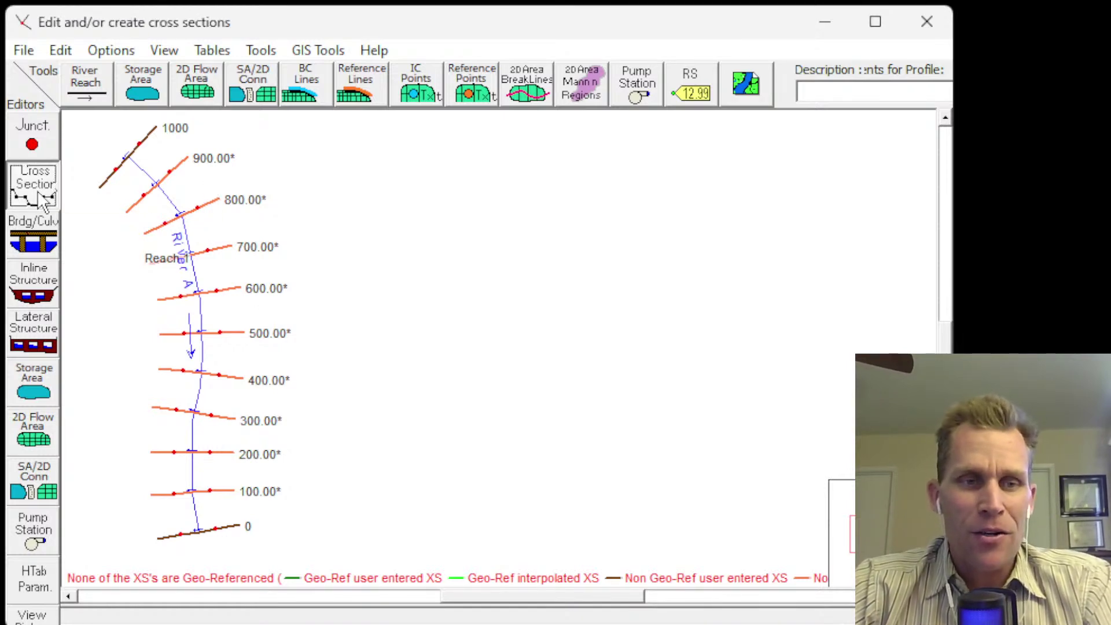
click(414, 105)
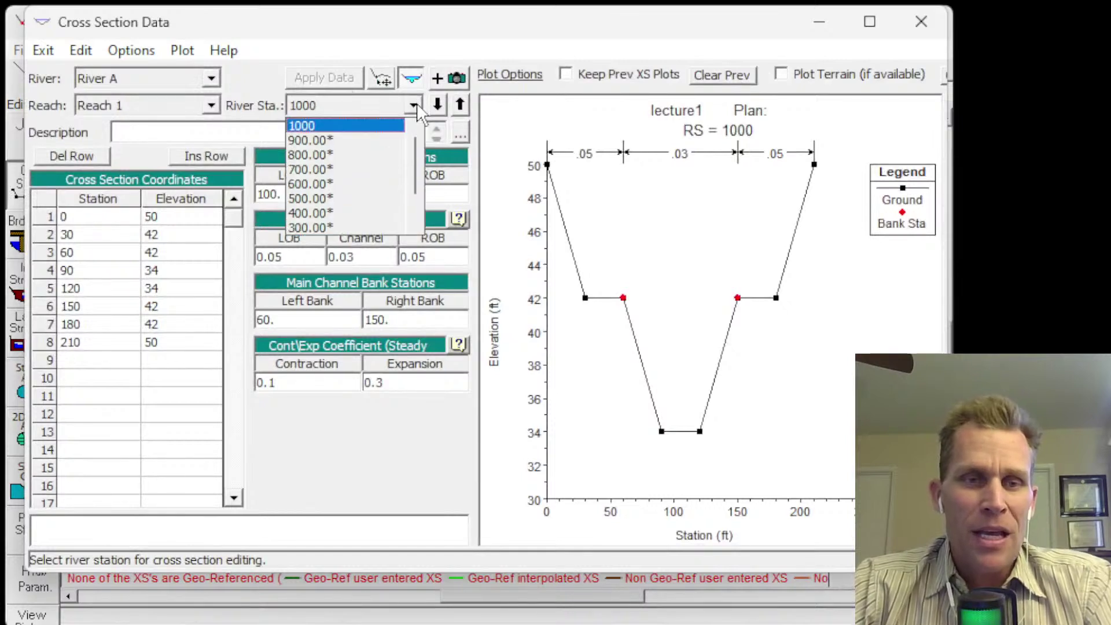
scroll(328, 200, down, 1)
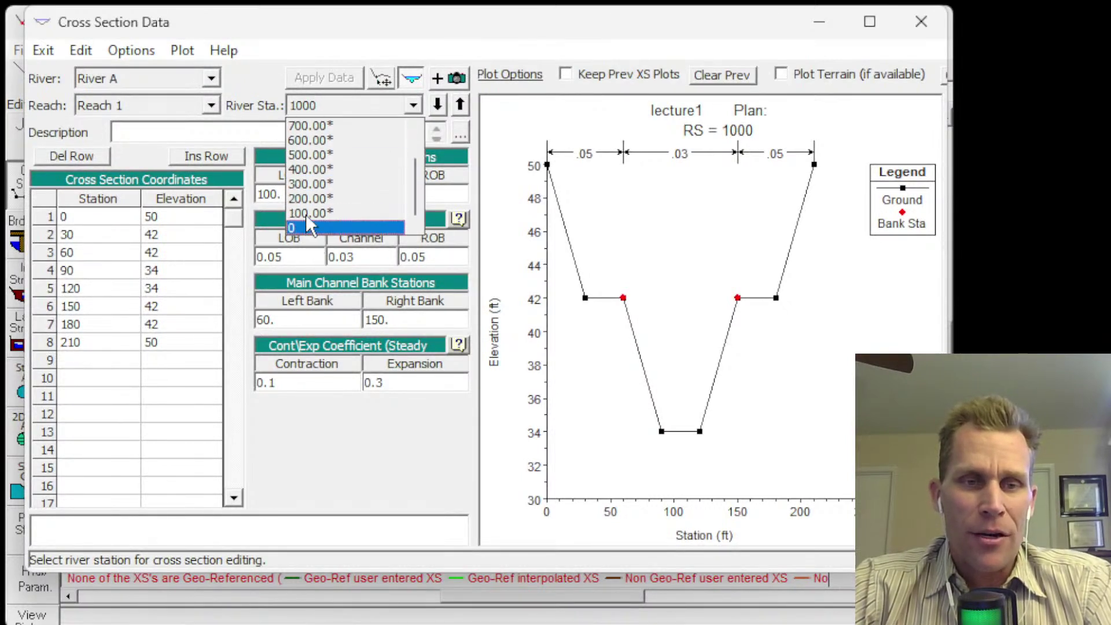
scroll(305, 173, up, 1)
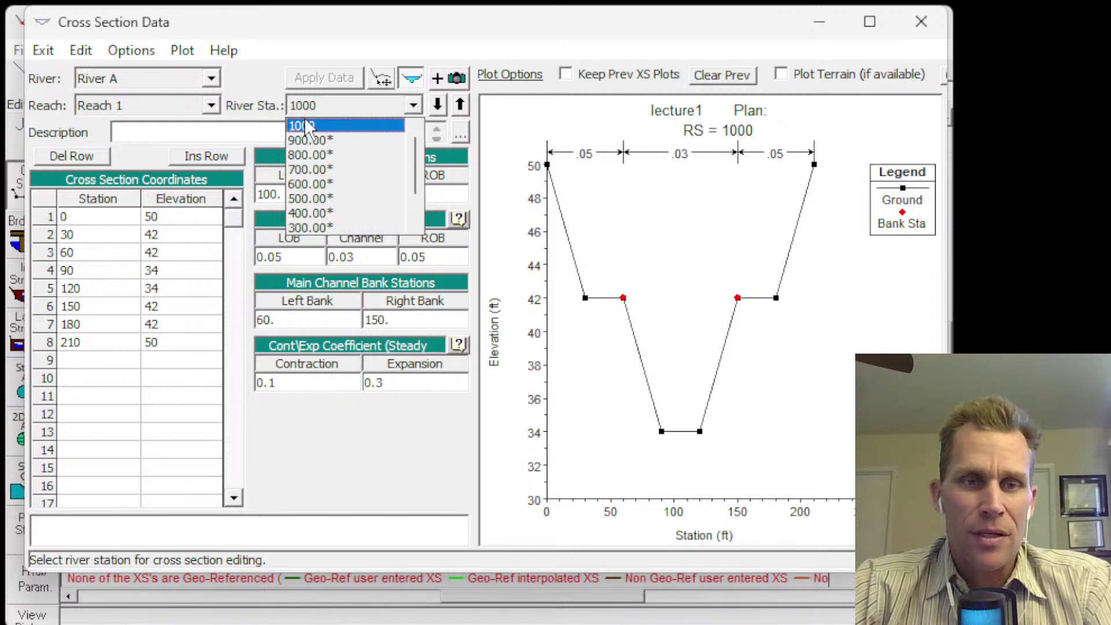
click(310, 35)
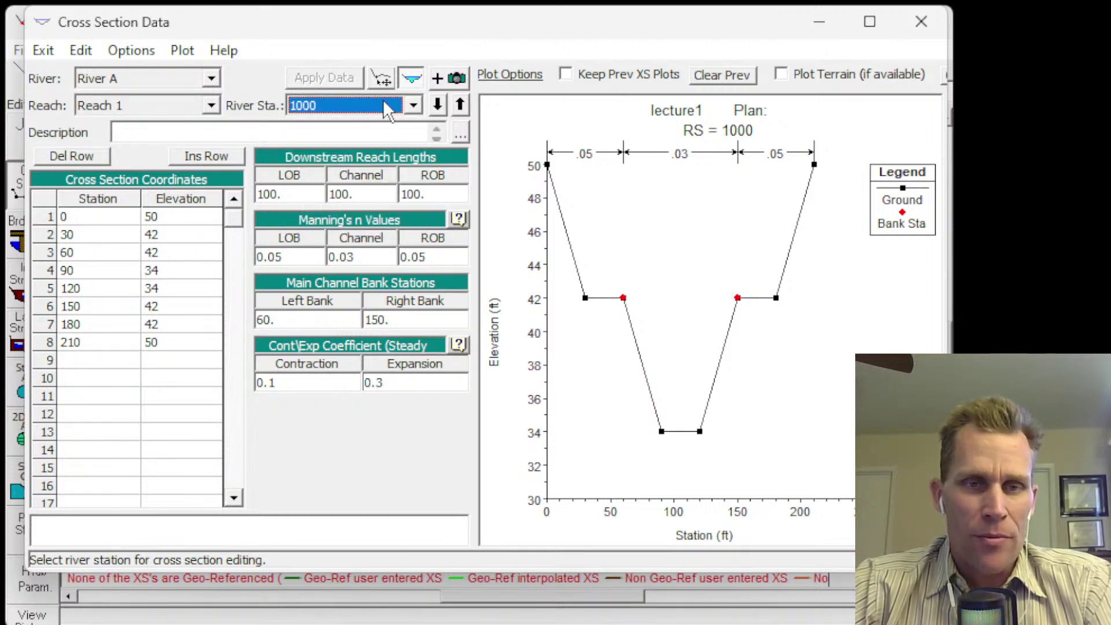
click(437, 106)
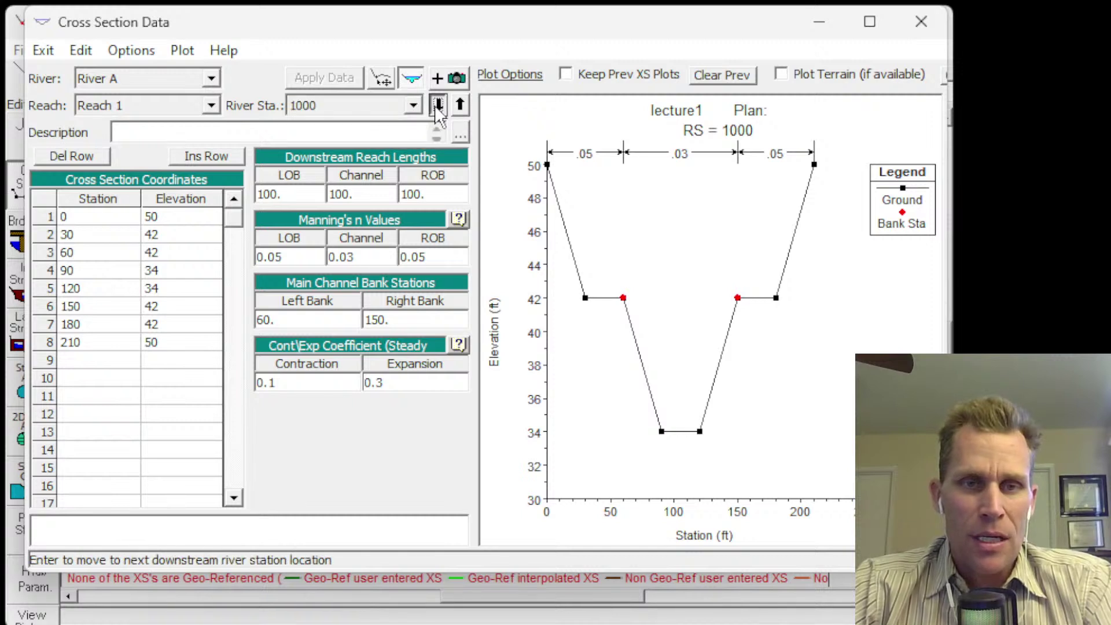
click(437, 106)
click(437, 106)
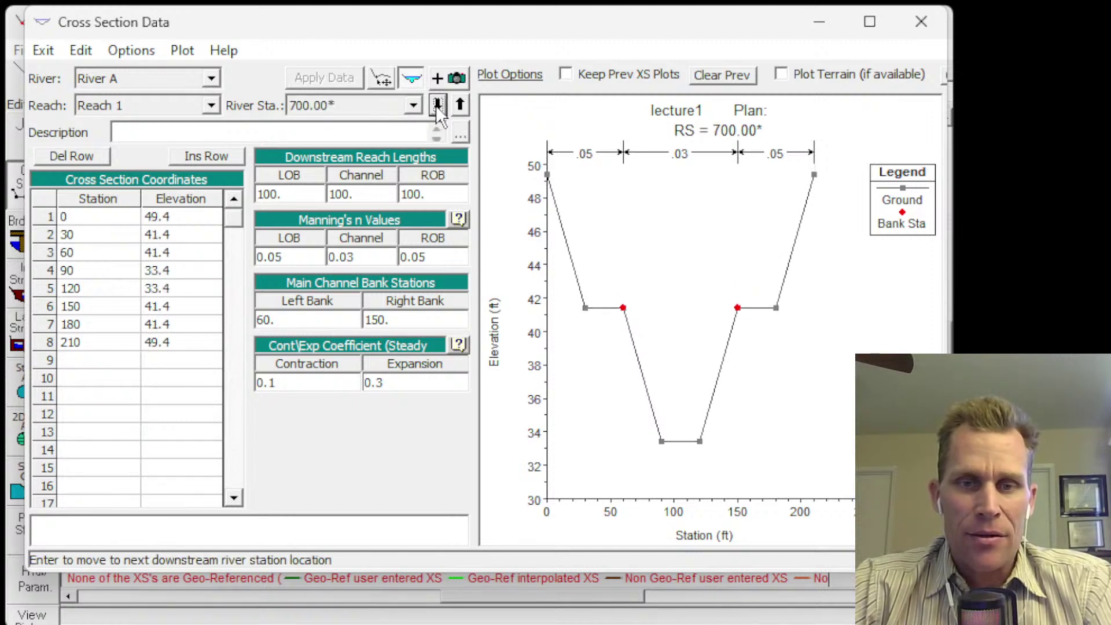
click(437, 107)
click(437, 107)
click(437, 107)
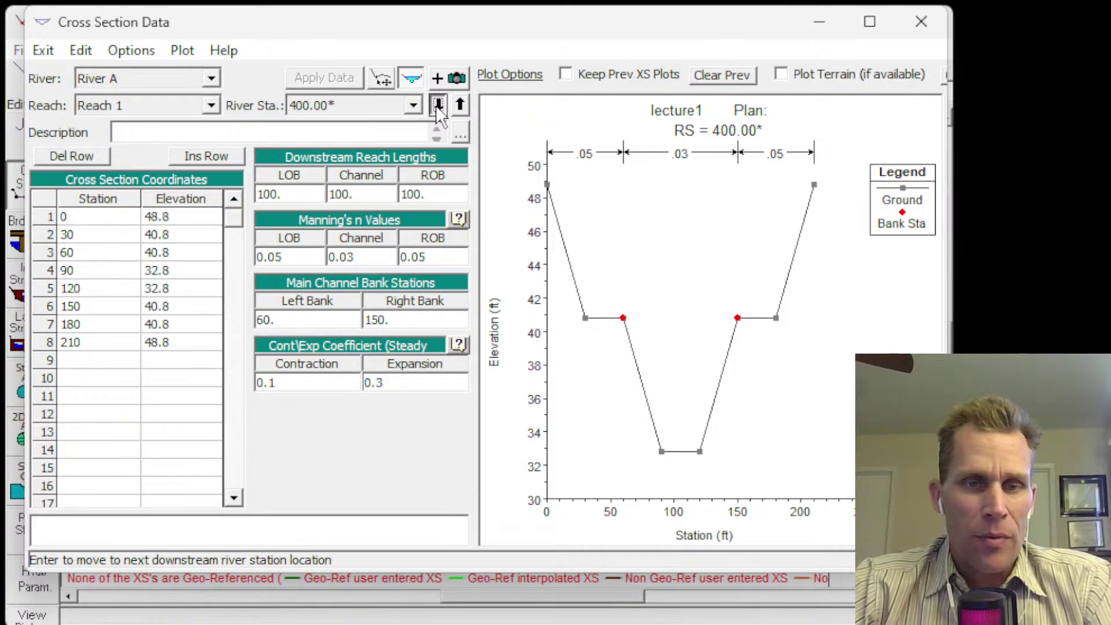
click(438, 107)
click(437, 106)
click(438, 106)
click(438, 107)
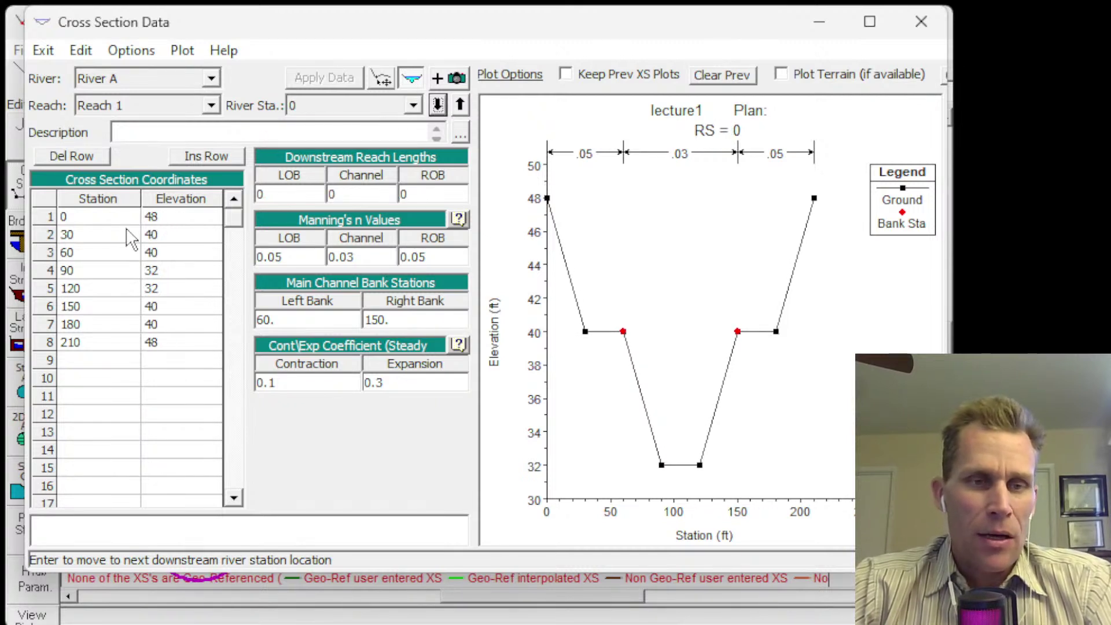
- Examine the elevations at river station 0, review all cross sections along the reach once more, and close the cross section editor
drag(191, 217, 191, 351)
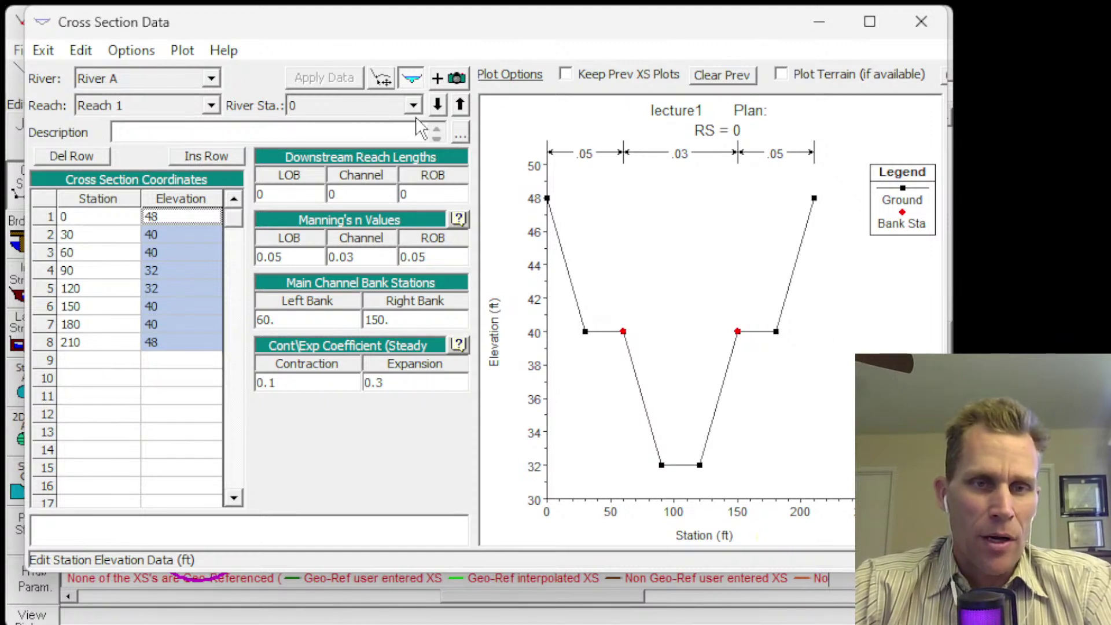
click(438, 104)
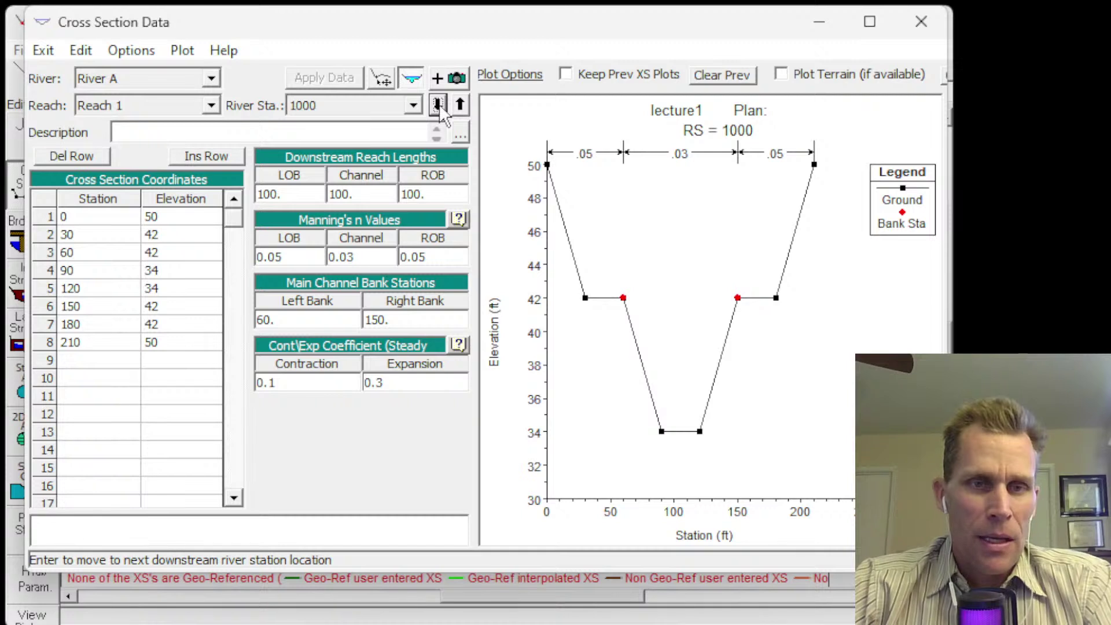
click(438, 105)
click(438, 105)
click(439, 105)
click(438, 105)
click(438, 105)
click(438, 105)
click(438, 104)
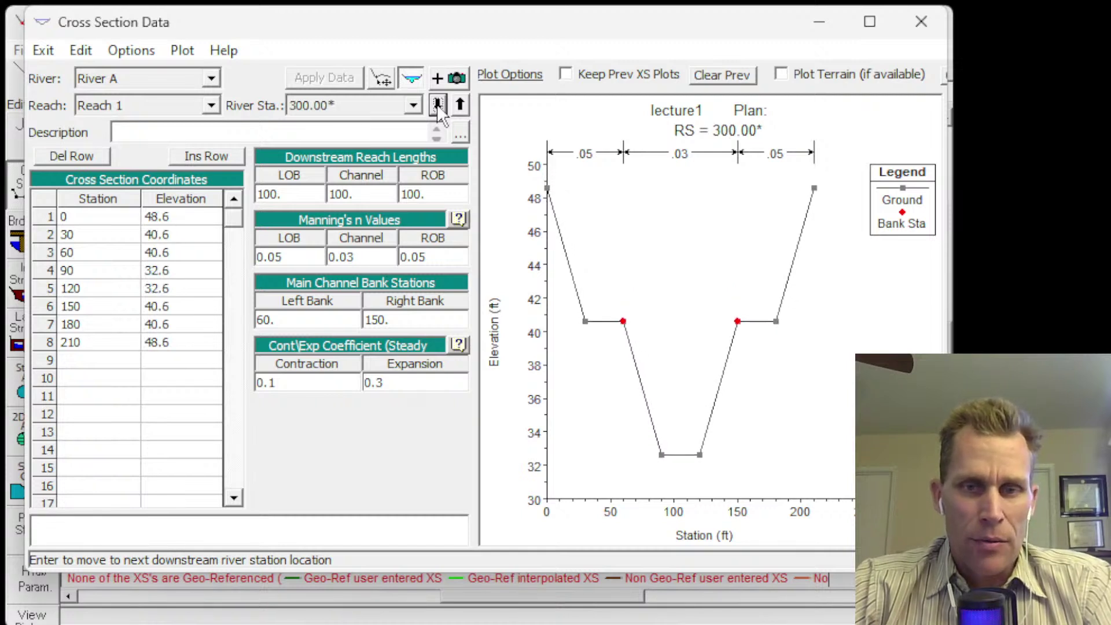
click(439, 105)
click(438, 105)
click(438, 104)
click(438, 105)
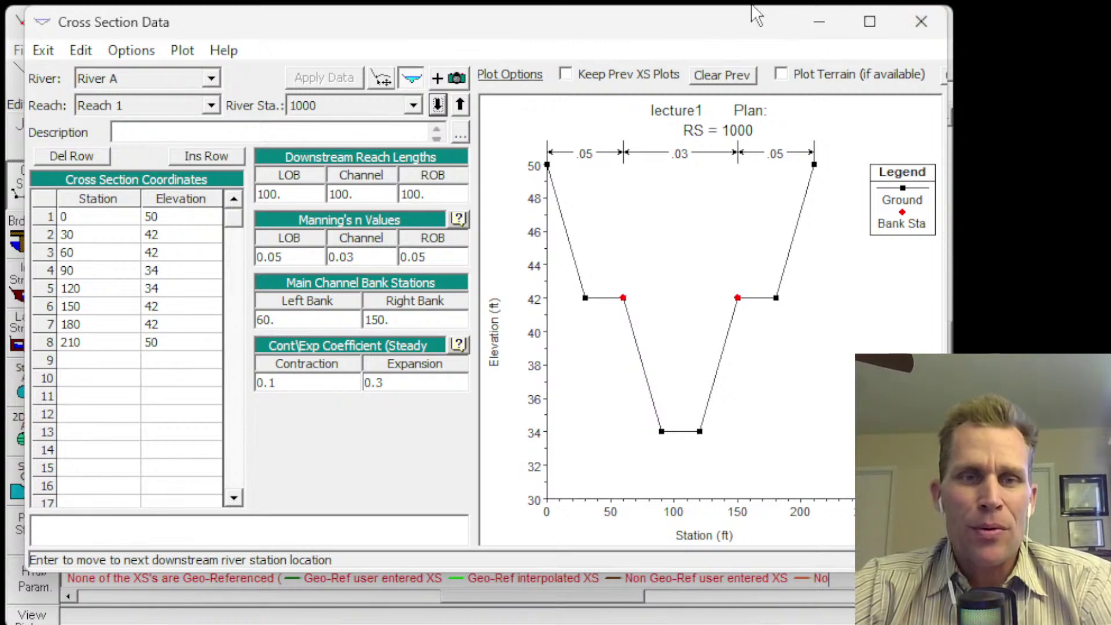
click(903, 24)
click(261, 50)
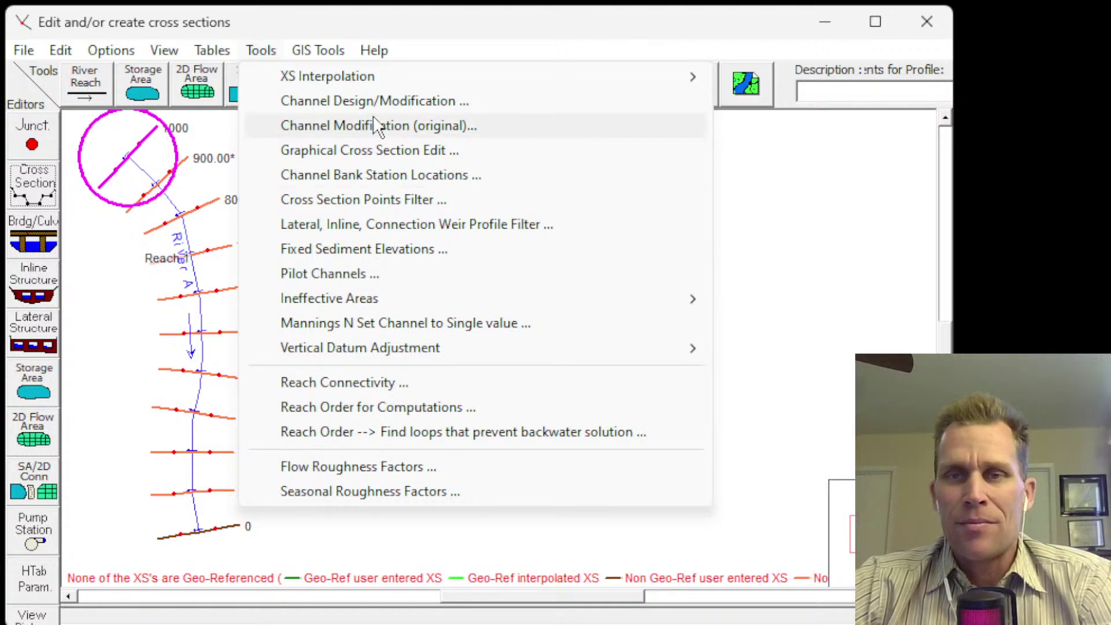
click(401, 58)
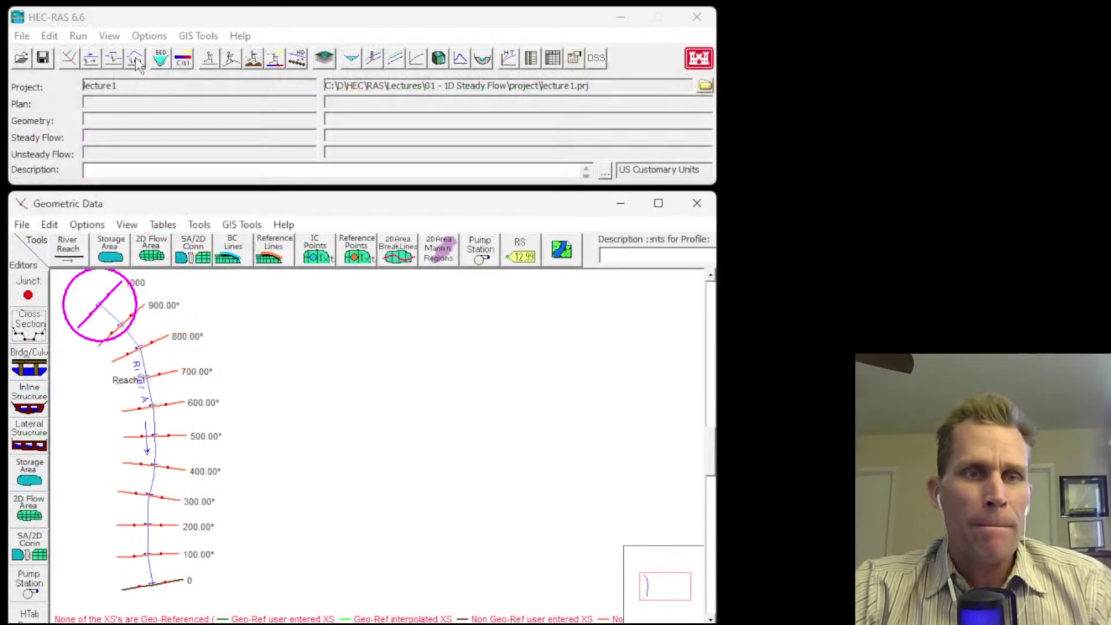
click(112, 56)
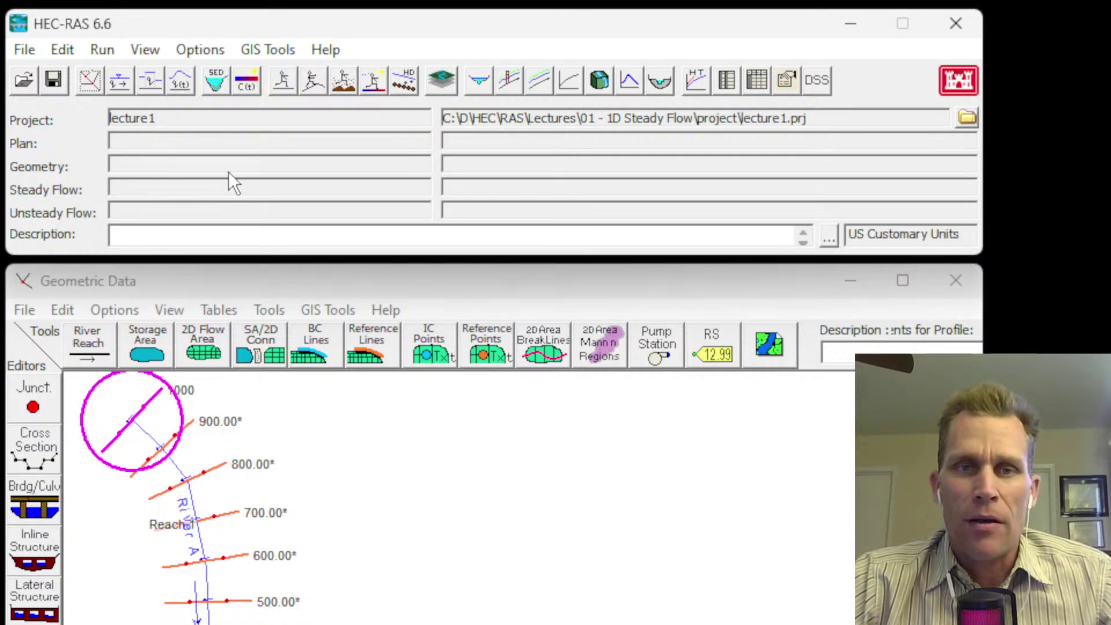
- Switch to the project folder in File Explorer and place its window beside the HEC-RAS windows to inspect the project files
key(alt+Tab)
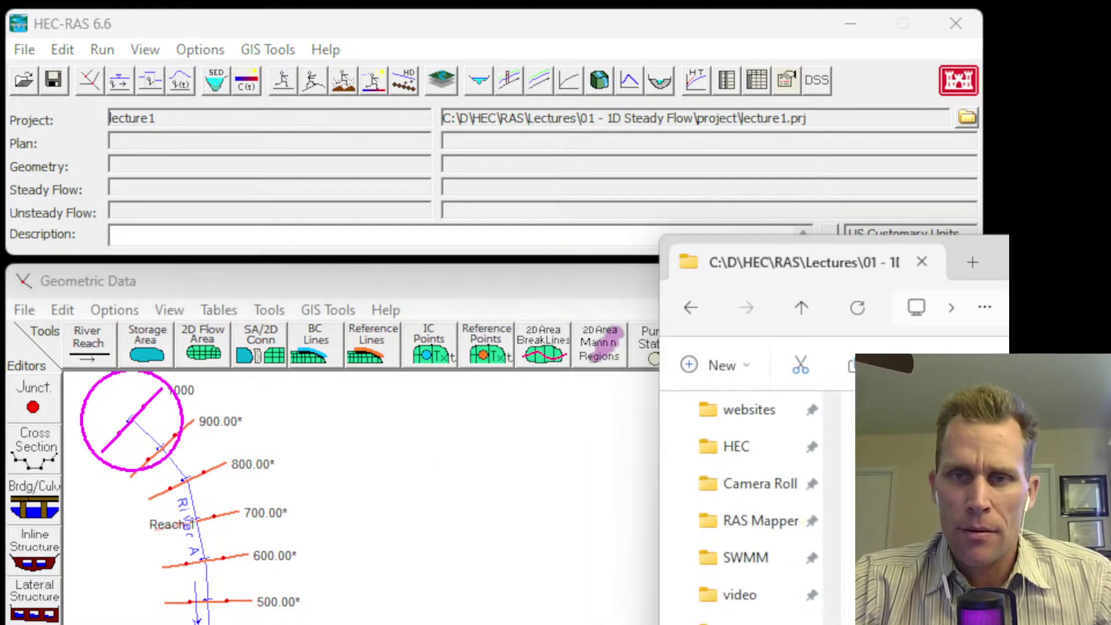
key(alt+F4)
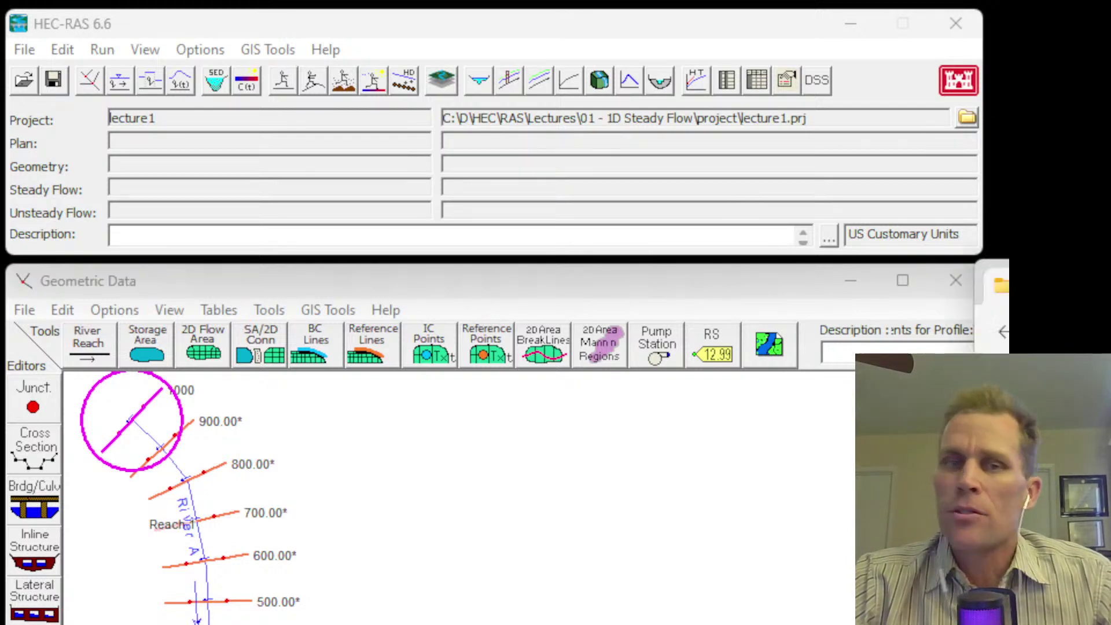
drag(592, 125, 555, 125)
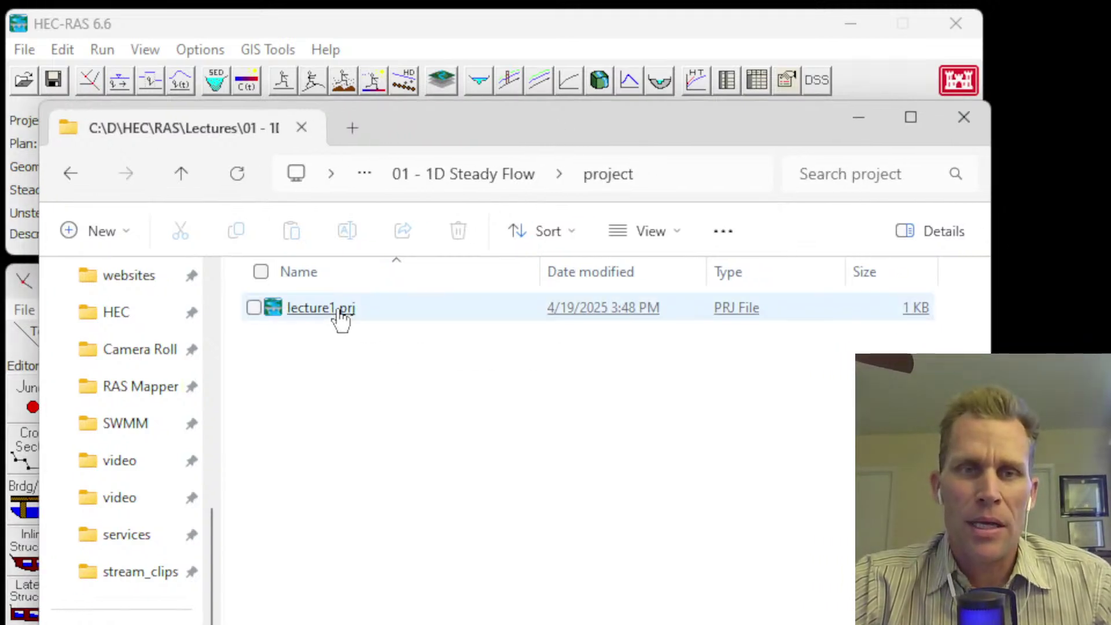
drag(428, 127, 843, 113)
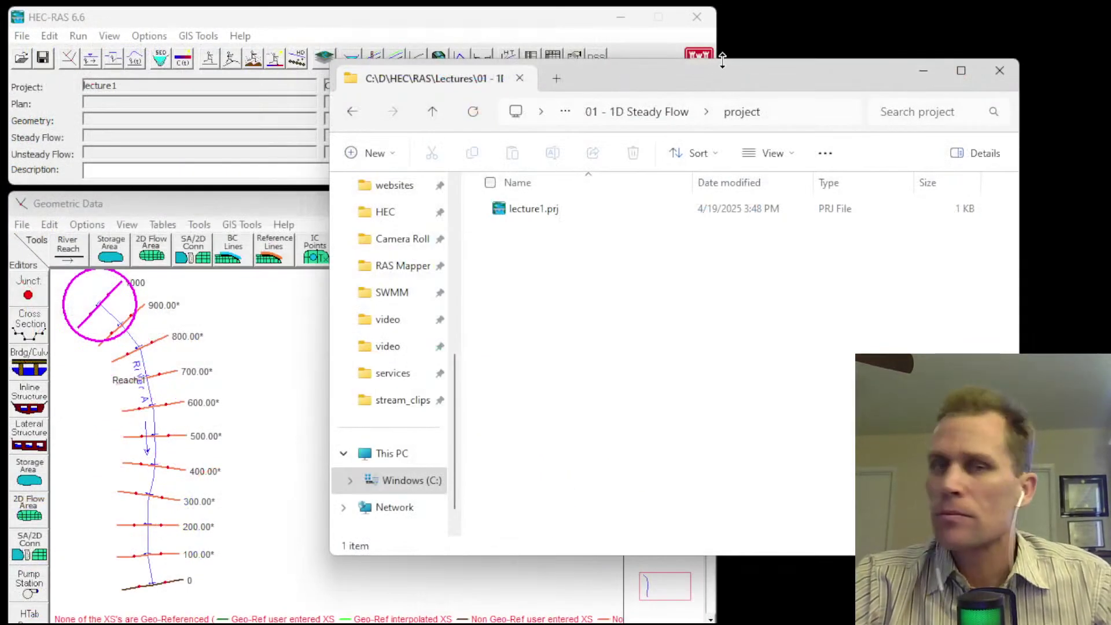
drag(723, 62, 872, 22)
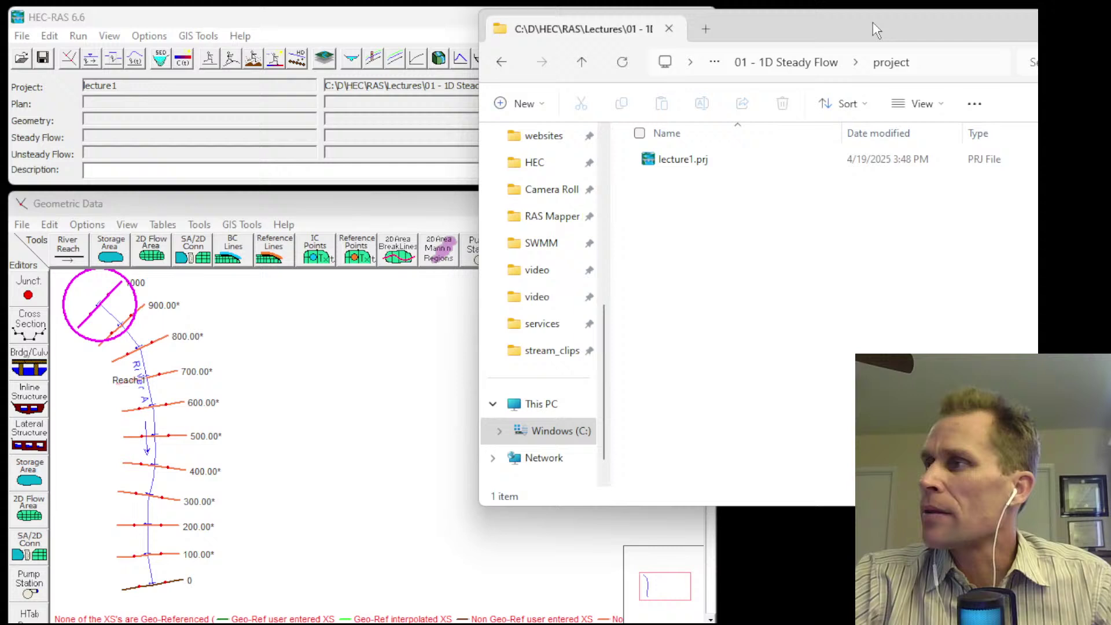
click(172, 218)
click(801, 311)
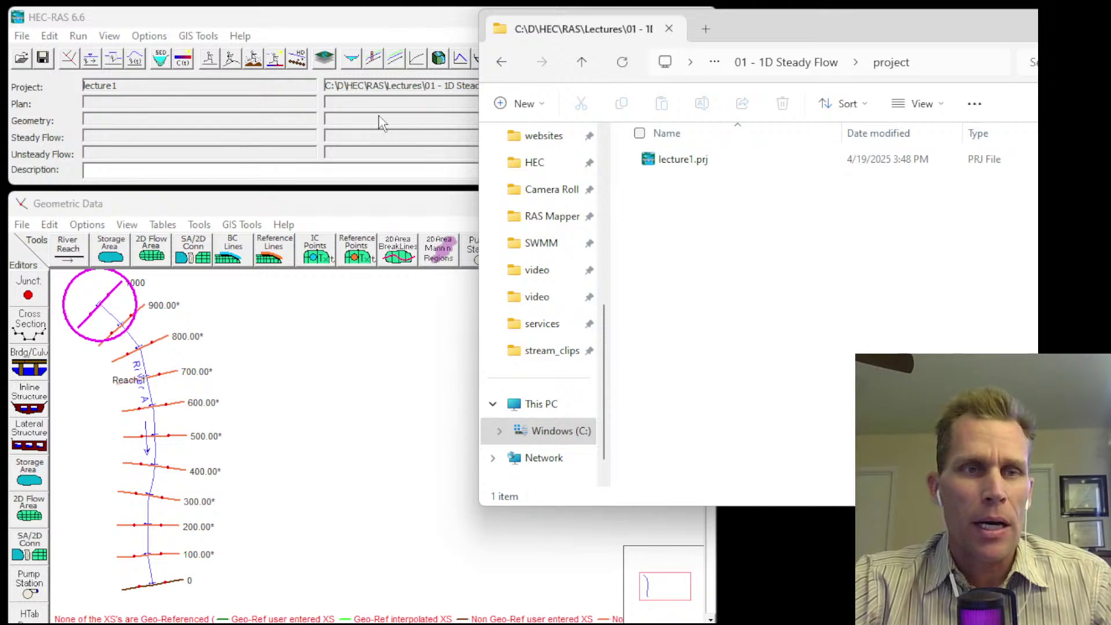
- Save the geometry data with the title "base" in the project folder
click(22, 226)
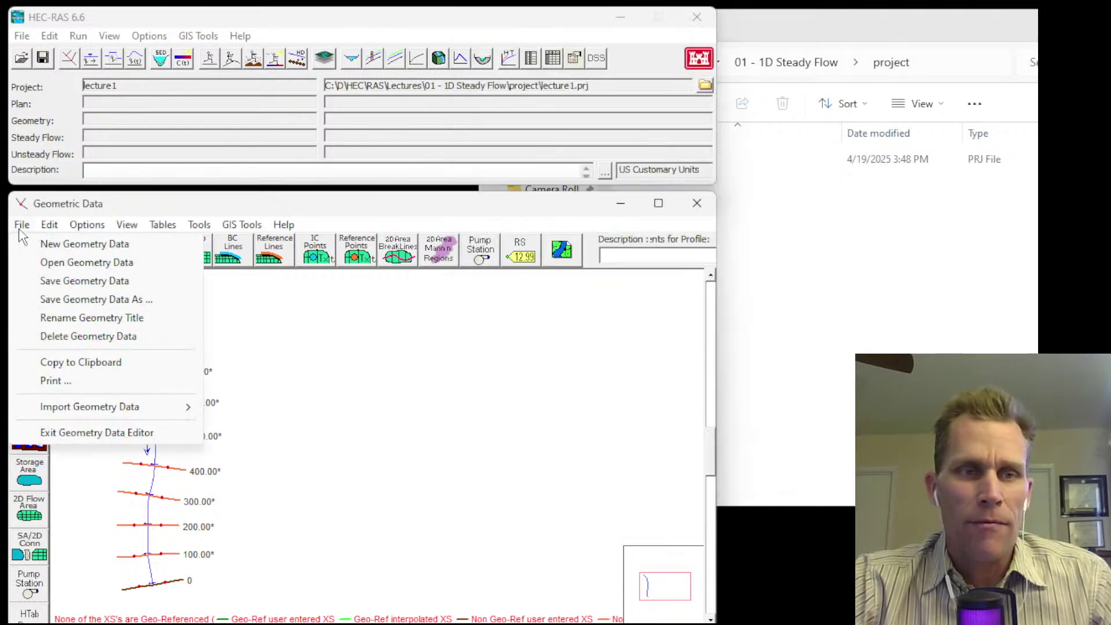
click(58, 281)
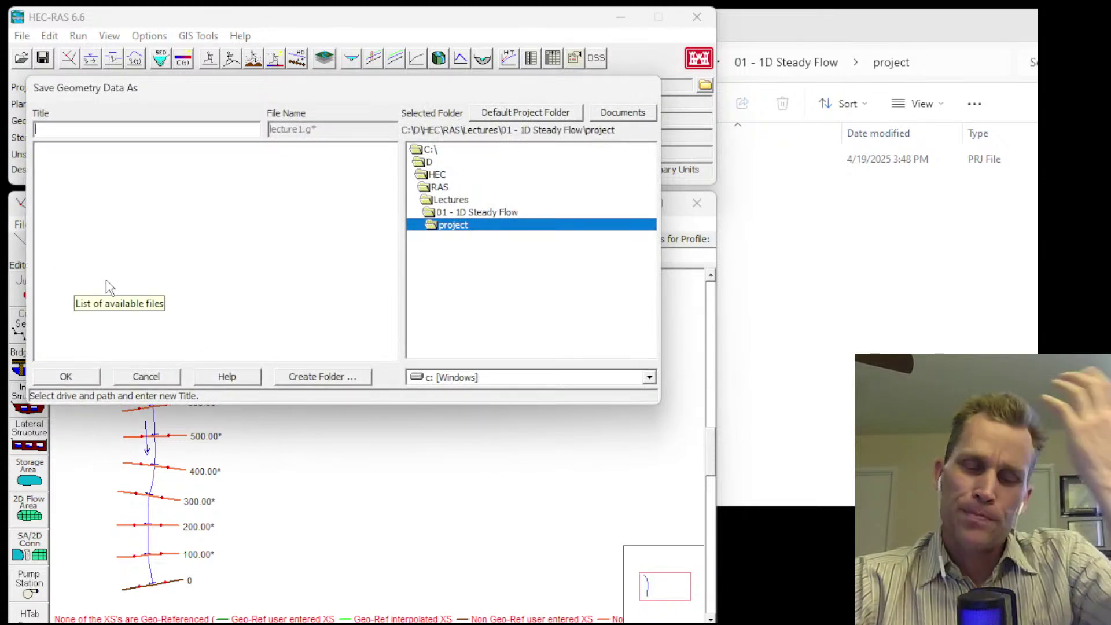
text(base)
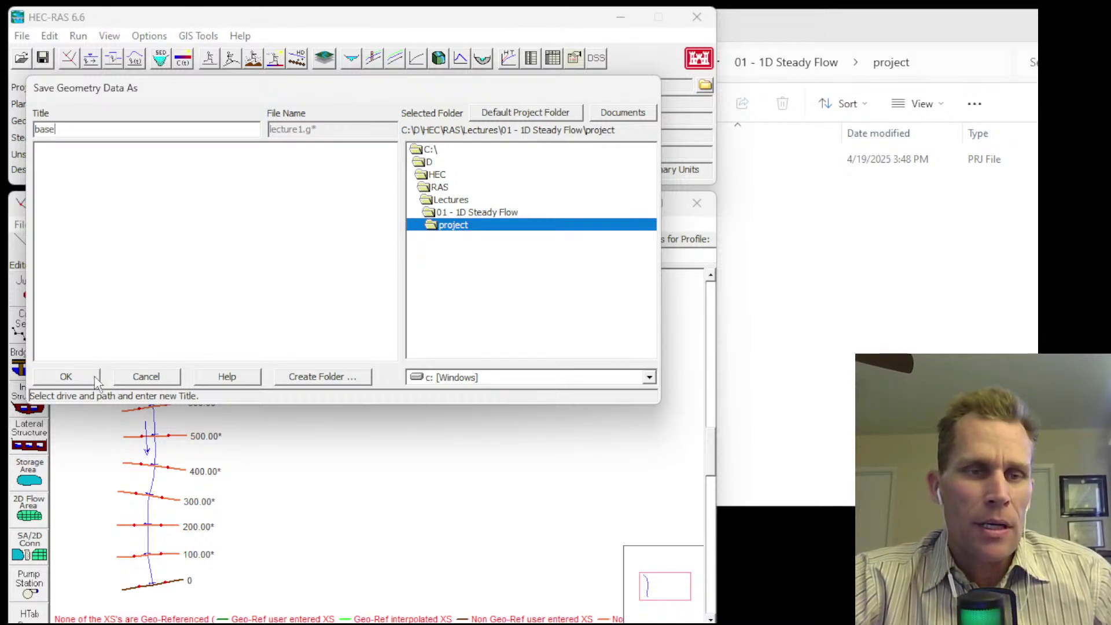
click(78, 379)
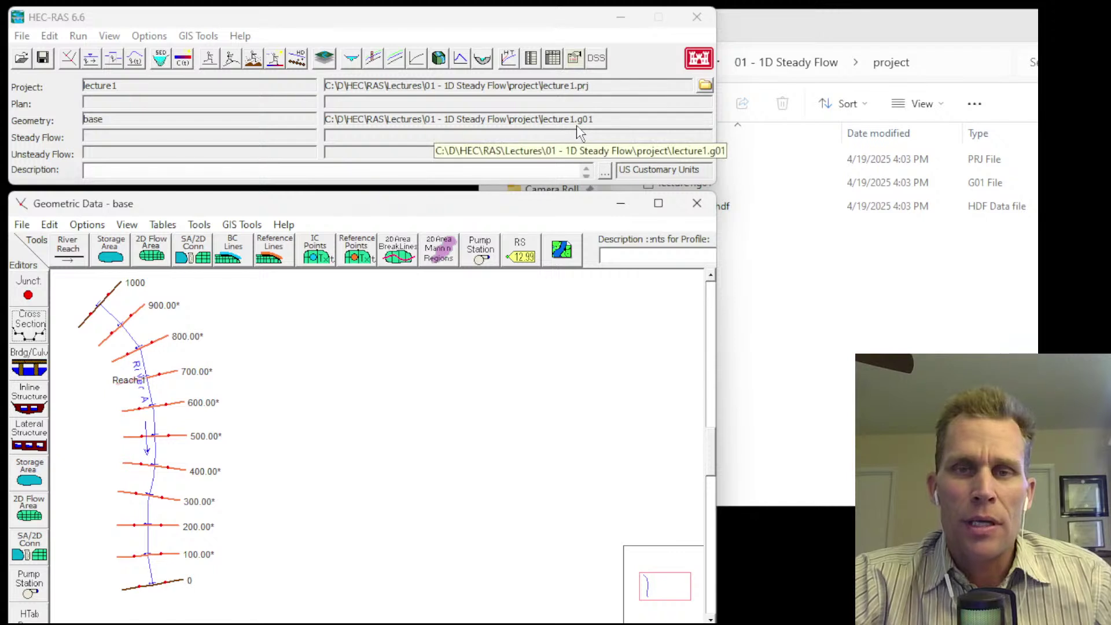
- Check the geometry files in the project folder in File Explorer and close that window
click(795, 355)
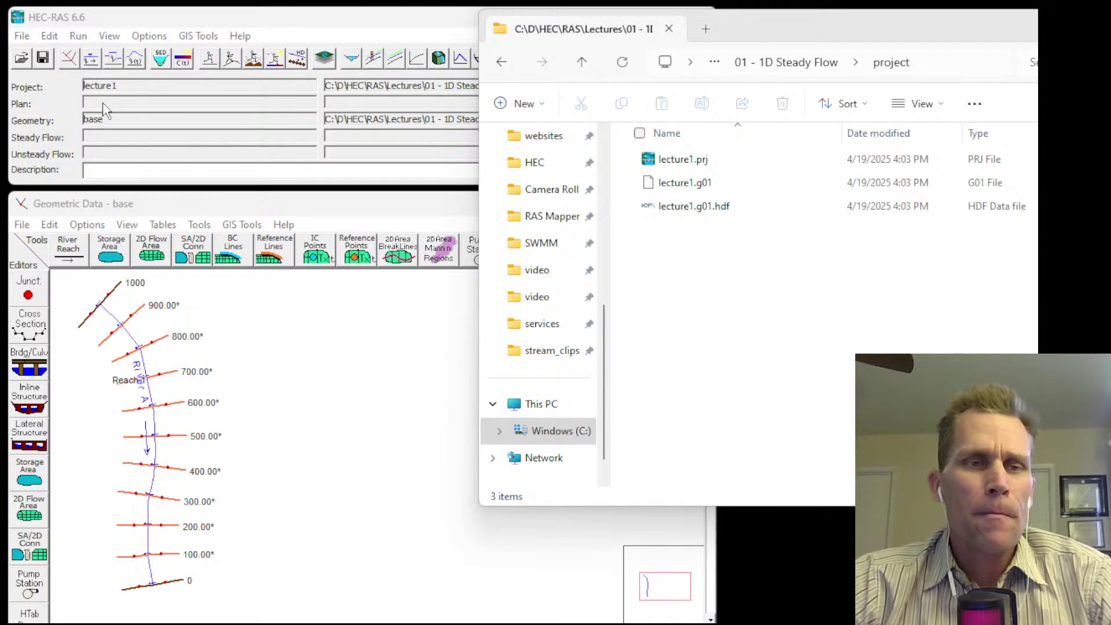
click(238, 21)
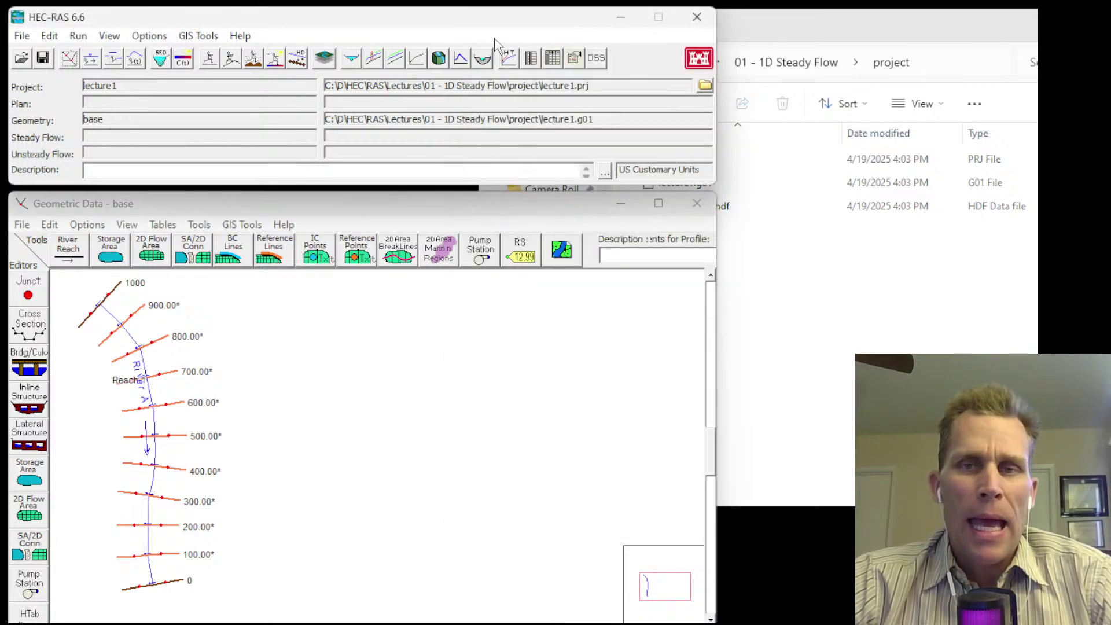
click(1028, 44)
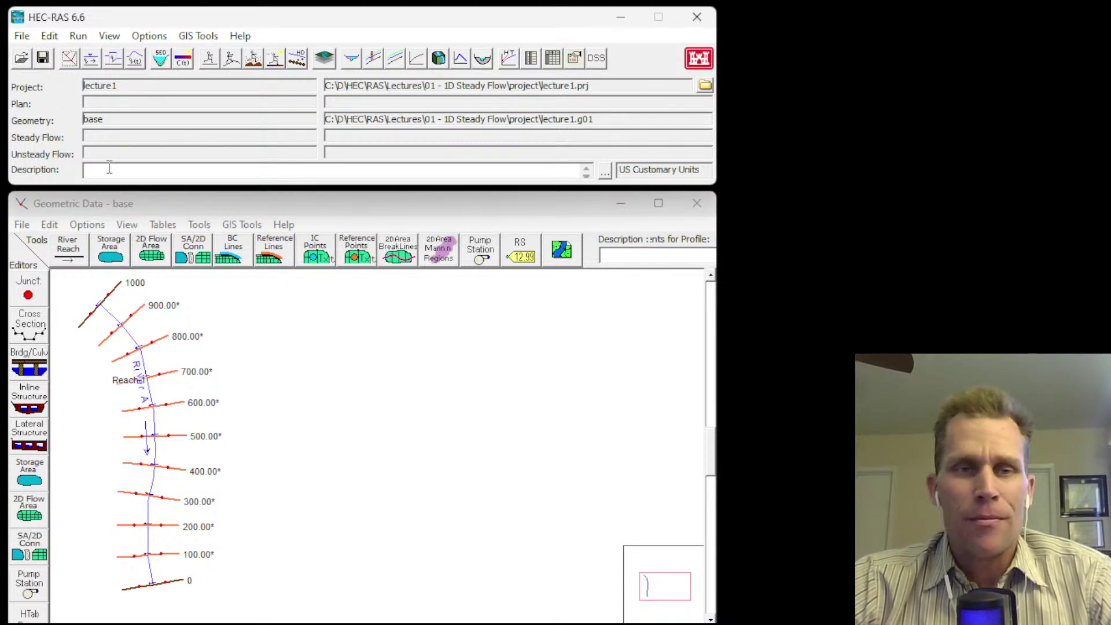
click(51, 36)
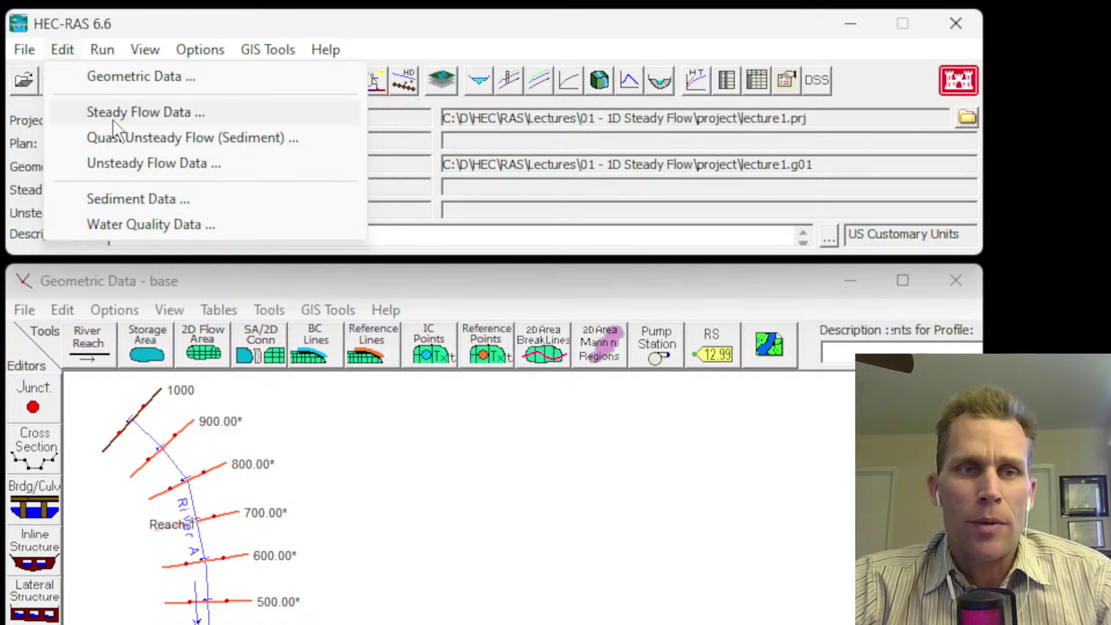
click(139, 112)
drag(451, 299, 523, 298)
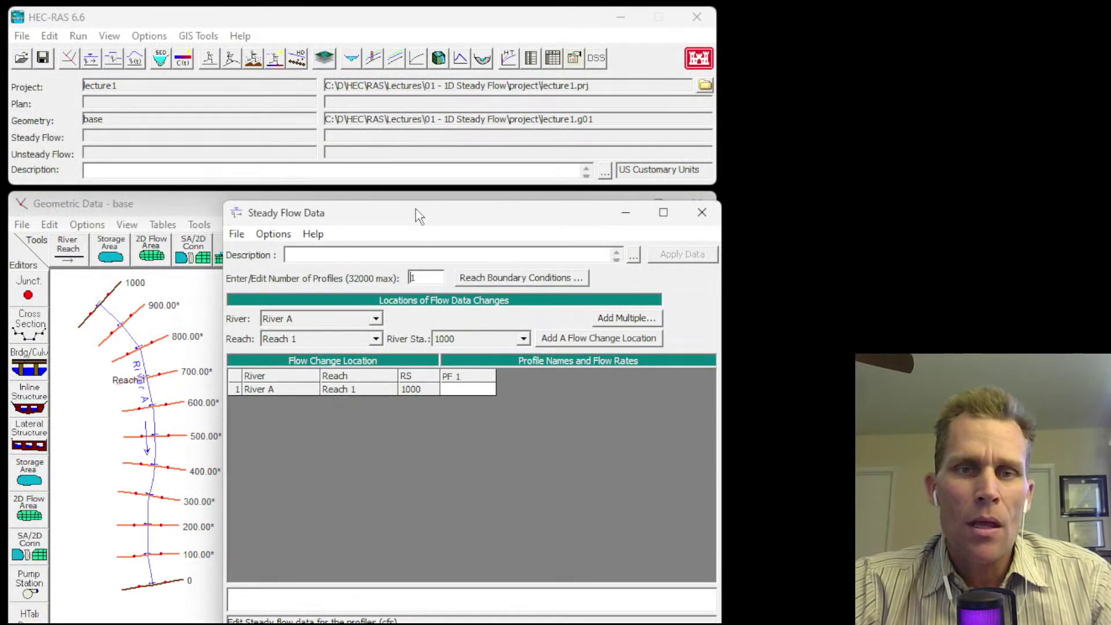
drag(429, 220, 414, 151)
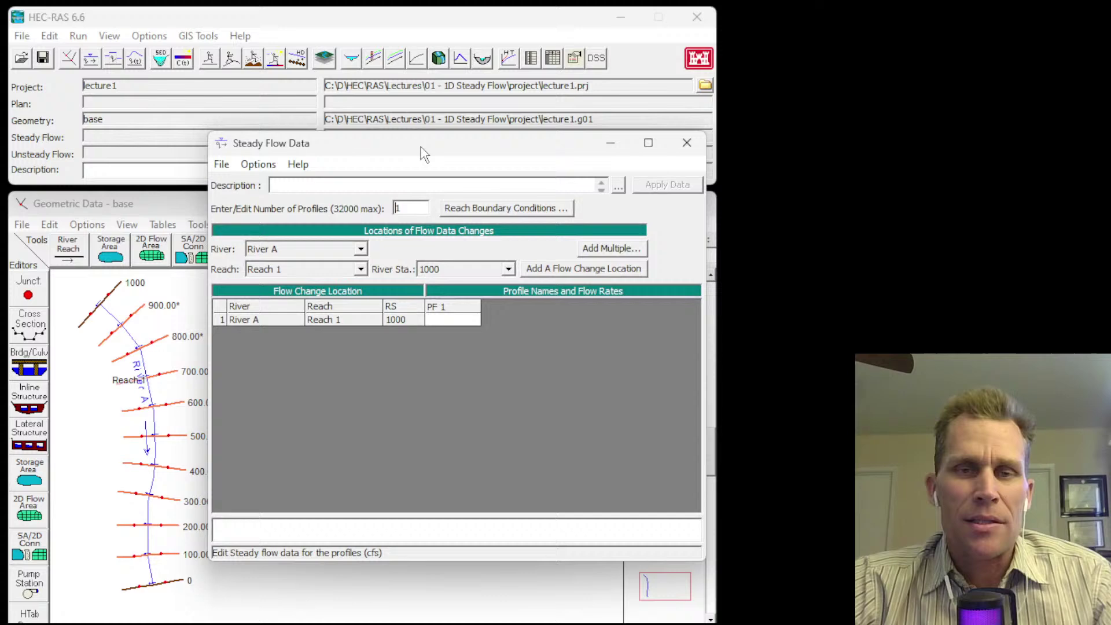
click(687, 143)
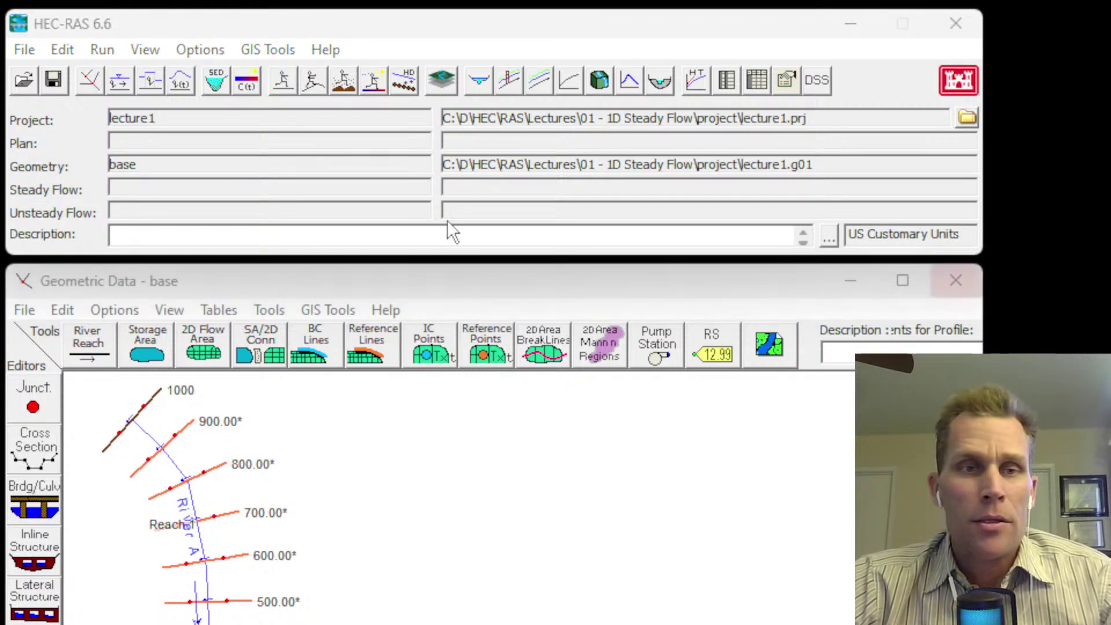
- Open the steady flow data editor and enter a PF 1 flow of 100 cfs for River A, Reach 1 at river station 1000
click(184, 25)
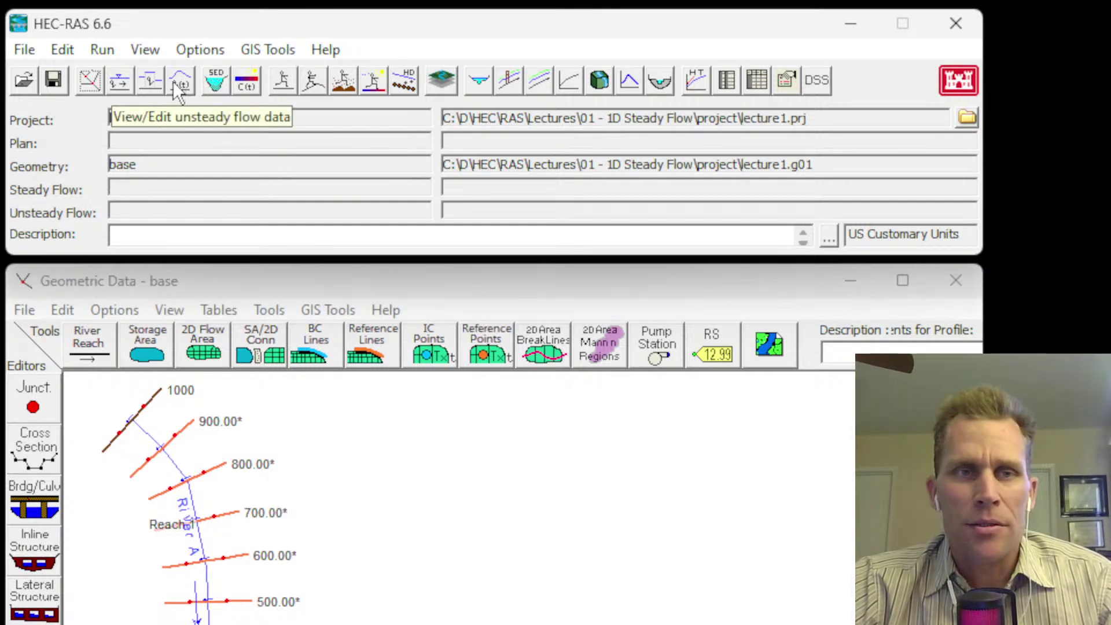
click(120, 81)
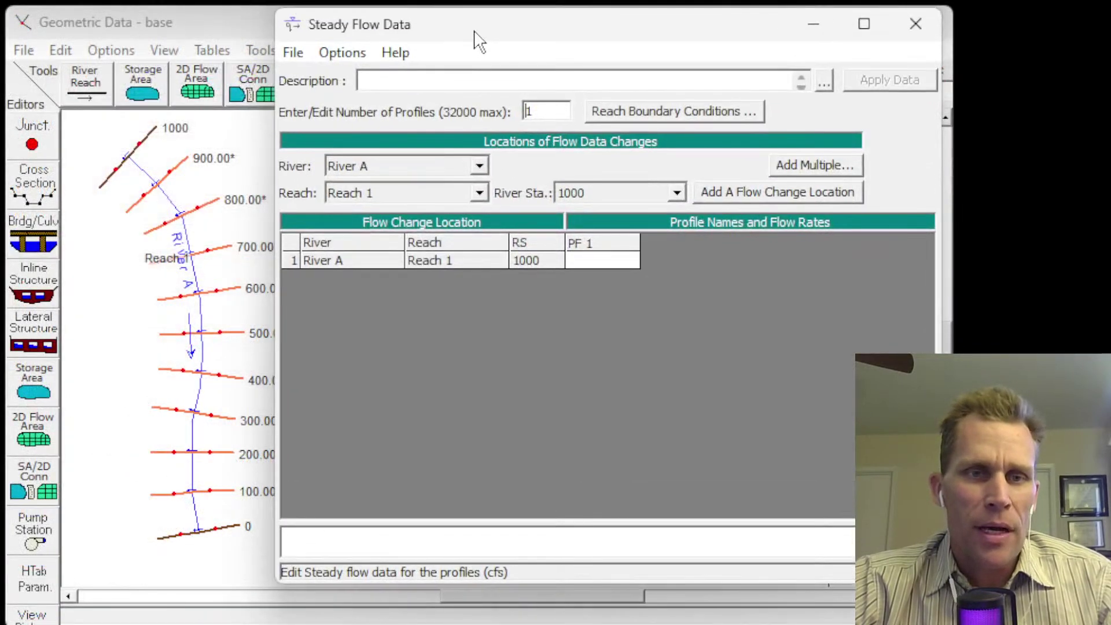
drag(475, 32, 519, 44)
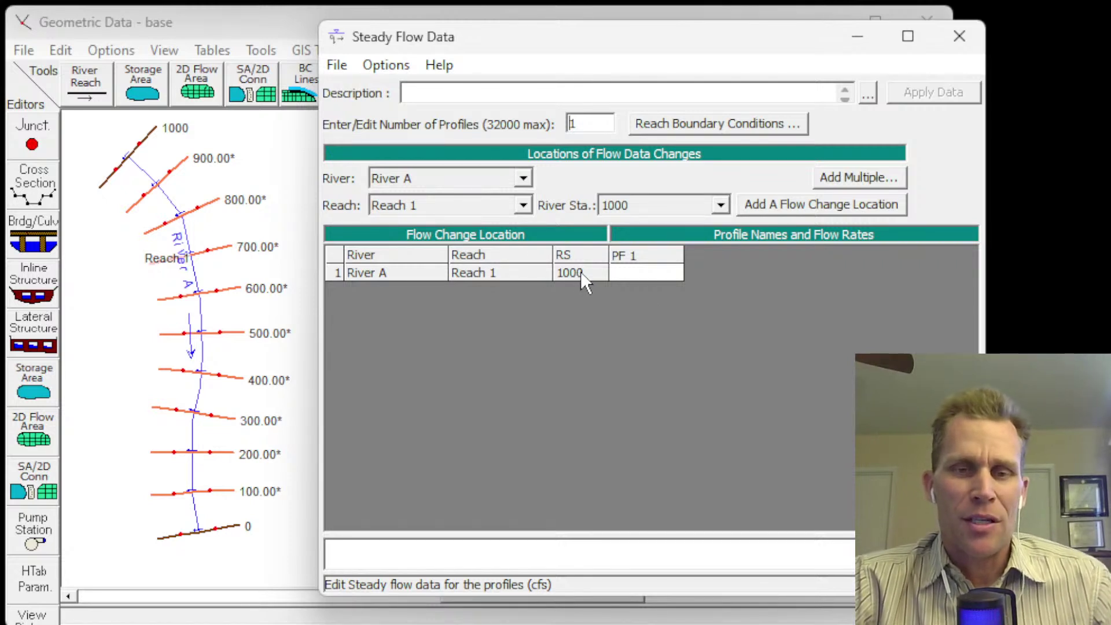
click(634, 273)
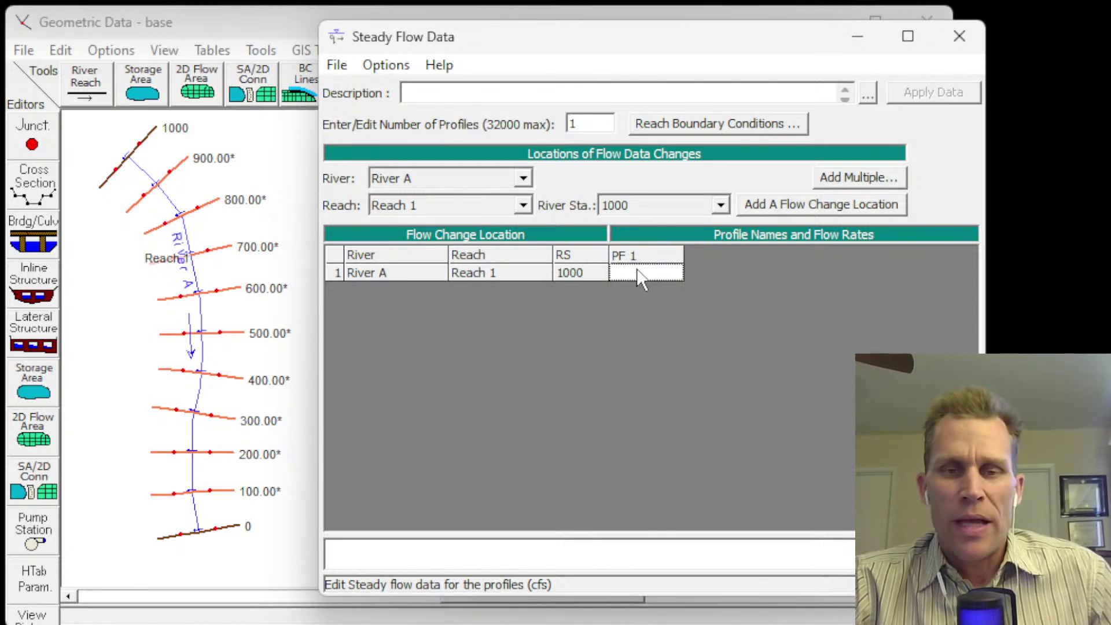
text(1000)
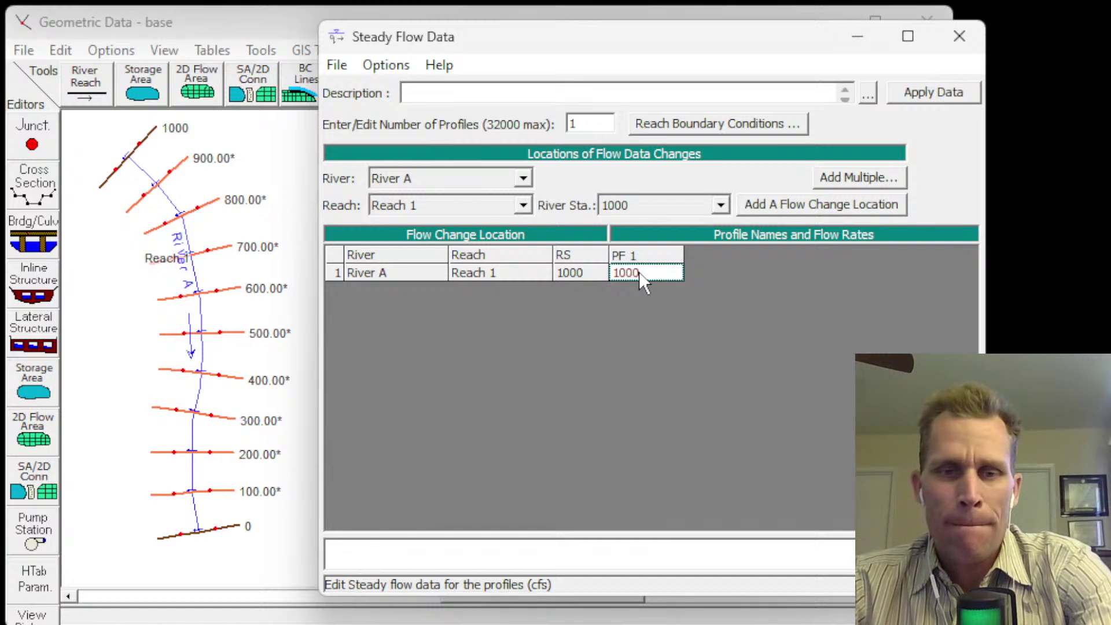
key(BackSpace)
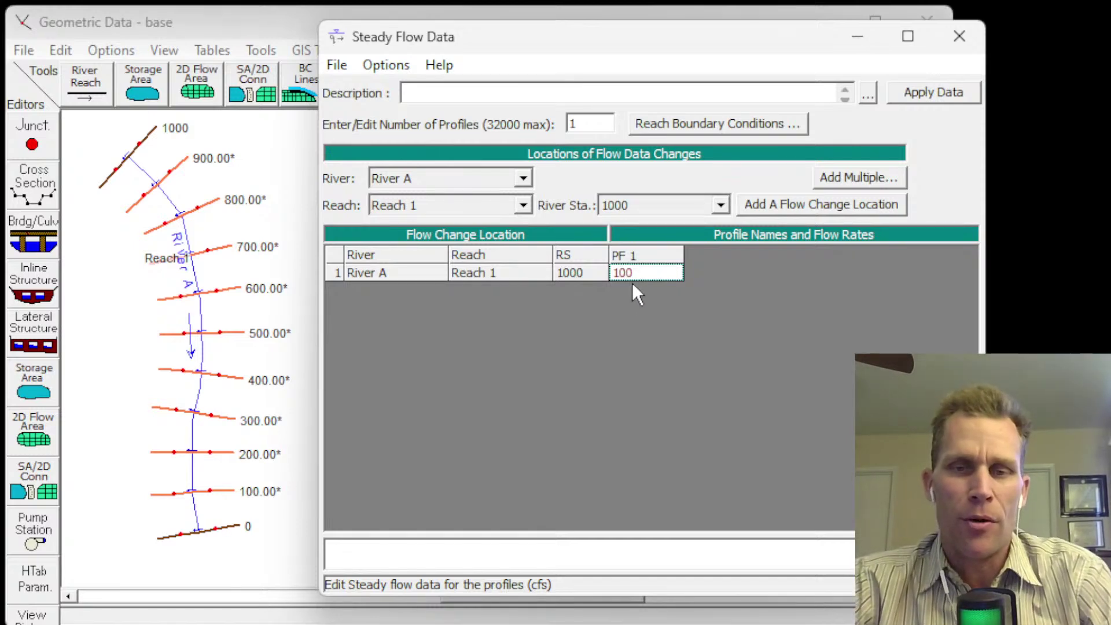
- Save the steady flow data with the title "base" in the project folder
click(337, 65)
click(382, 139)
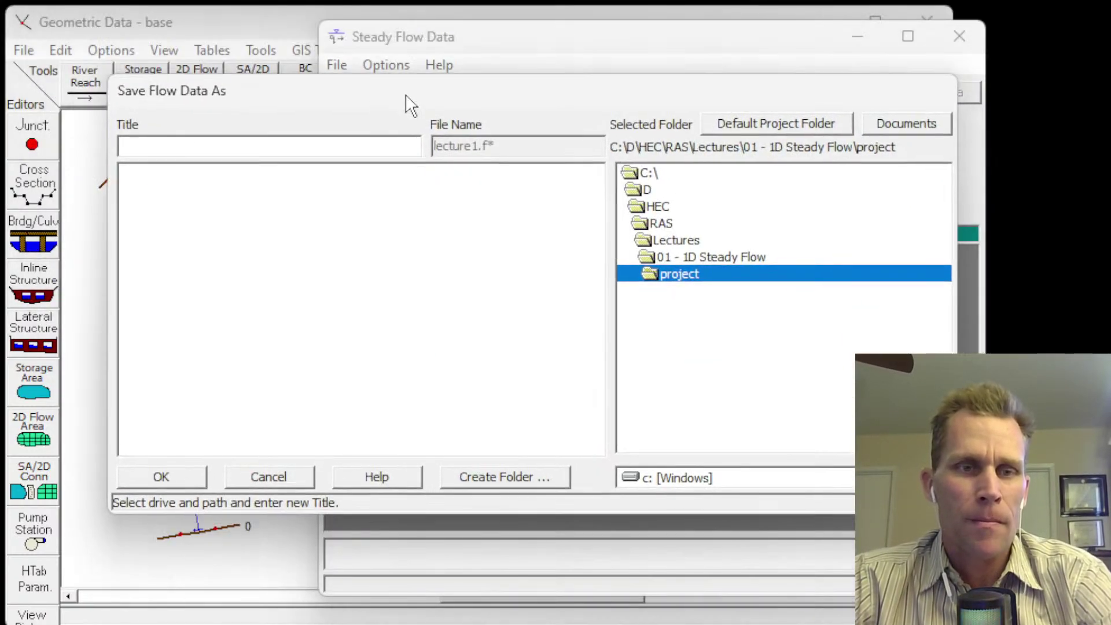
text(base)
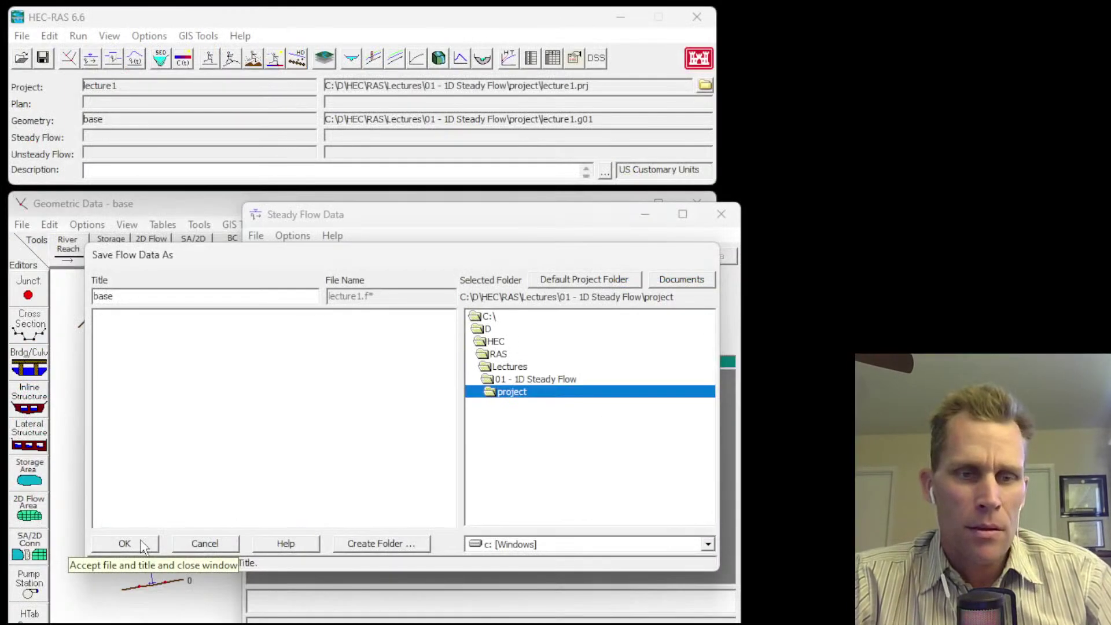
click(124, 543)
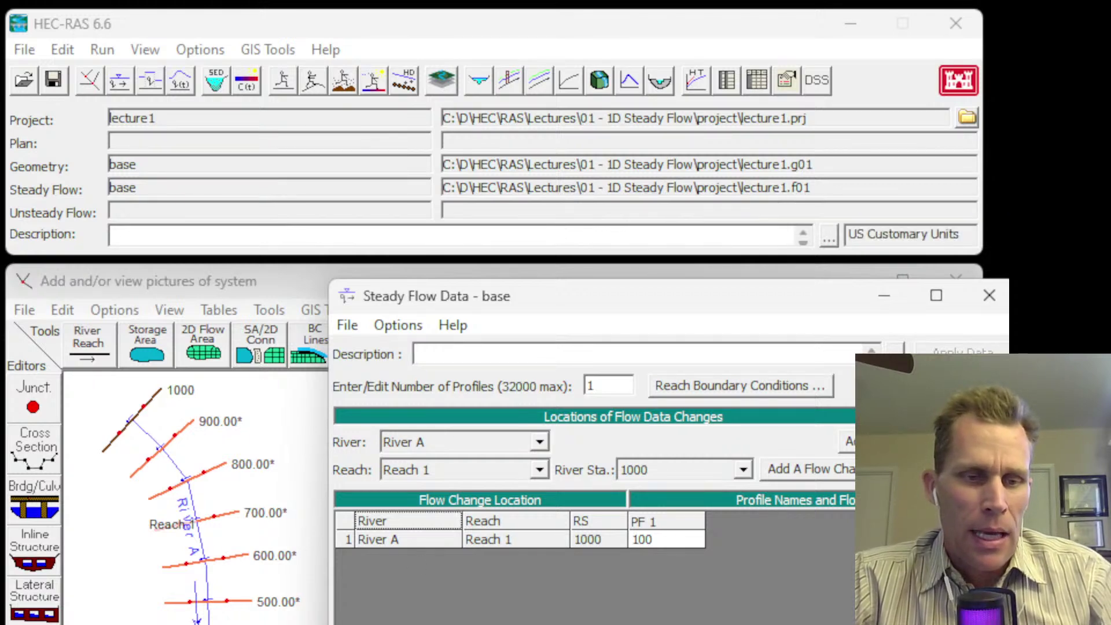
- Open the project folder in File Explorer and check the steady flow file lecture1.f01
click(967, 117)
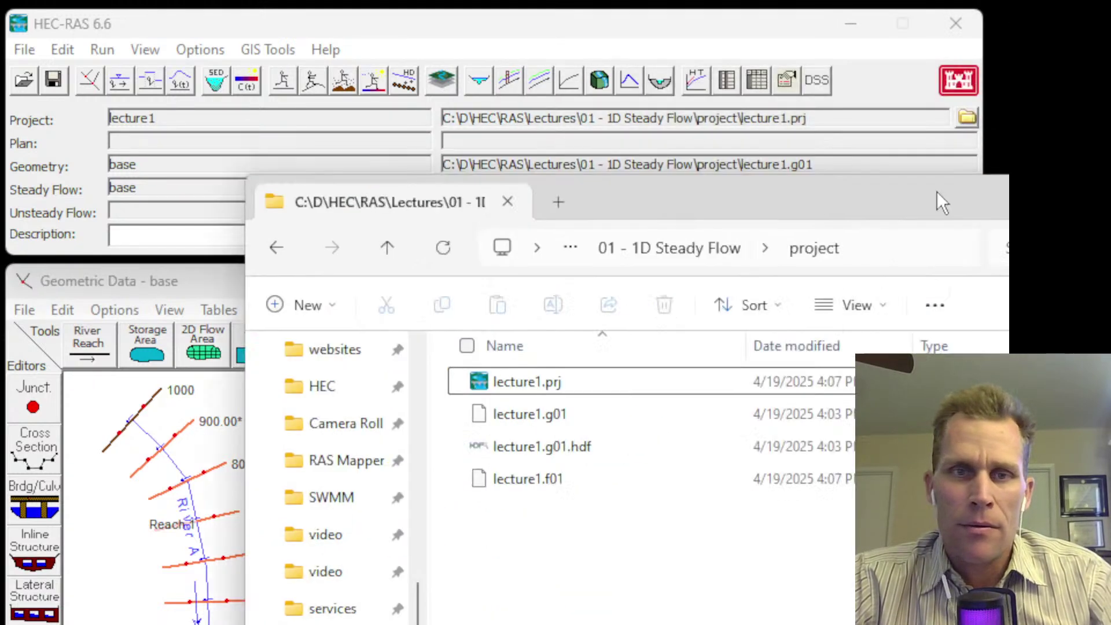
drag(937, 194, 700, 43)
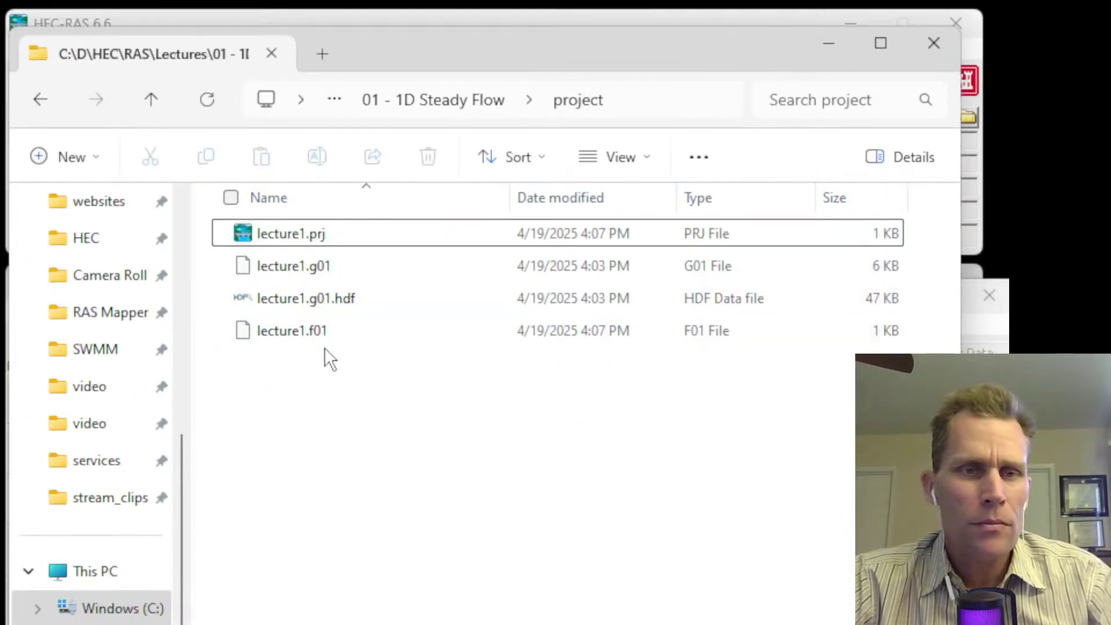
click(269, 335)
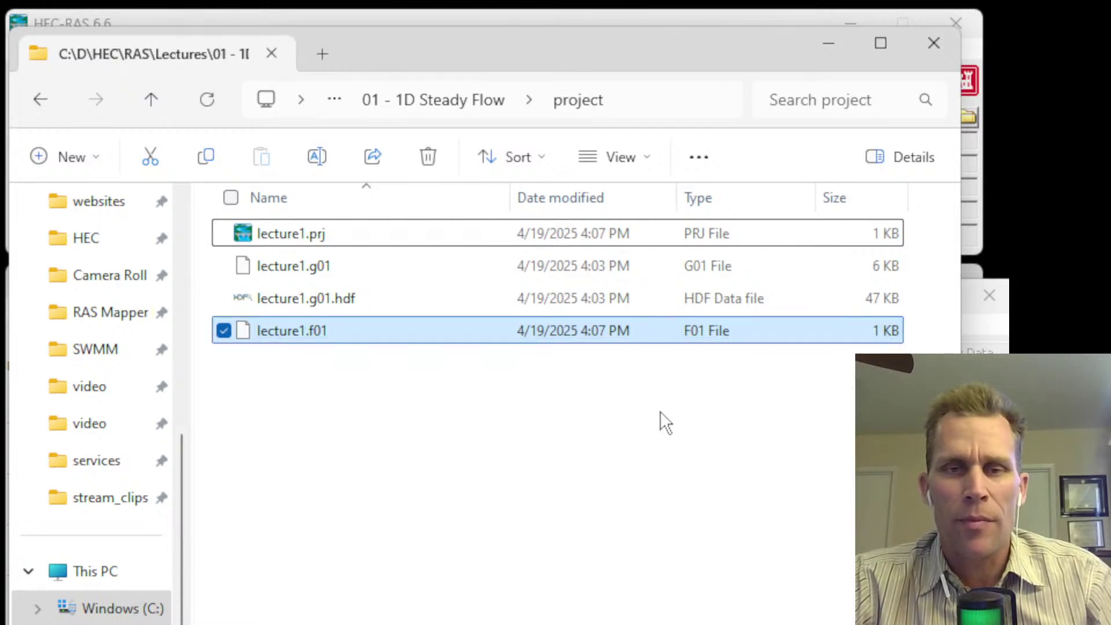
- Examine the program version and flow value in lecture1.f01 with Notepad++, and return to the steady flow data in HEC-RAS
right_click(288, 340)
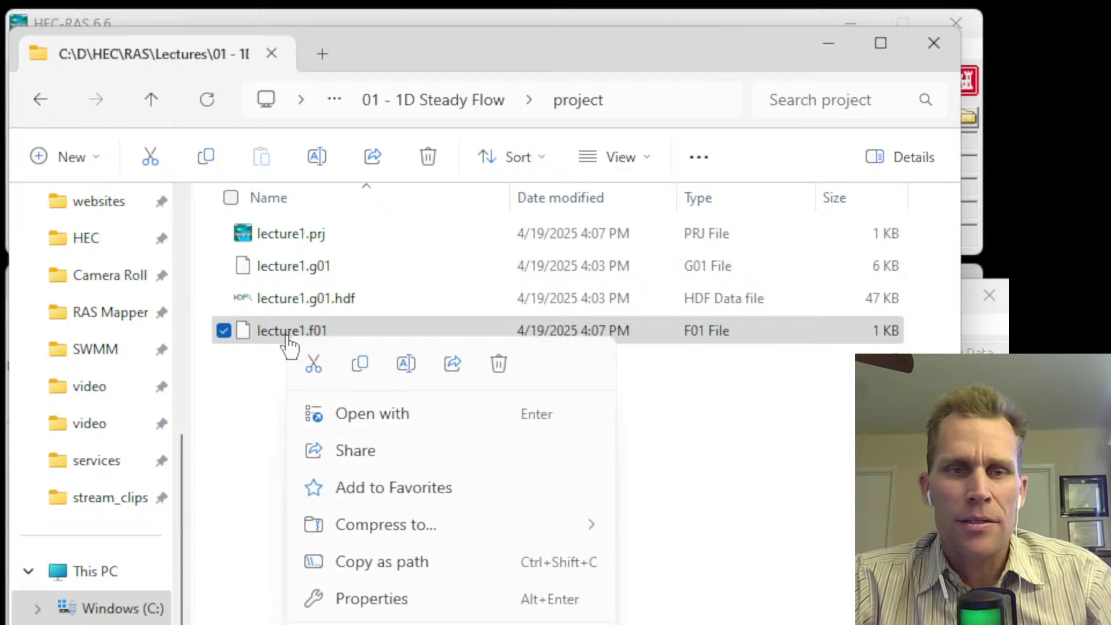
click(363, 570)
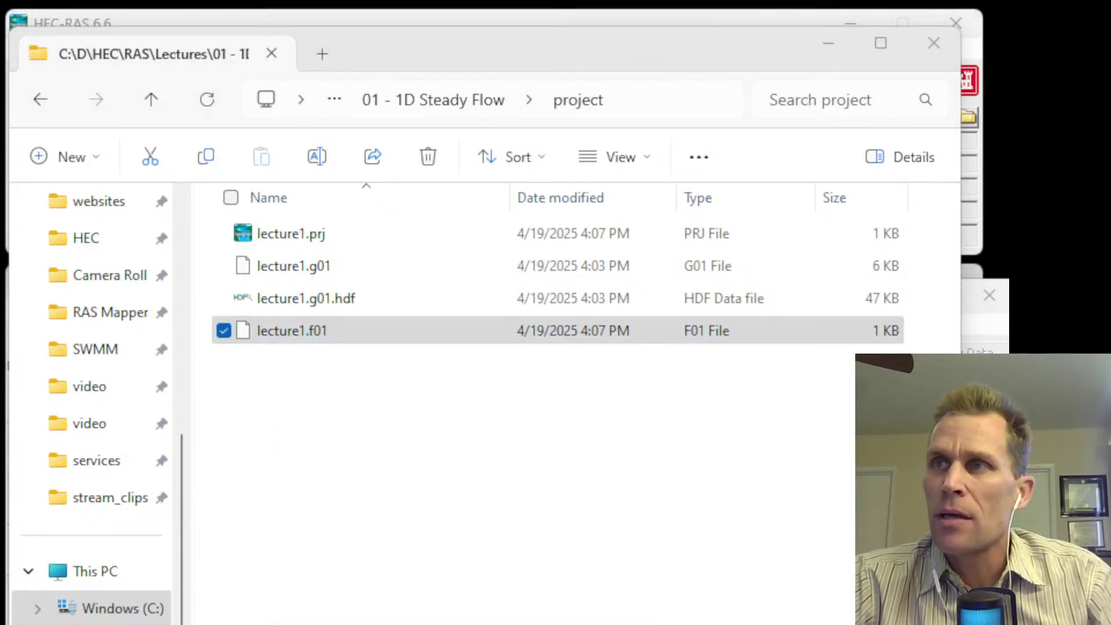
drag(602, 162, 430, 68)
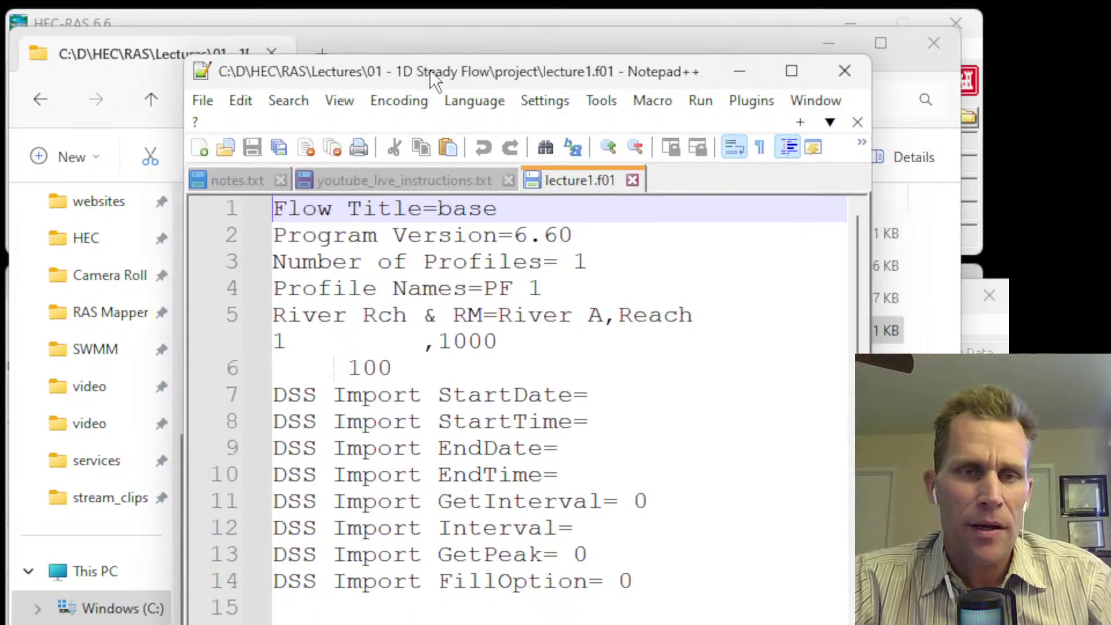
drag(514, 236, 573, 237)
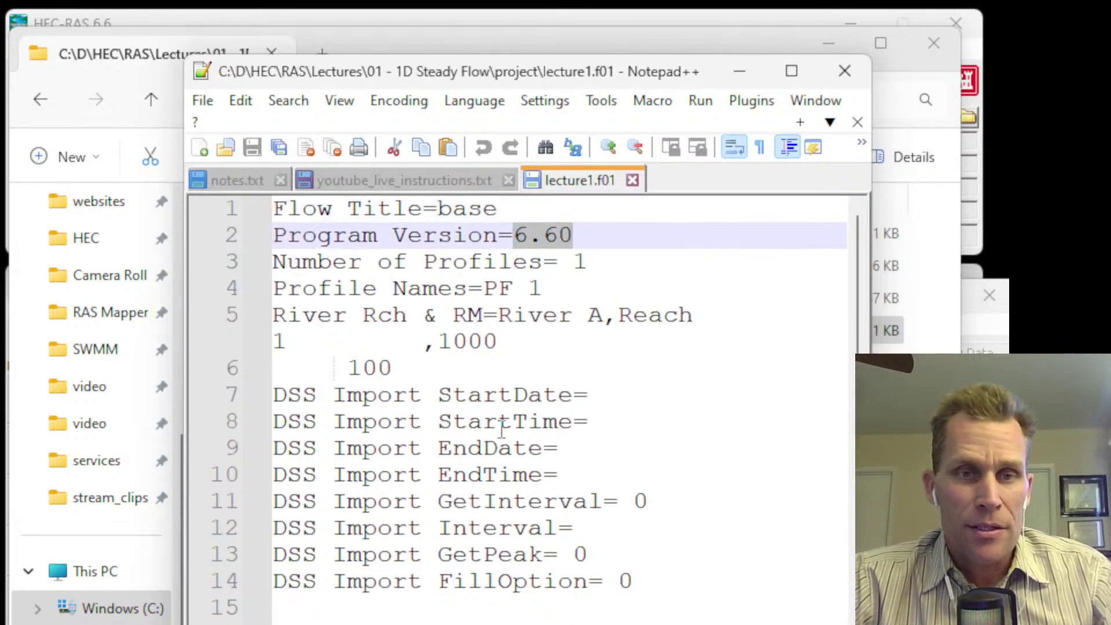
drag(347, 368, 408, 373)
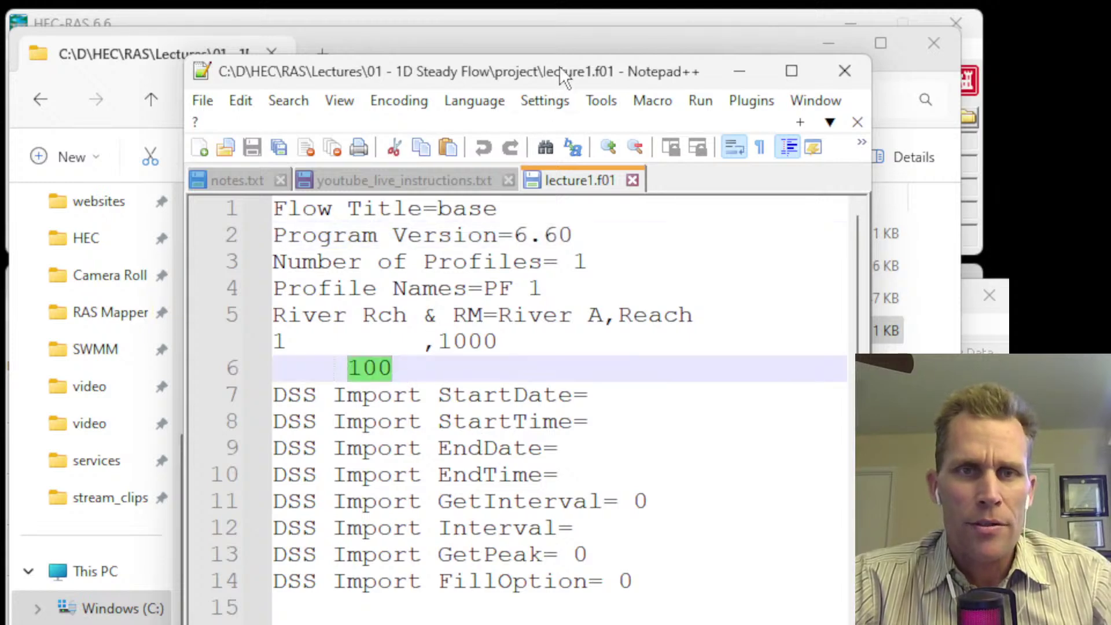
drag(559, 70, 826, 169)
click(995, 165)
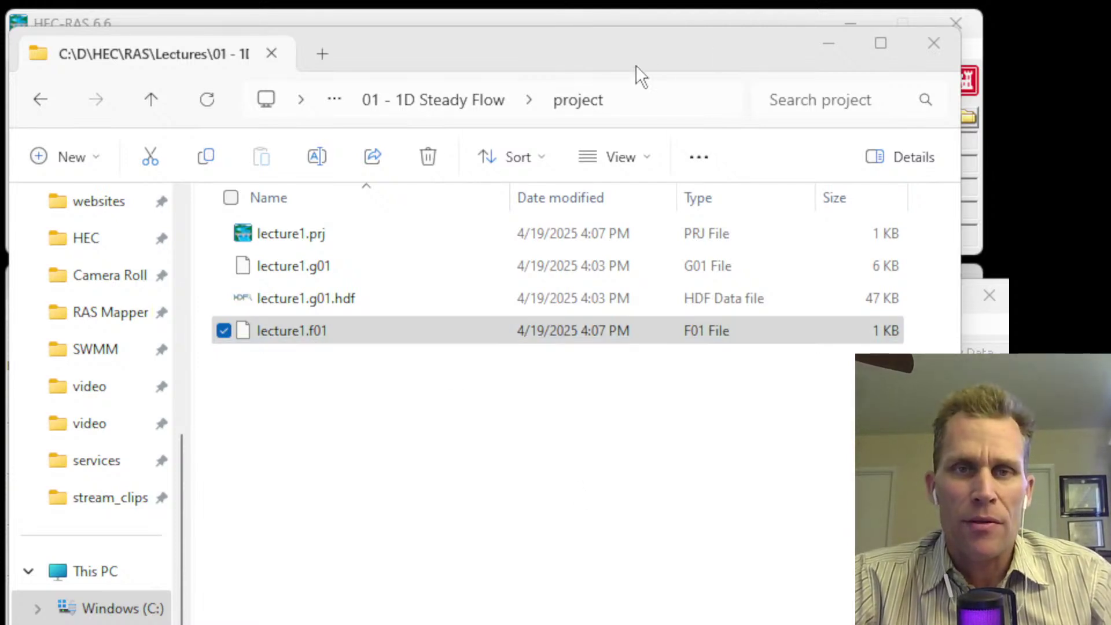
click(829, 43)
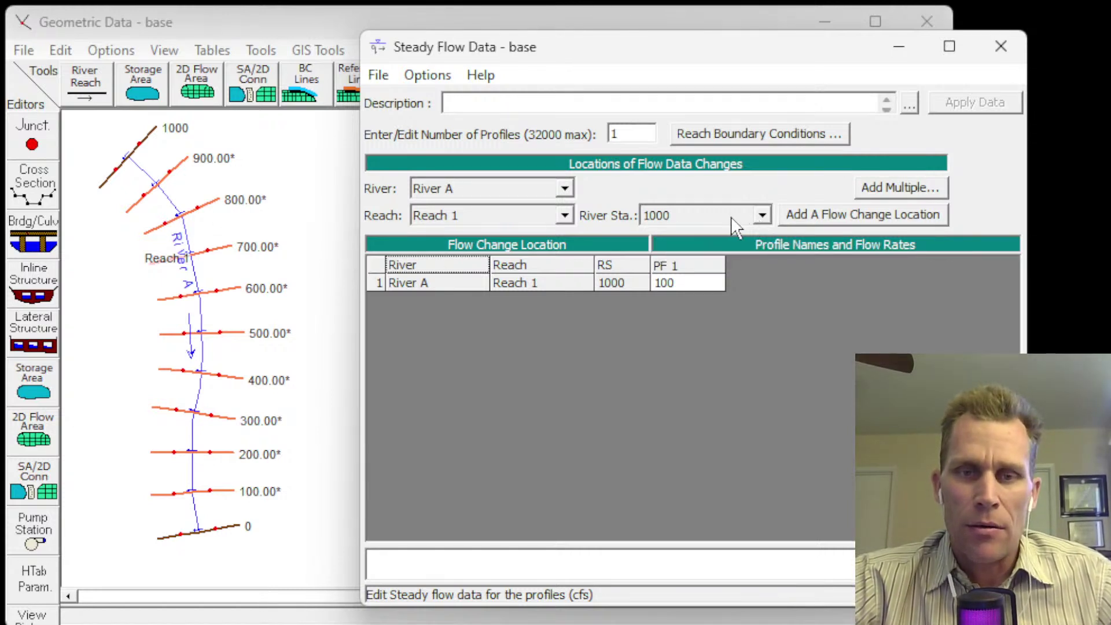
- Add a flow change location at river station 800 on River A, Reach 1, with a PF 1 flow of 150 cfs
click(762, 220)
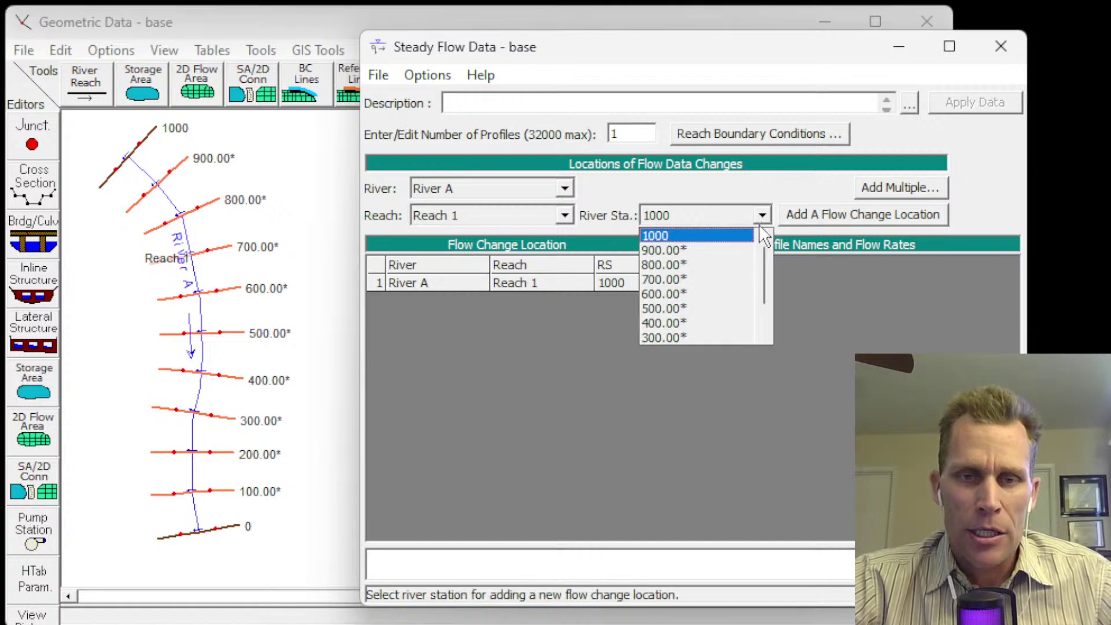
click(673, 265)
click(820, 217)
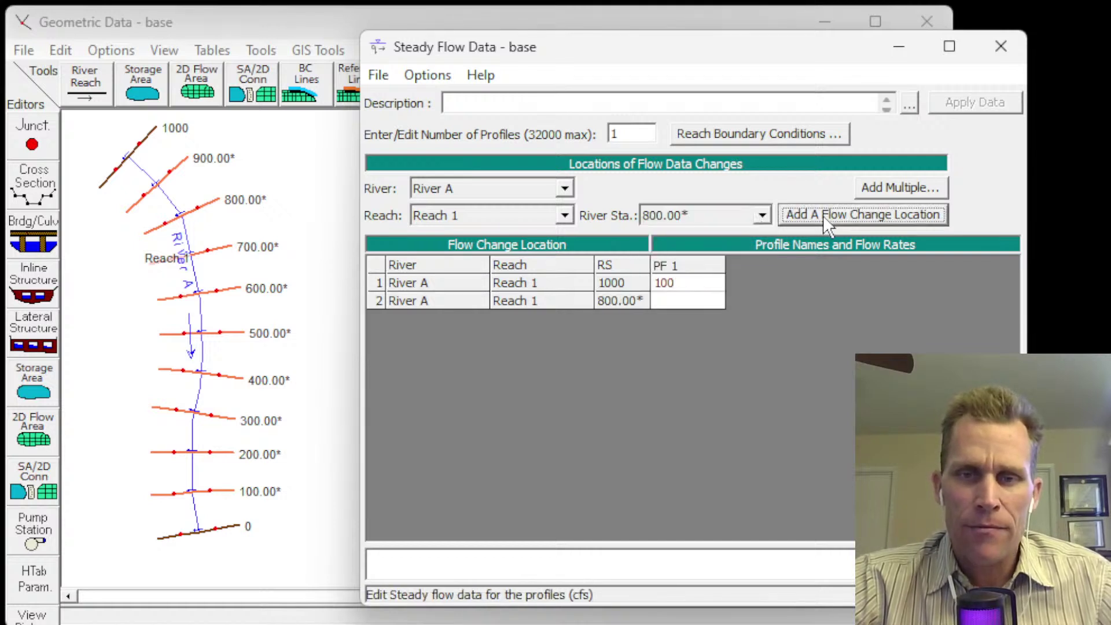
click(695, 301)
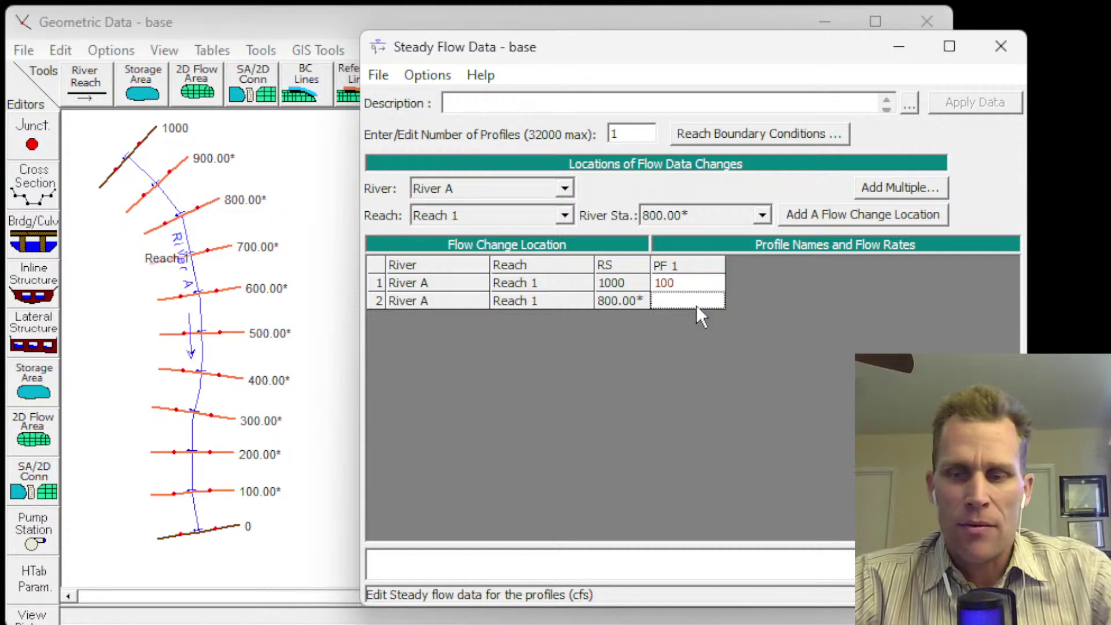
text(150)
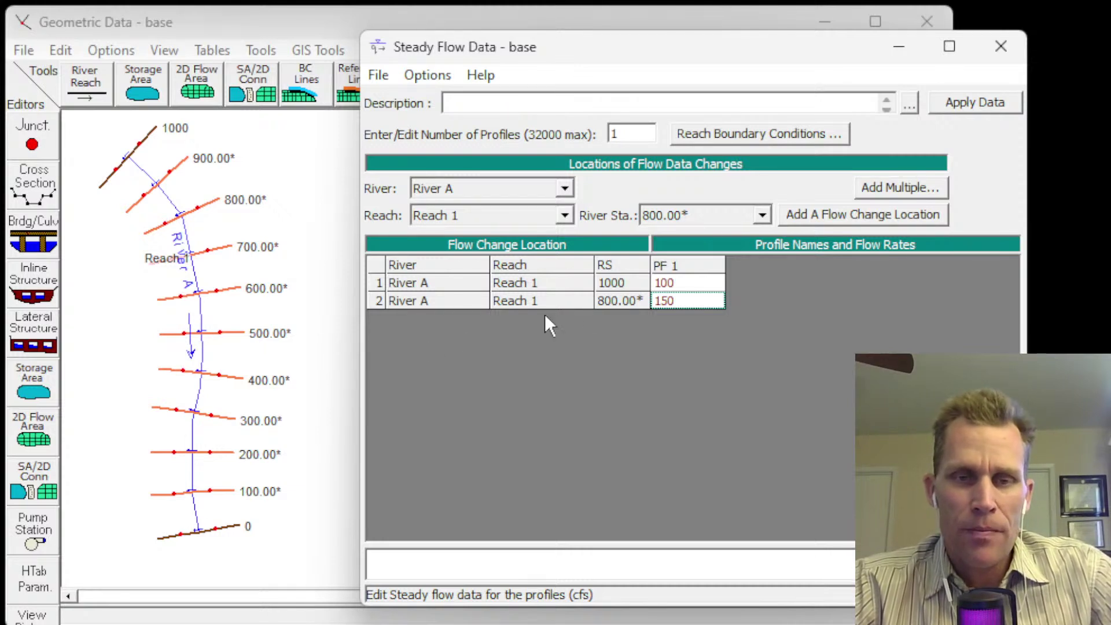
- Add a flow change location at river station 500 on River A, Reach 1, with a PF 1 flow of 75 cfs
click(762, 215)
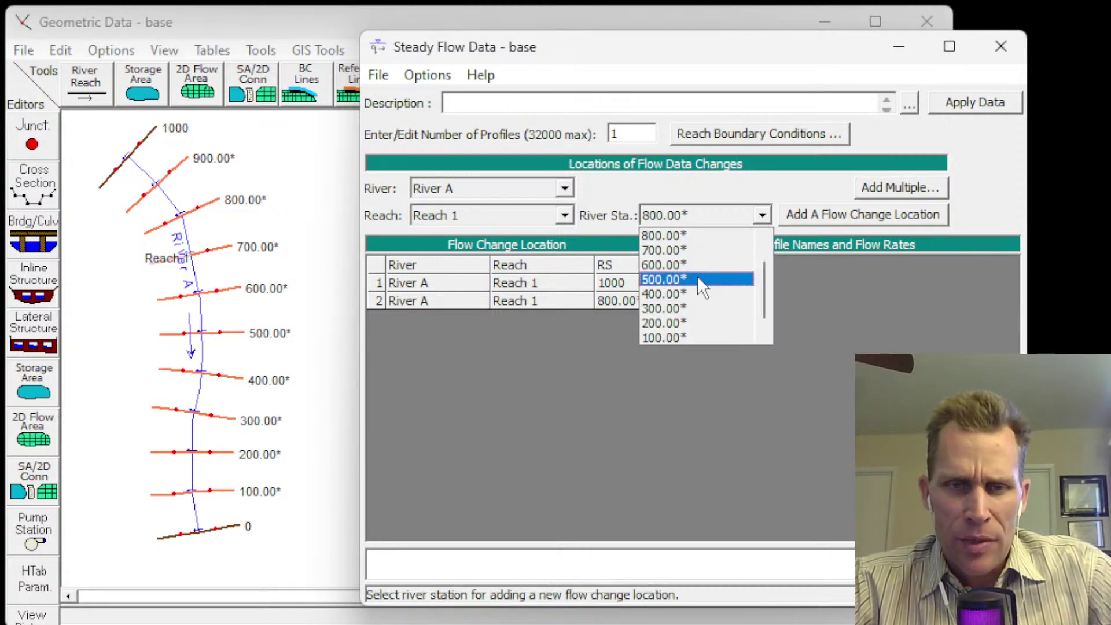
click(681, 278)
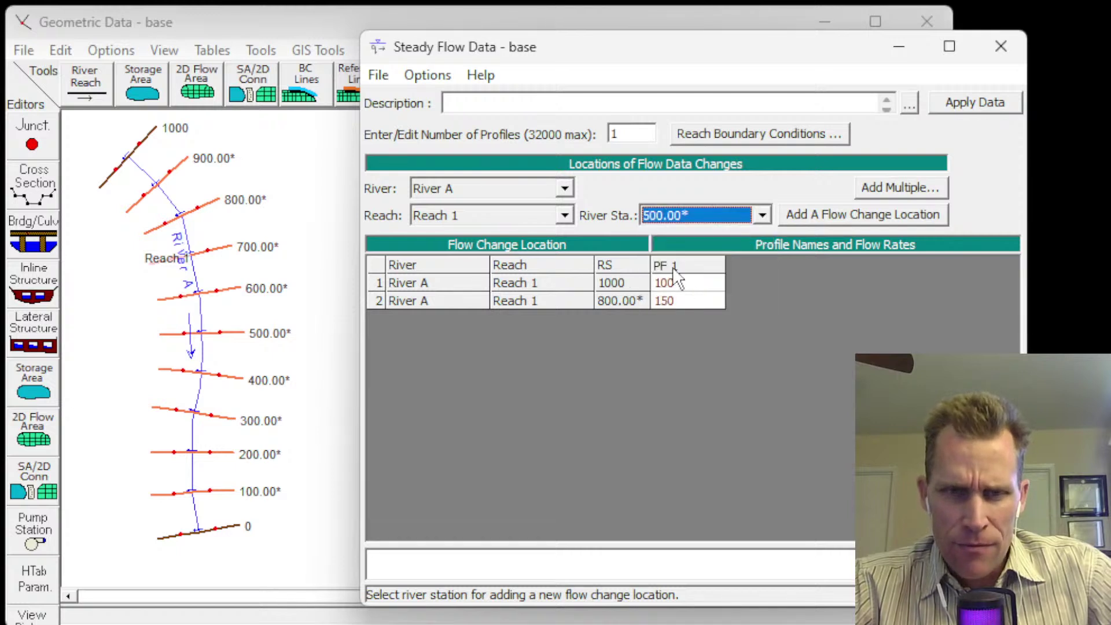
click(818, 214)
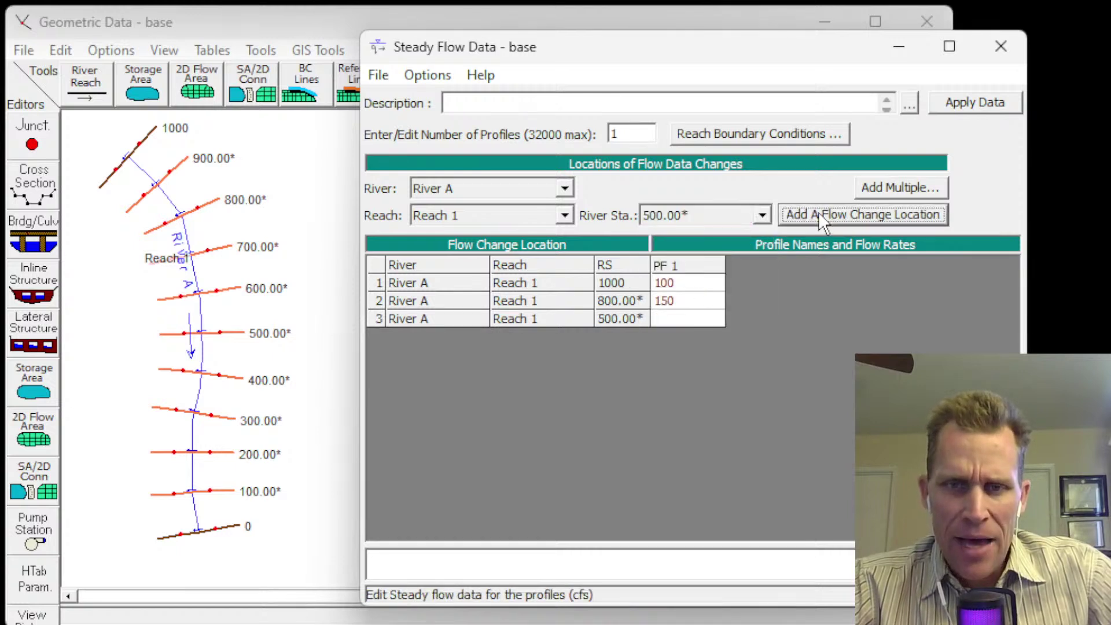
click(683, 318)
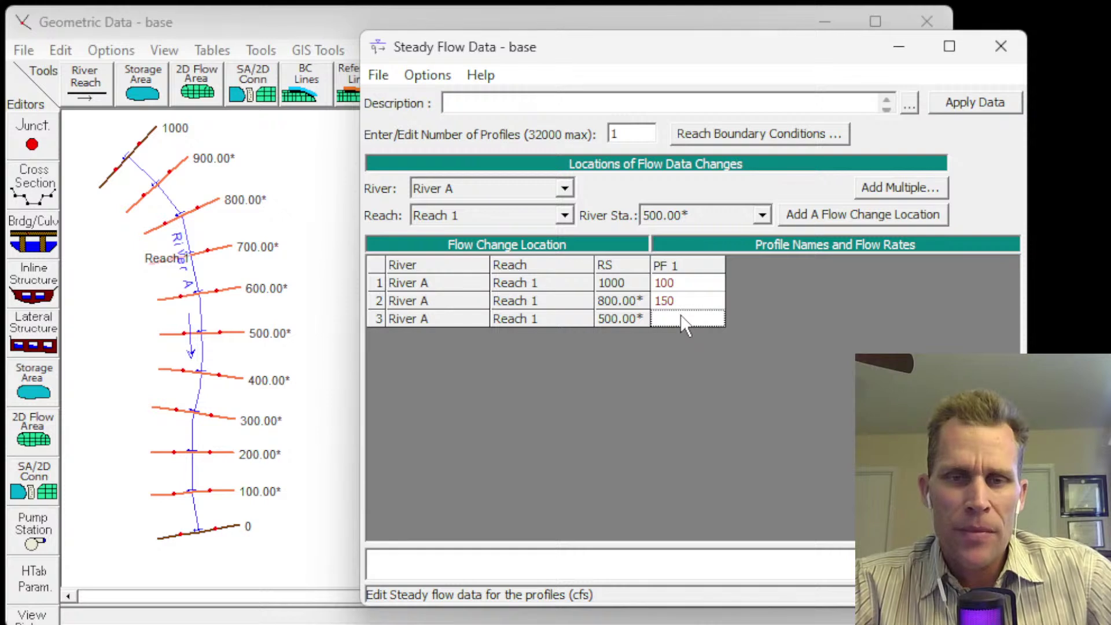
text(75)
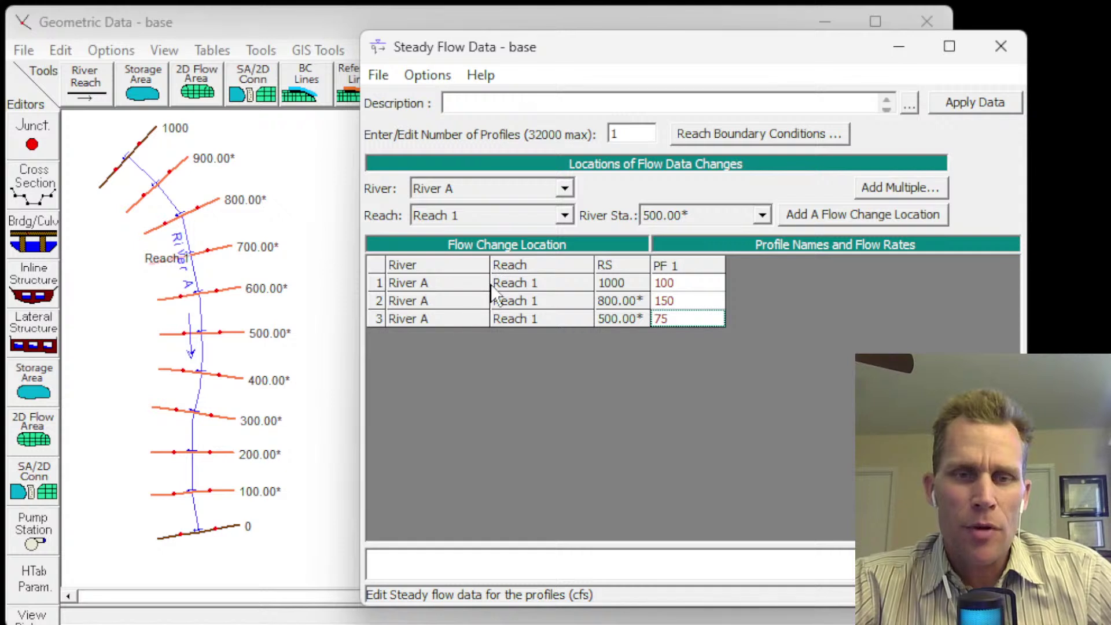
click(686, 285)
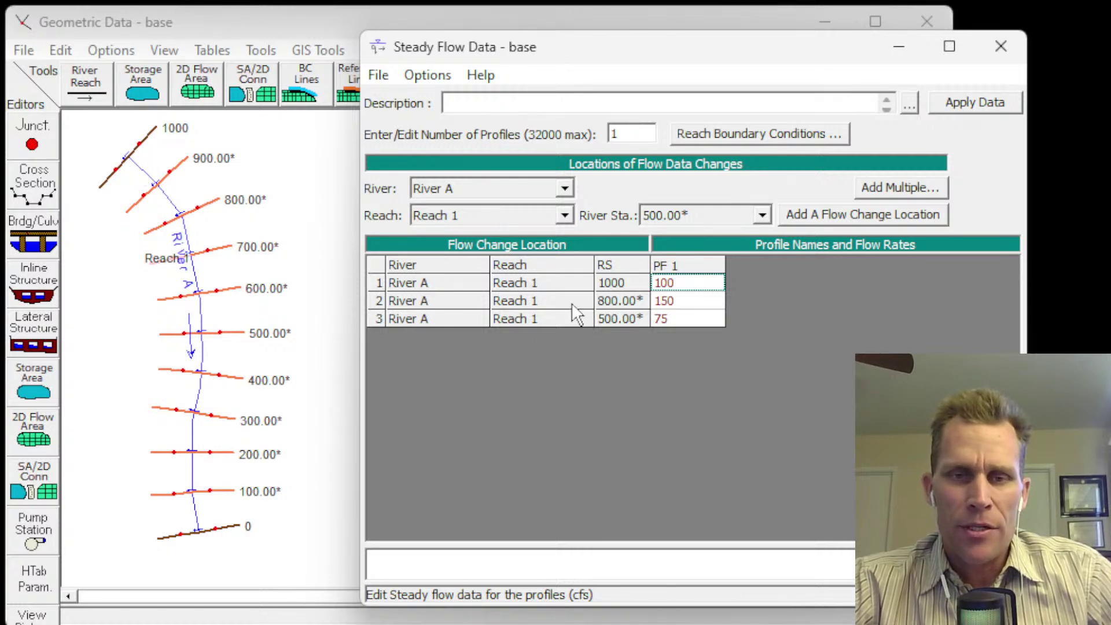
key(Down)
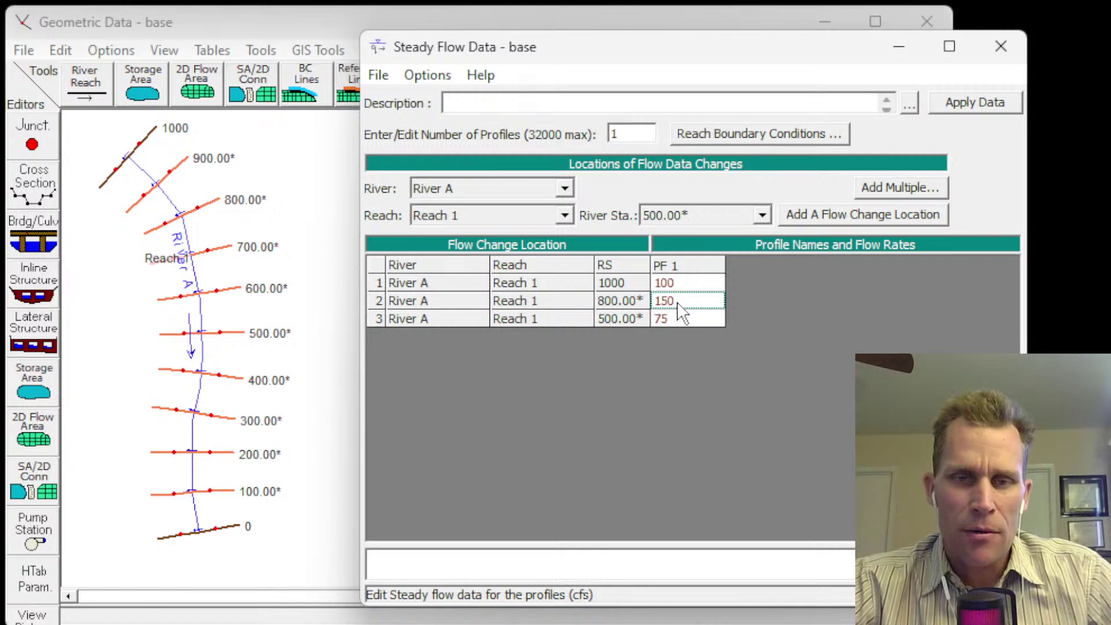
click(686, 318)
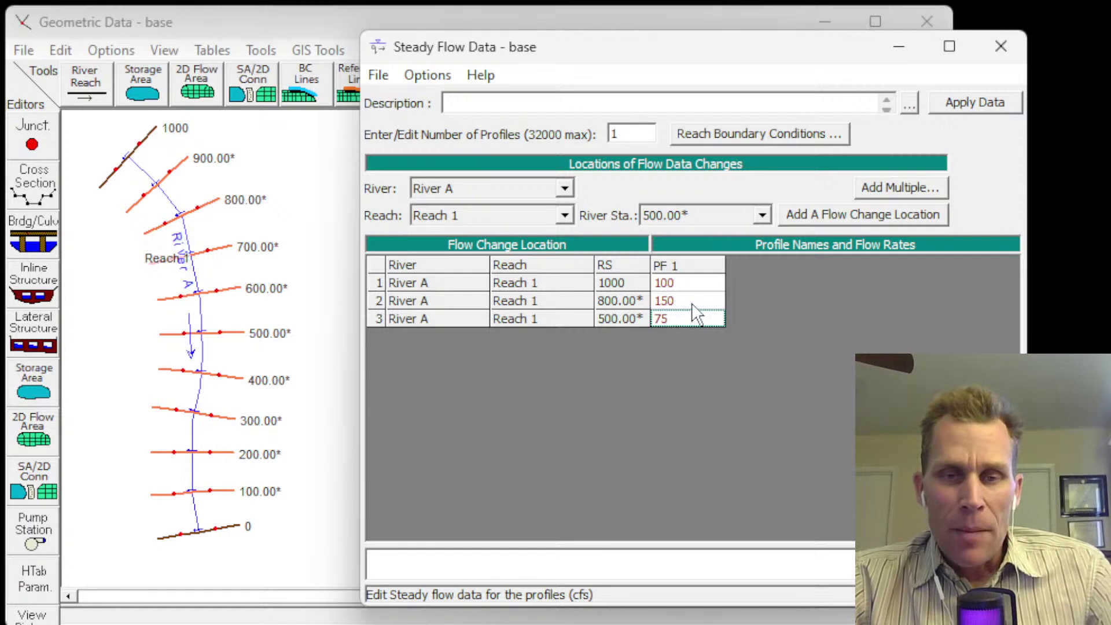
key(Up)
- Delete the flow change rows for river stations 500 and 800 from the steady flow table
click(675, 318)
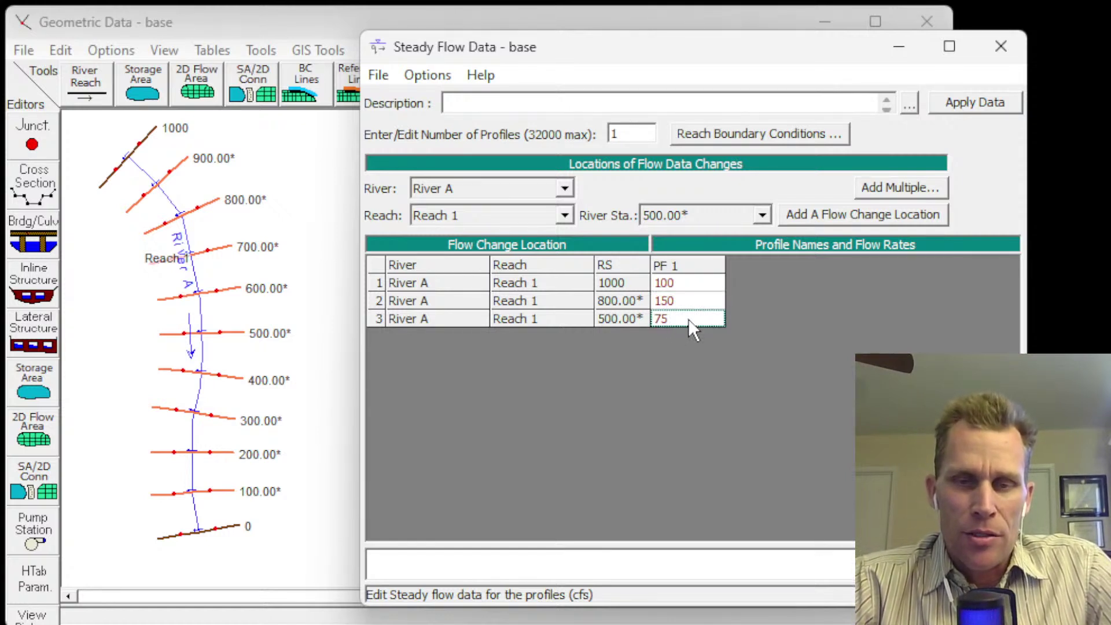
click(428, 75)
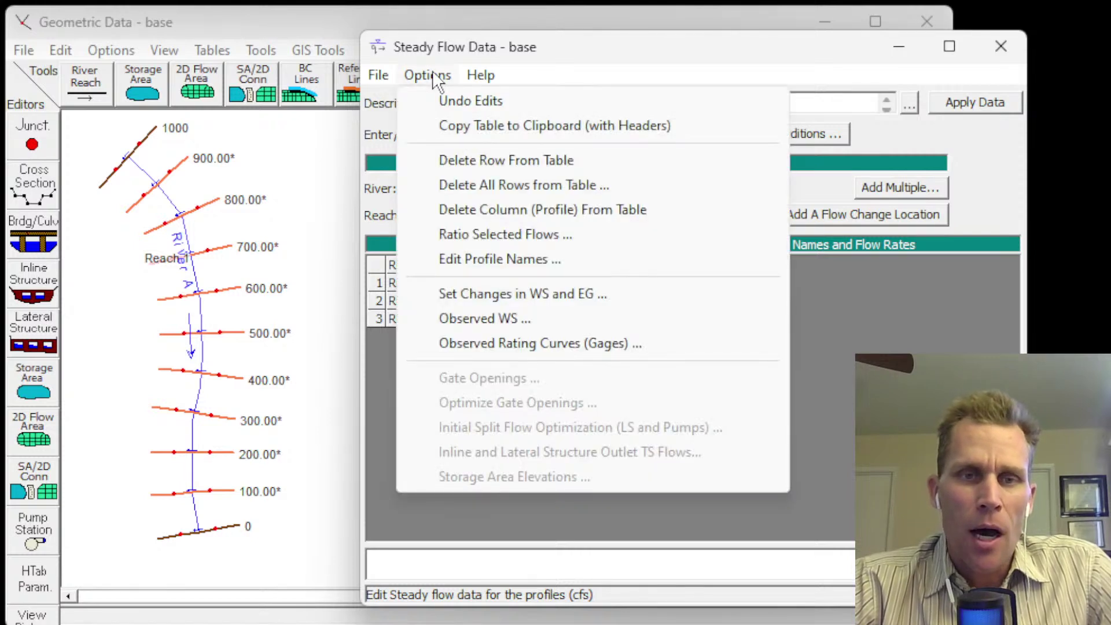
click(499, 163)
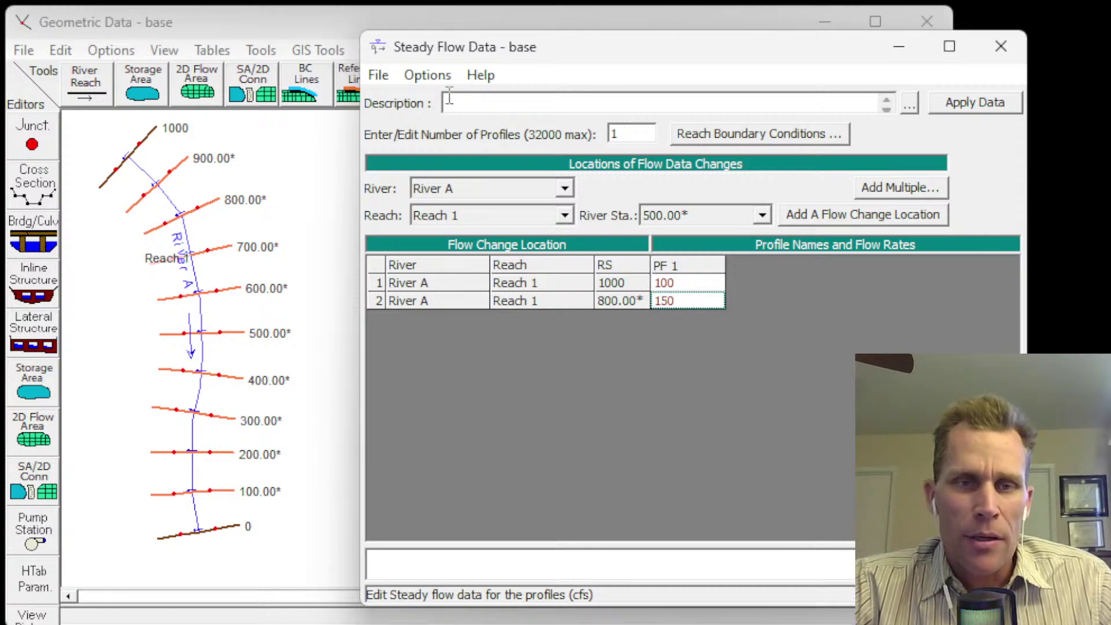
click(429, 77)
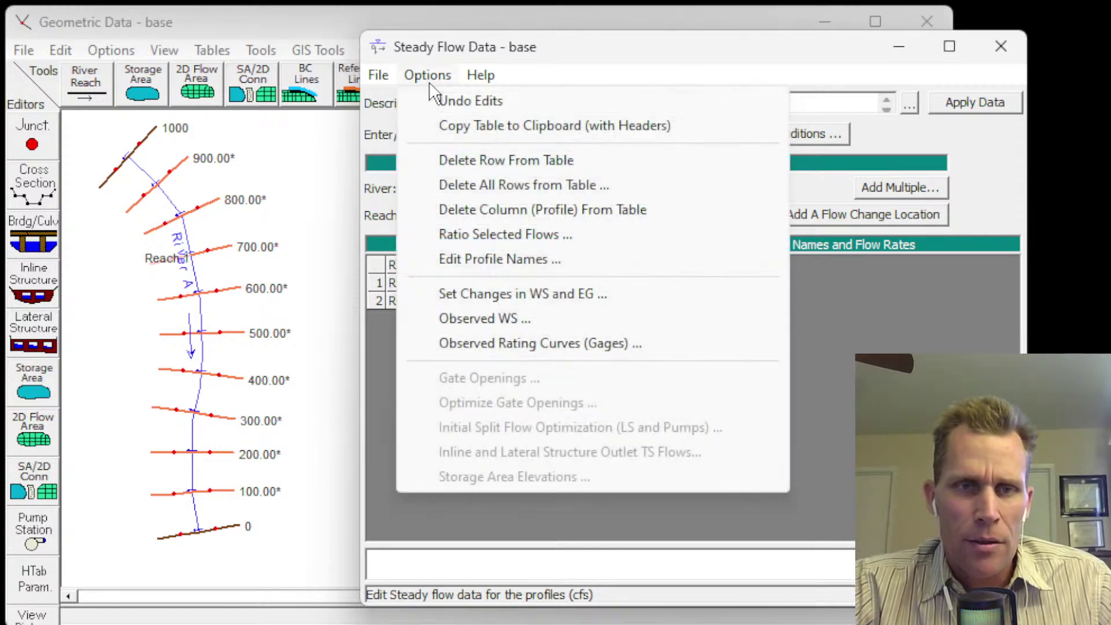
click(485, 165)
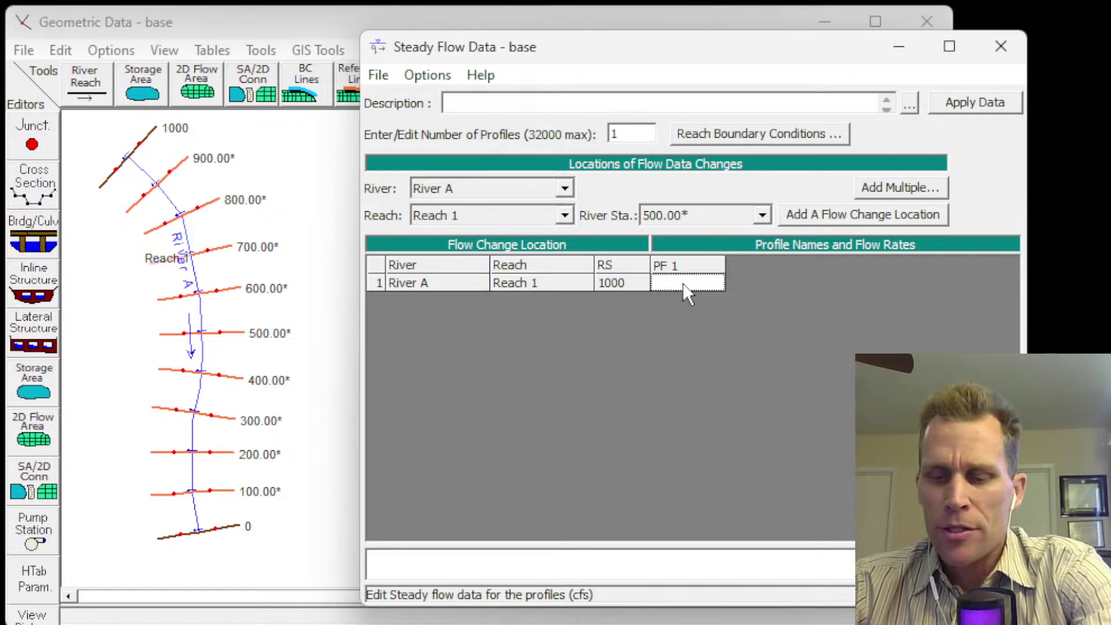
- Define two flow profiles at river station 1000, with 400 cfs for PF 1 and 600 cfs for PF 2
text(00)
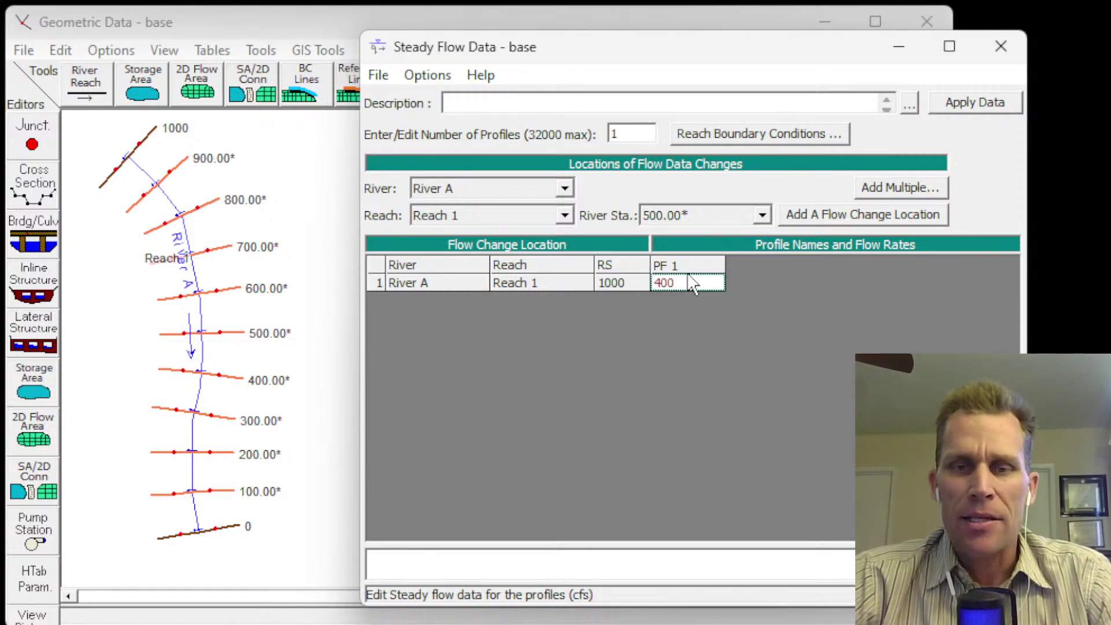
click(634, 134)
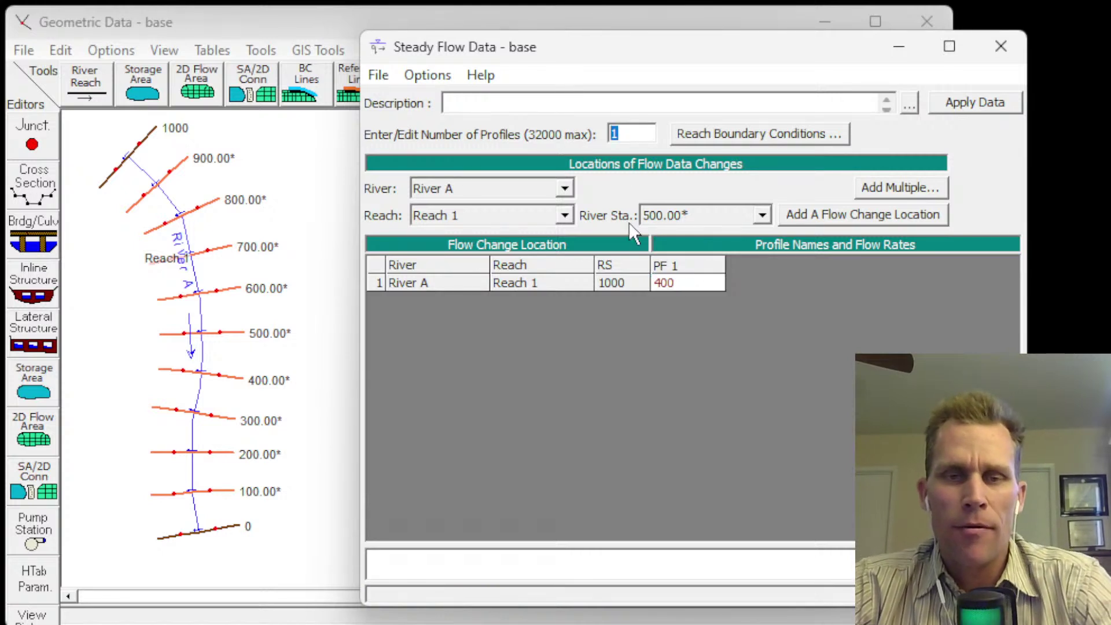
text(2)
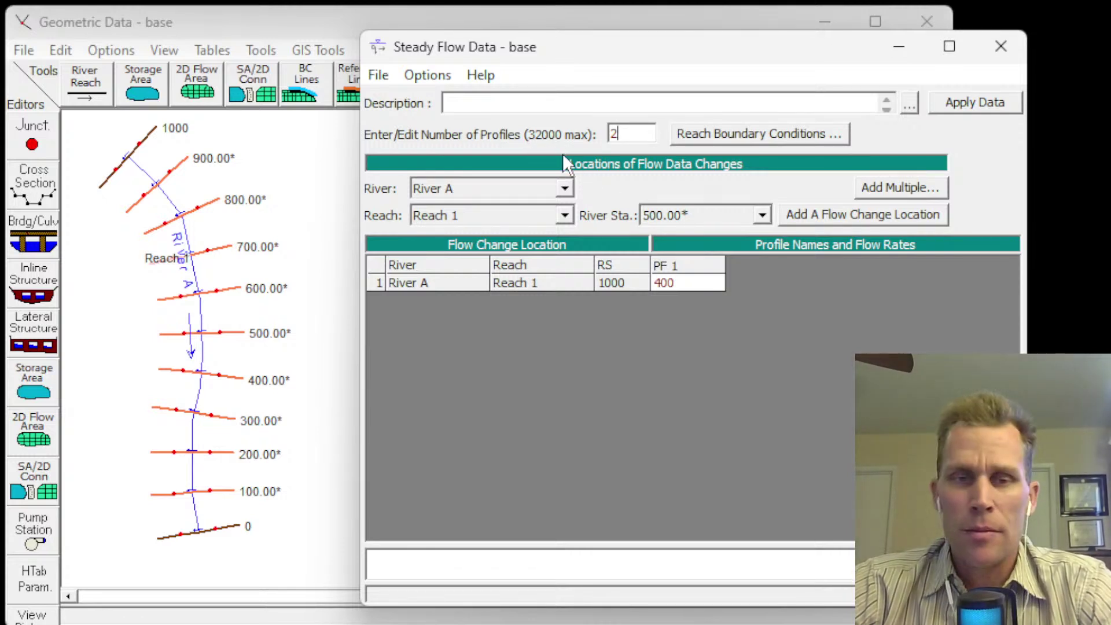
drag(621, 136, 596, 145)
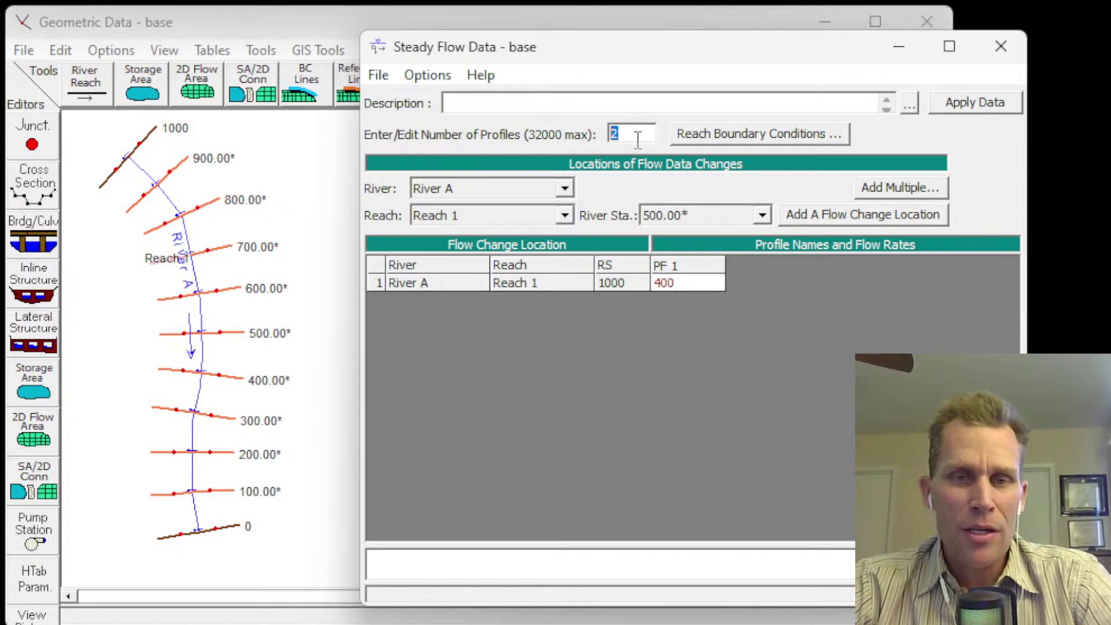
key(Tab)
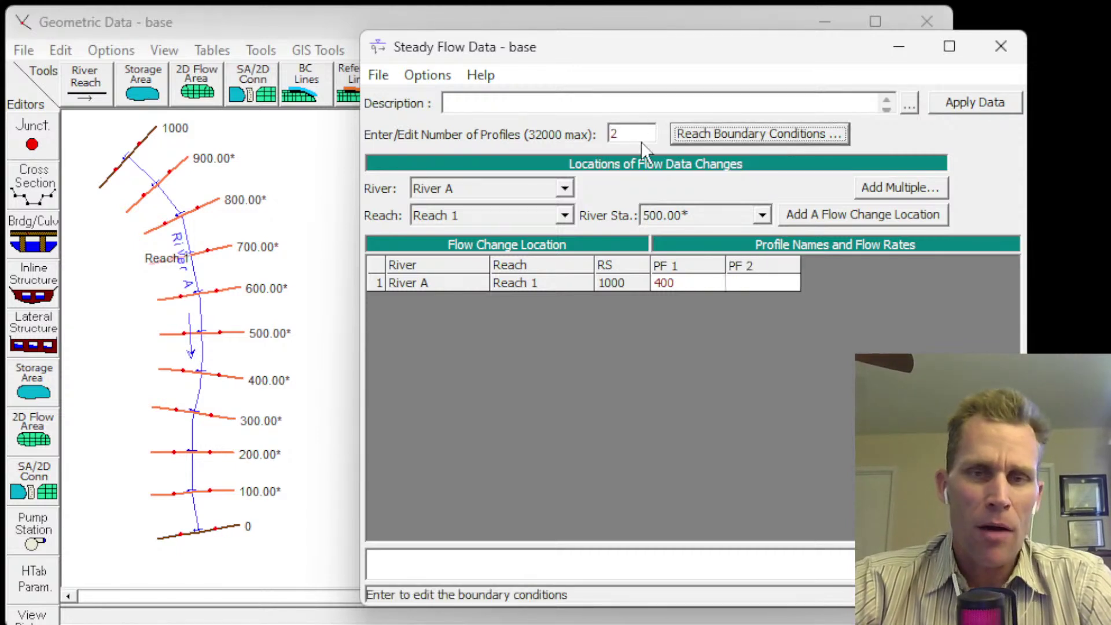
click(756, 288)
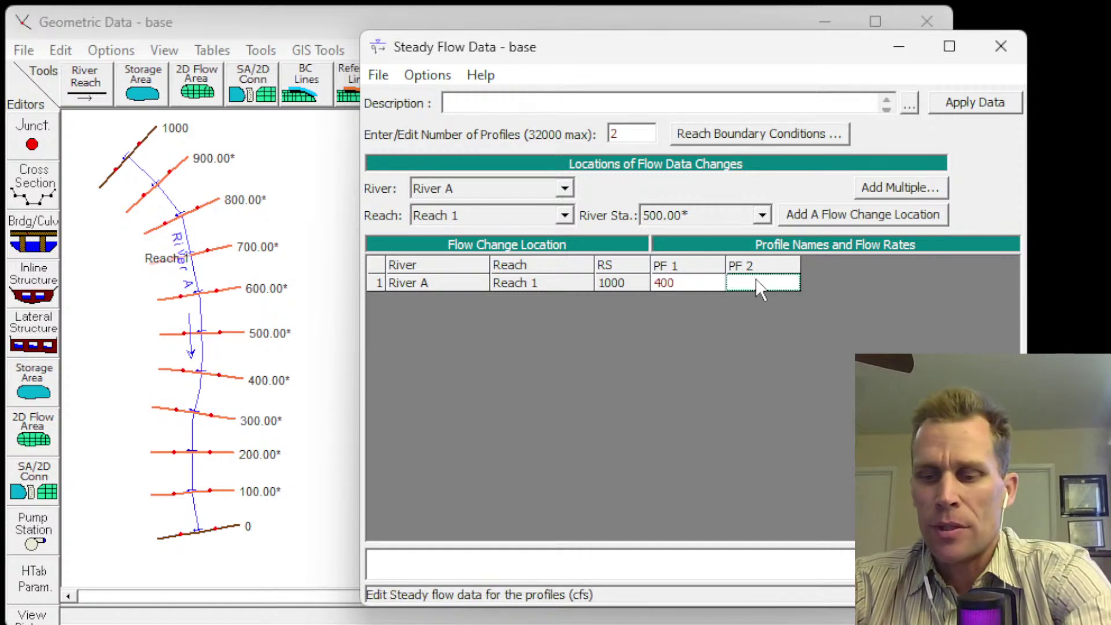
text(600)
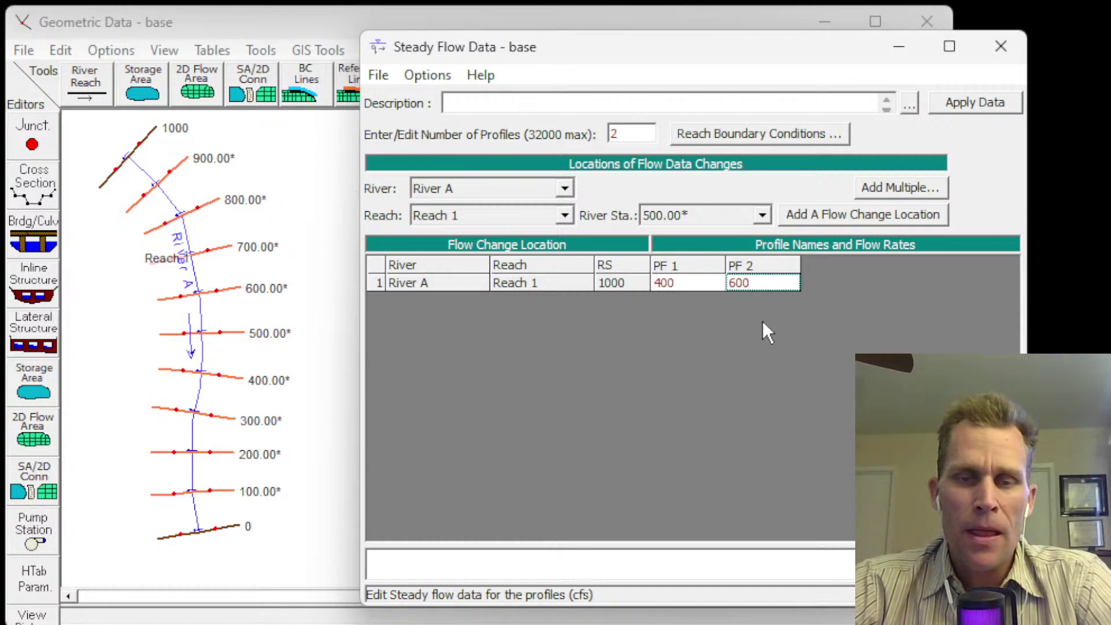
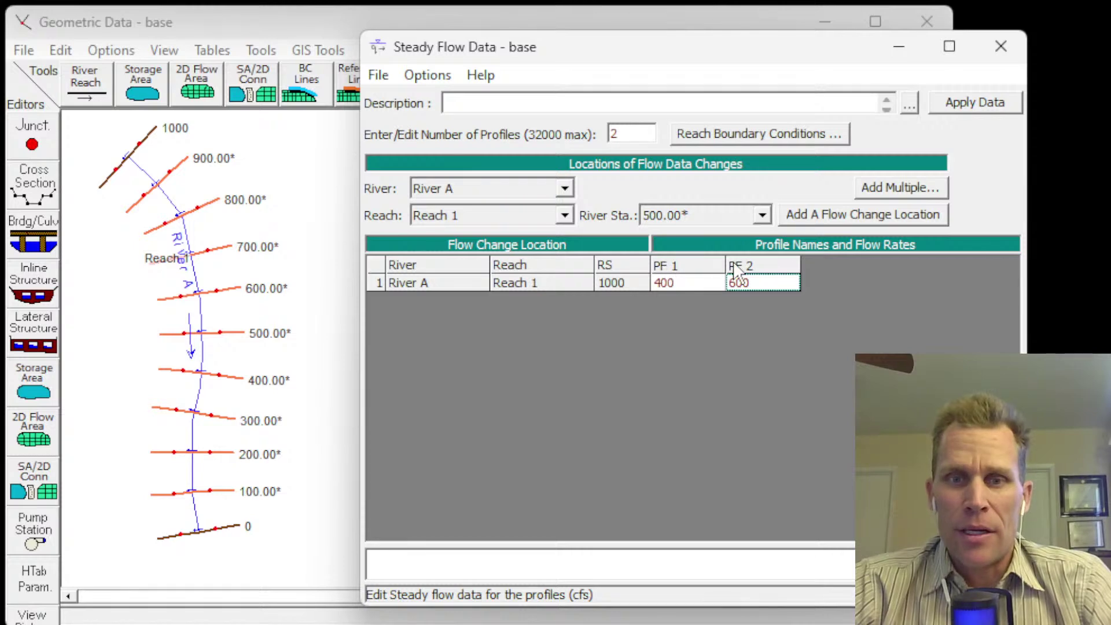
- Open the profile names editor for the steady flow data and rename profile 1 as 10-year
drag(546, 64, 497, 68)
click(377, 80)
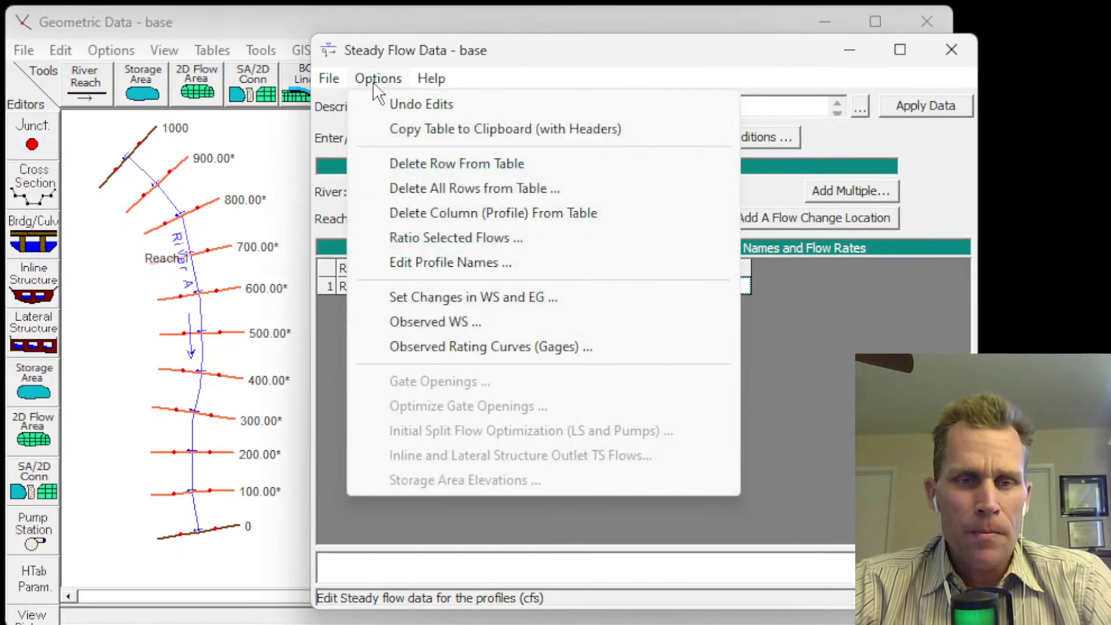
click(449, 264)
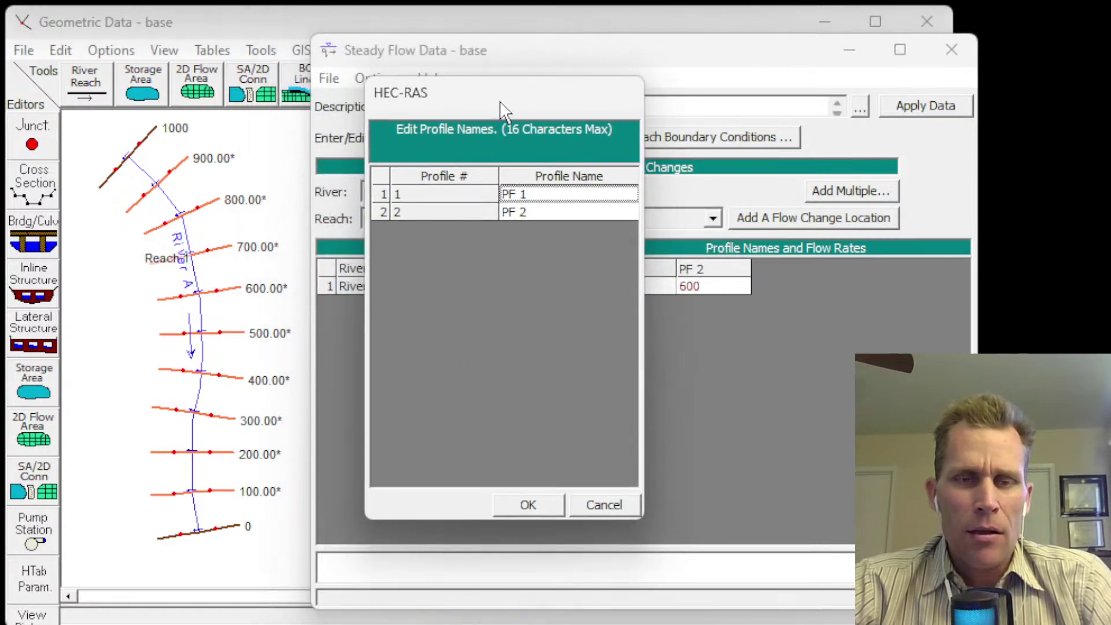
drag(502, 107, 498, 109)
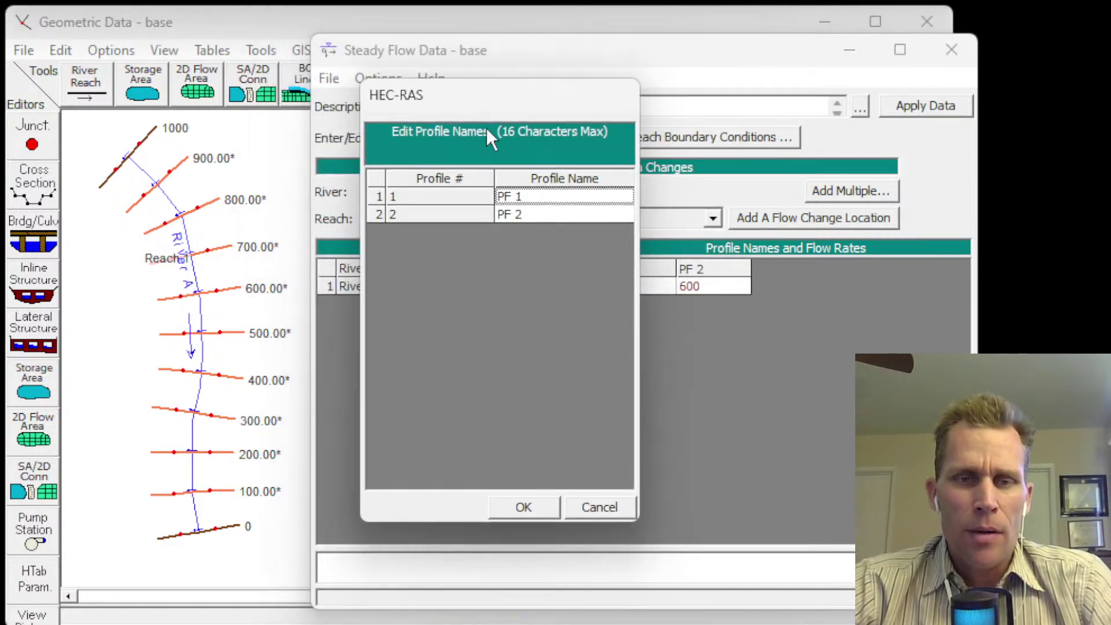
click(530, 197)
key(BackSpace)
key(BackSpace)
key(BackSpace)
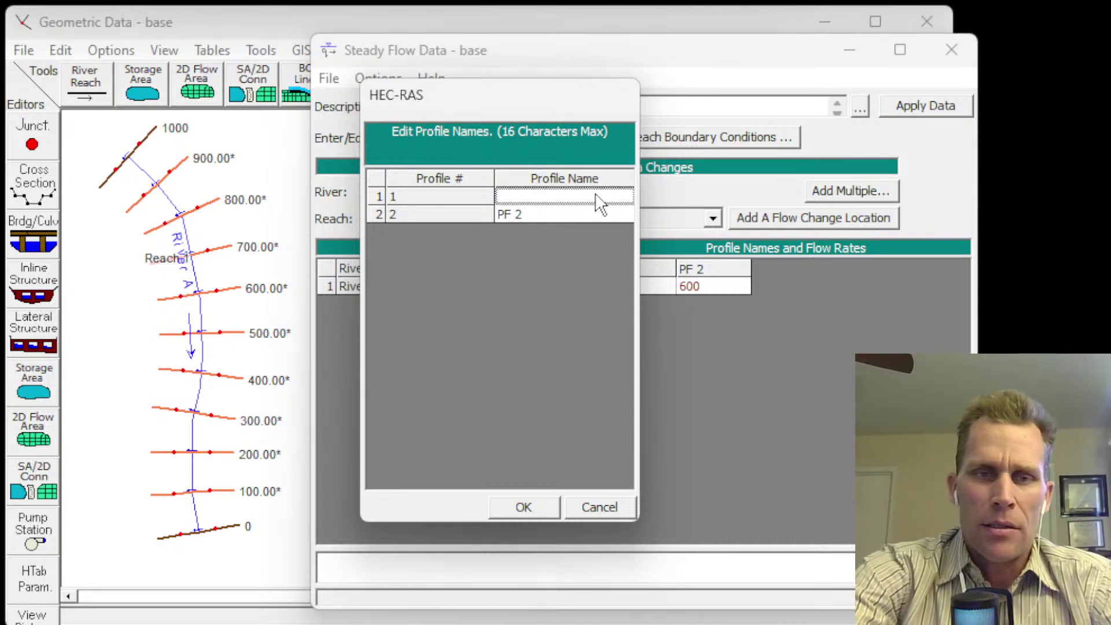
text(100)
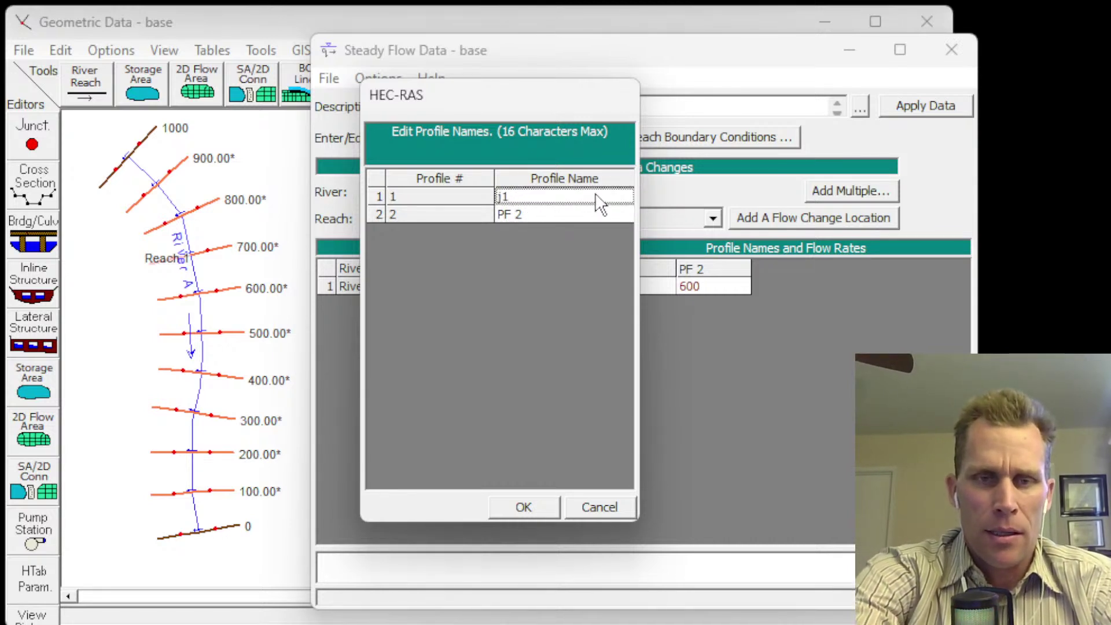
key(BackSpace)
key(BackSpace)
key(BackSpace)
text(10-)
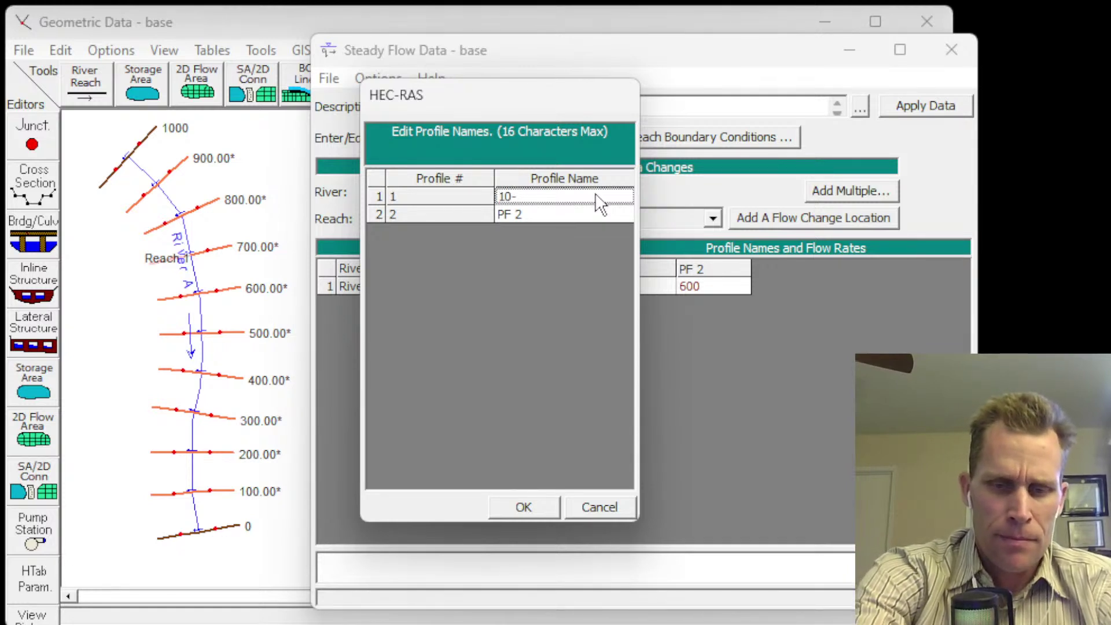
text(year)
key(Return)
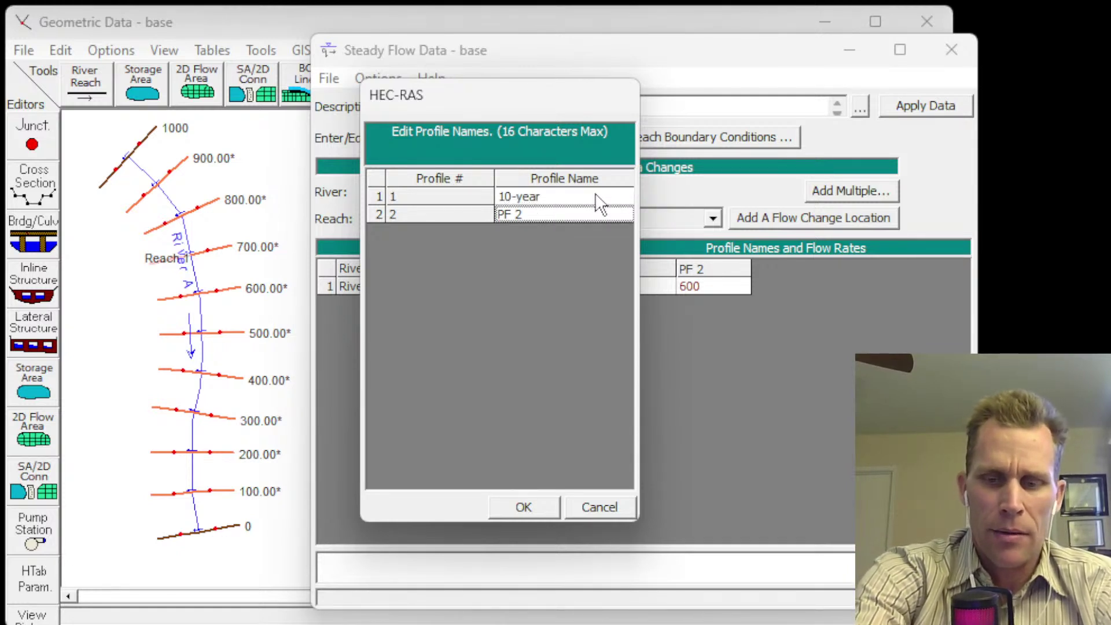
- Rename profile 2 as 100-year and accept the edited profile names
key(BackSpace)
key(BackSpace)
key(BackSpace)
key(BackSpace)
text(100-)
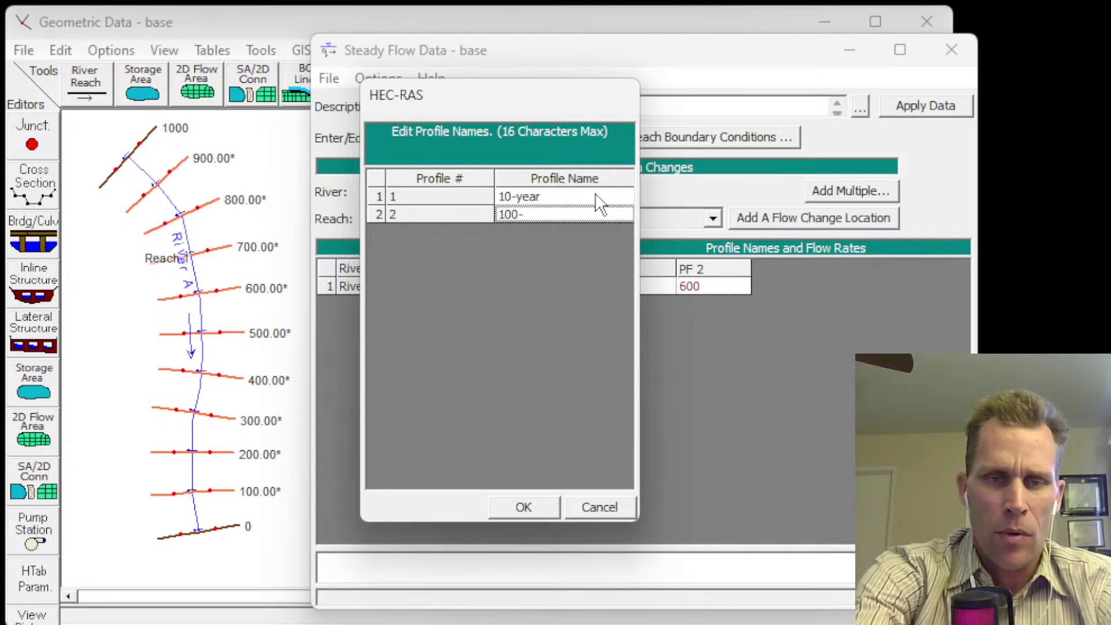
text(yaer)
key(BackSpace)
key(BackSpace)
key(BackSpace)
text(ear)
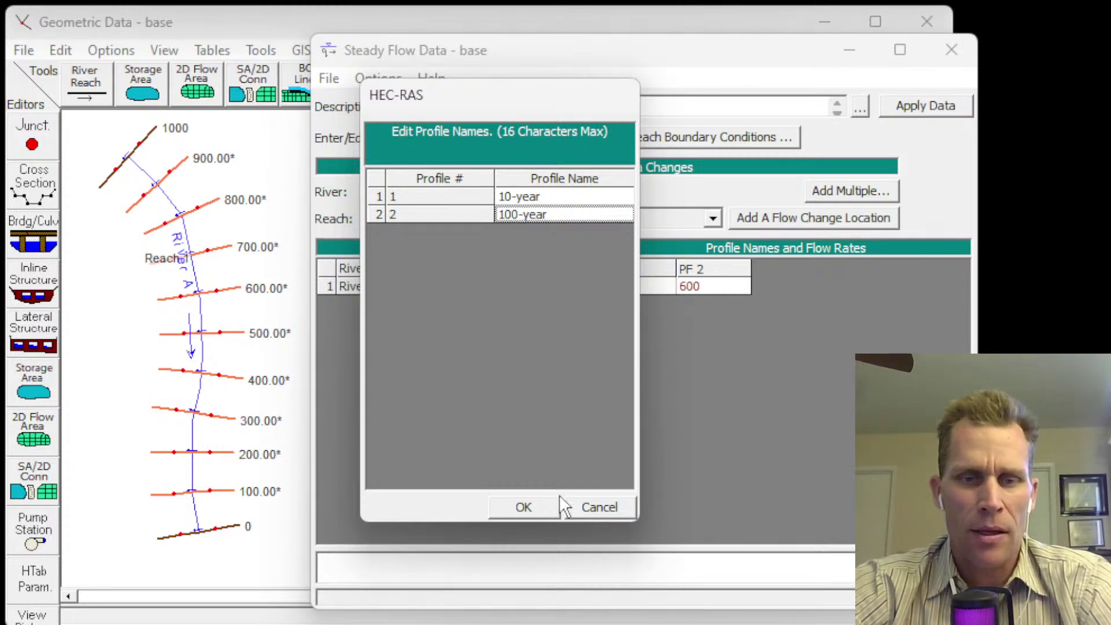
click(550, 509)
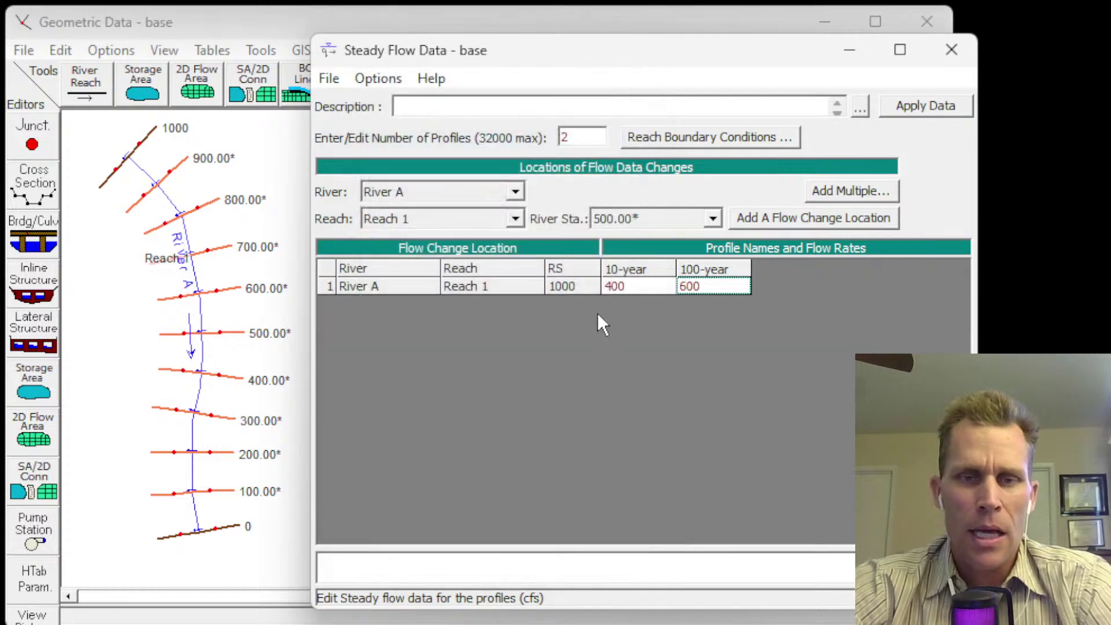
click(636, 288)
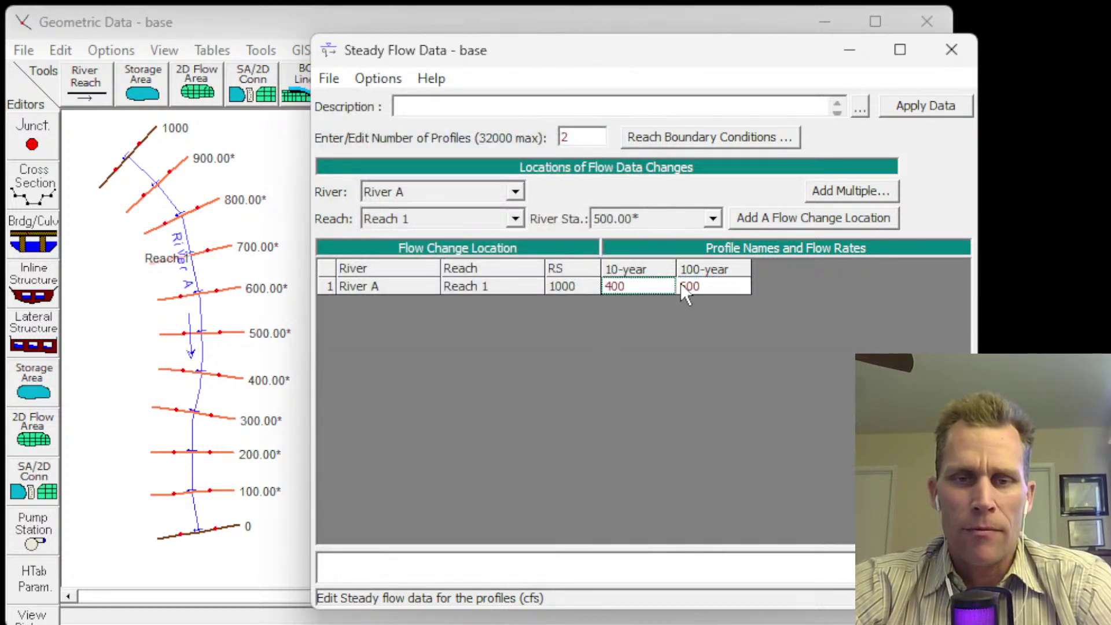
click(707, 286)
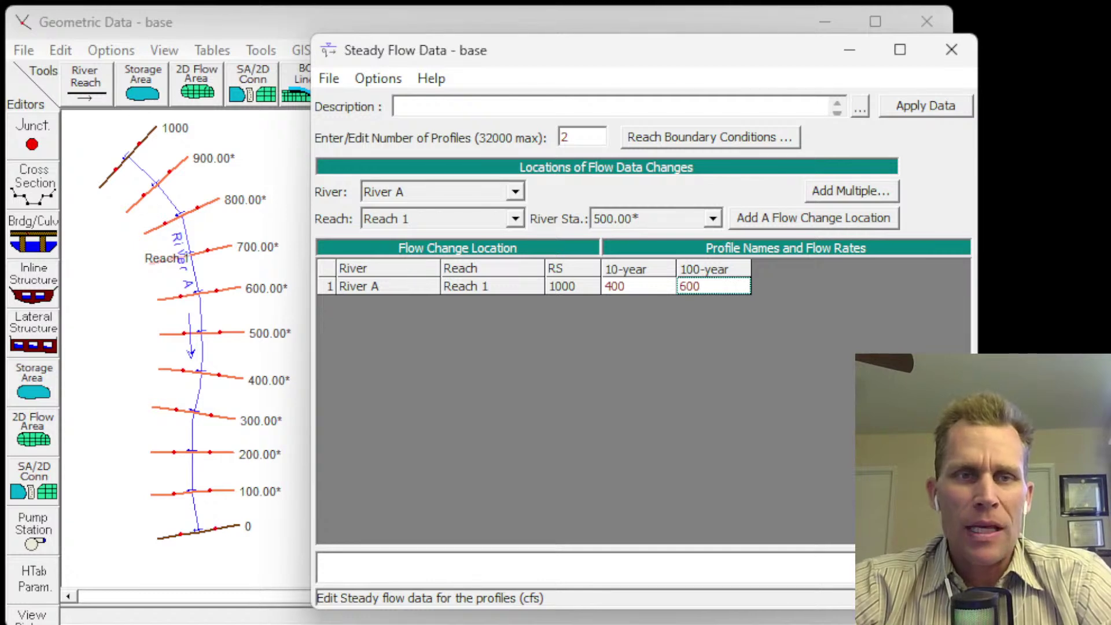
- Check the flow regime setting in the steady flow analysis window, keeping Subcritical, and close the window
drag(434, 153, 524, 151)
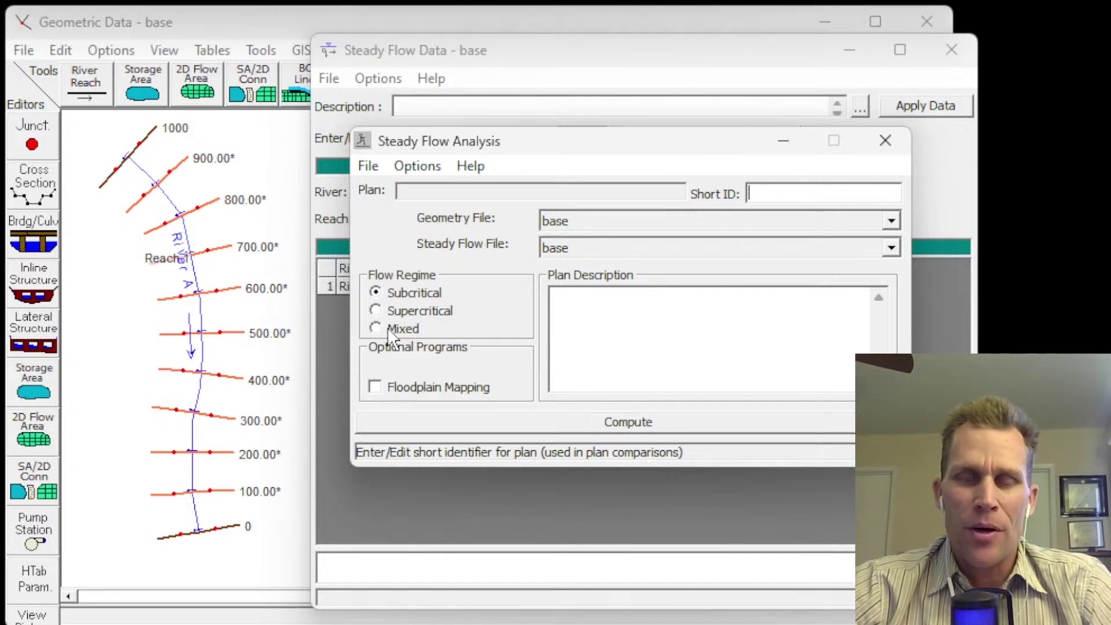
click(376, 294)
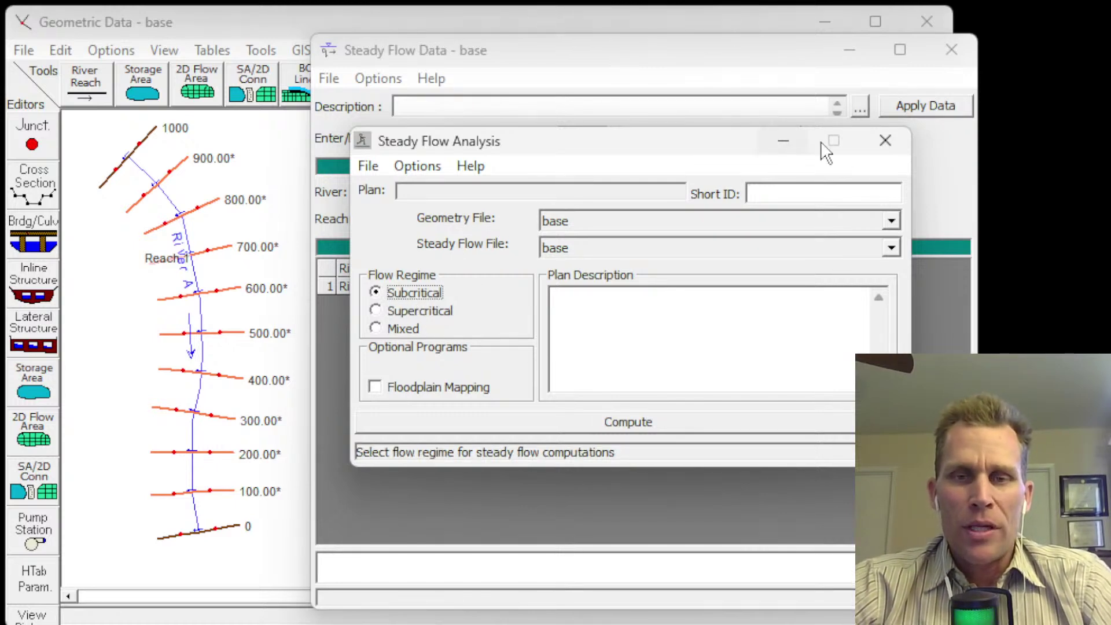
click(885, 141)
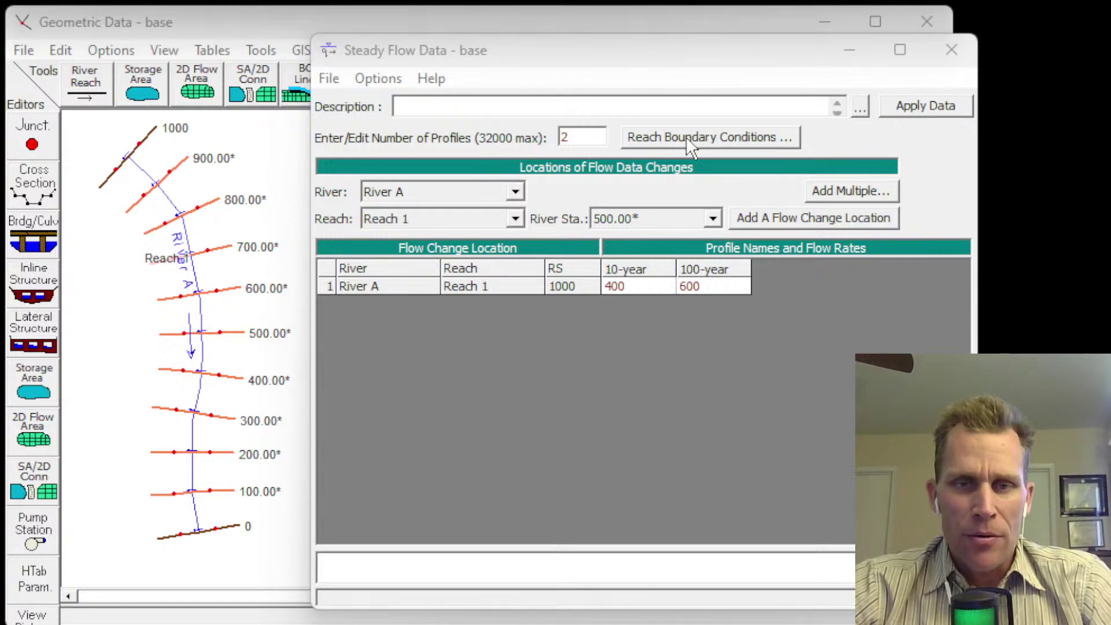
- Set the downstream boundary condition of River A, Reach 1, to normal depth with a slope of 0.002 for all profiles
click(686, 137)
click(735, 290)
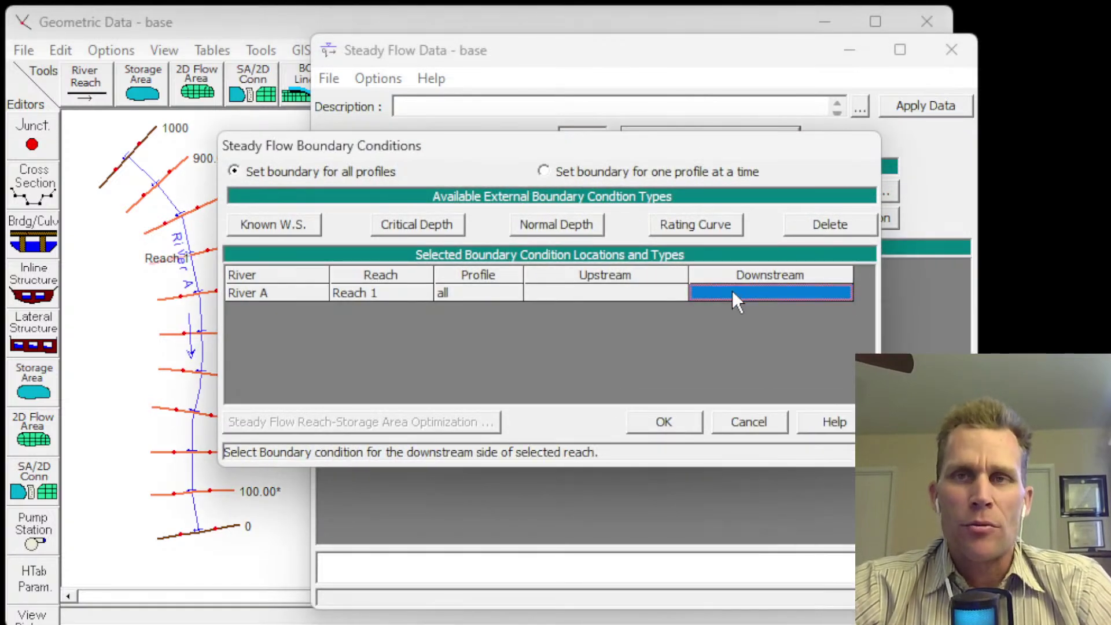
drag(684, 153, 776, 163)
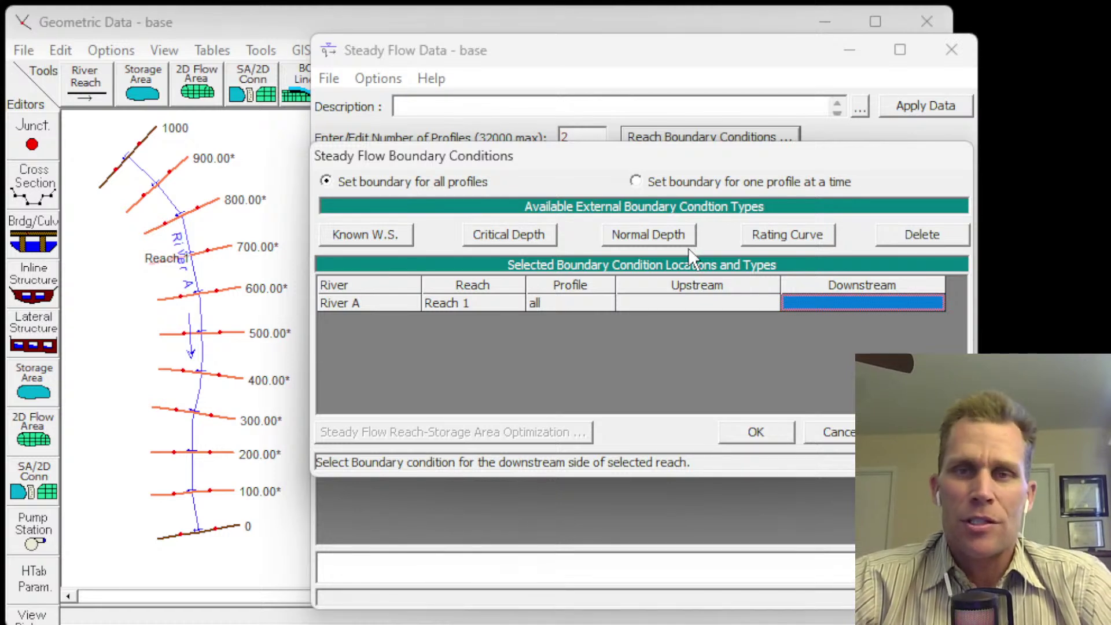
click(646, 237)
drag(664, 278, 583, 241)
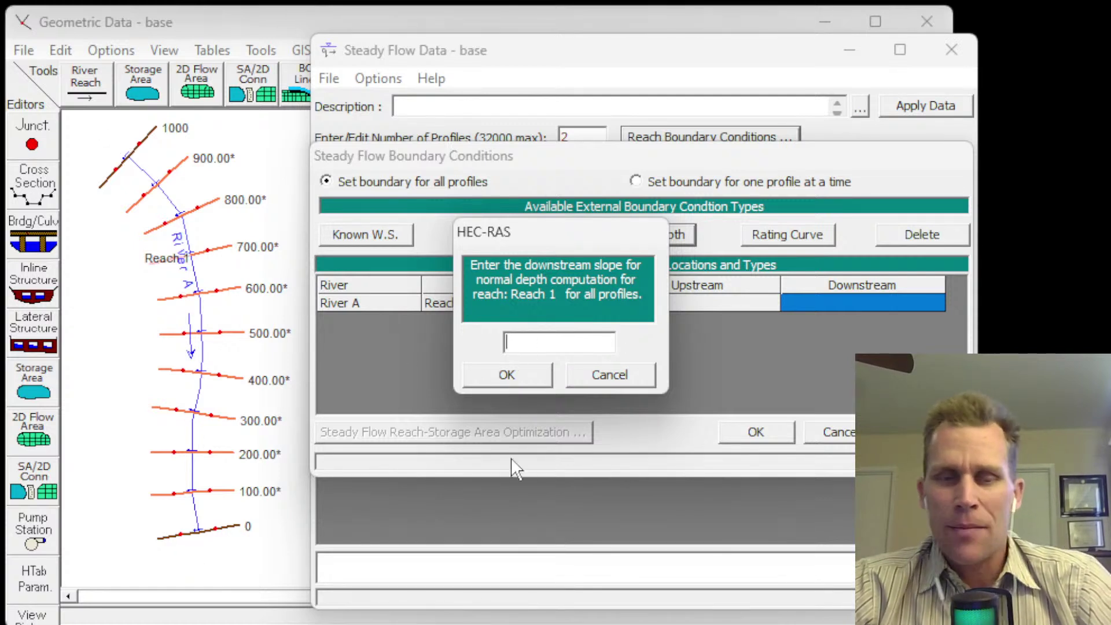
text(0.)
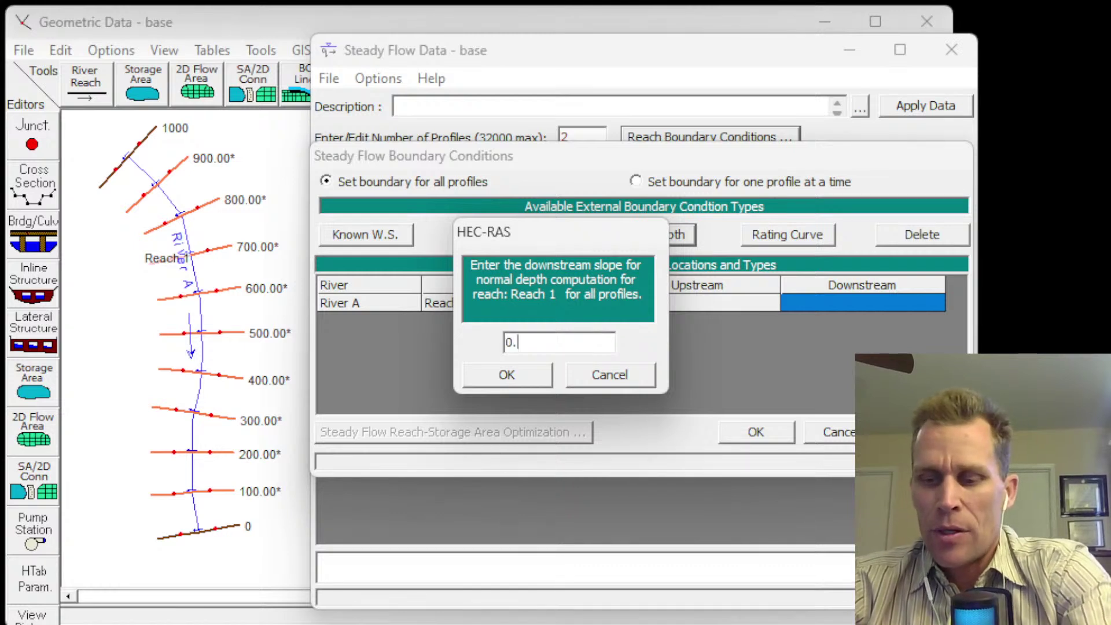
text(002)
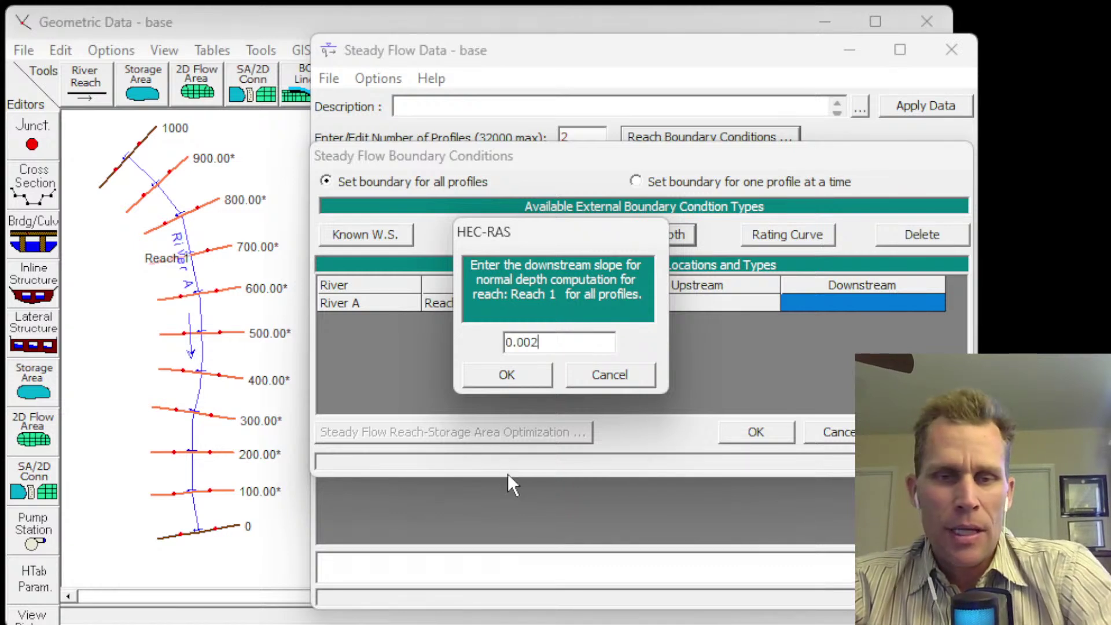
click(516, 382)
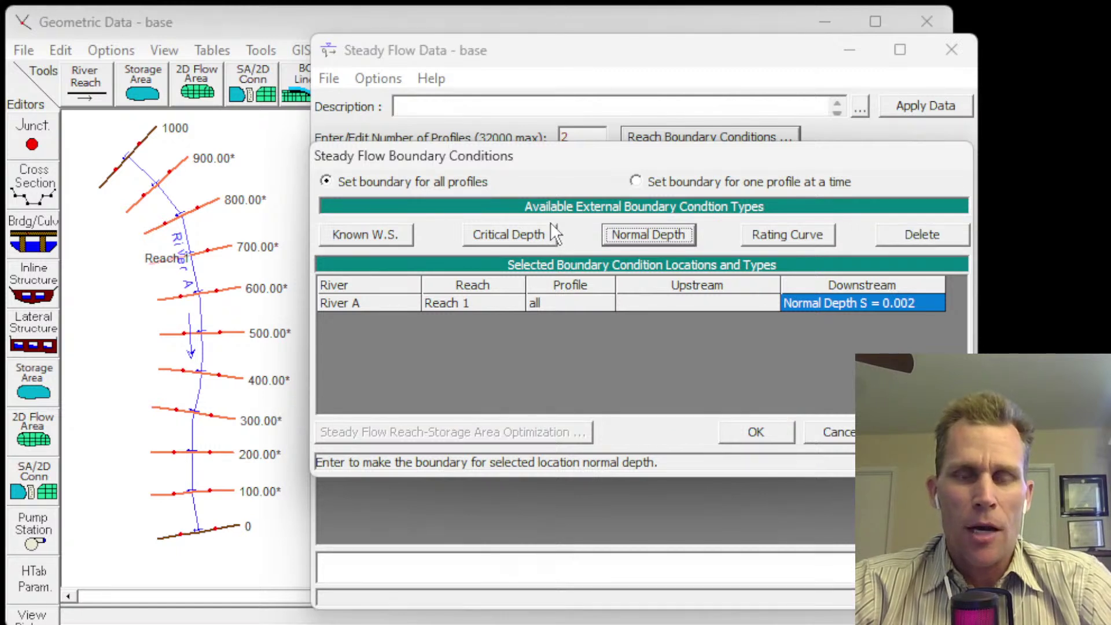
- View the boundary conditions one profile at a time, return to setting them for all profiles, and accept them
click(636, 183)
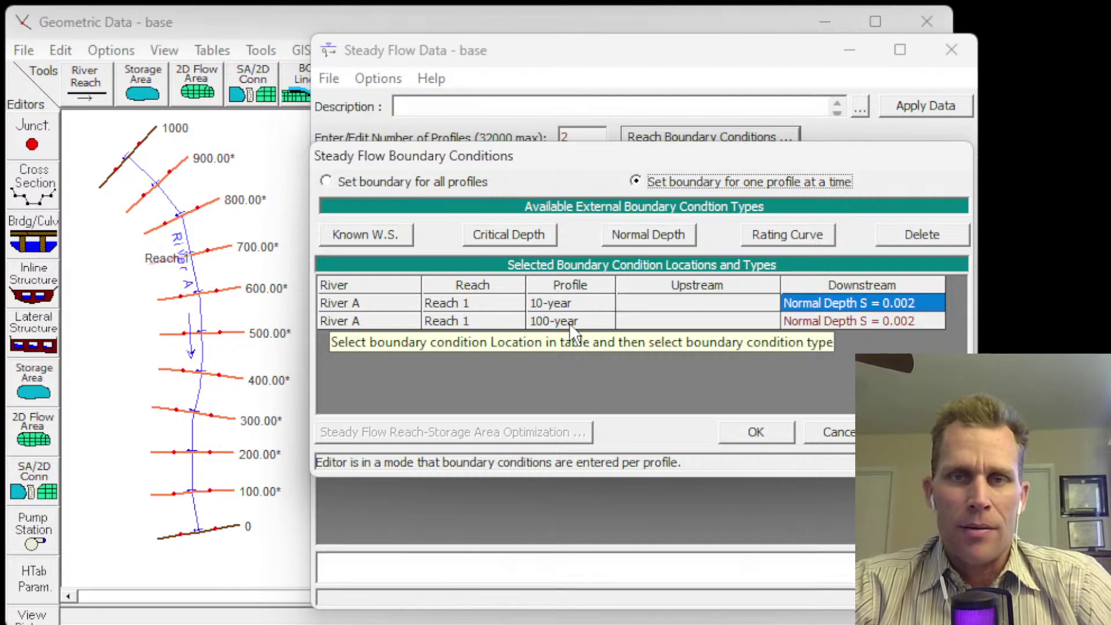
click(329, 182)
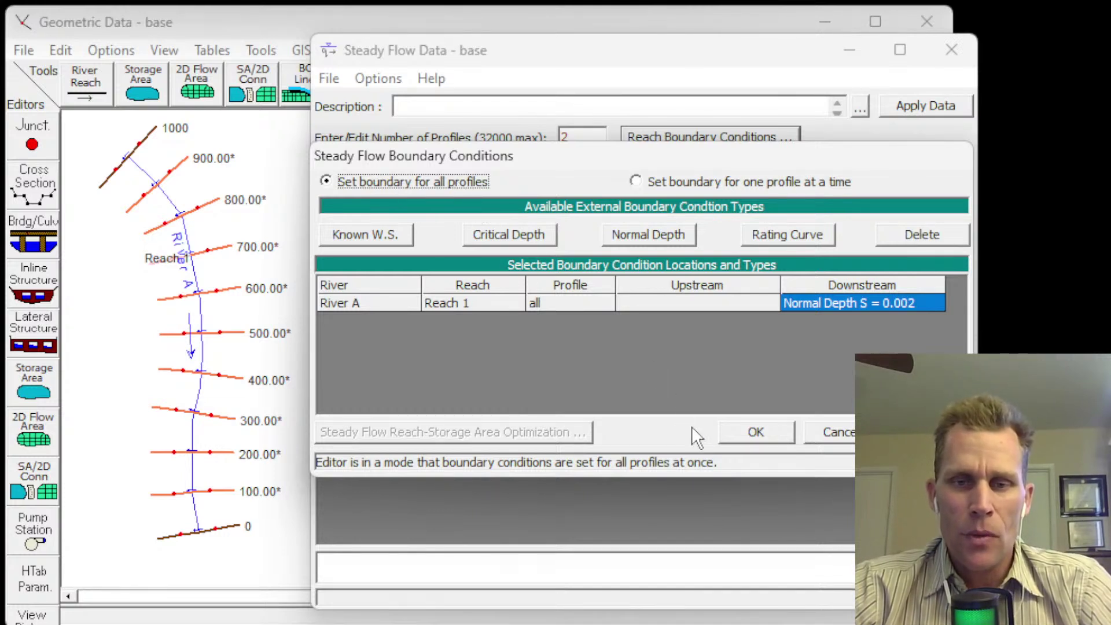
click(758, 433)
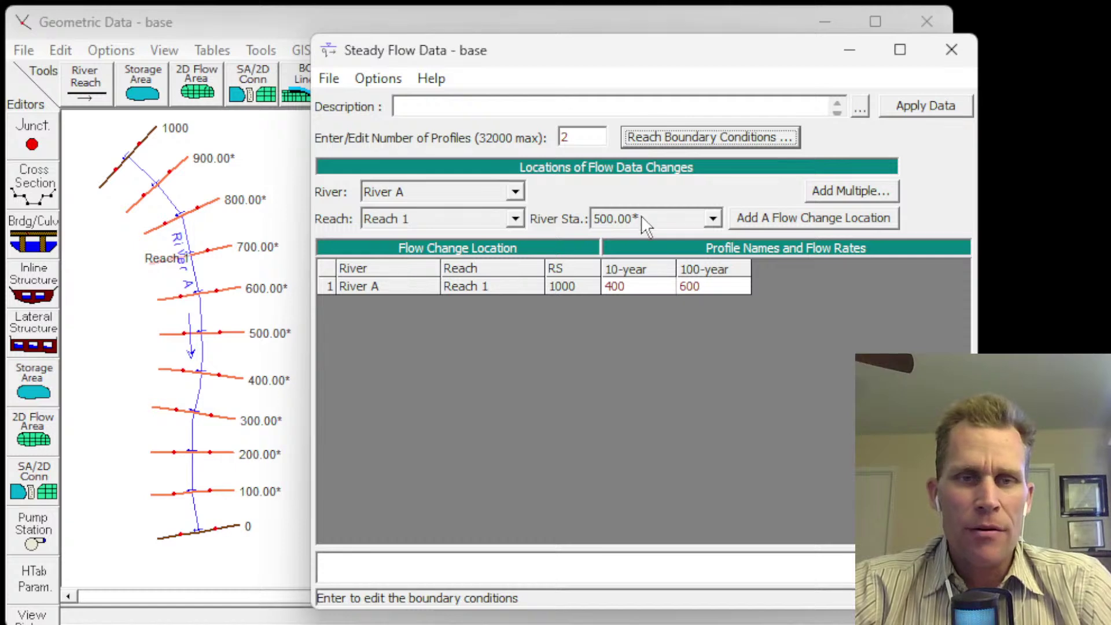
- Save the steady flow data and close its editor
click(338, 80)
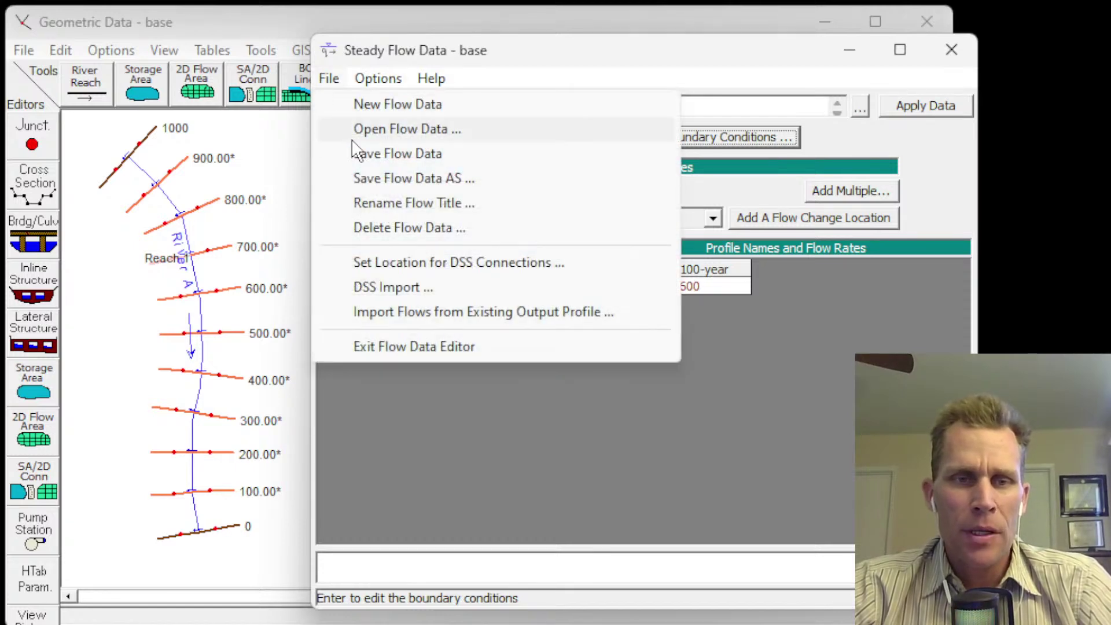
click(392, 155)
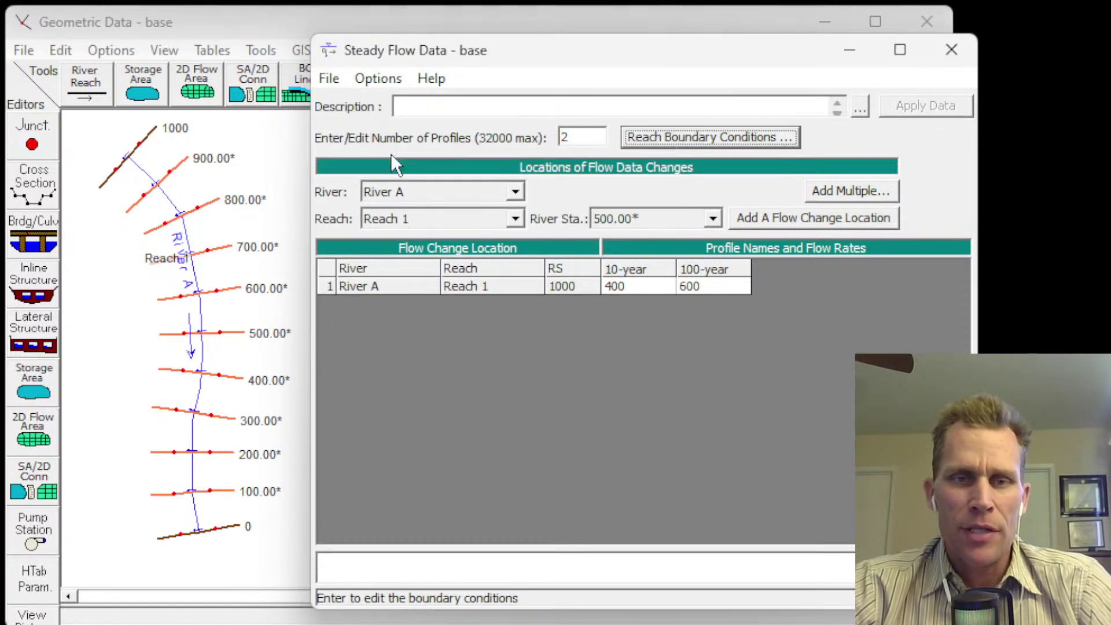
click(953, 51)
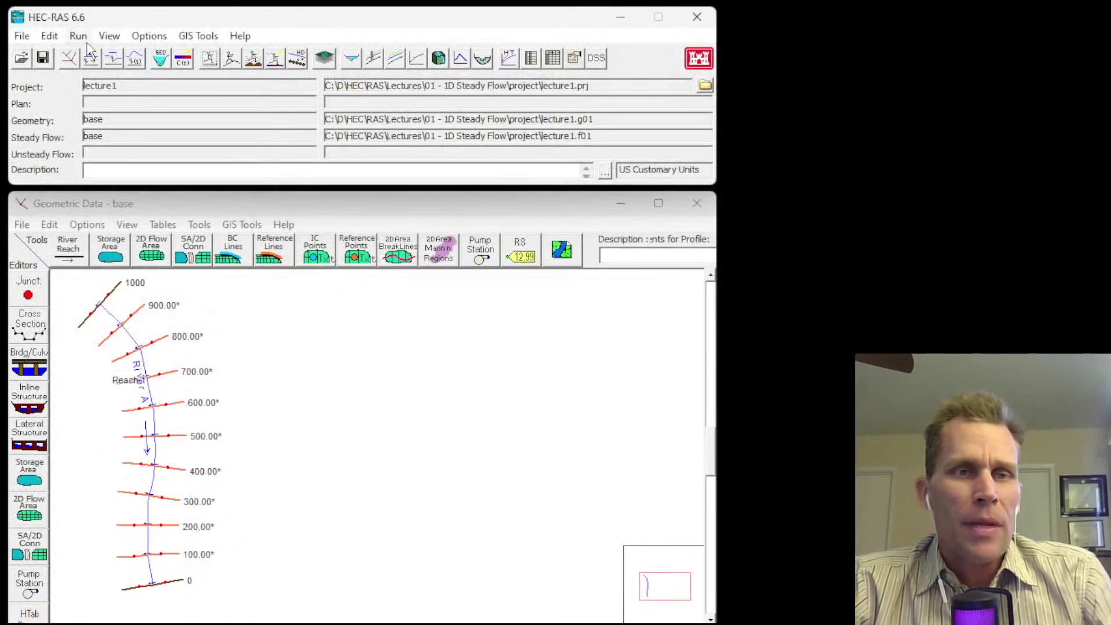
click(79, 37)
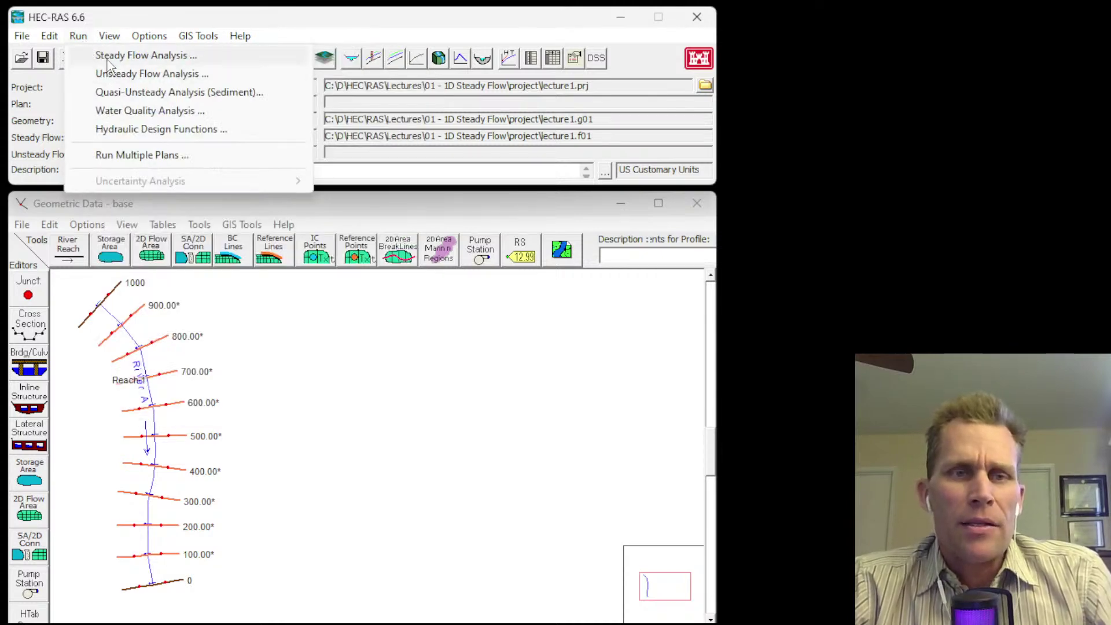
click(115, 58)
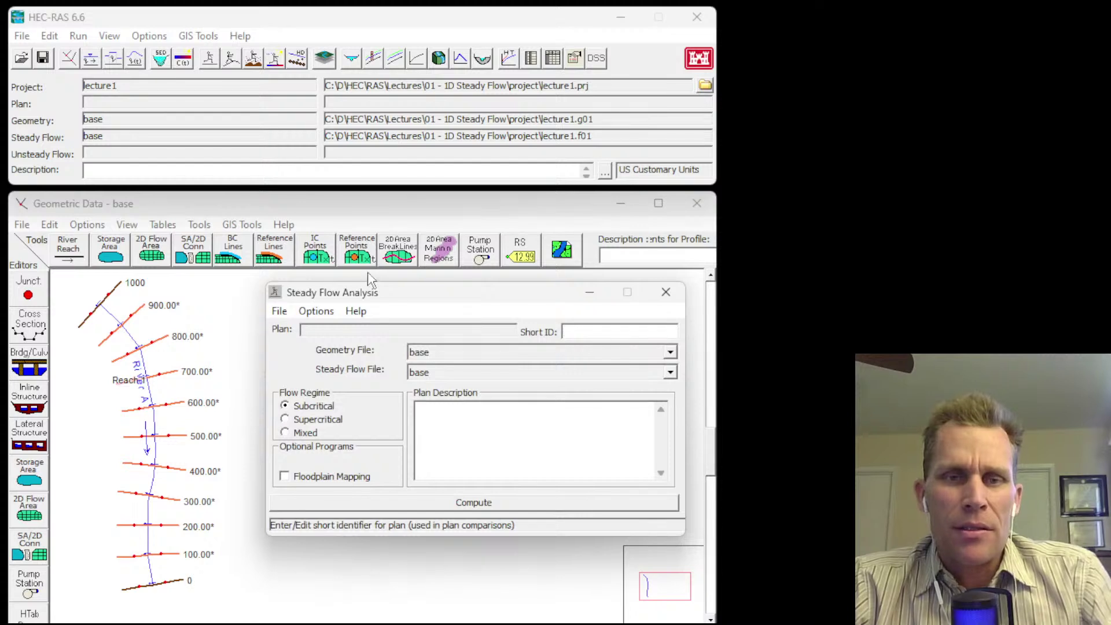
drag(393, 297, 370, 305)
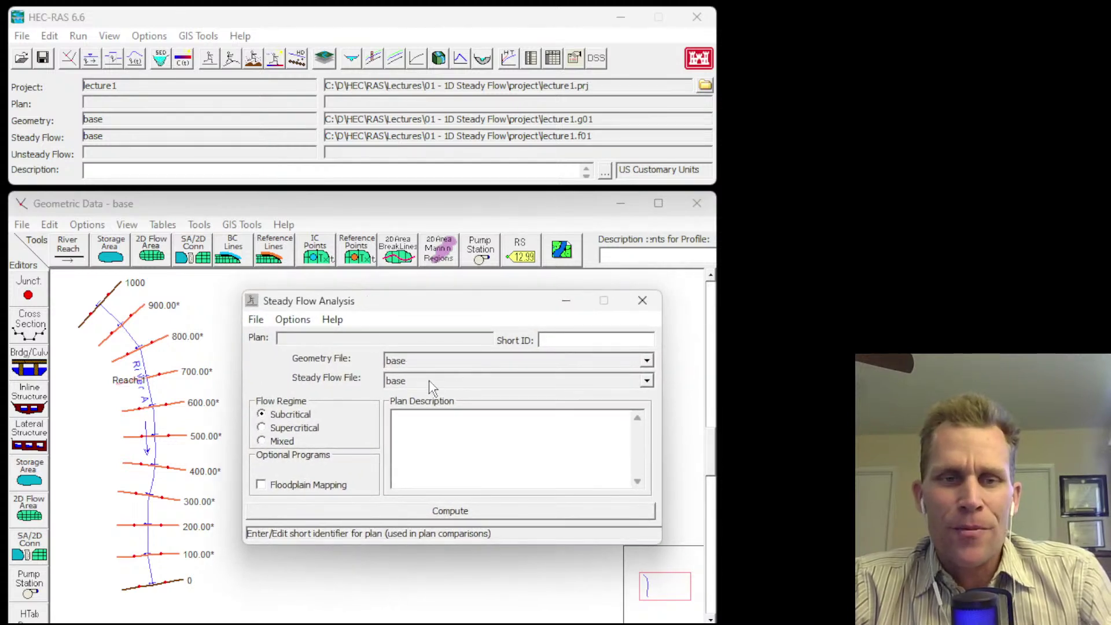
click(646, 306)
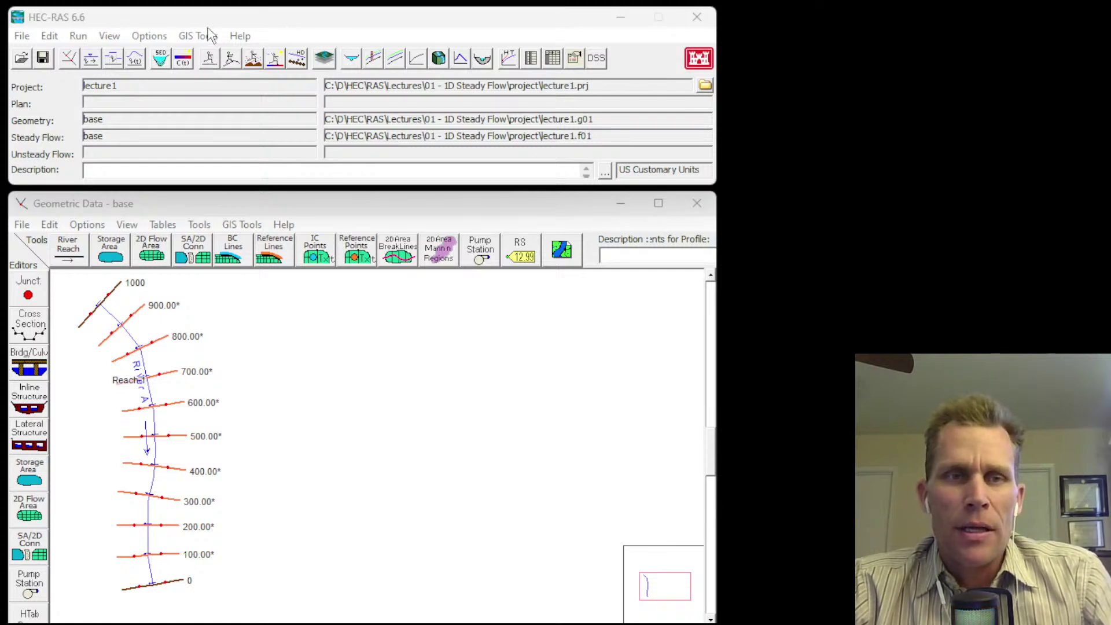
- Open the steady flow analysis and select base as both the geometry file and the steady flow file
click(210, 64)
drag(366, 307, 351, 293)
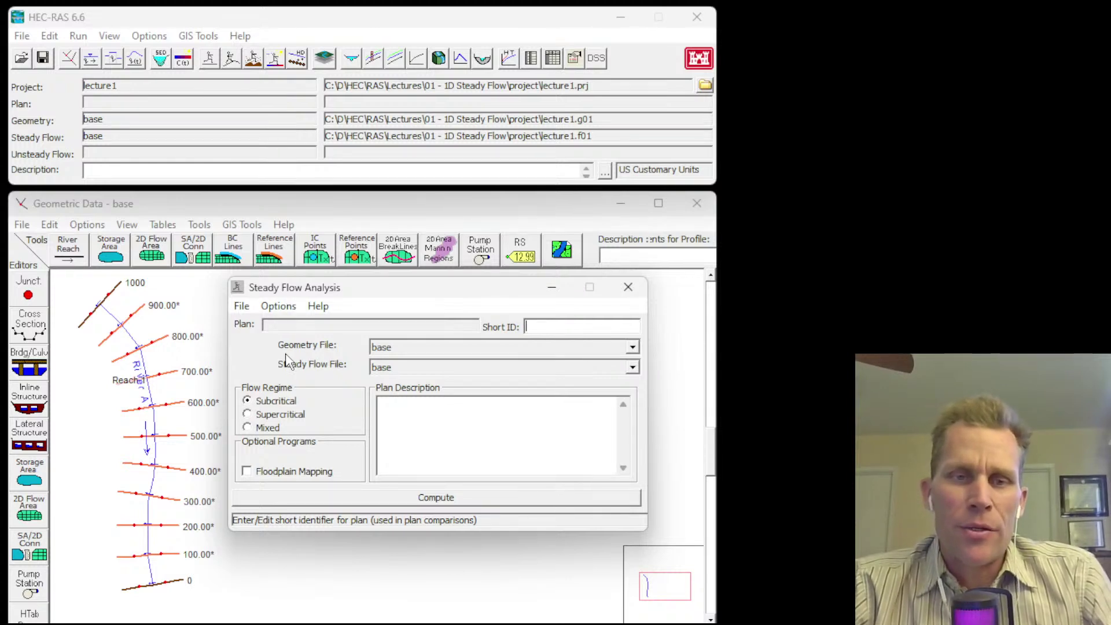
click(399, 347)
click(401, 360)
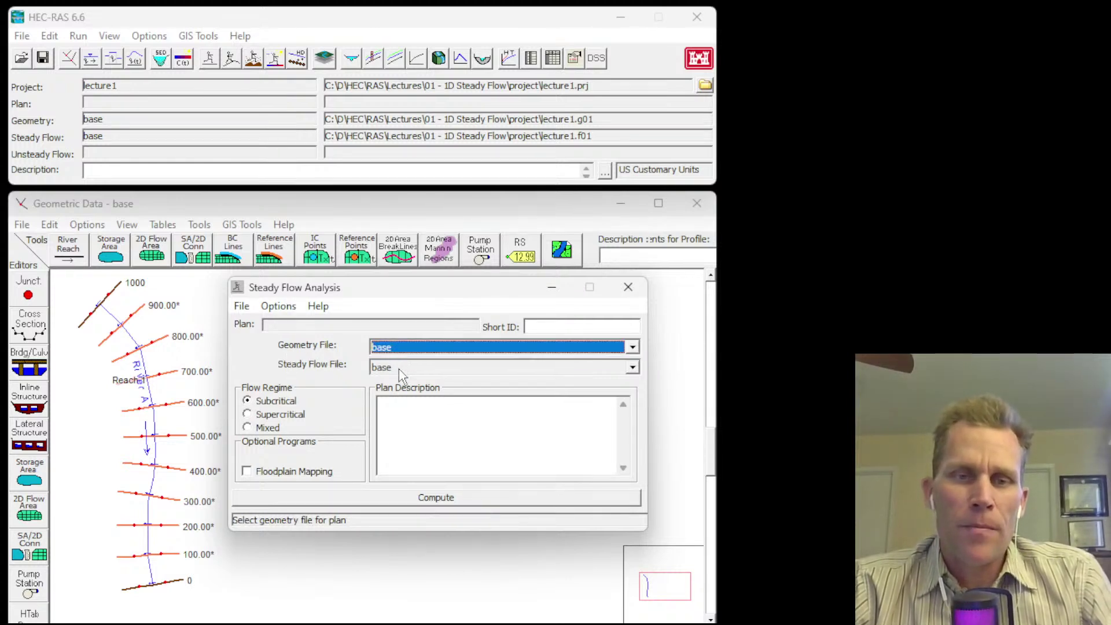
click(401, 370)
click(401, 377)
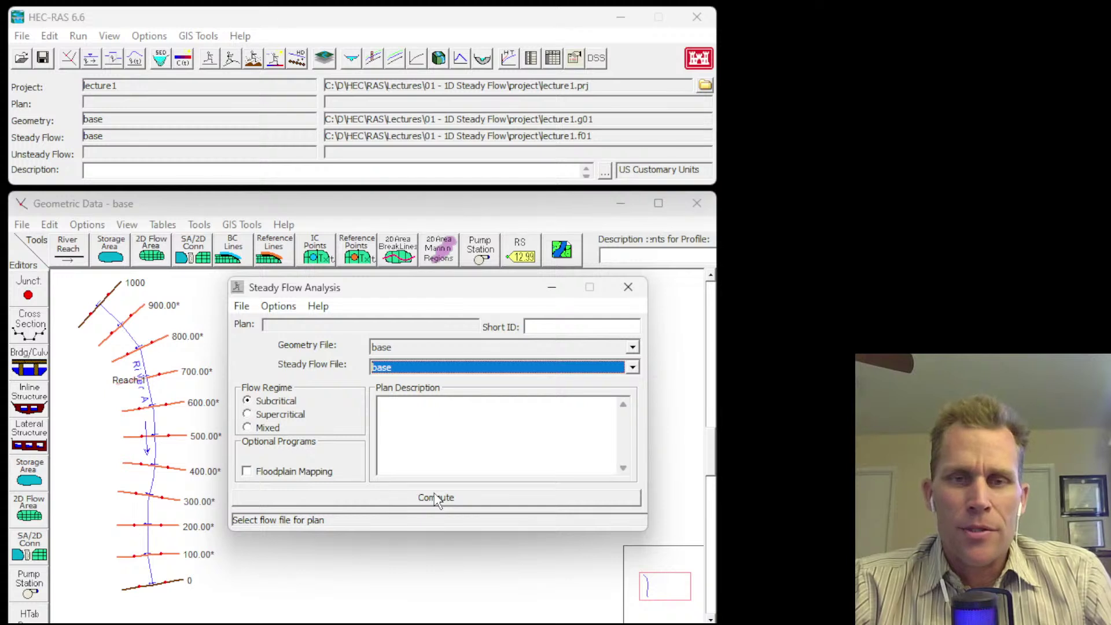
- Set the critical depth output option of the steady flow analysis so that critical depth is always calculated
click(279, 306)
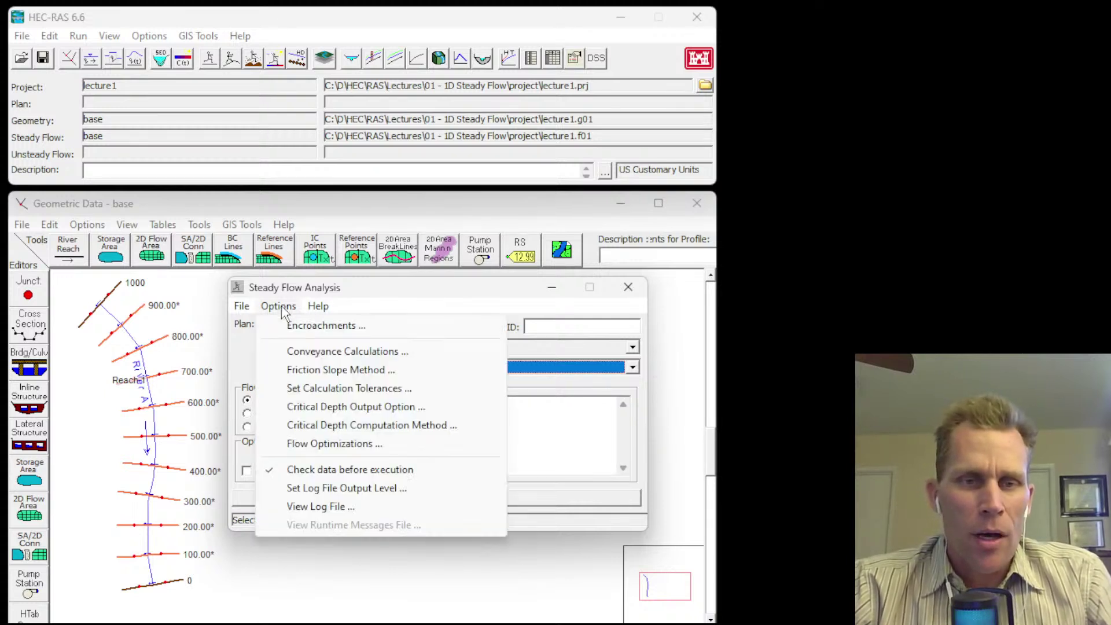
click(319, 413)
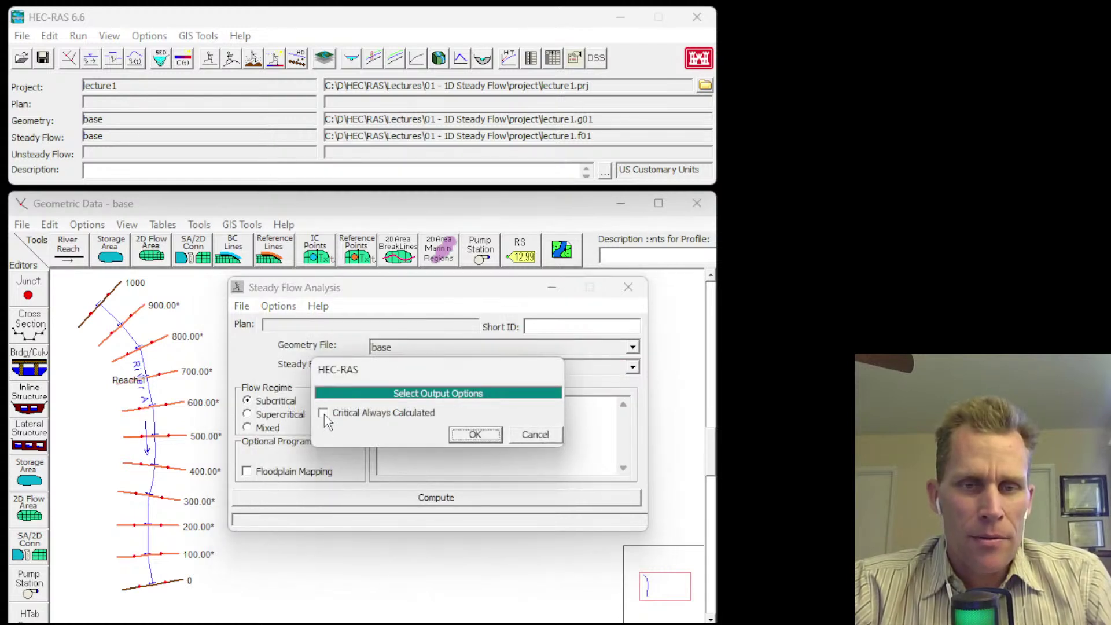
click(323, 413)
click(475, 434)
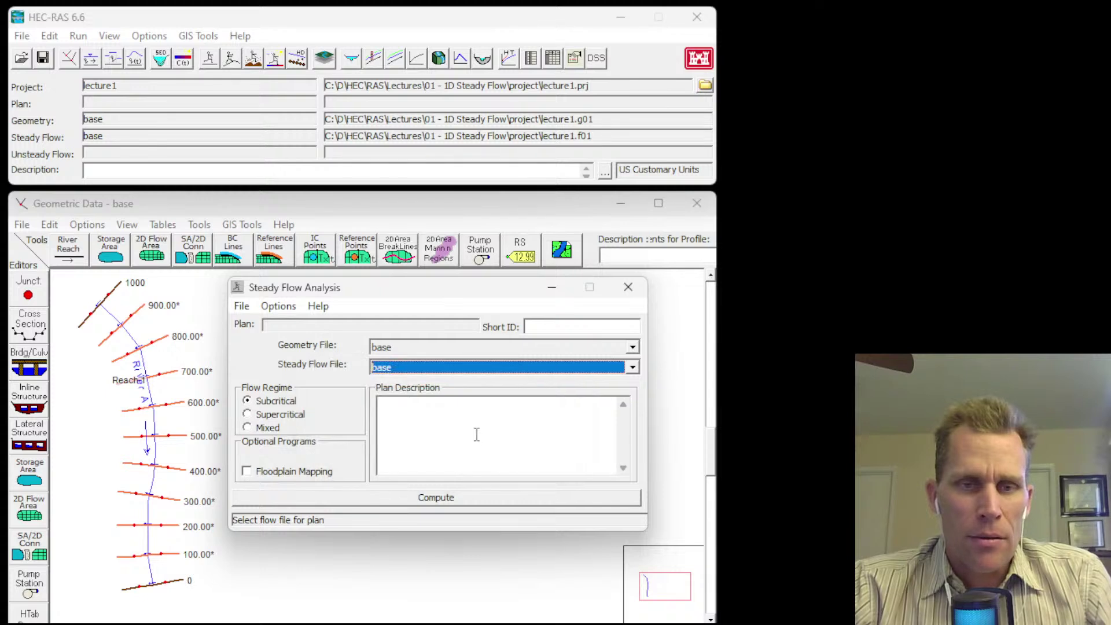
click(279, 308)
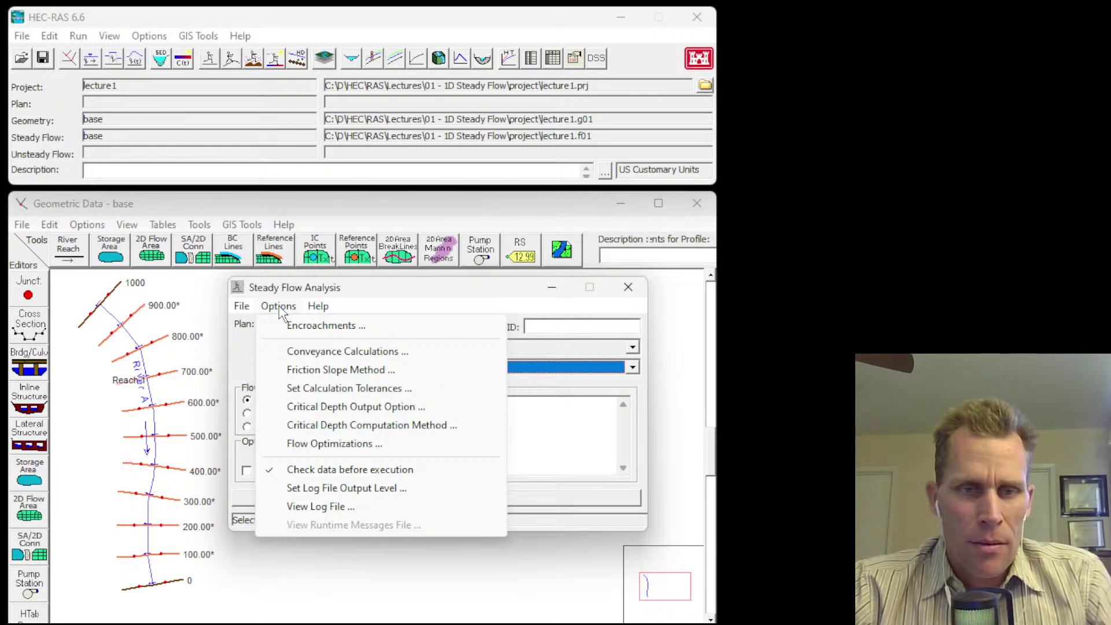
click(278, 307)
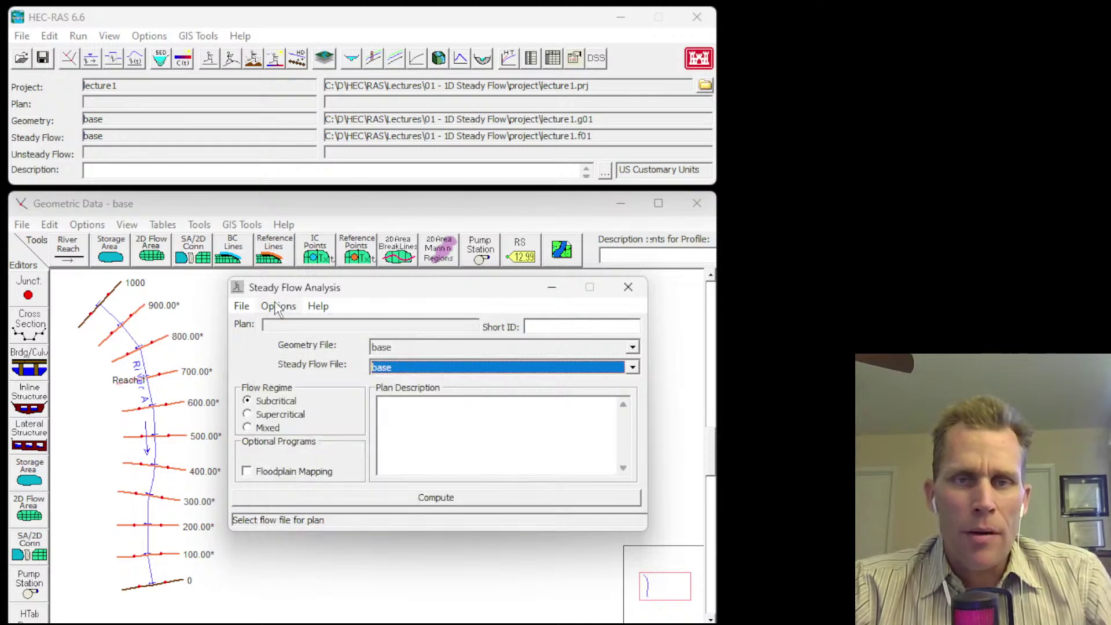
- Save the steady flow plan with the title base in the project folder
click(241, 306)
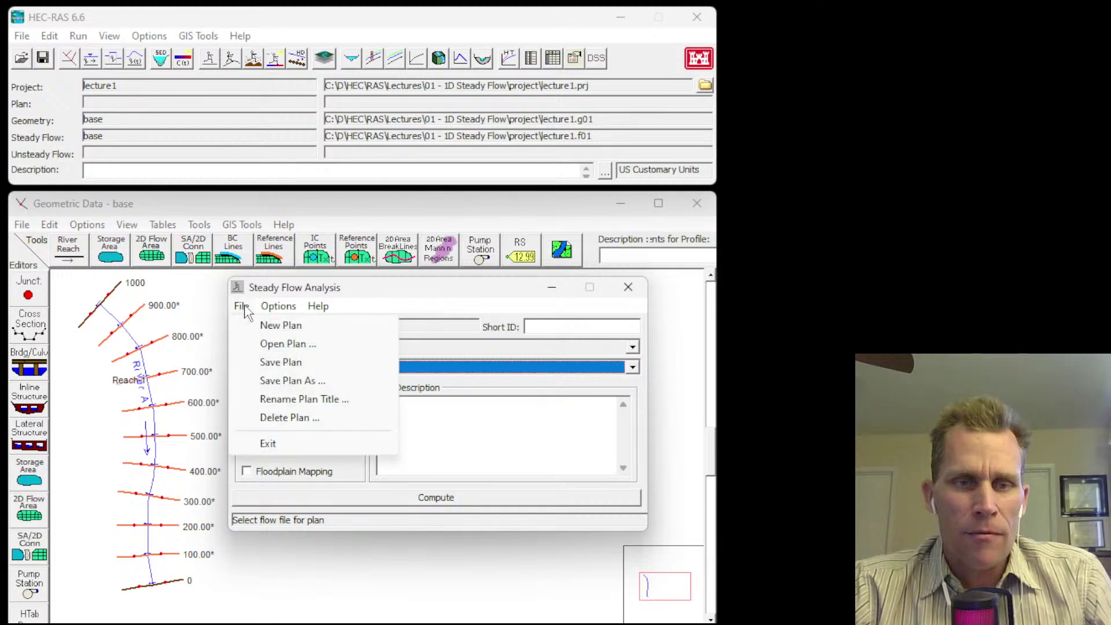
click(279, 365)
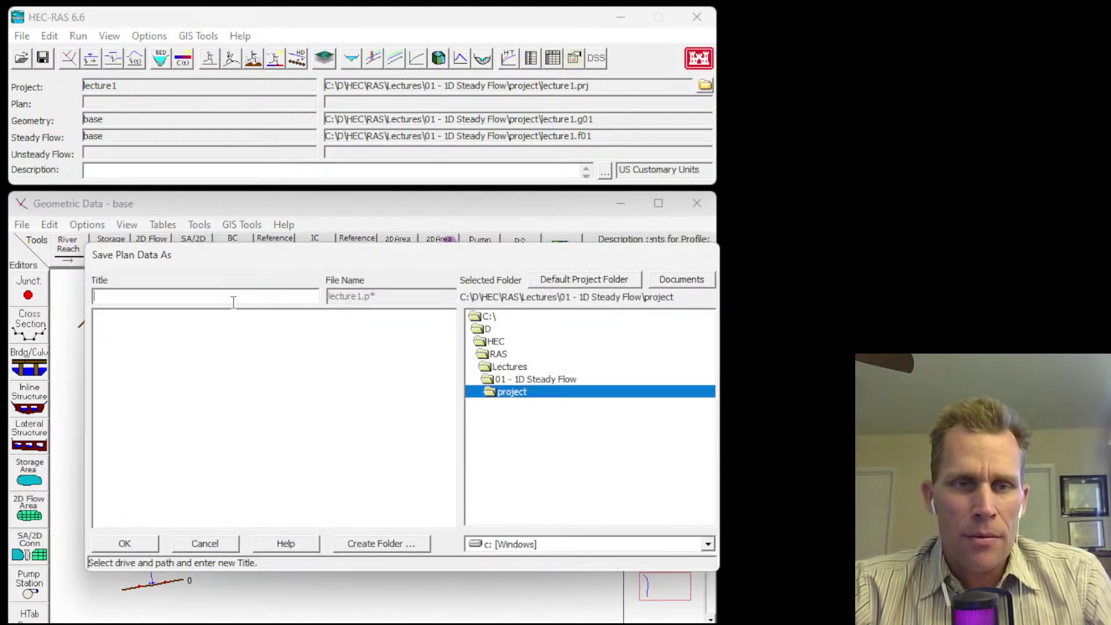
text(base)
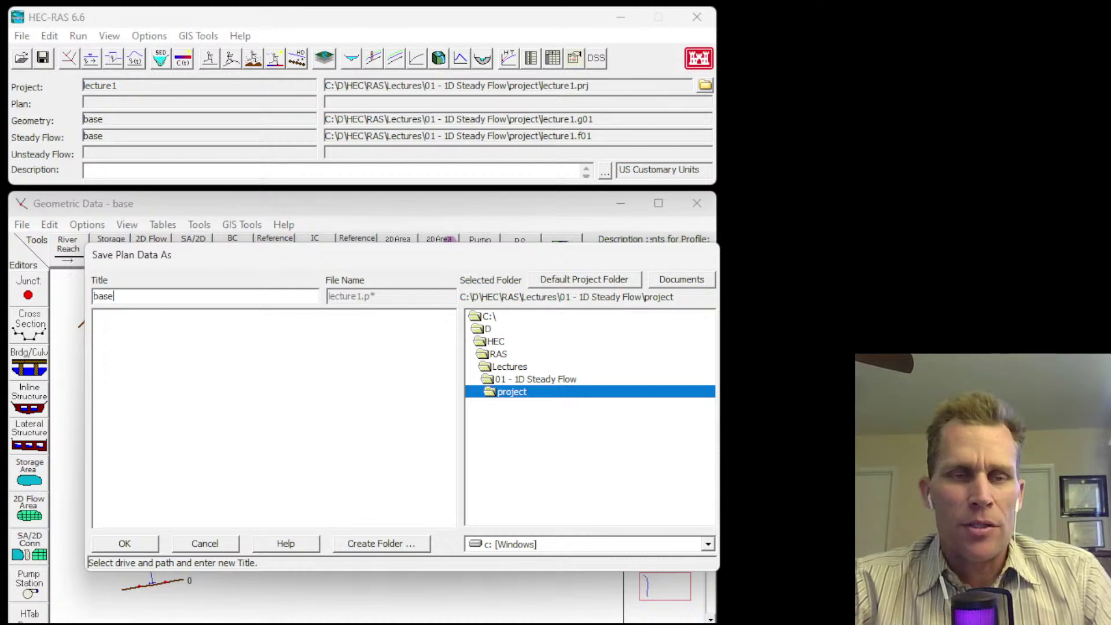
drag(130, 291, 71, 289)
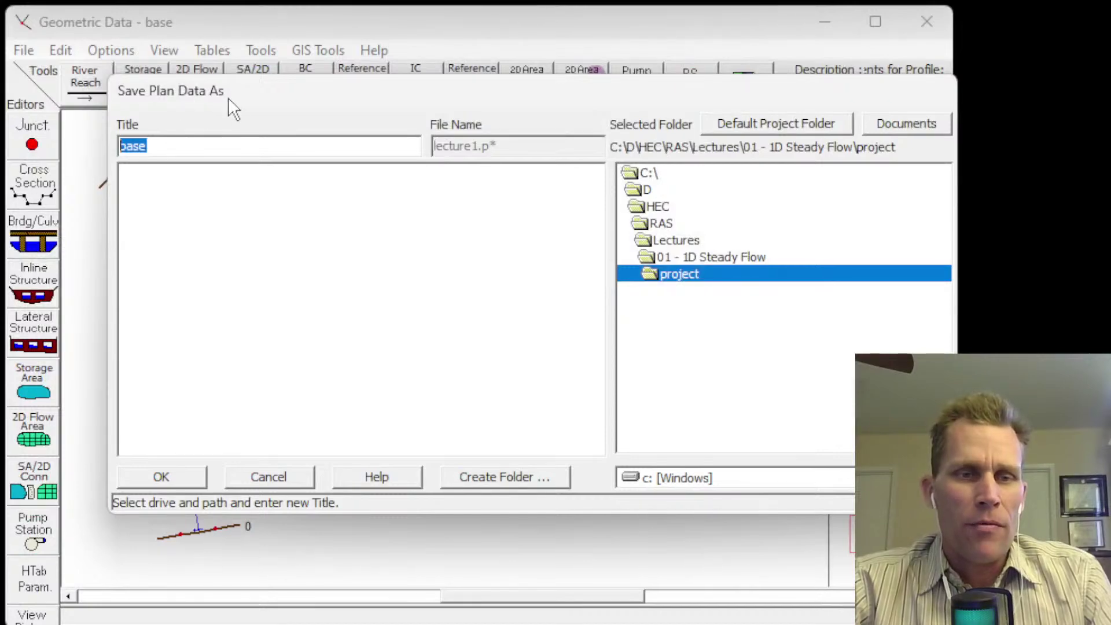
drag(228, 97, 247, 94)
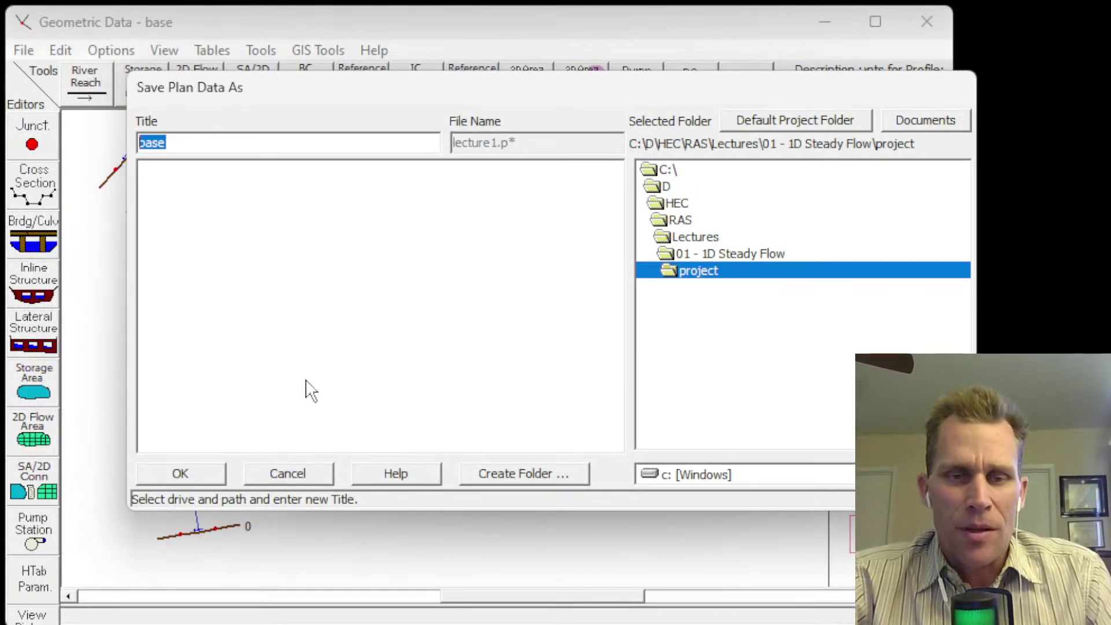
click(178, 472)
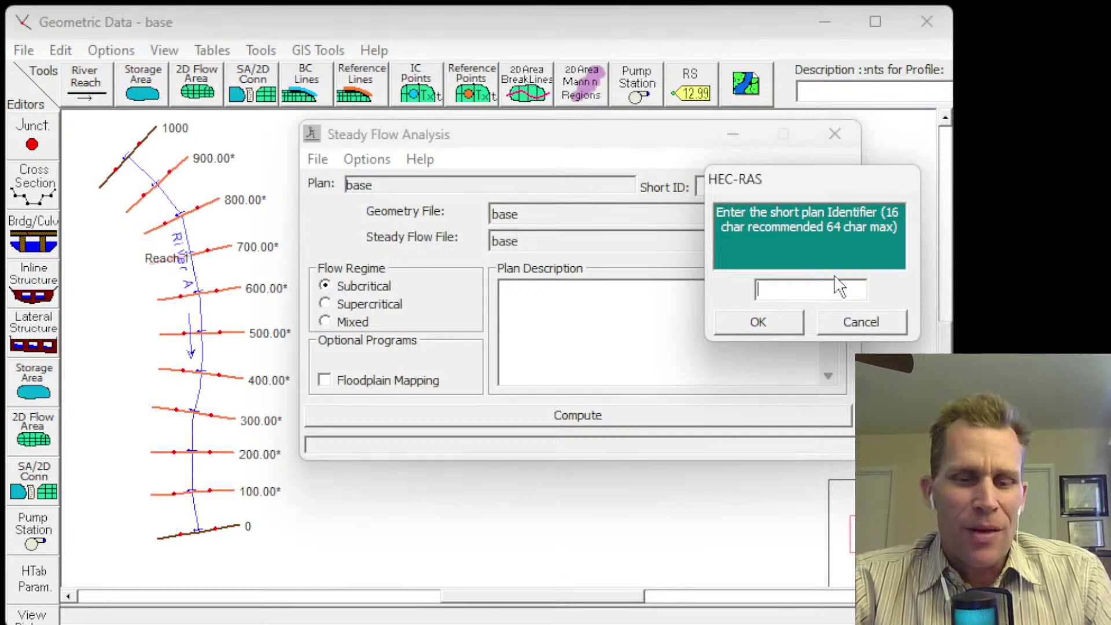
- Enter base as the short identifier of the new plan
drag(832, 194, 353, 180)
text(base)
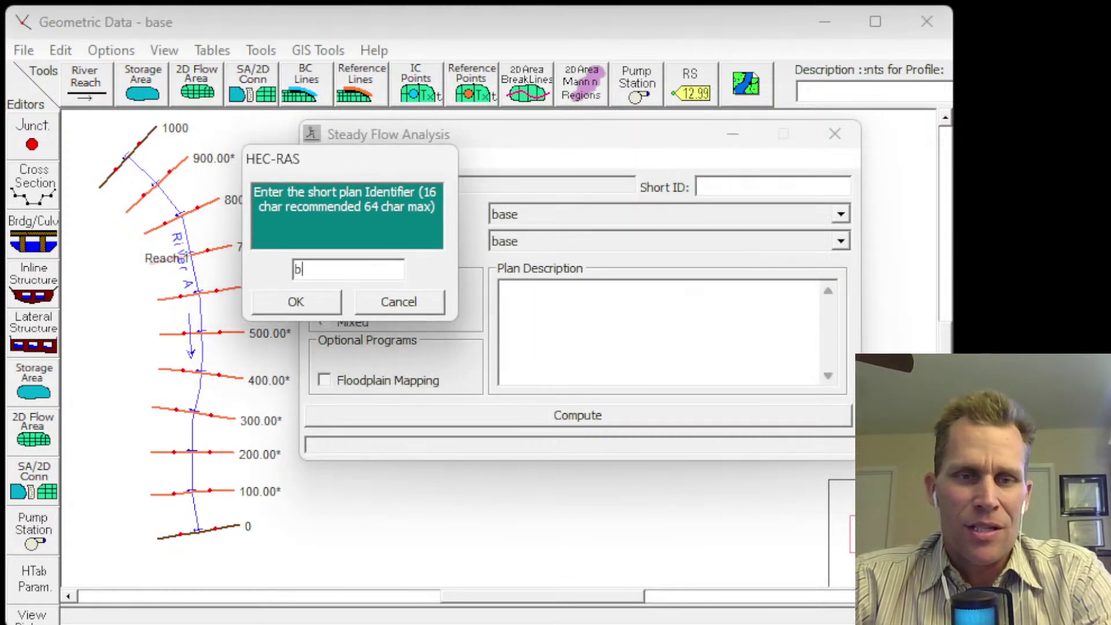
click(293, 304)
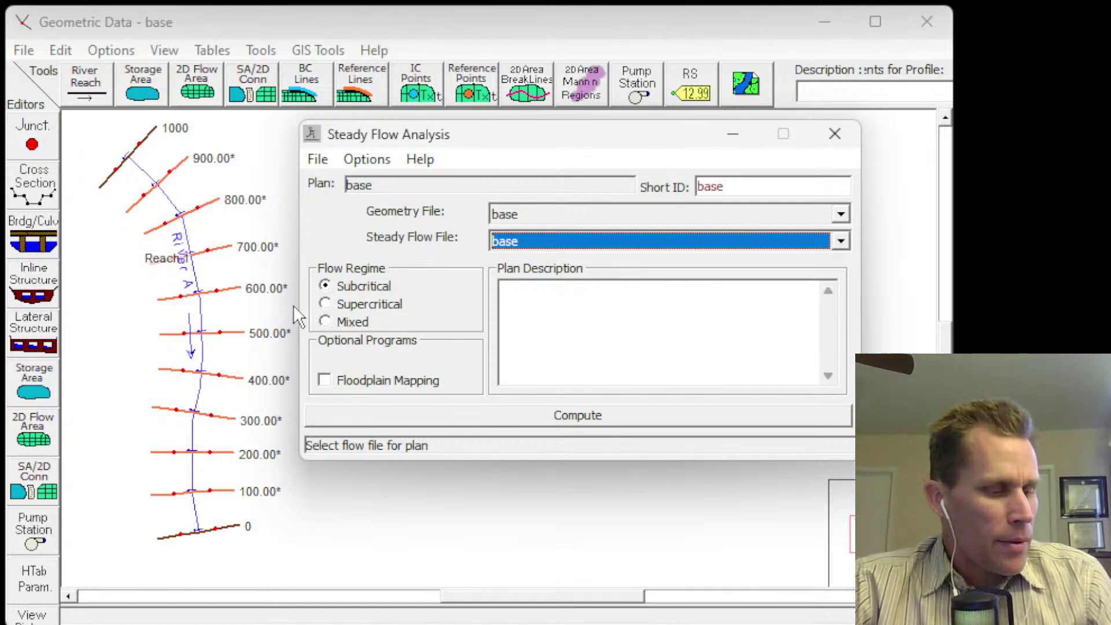
- Save the plan, compute the steady flow simulation, and close the computation report after reviewing the process time
click(317, 159)
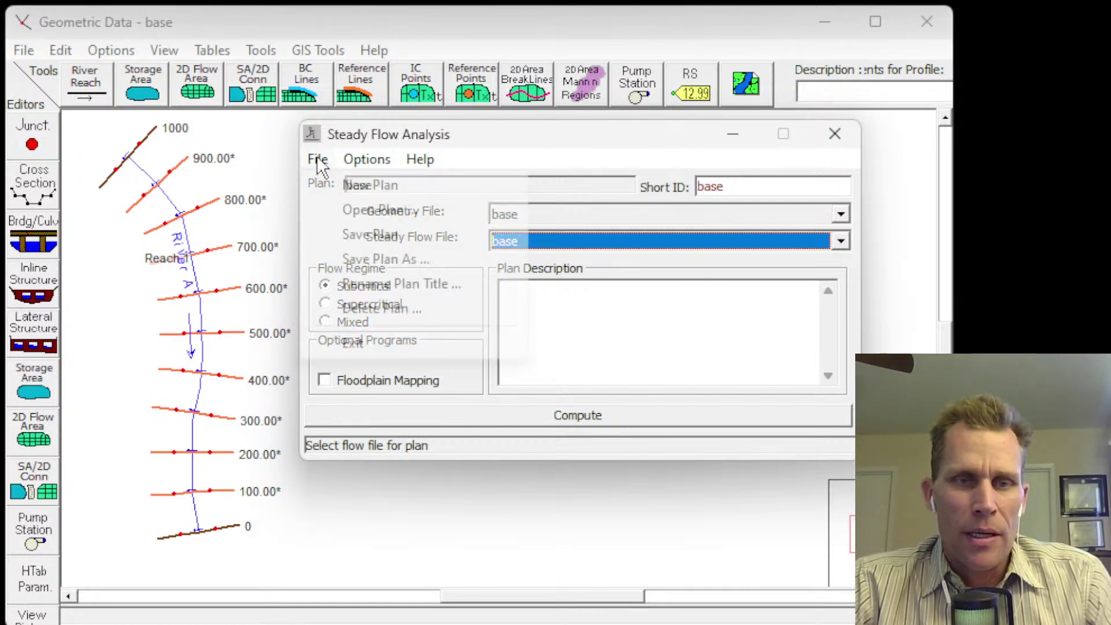
click(343, 233)
click(548, 422)
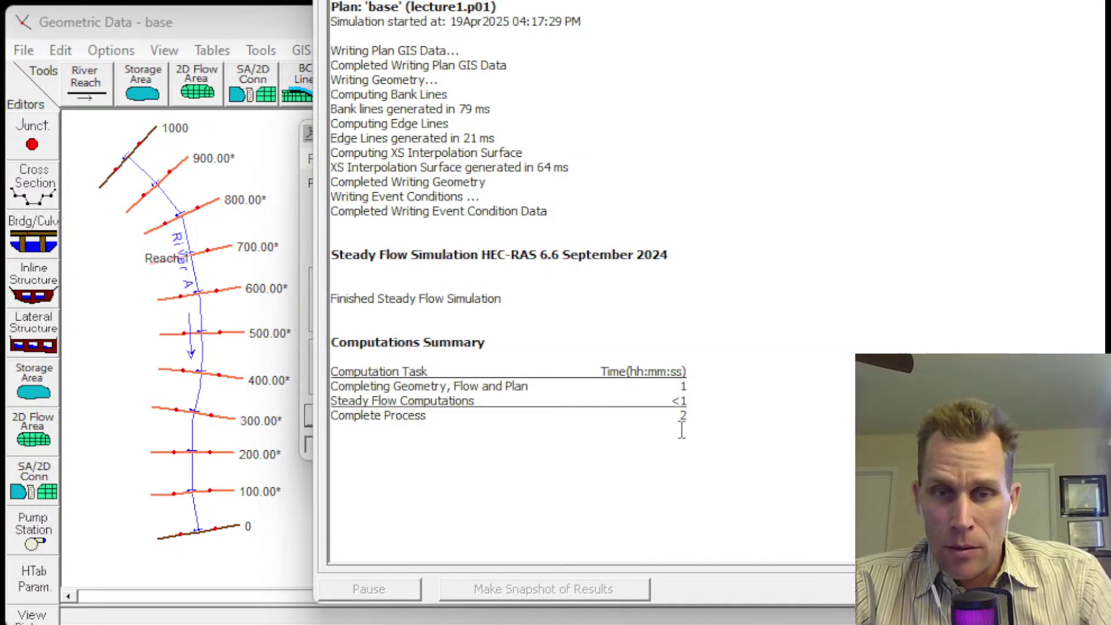
drag(691, 418, 666, 417)
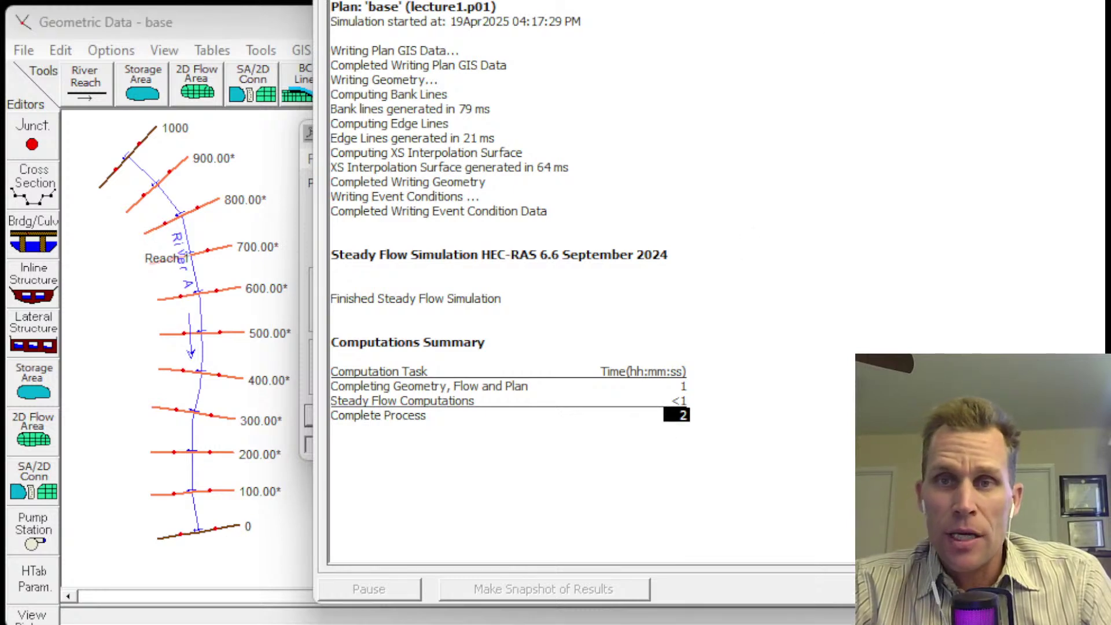
key(alt+F4)
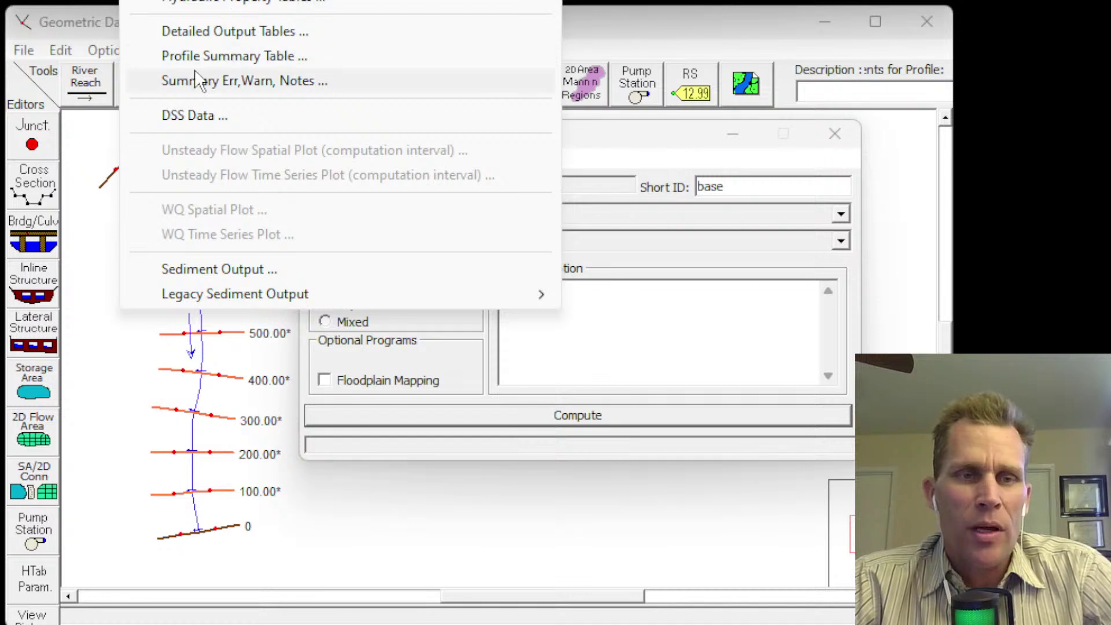
- Open the cross section results plot for River A, Reach 1, and select river station 1000
click(259, 58)
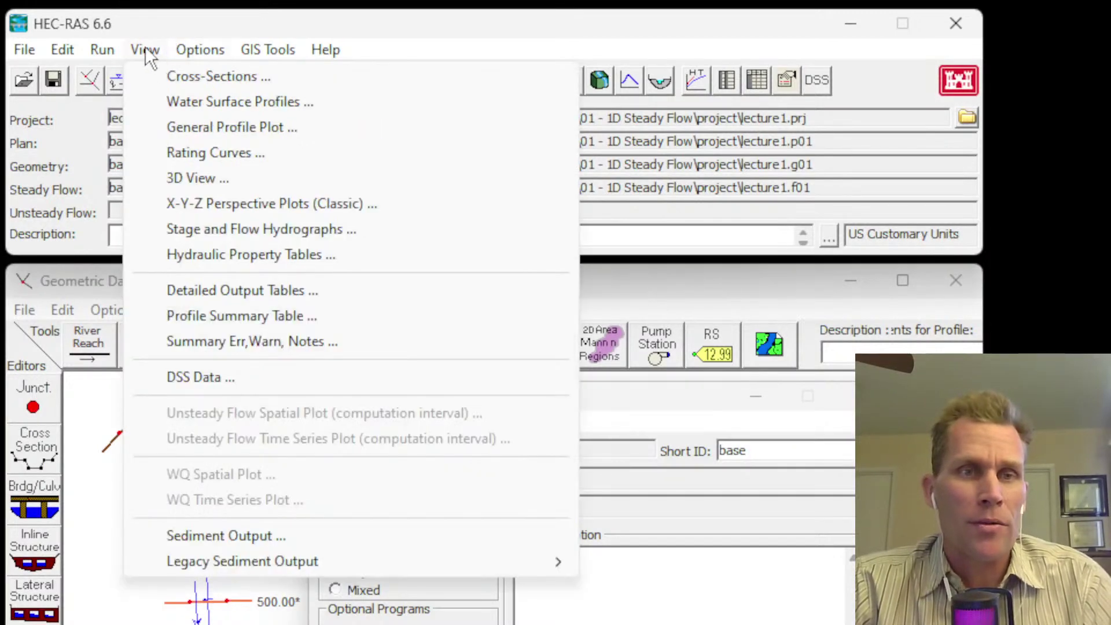
click(192, 80)
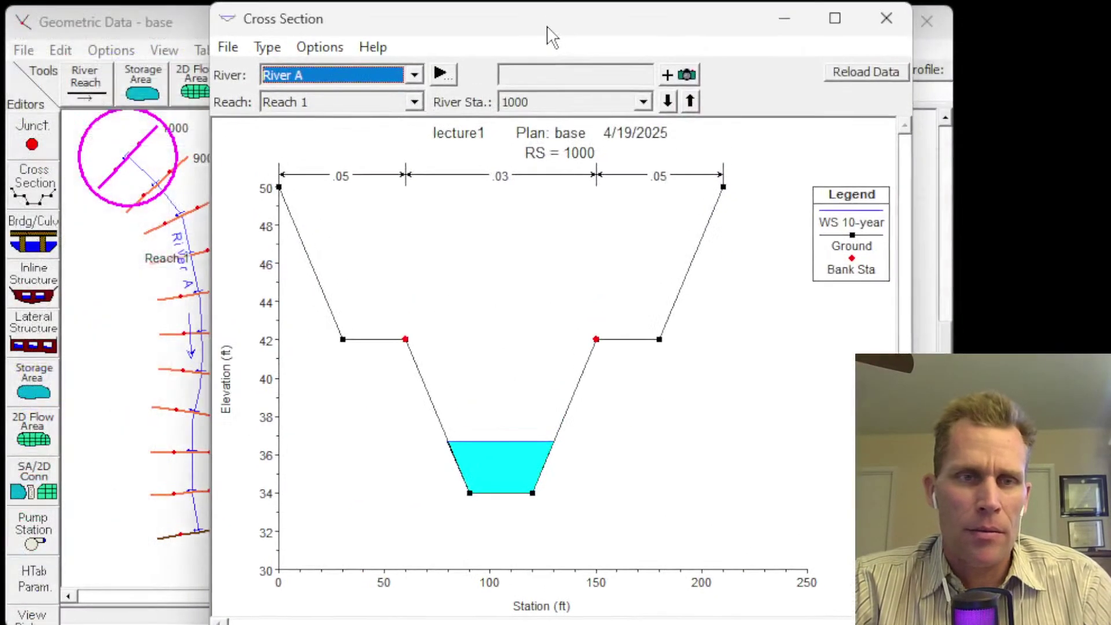
drag(546, 42, 556, 30)
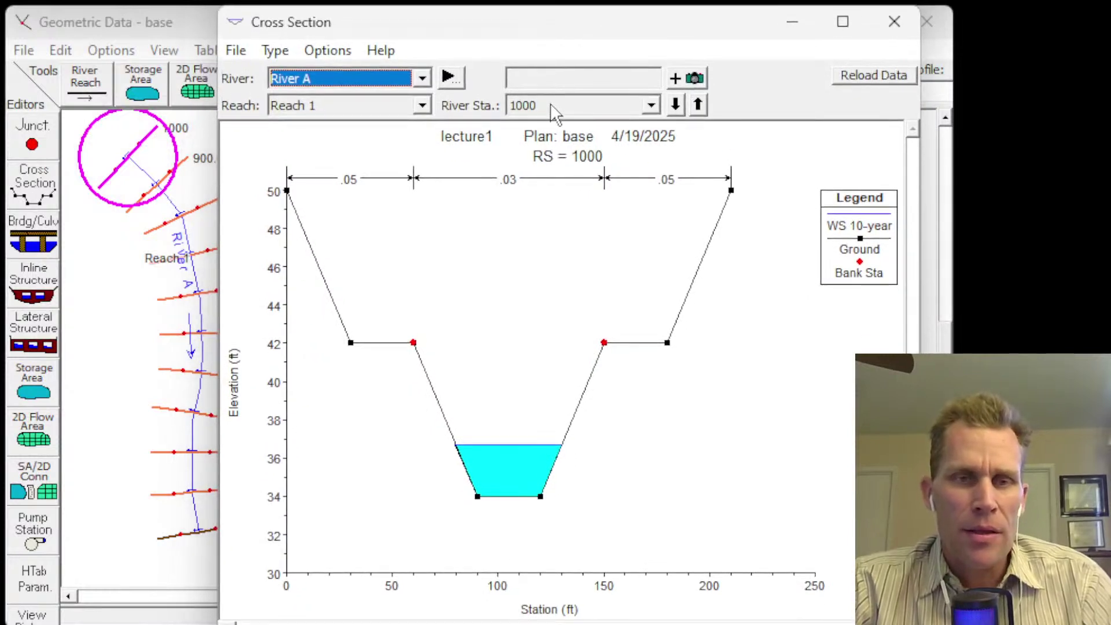
click(651, 106)
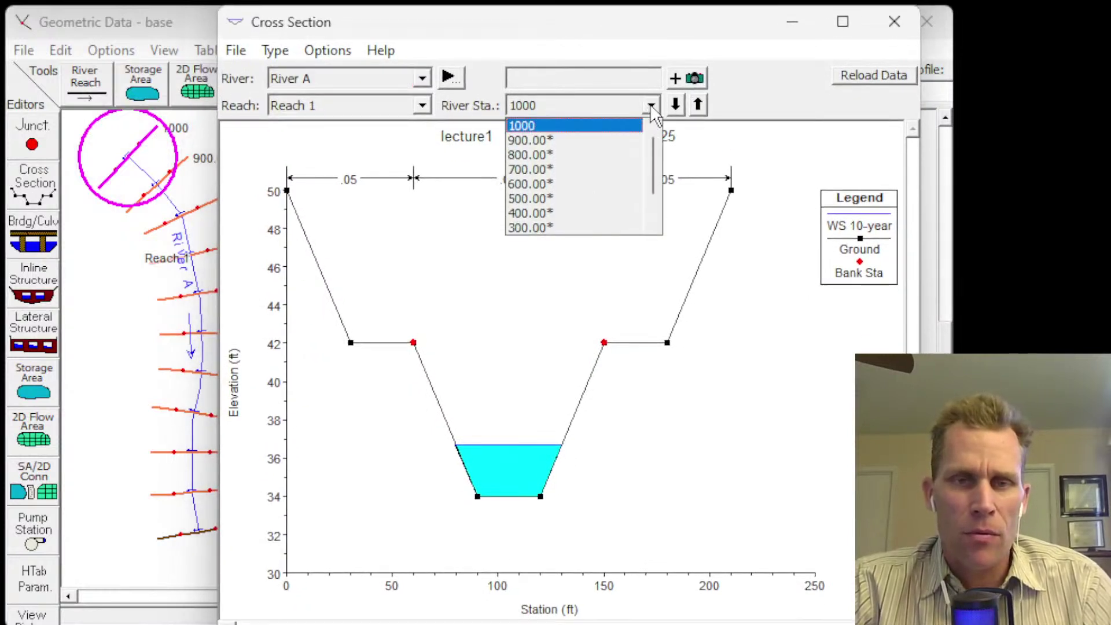
click(532, 129)
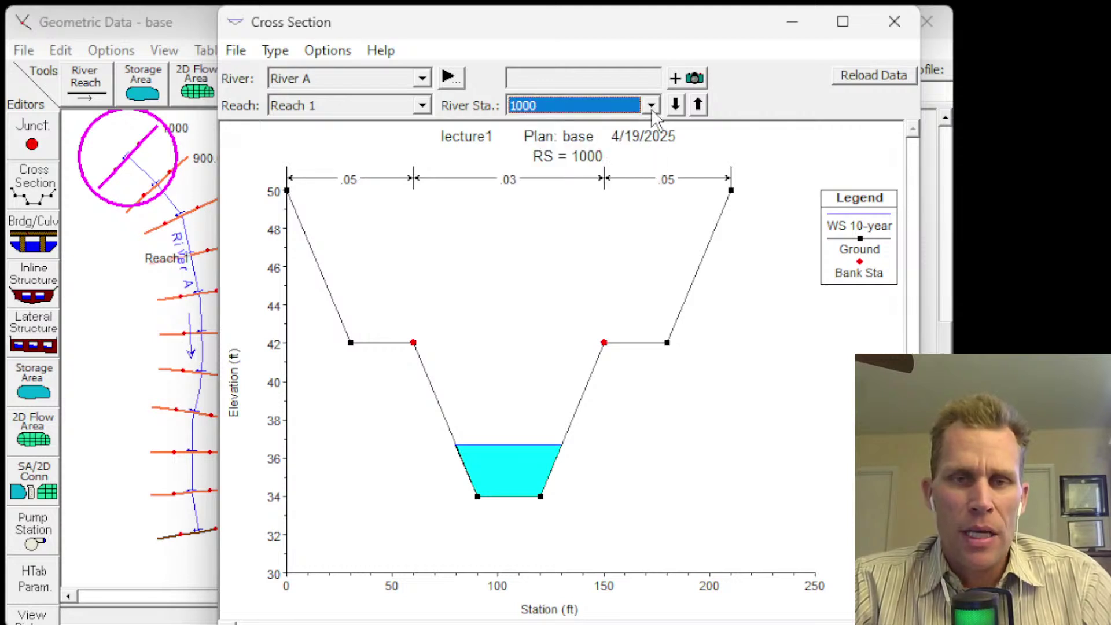
- Step through the cross section plots downstream from river station 1000, comparing them with their locations in the river schematic
click(676, 105)
click(676, 106)
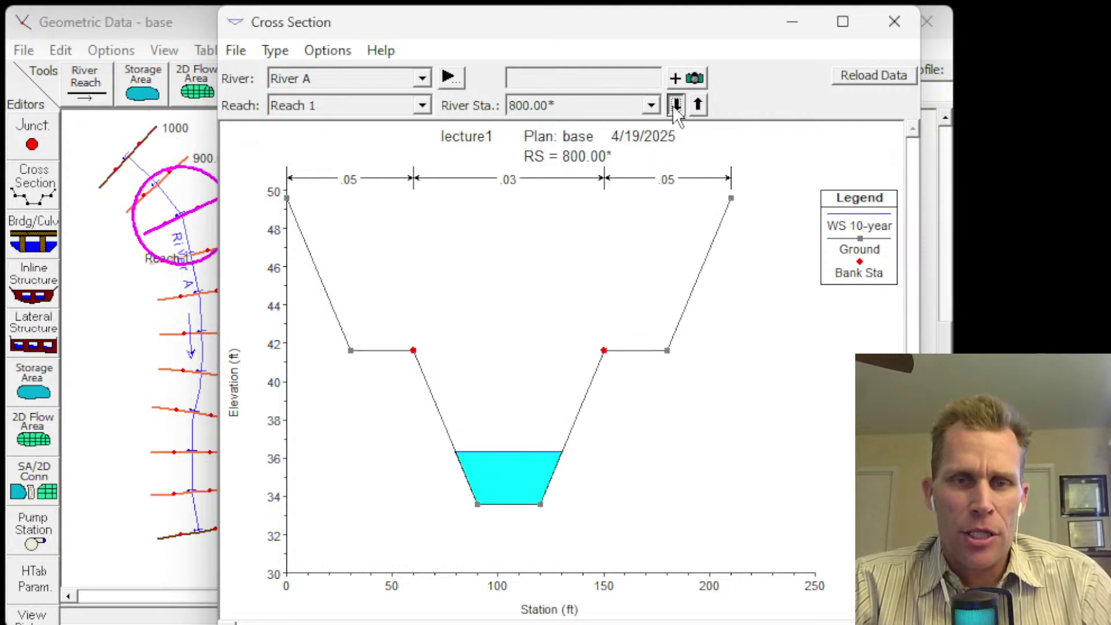
click(675, 105)
click(675, 106)
click(676, 105)
drag(549, 25, 653, 42)
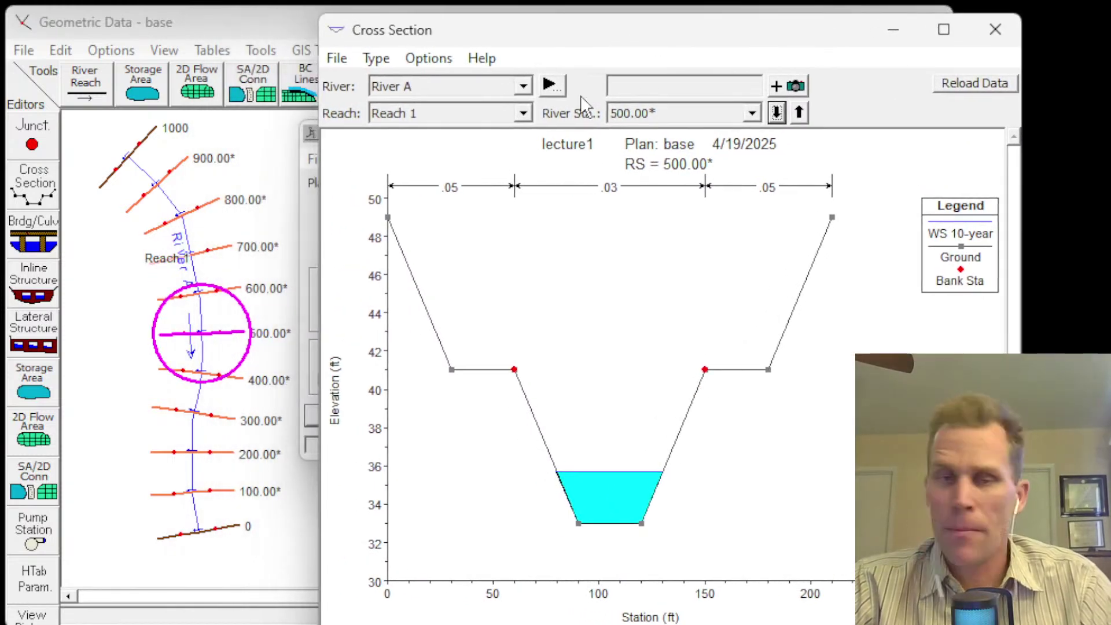
click(776, 113)
click(777, 112)
click(777, 112)
click(776, 112)
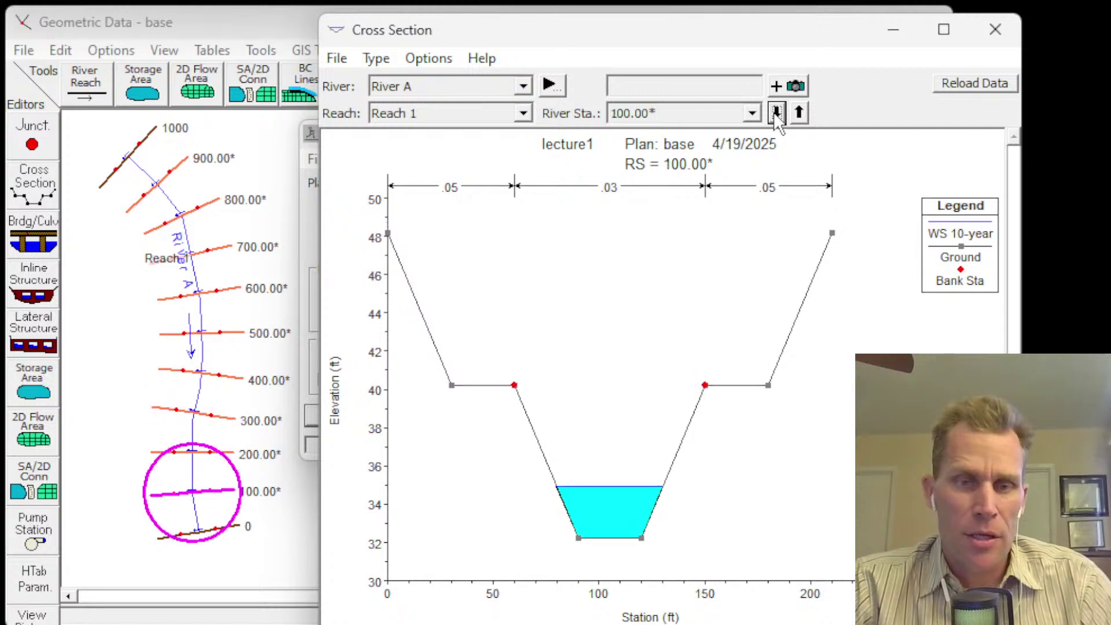
click(777, 112)
click(777, 112)
click(777, 113)
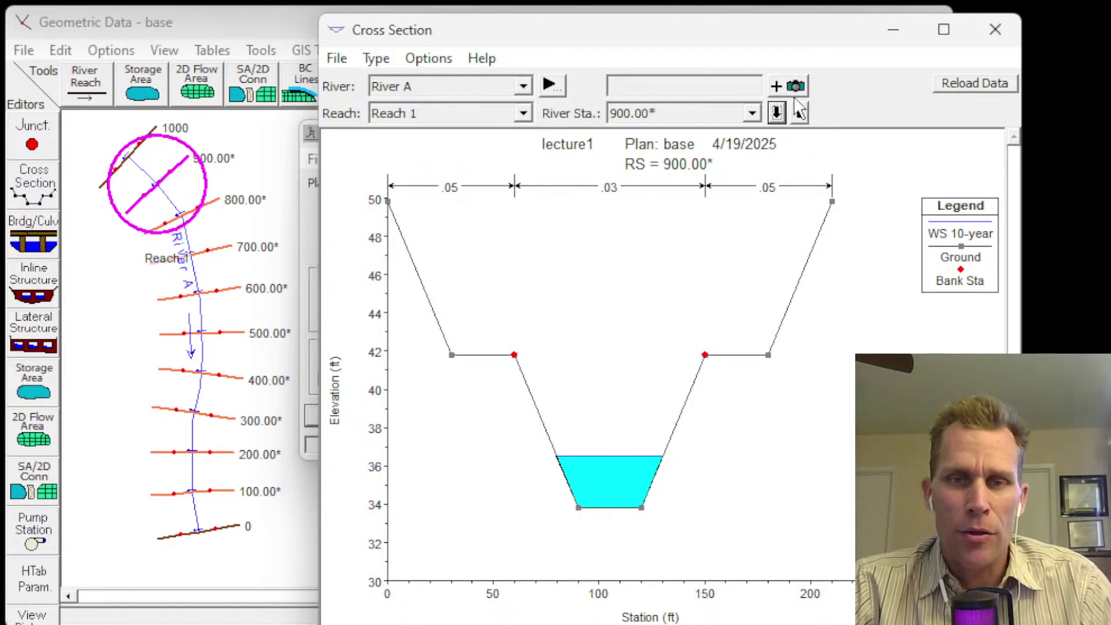
- Step downstream to the cross section at river station 400 and zoom in on its main channel
click(776, 112)
click(776, 112)
click(776, 112)
click(776, 113)
click(776, 112)
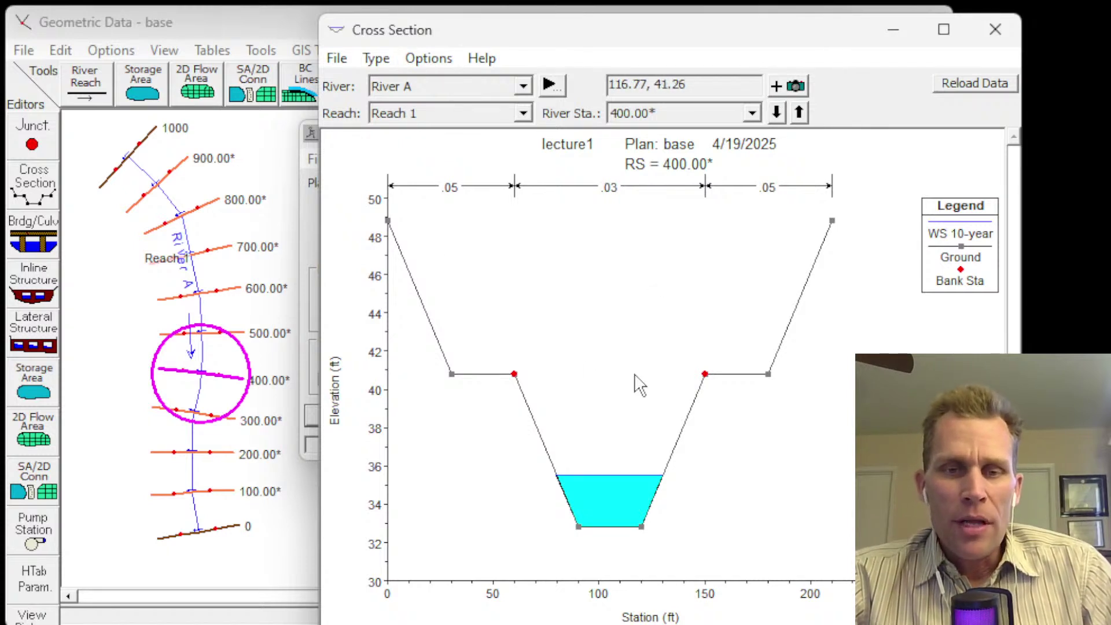
scroll(616, 510, up, 3)
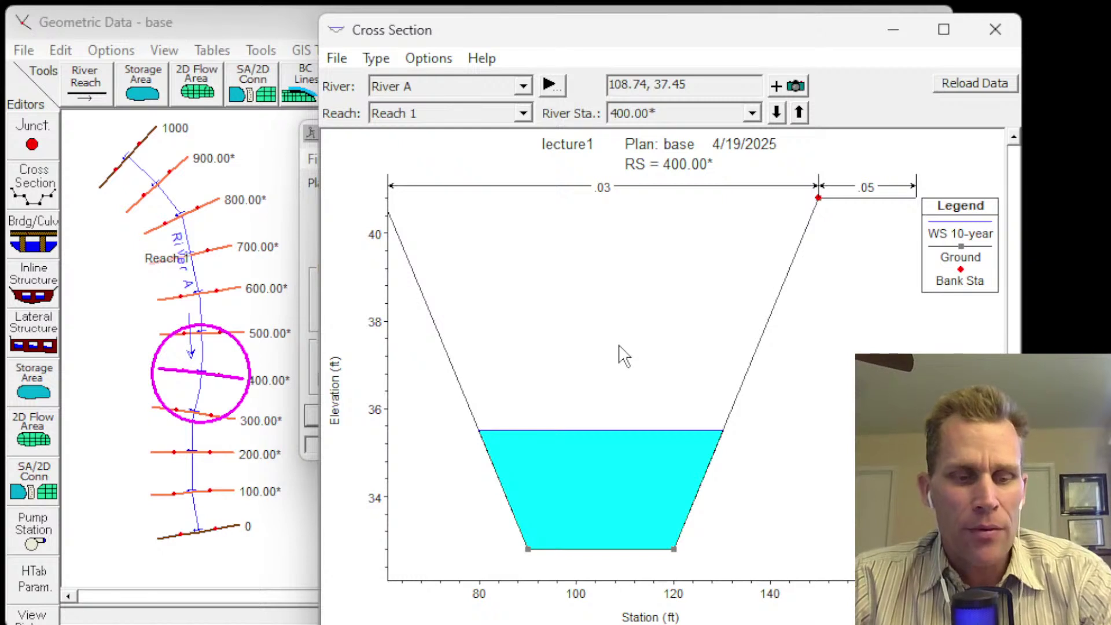
drag(624, 354, 633, 318)
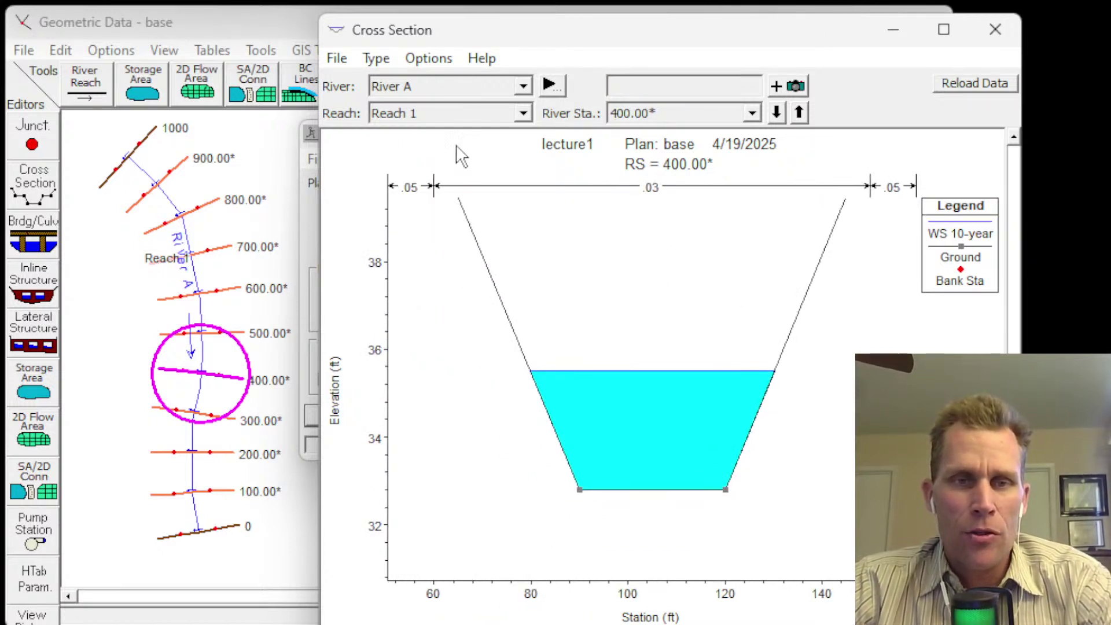
- Pan the station 400 cross section plot with the Pan tool, turn it off, and restore the full plot
click(415, 59)
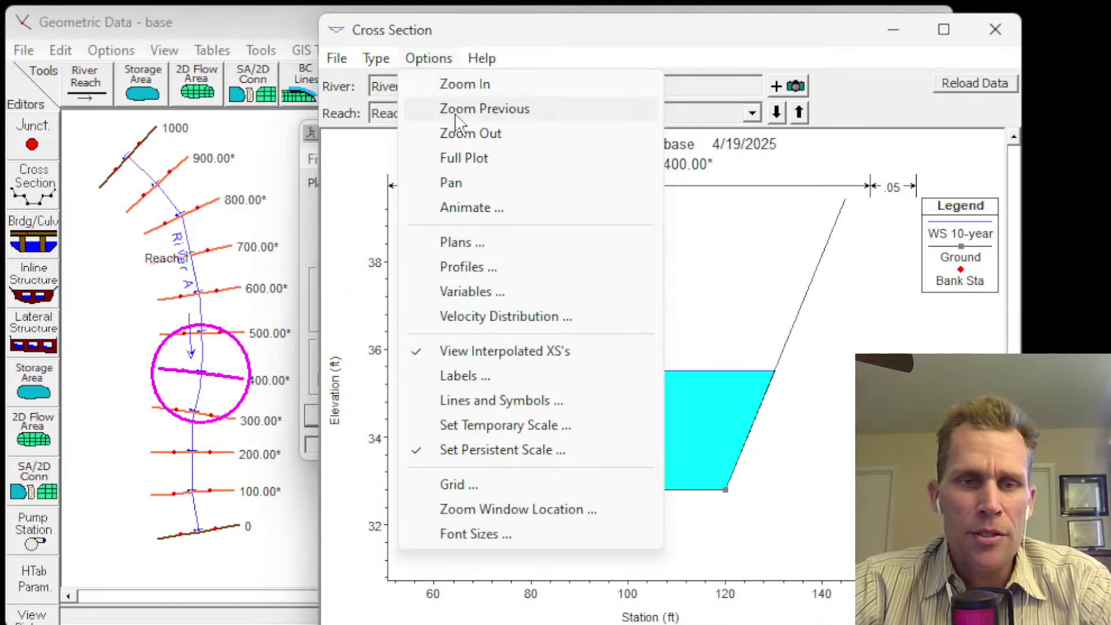
click(463, 183)
drag(471, 205, 607, 265)
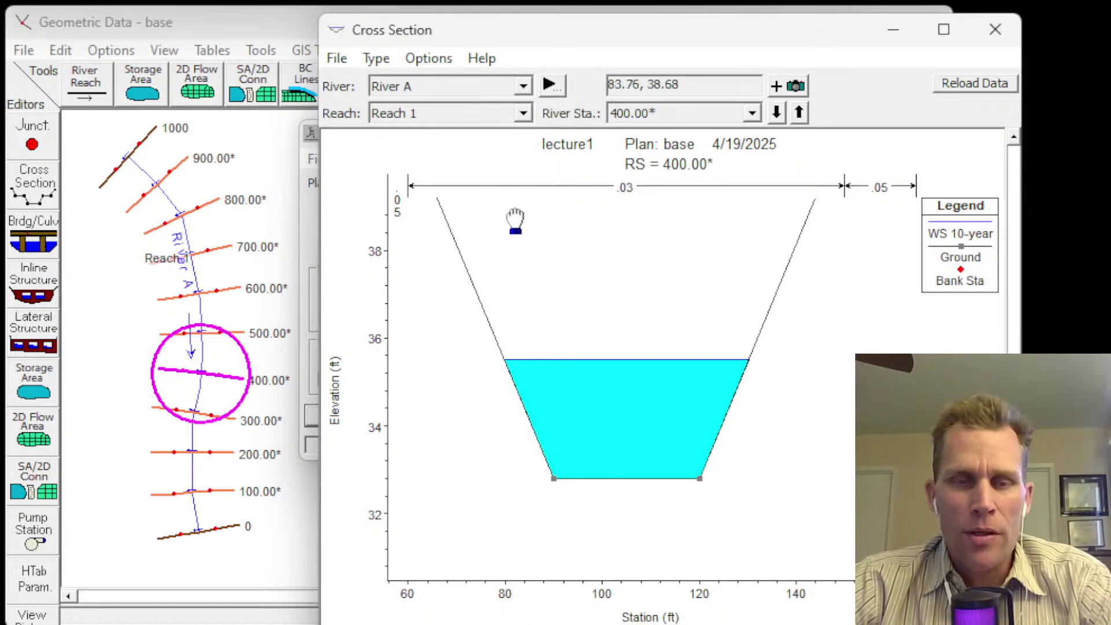
click(376, 58)
mouse_move(412, 60)
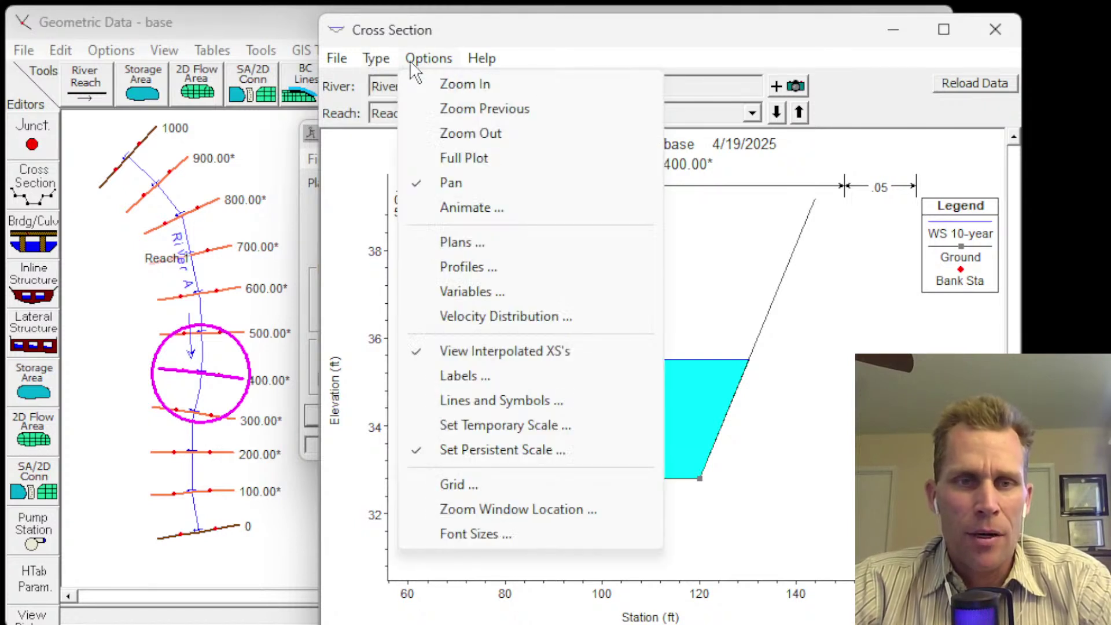
click(453, 184)
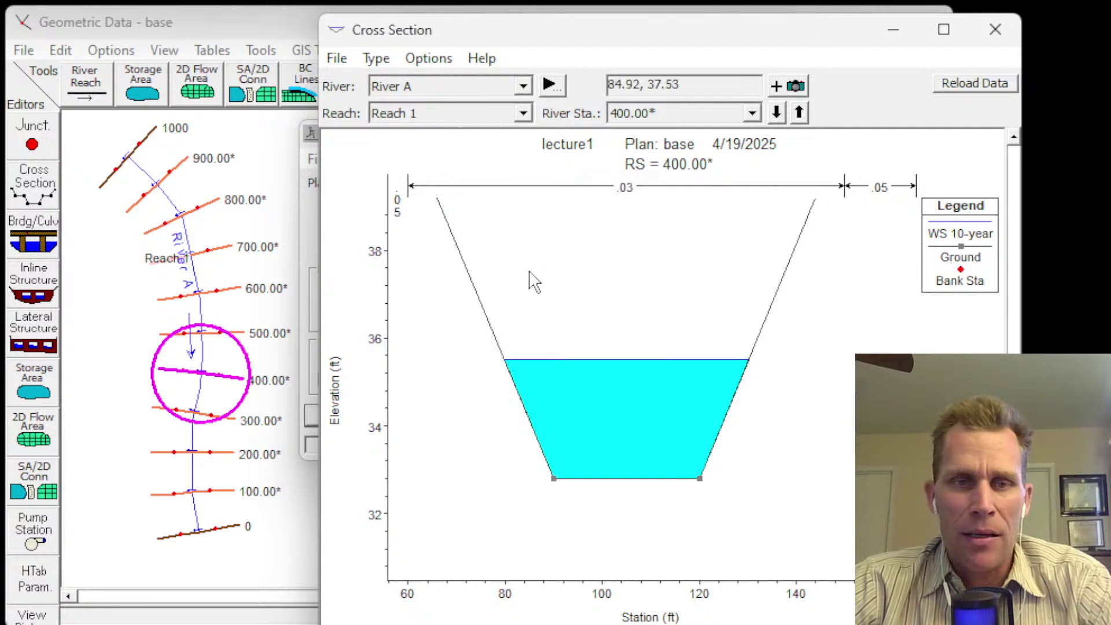
click(431, 58)
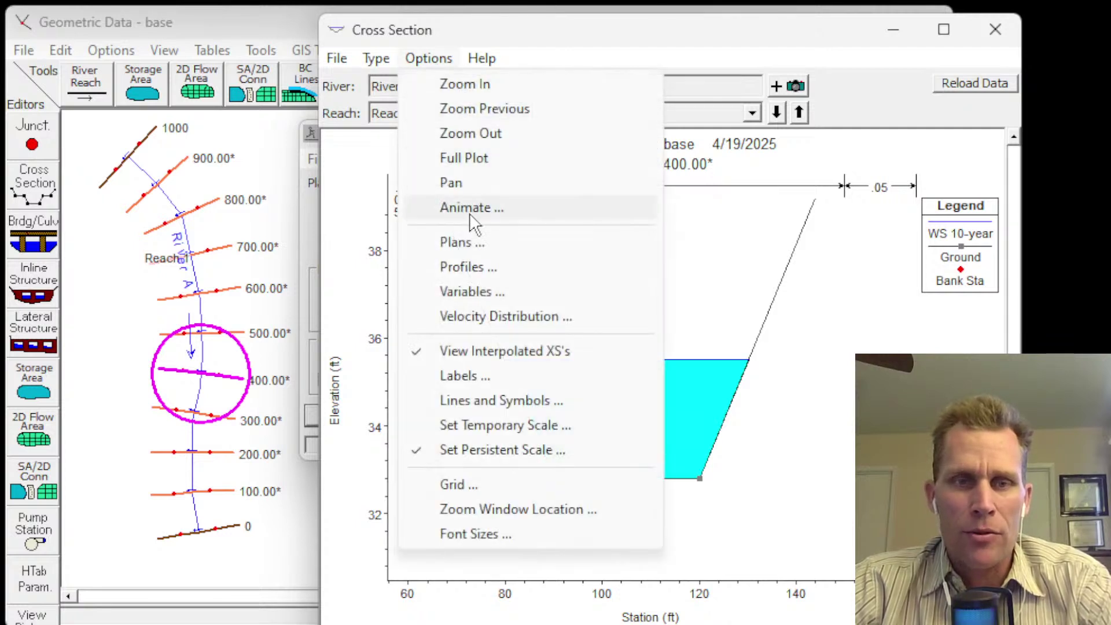
click(460, 158)
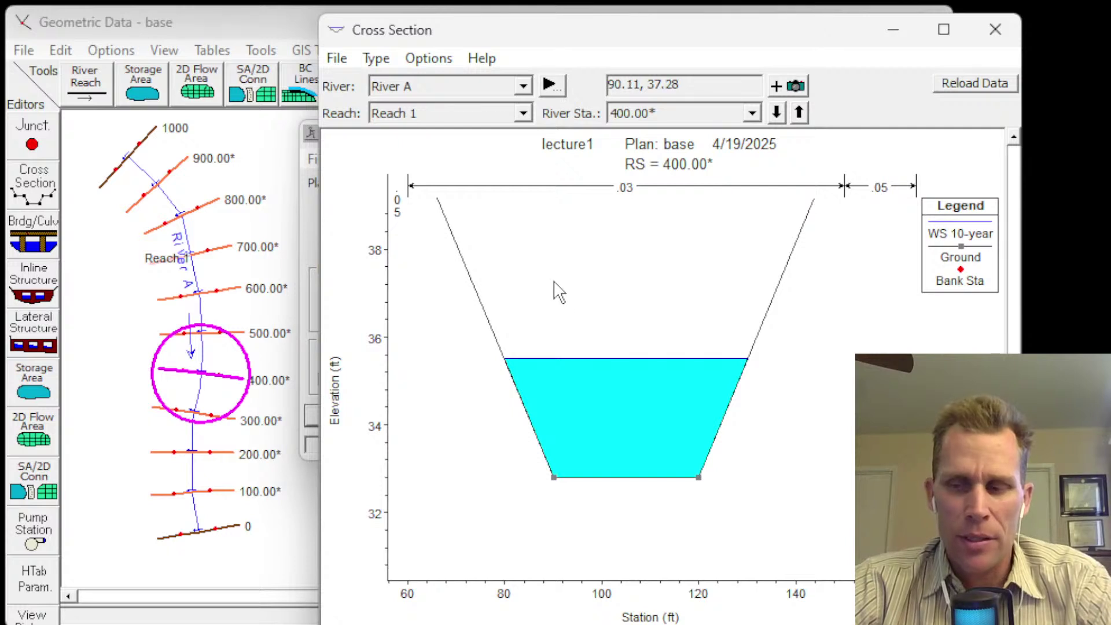
- Measure the vertical water depth in the station 400 main channel, from the 10-year water surface to the channel bottom
drag(554, 282, 622, 289)
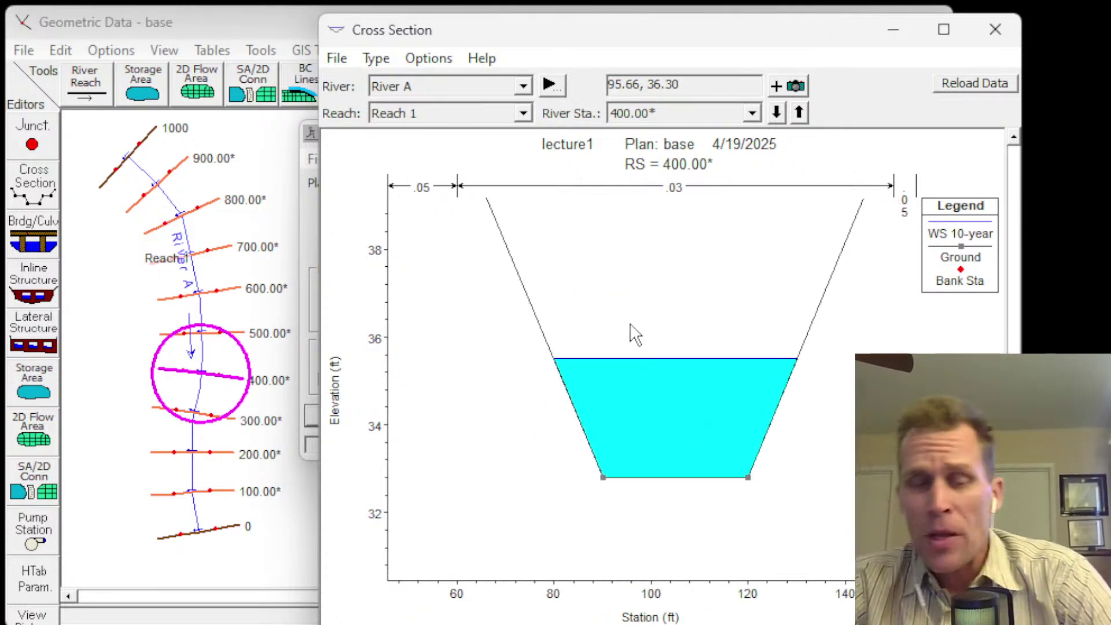
drag(635, 332, 584, 278)
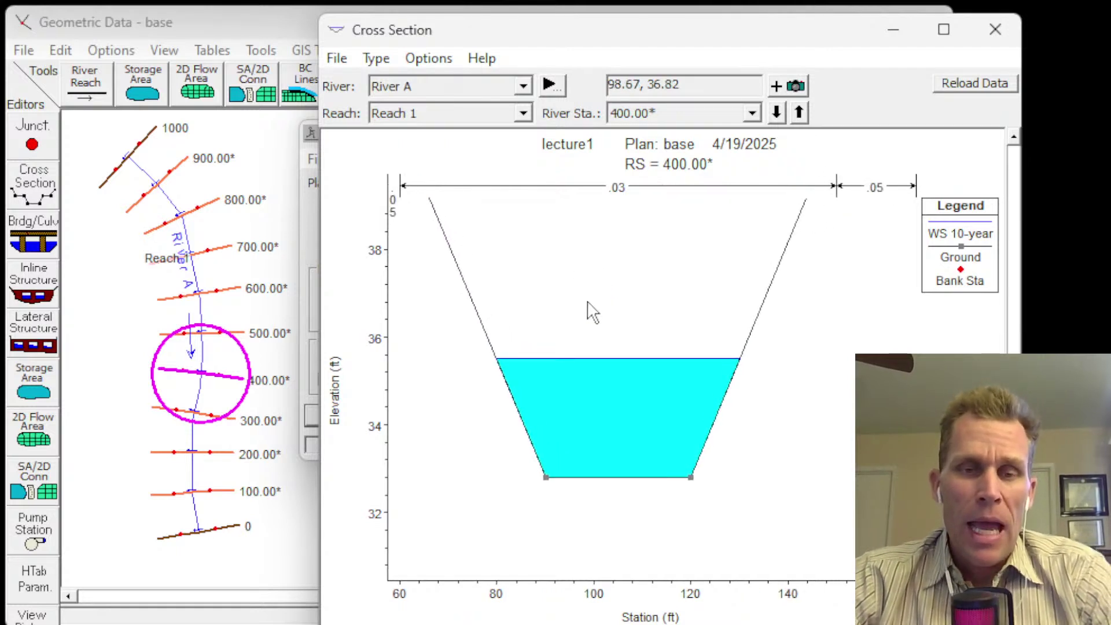
double_click(590, 340)
scroll(591, 346, up, 1)
drag(590, 346, 552, 240)
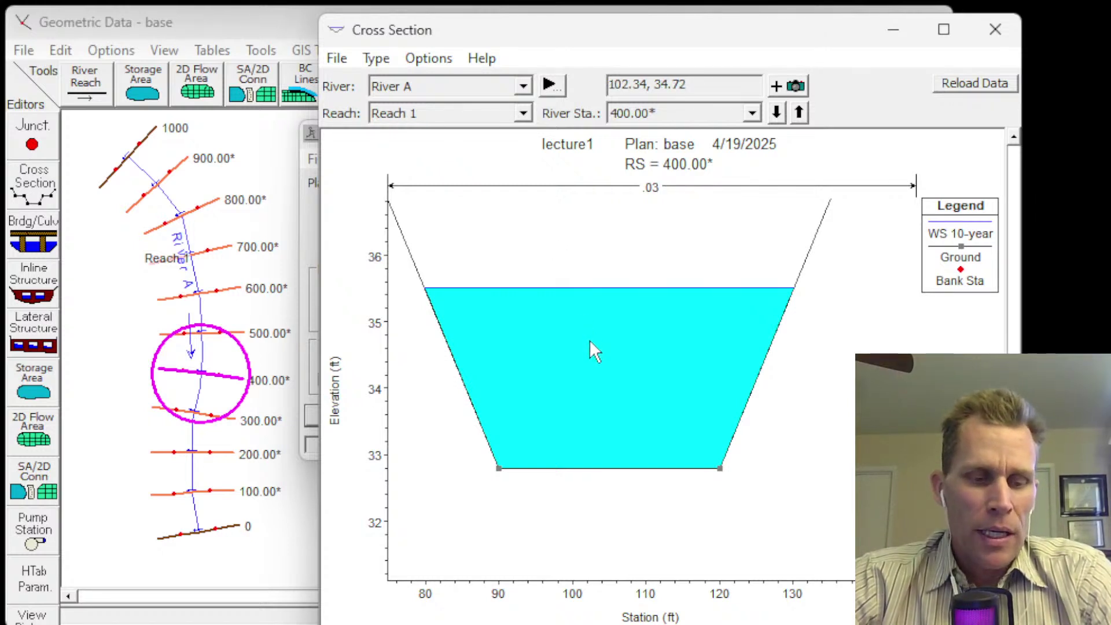
drag(561, 281, 619, 317)
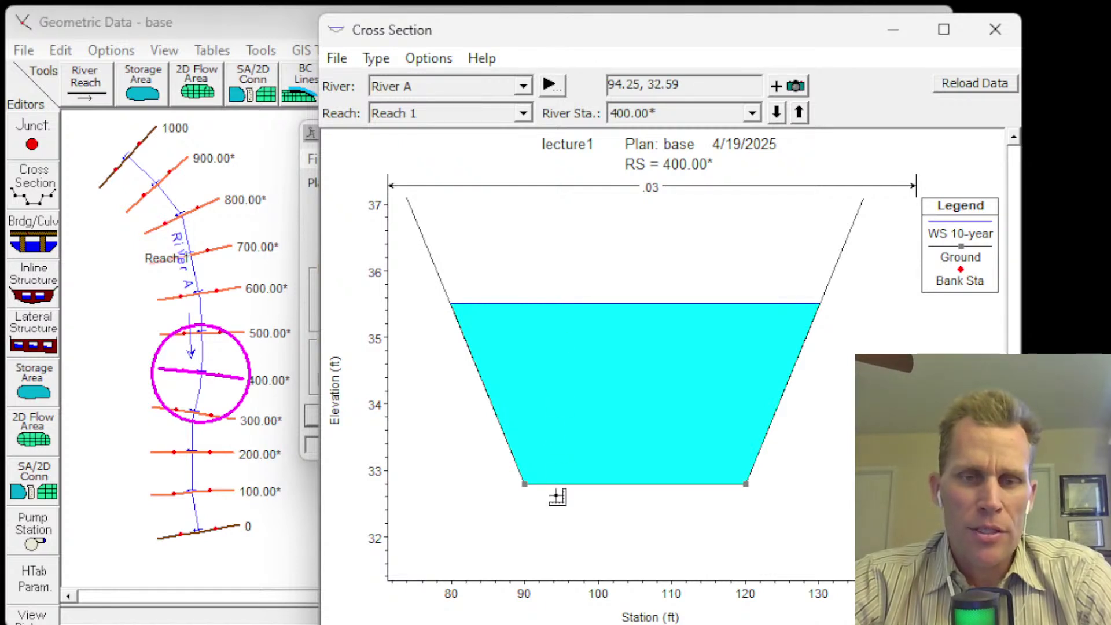
click(561, 304)
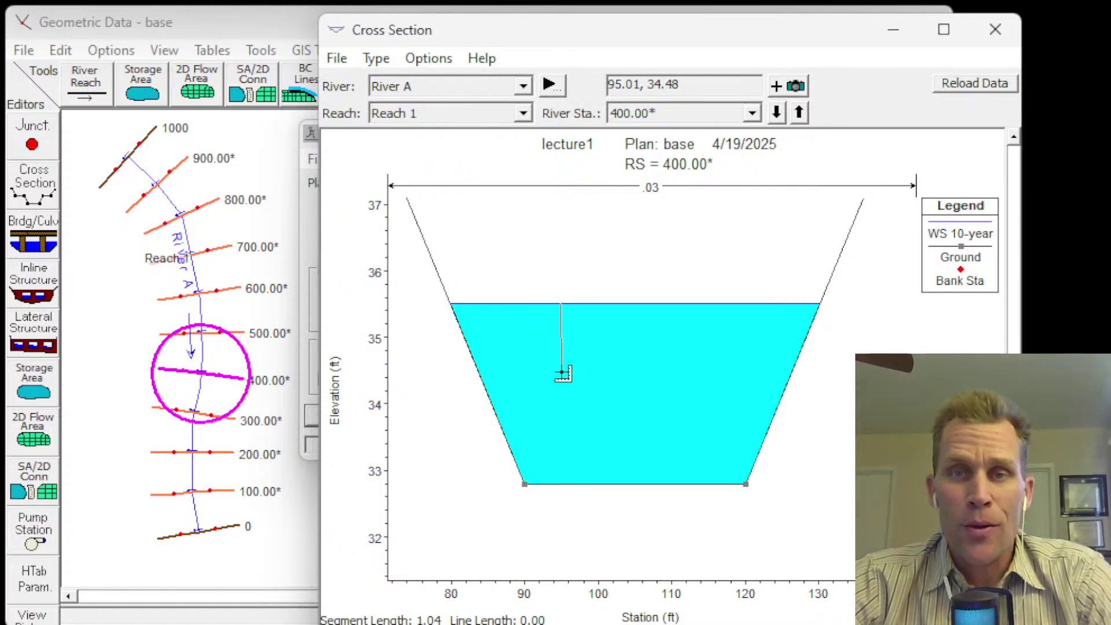
double_click(560, 484)
drag(722, 499, 539, 190)
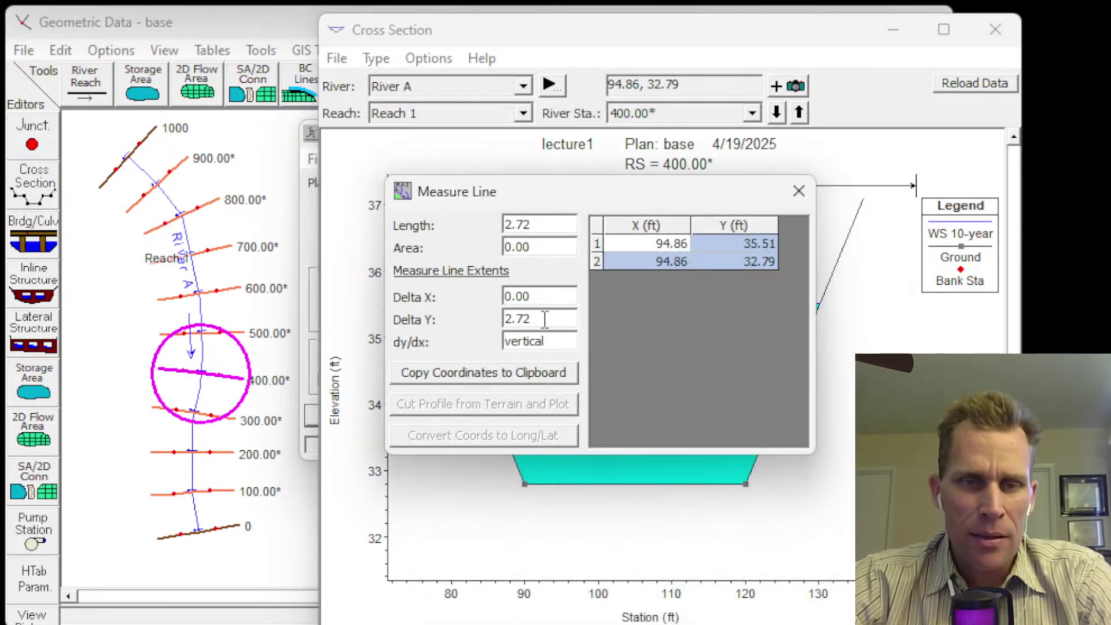
drag(530, 319, 493, 328)
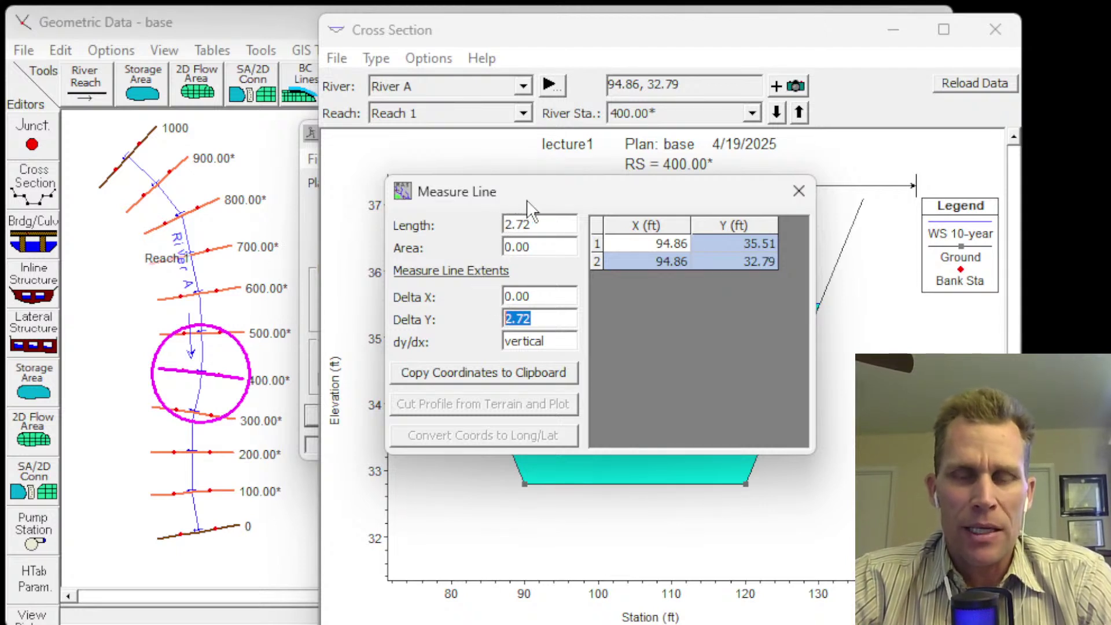
click(798, 192)
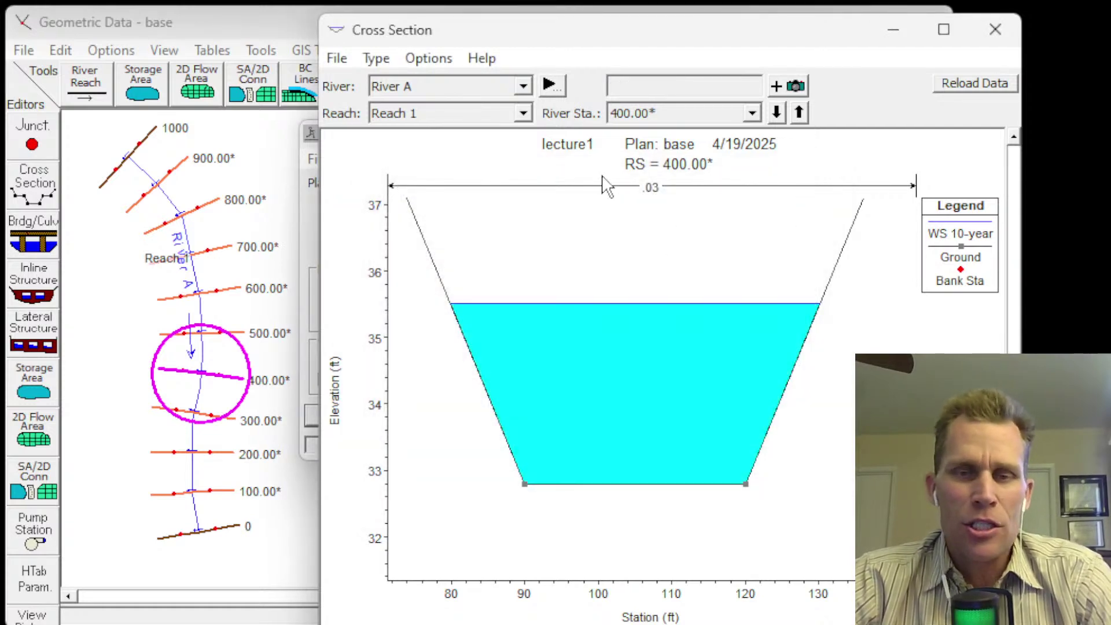
- Close the station 400 cross section plot, reopen it from the main program window, and close it again
drag(604, 31, 587, 30)
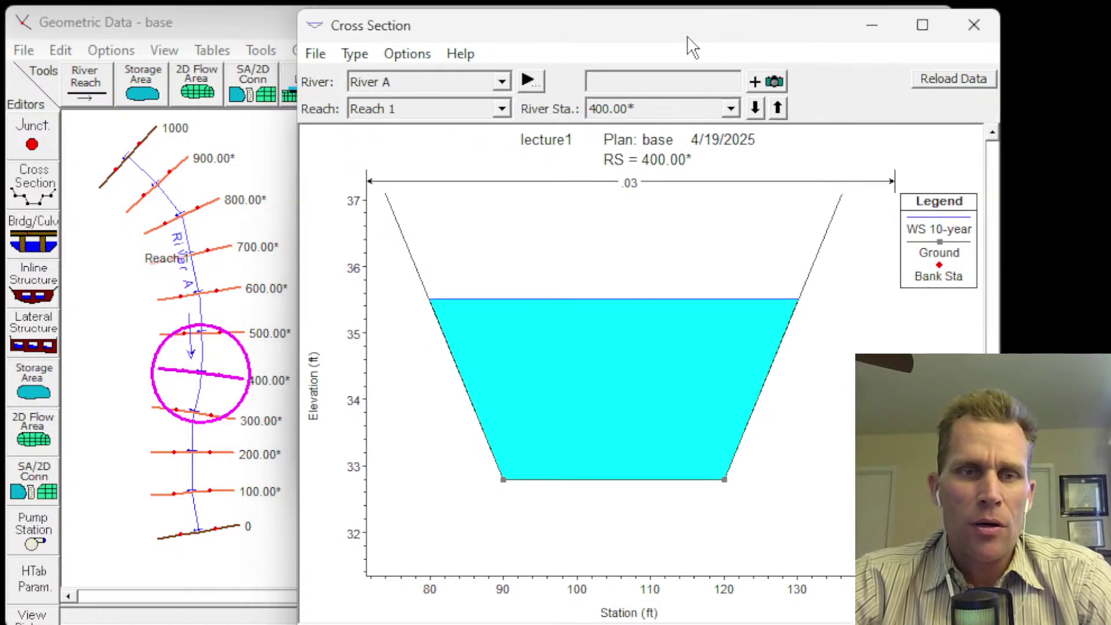
click(977, 29)
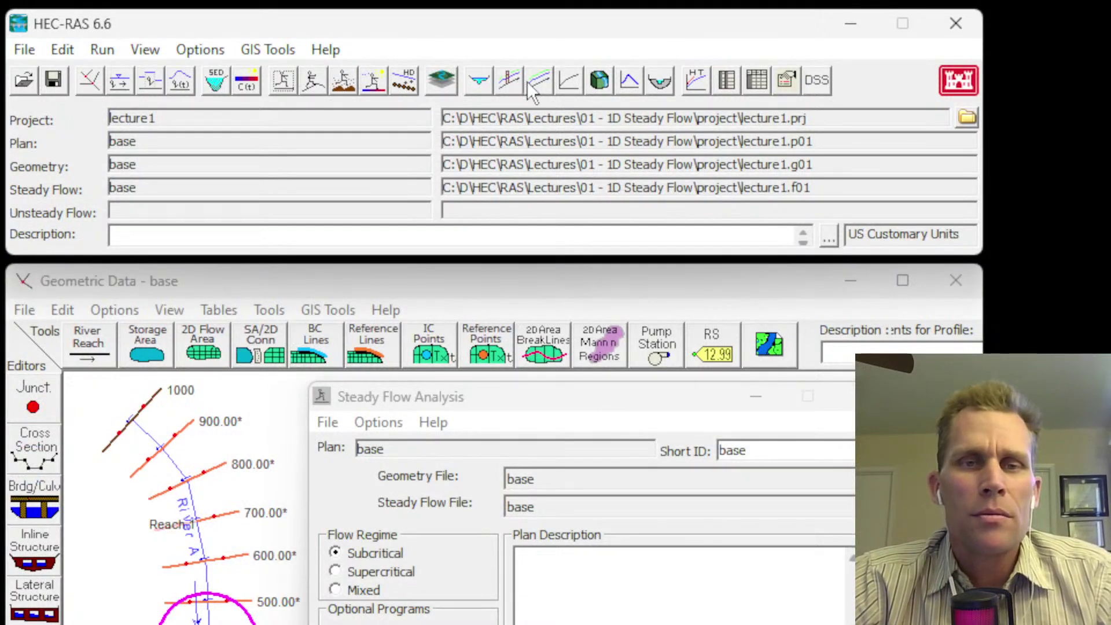
click(482, 81)
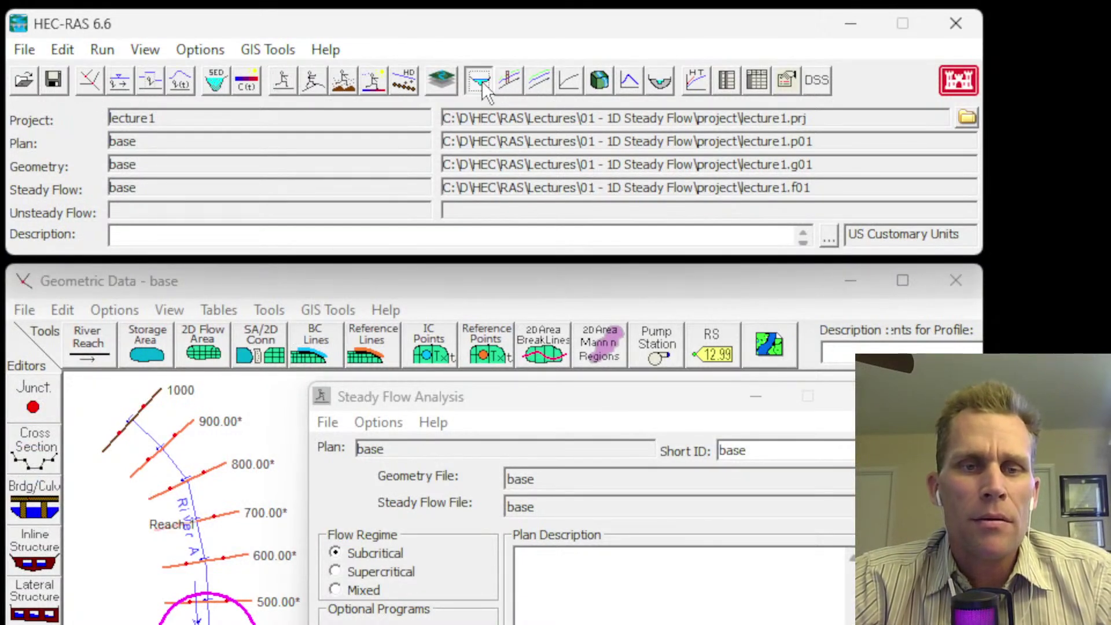
click(1000, 284)
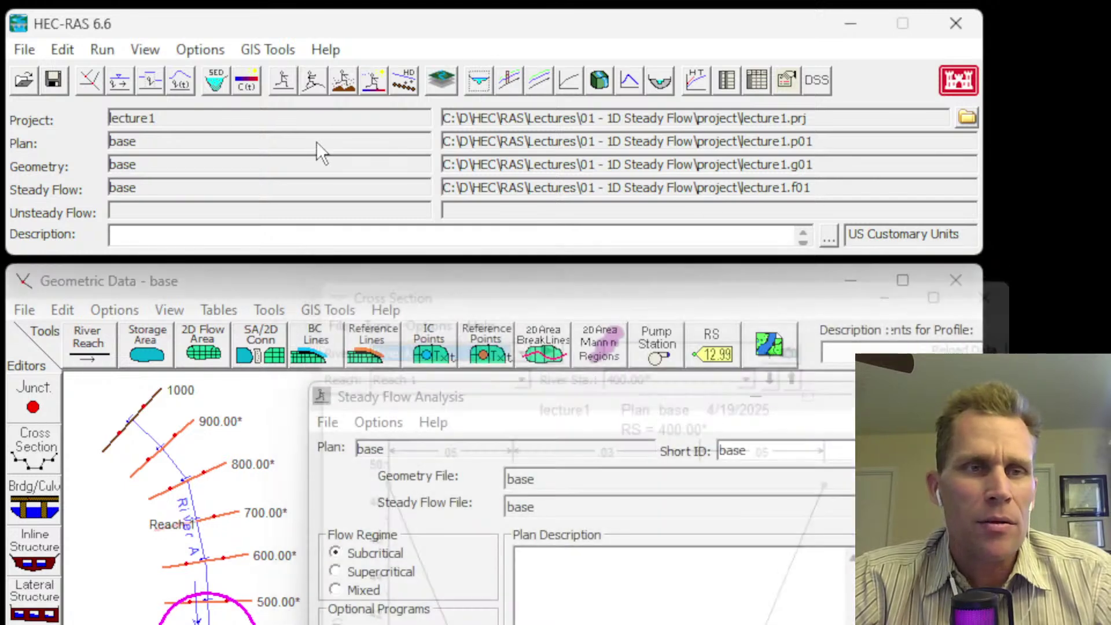
- Open the water surface profile plot, examine the 10-year profile along River A Reach 1, and close the plot
click(148, 52)
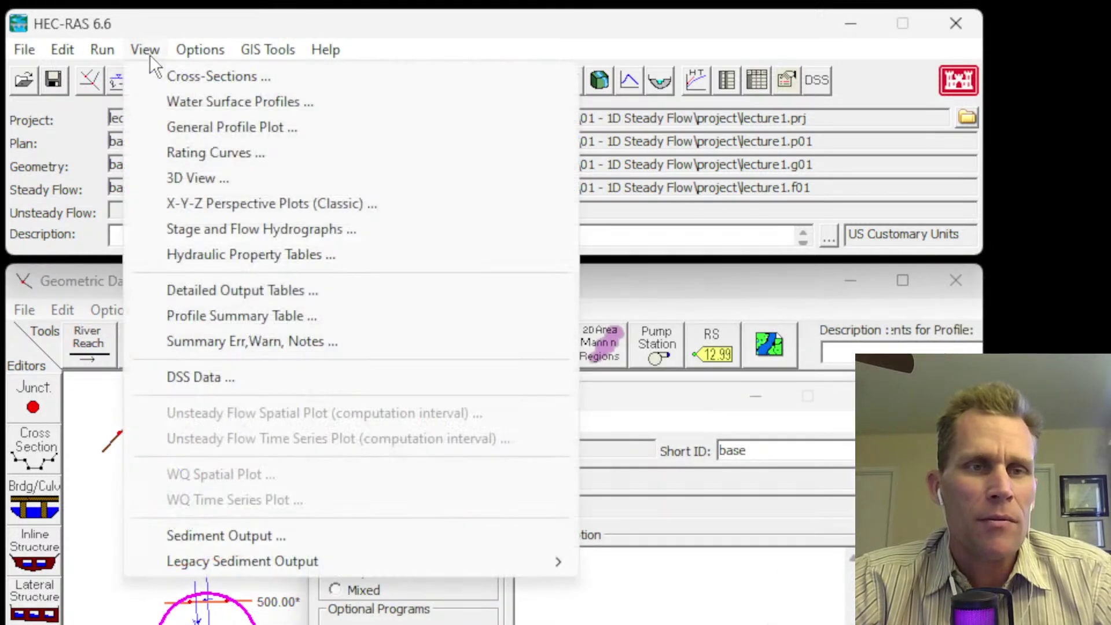
click(193, 105)
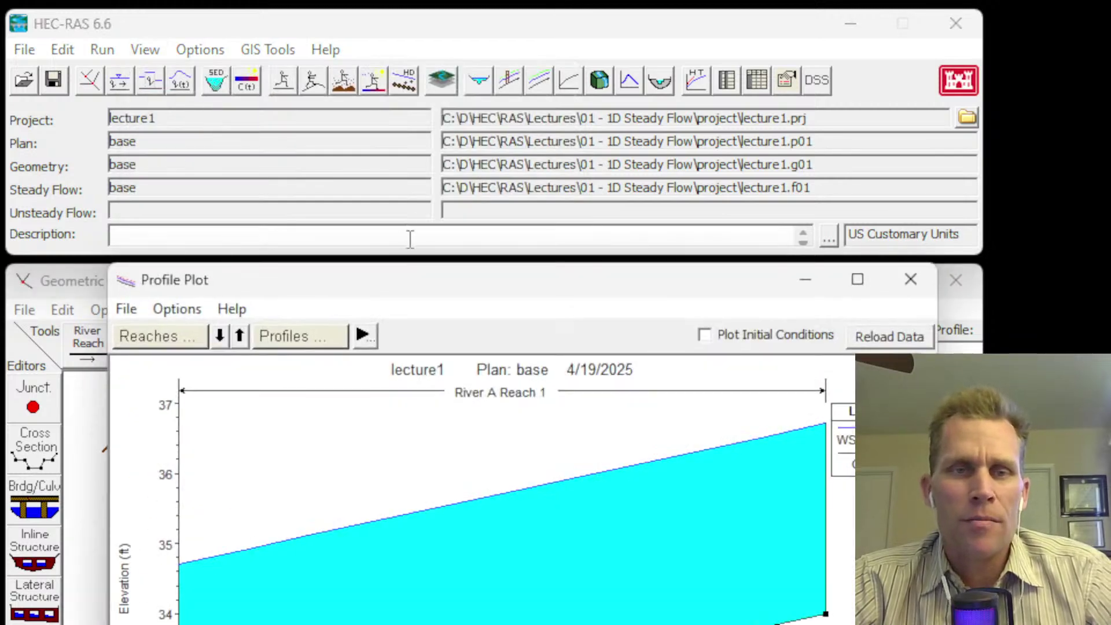
drag(427, 279, 460, 121)
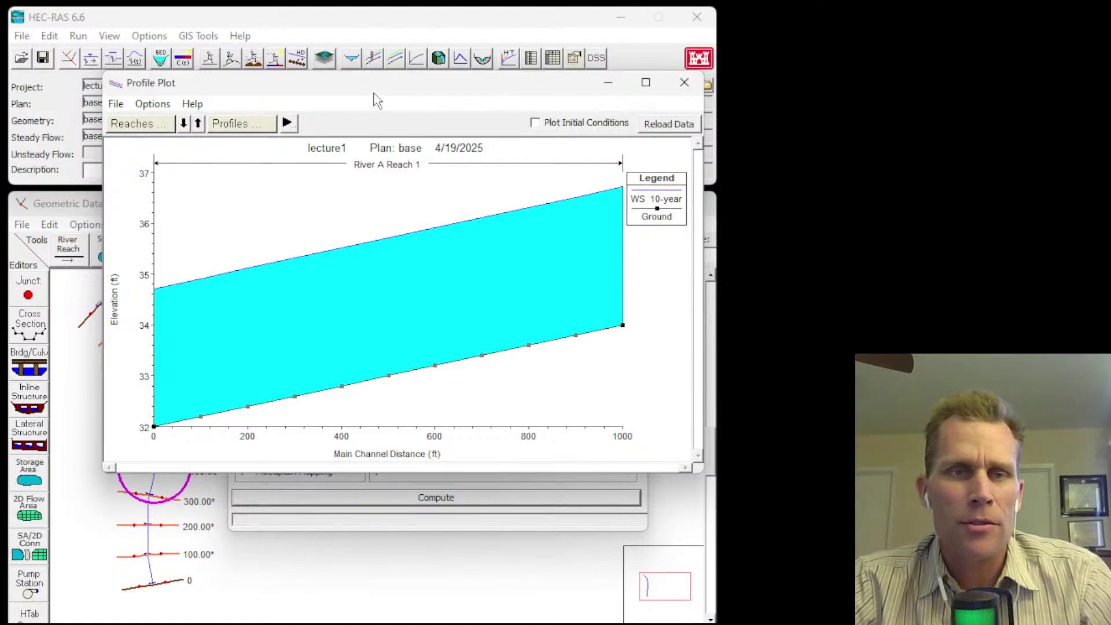
drag(373, 100, 495, 162)
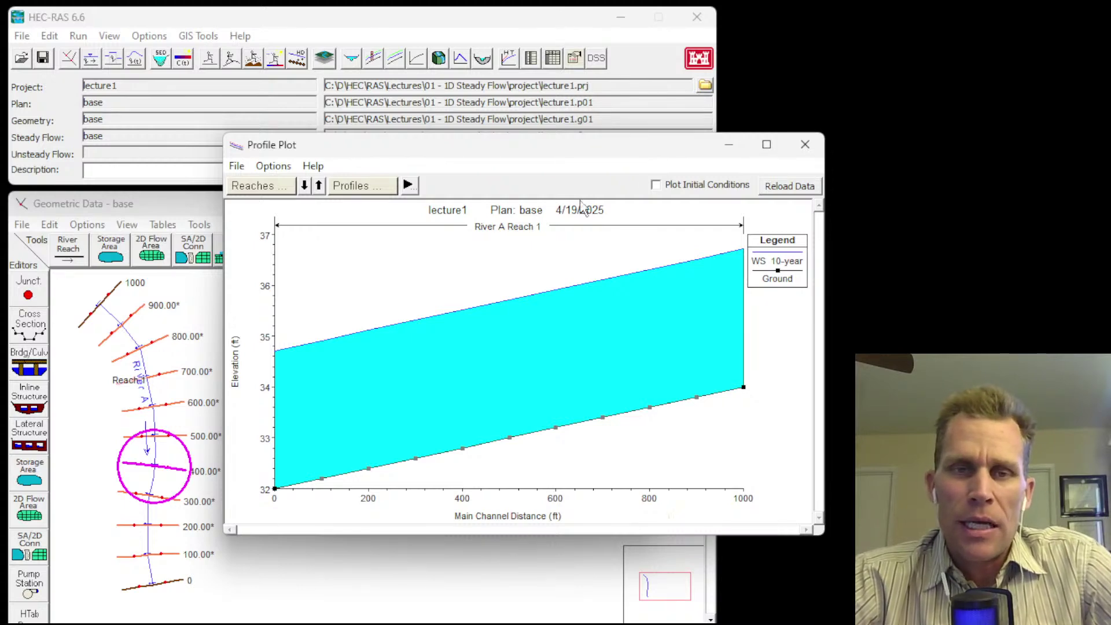
click(805, 144)
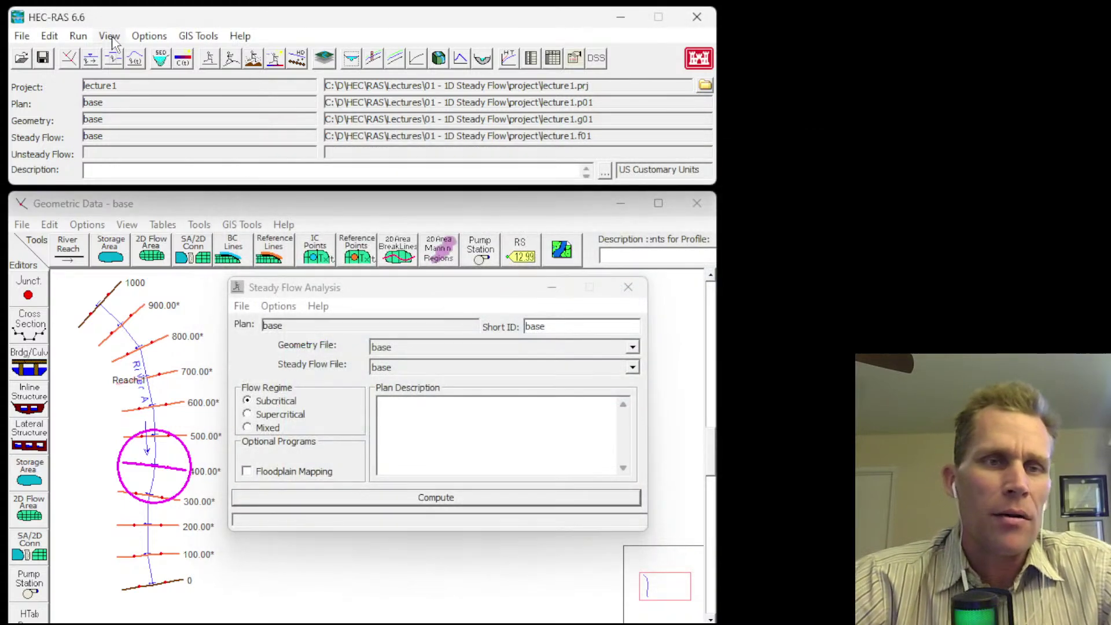
- Reopen the cross section results plot for station 400 on River A, Reach 1
click(78, 36)
mouse_move(107, 41)
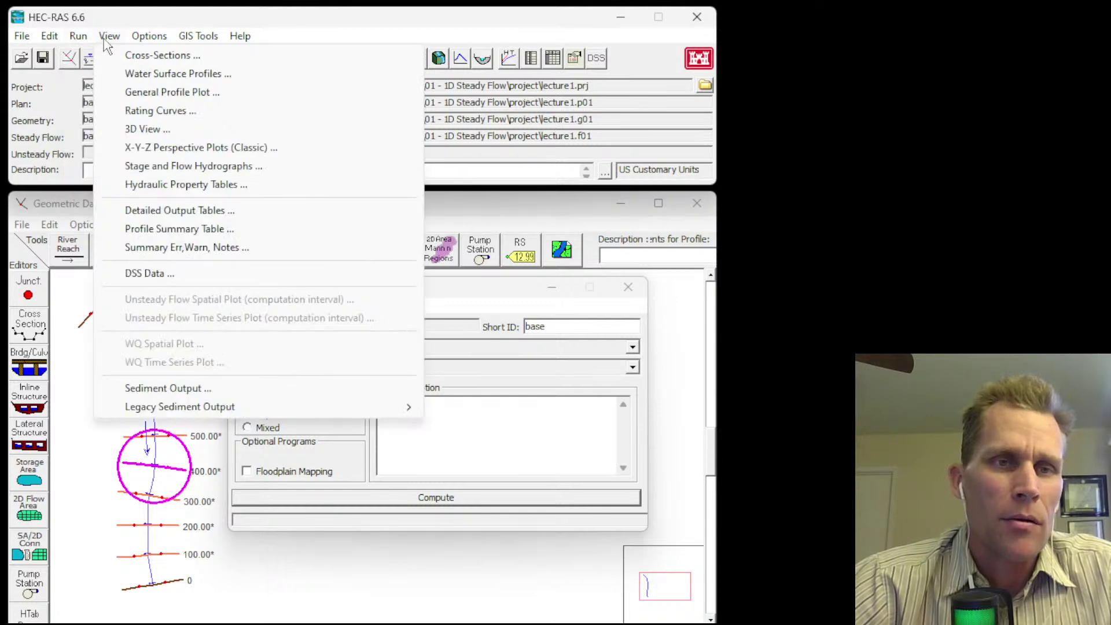
click(131, 55)
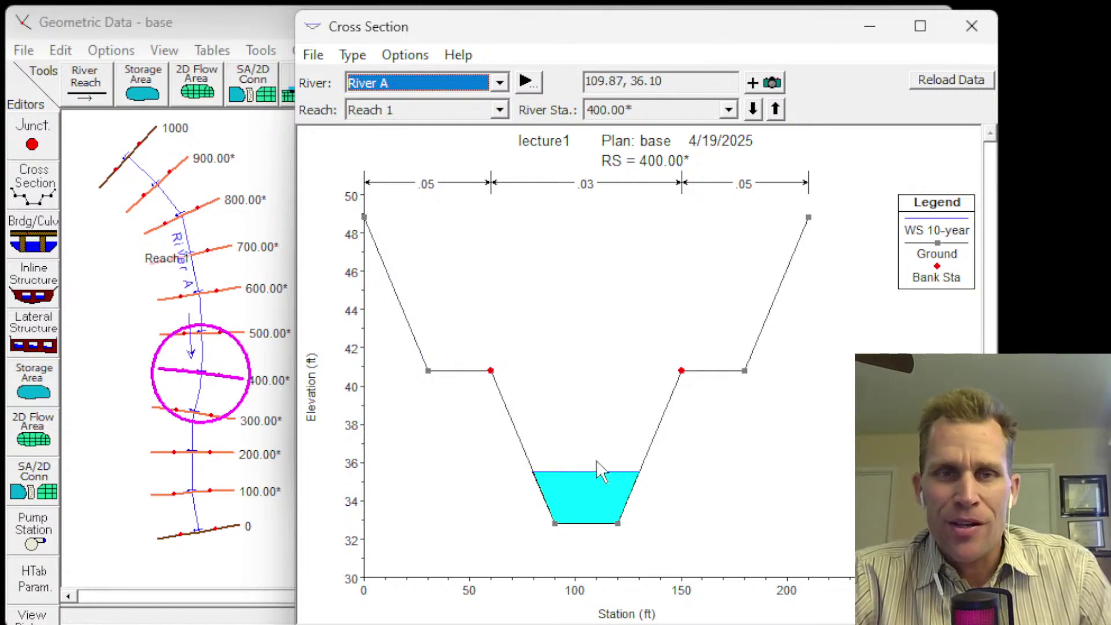
- Add the 100-year profile to the plotted profiles so both the 10-year and 100-year water surfaces are drawn
click(405, 58)
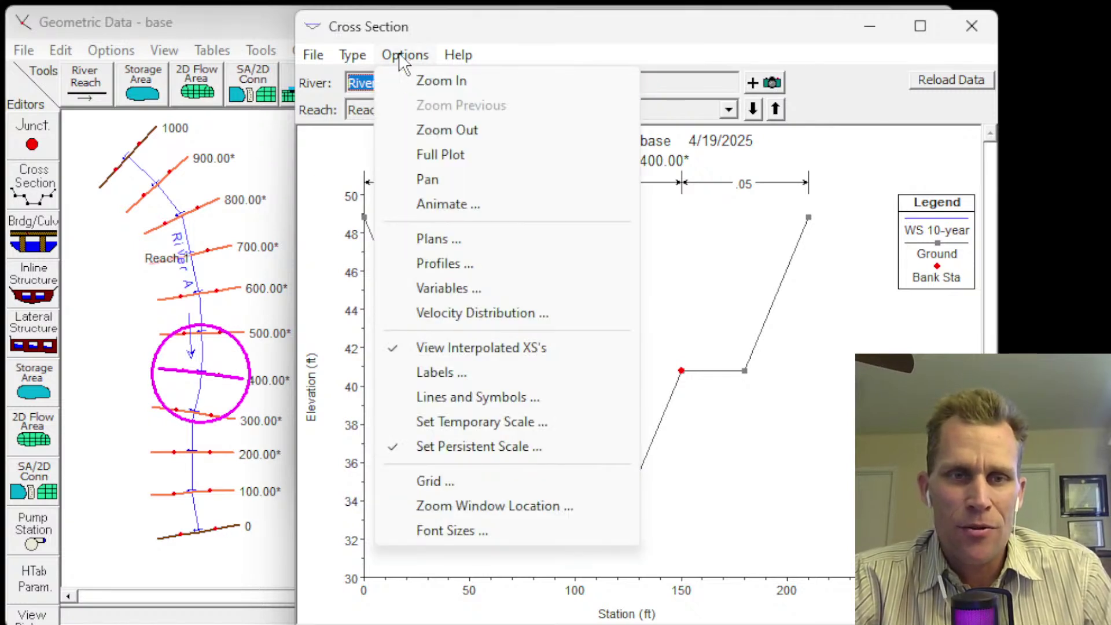
click(434, 267)
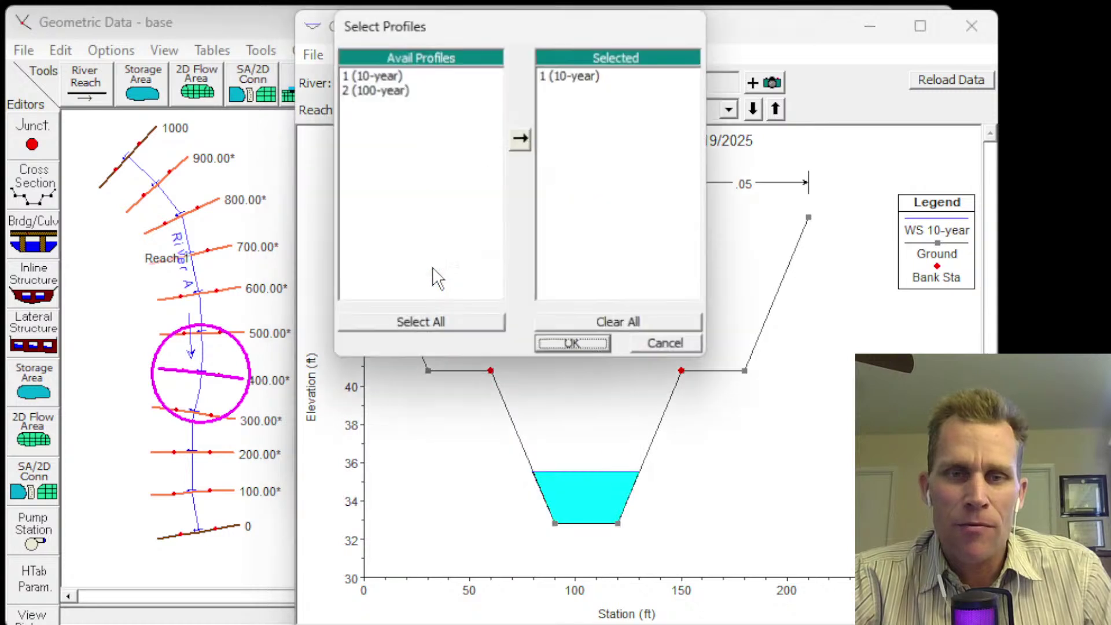
drag(520, 32, 547, 118)
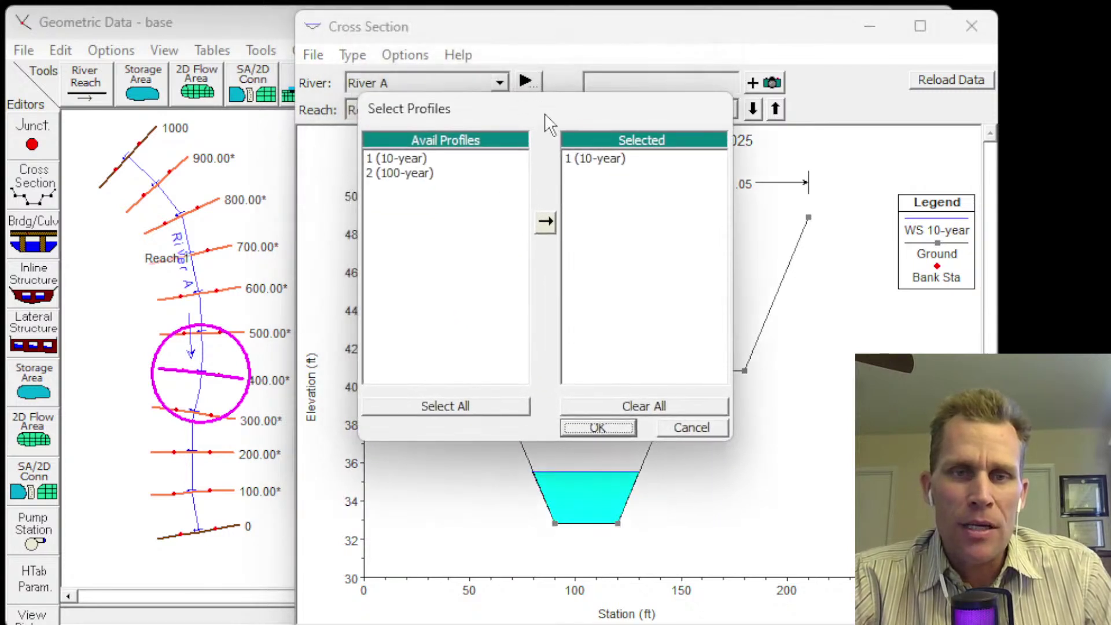
click(599, 158)
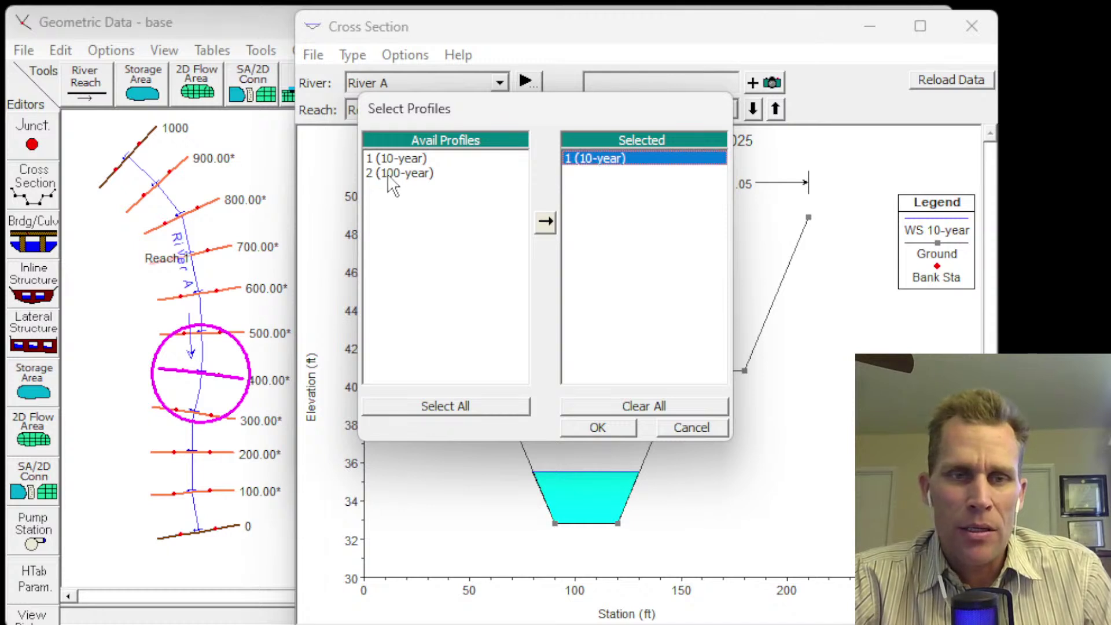
double_click(389, 177)
click(593, 180)
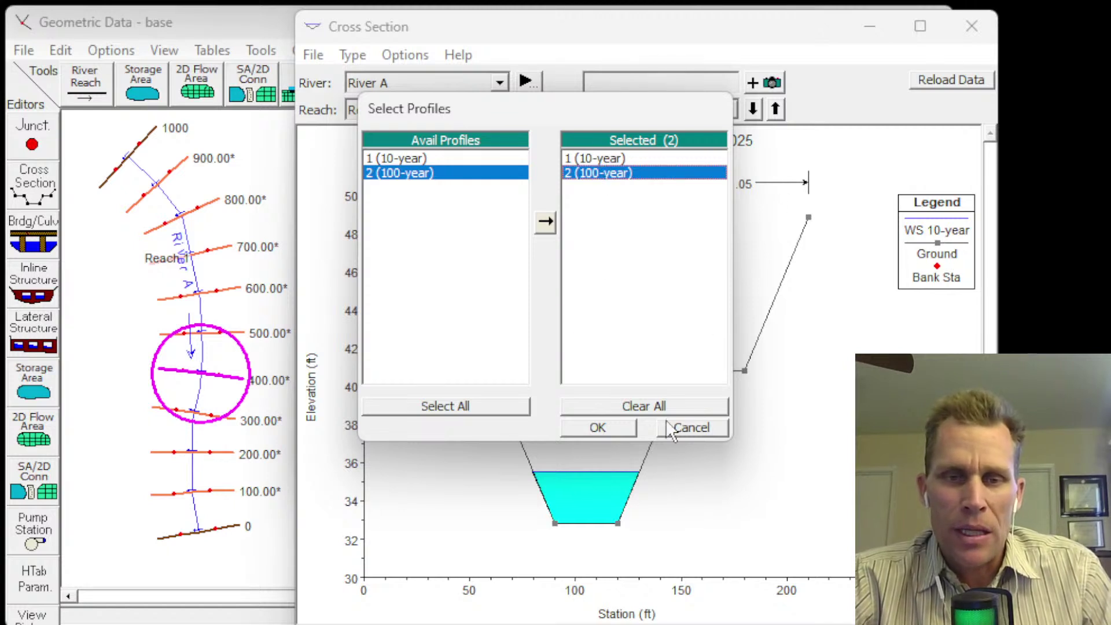
click(595, 433)
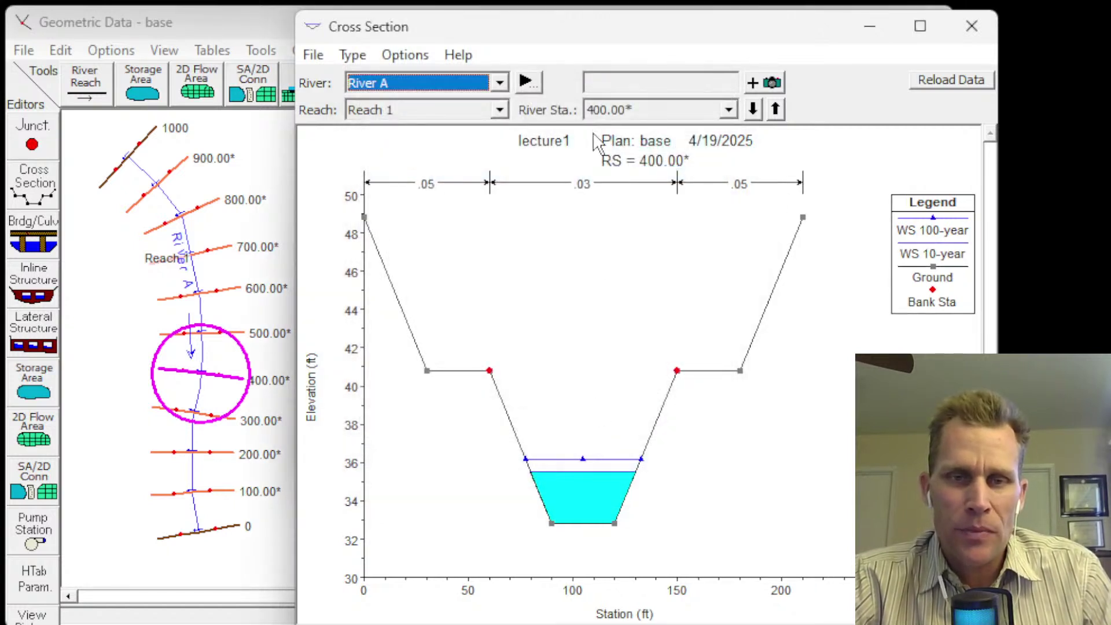
- Zoom in on the station 400 main channel and identify the 10-year and 100-year water surfaces by highlighting their legend entries
drag(617, 35, 617, 8)
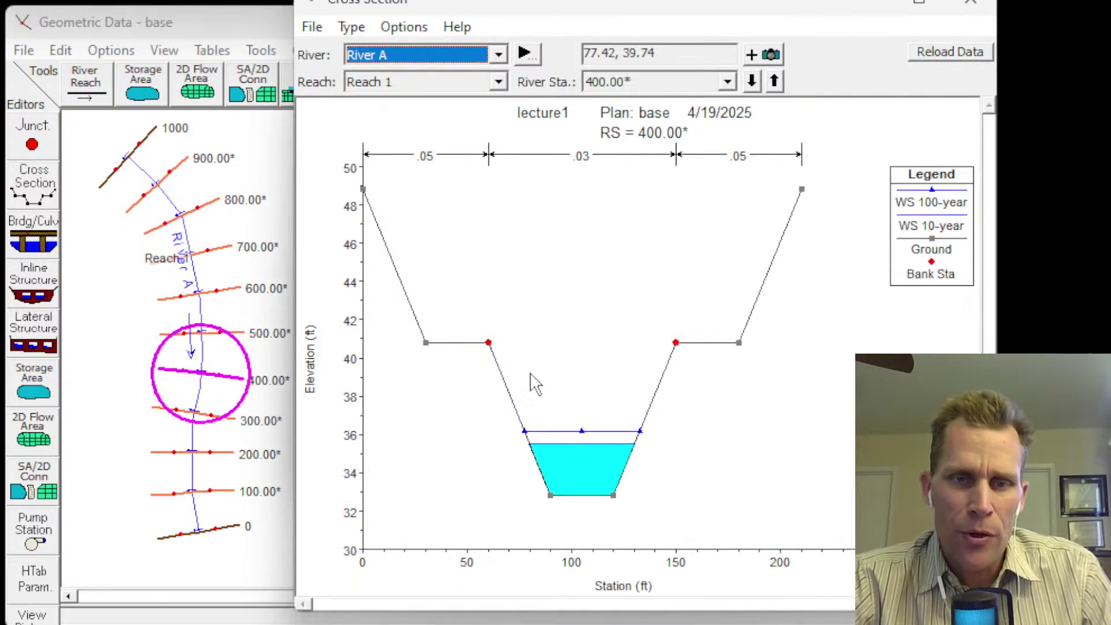
scroll(571, 410, up, 3)
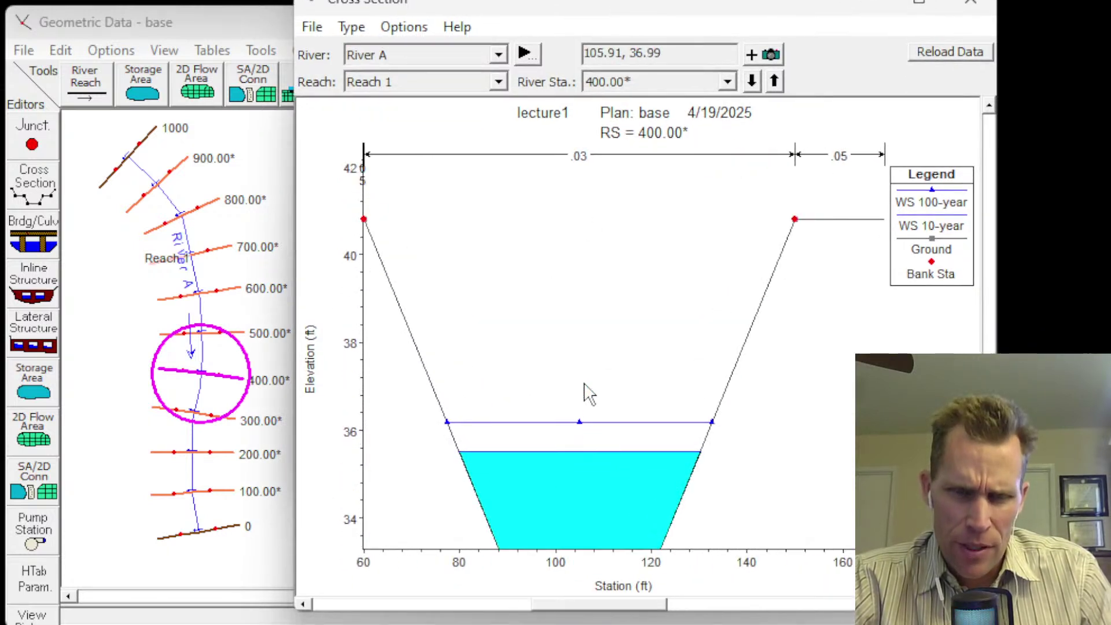
drag(602, 359, 551, 355)
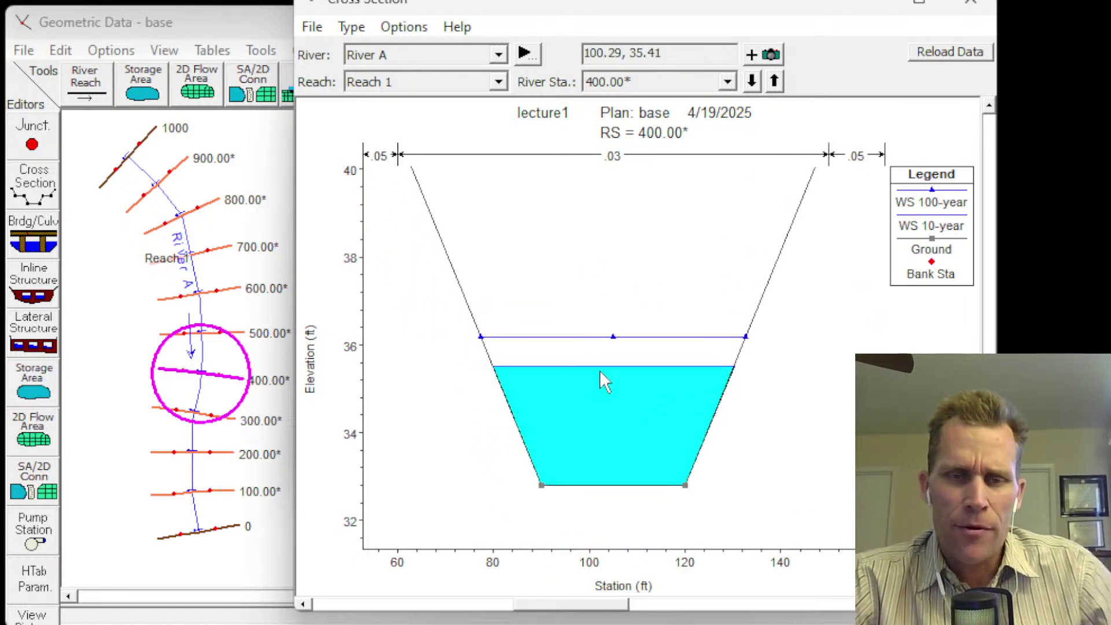
click(940, 228)
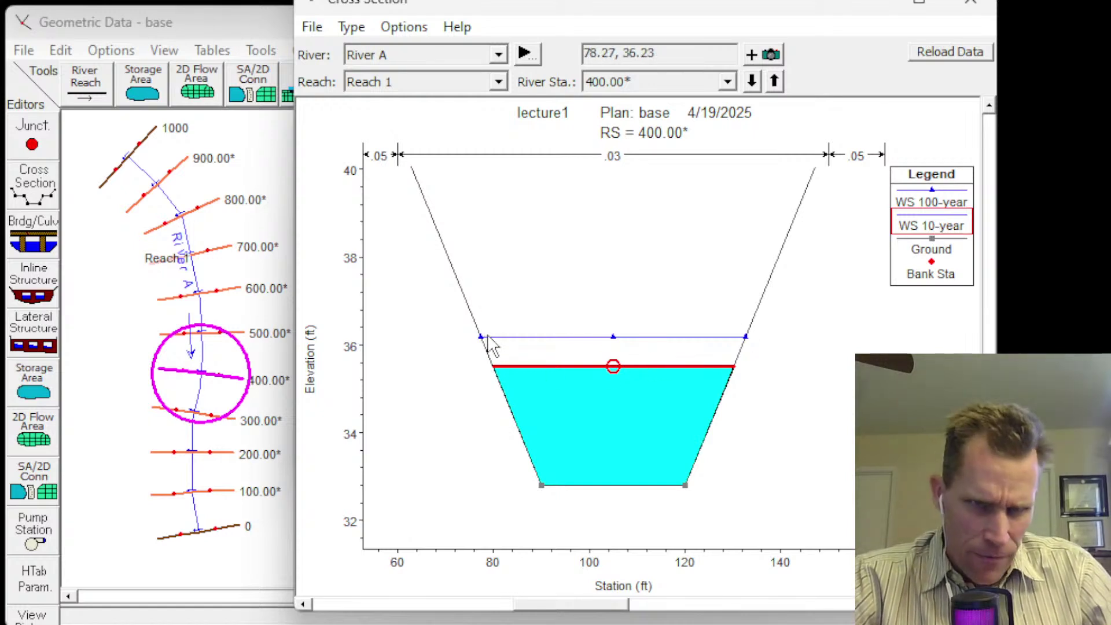
click(939, 204)
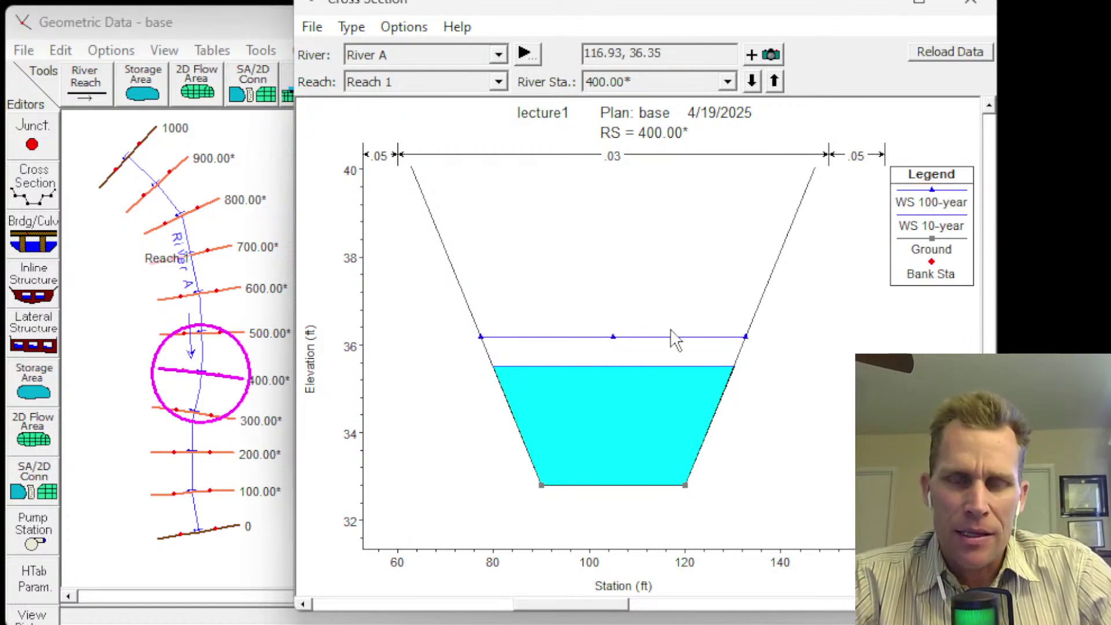
- Open the line style options for the station 400 cross section plot and set the WS 10-year line width to 2.5
right_click(512, 234)
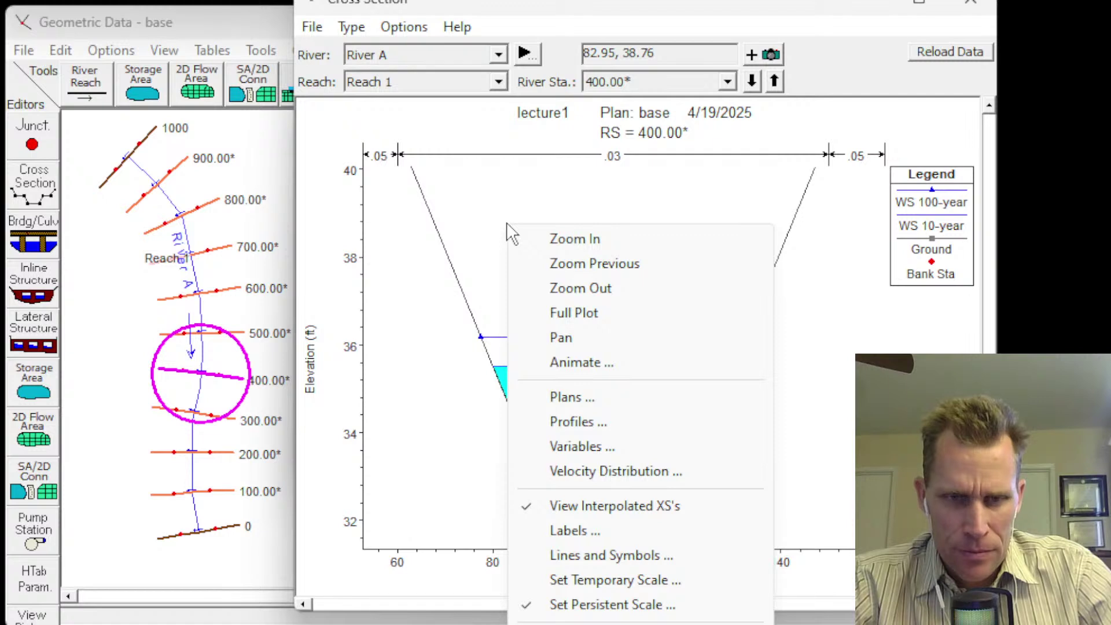
click(492, 209)
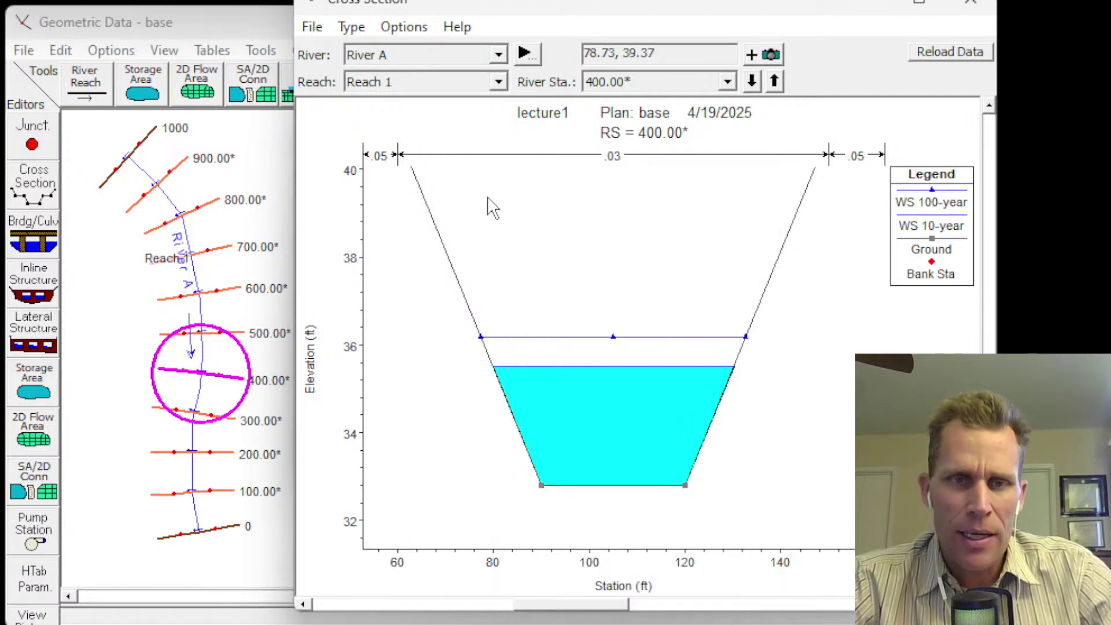
right_click(480, 195)
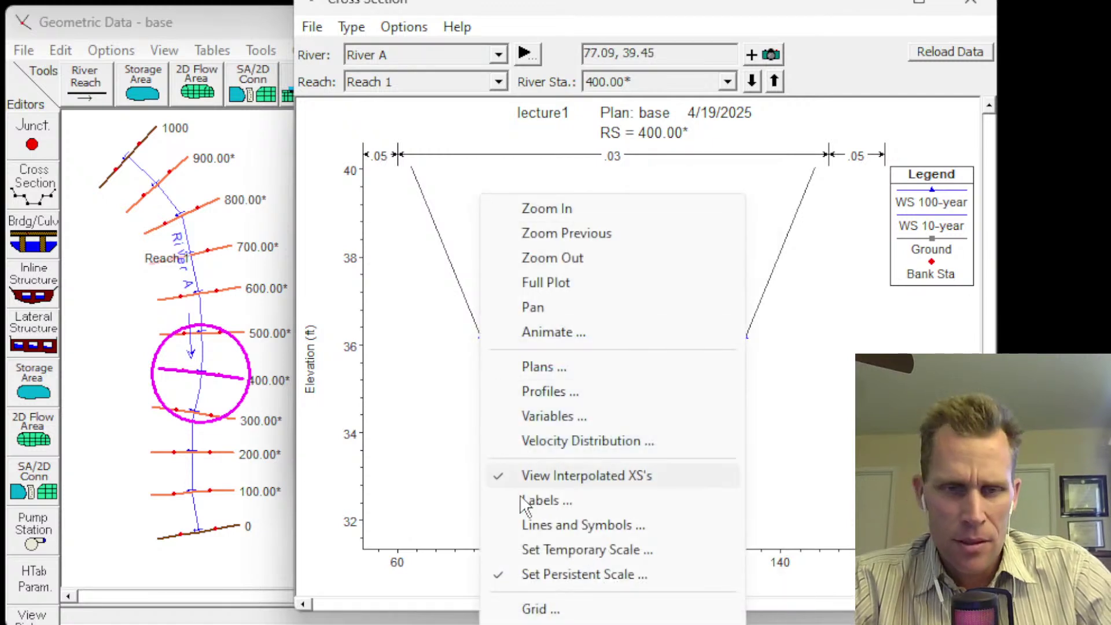
click(557, 526)
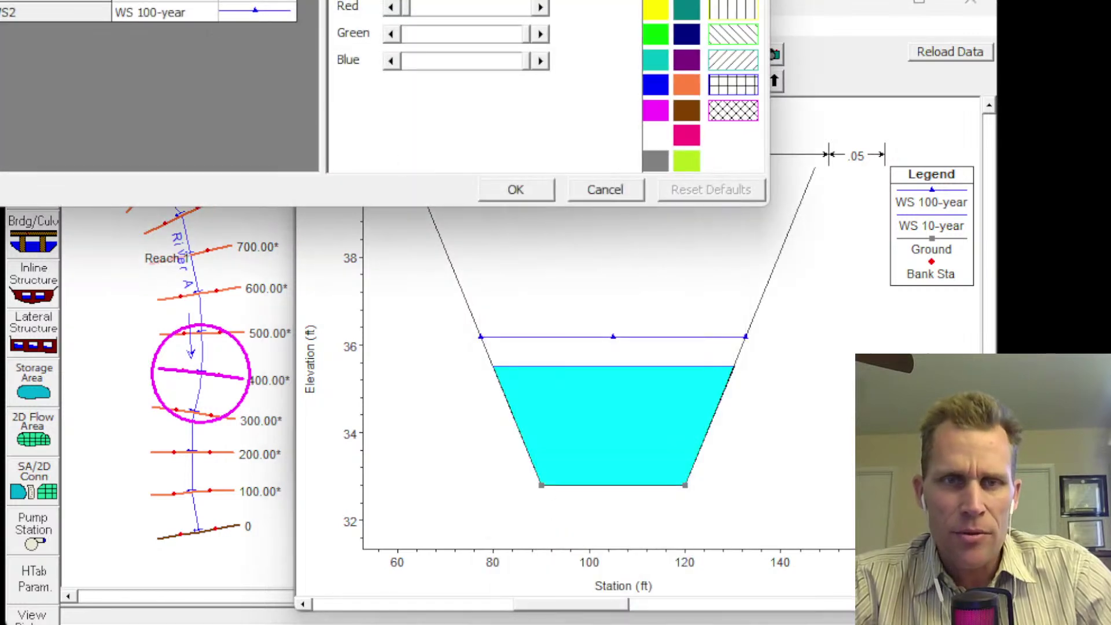
drag(417, 0, 599, 62)
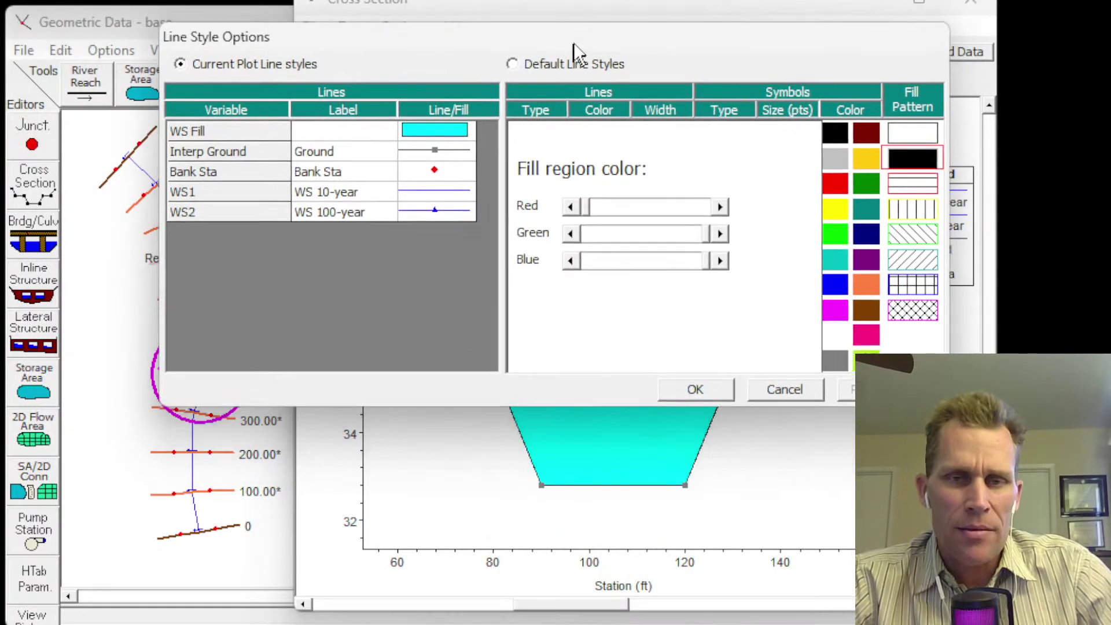
click(427, 191)
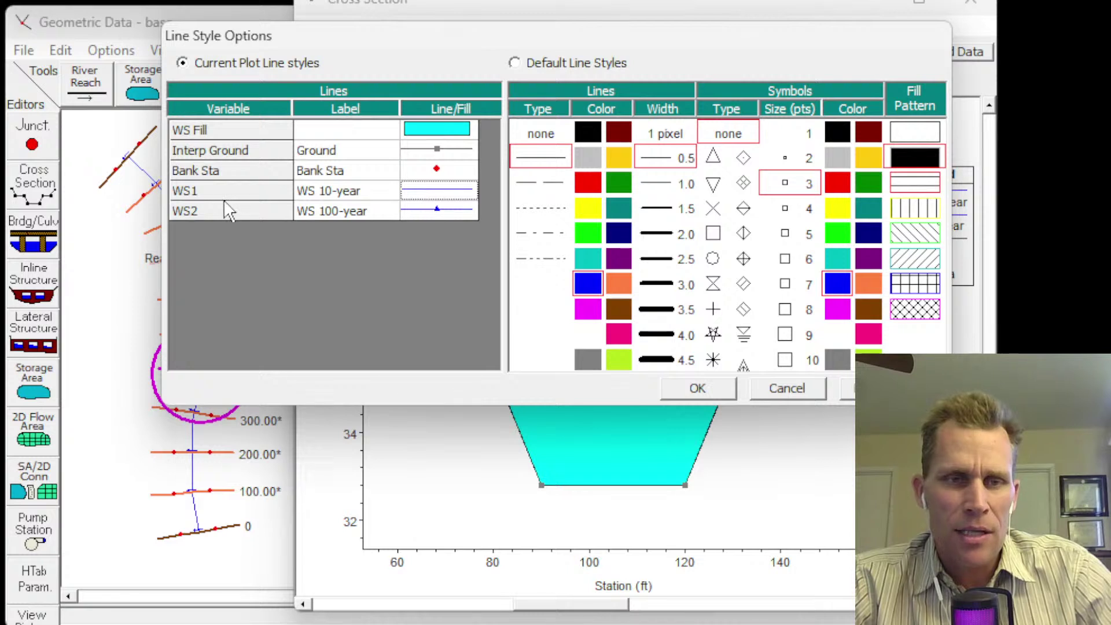
click(438, 210)
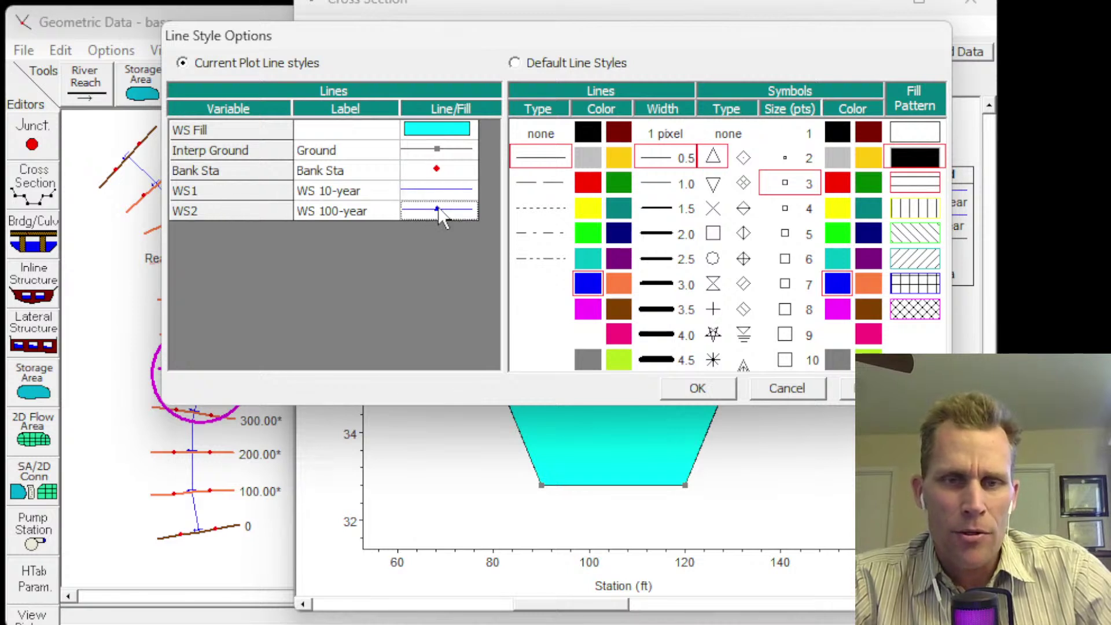
click(440, 191)
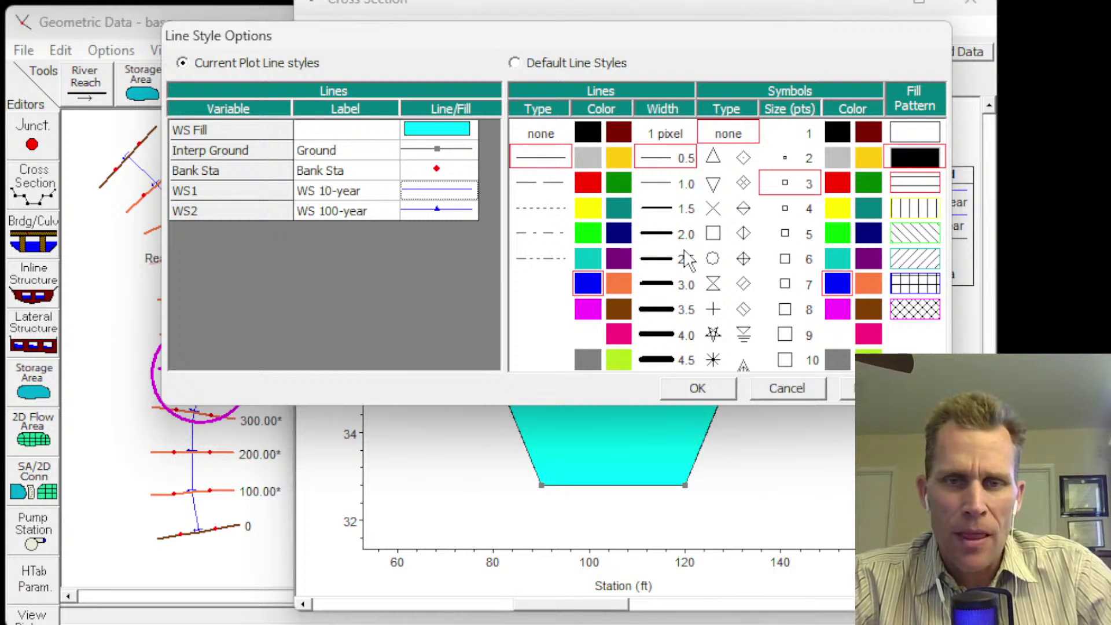
click(665, 262)
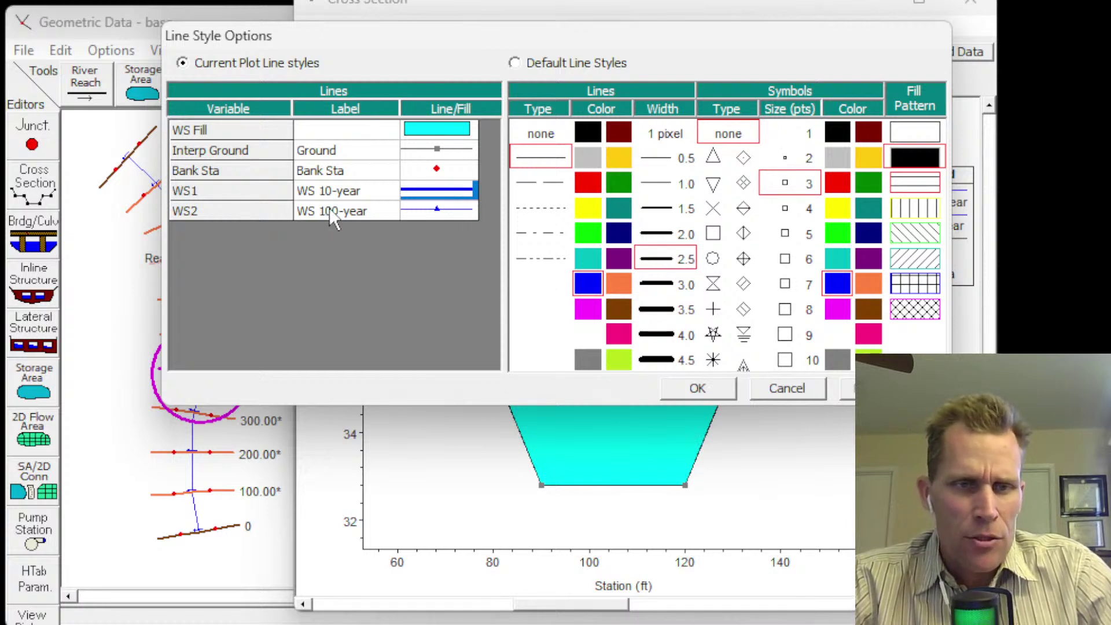
- Style the WS 100-year line in purple with a width of 2.5 and no symbol, and apply the line styles
click(440, 210)
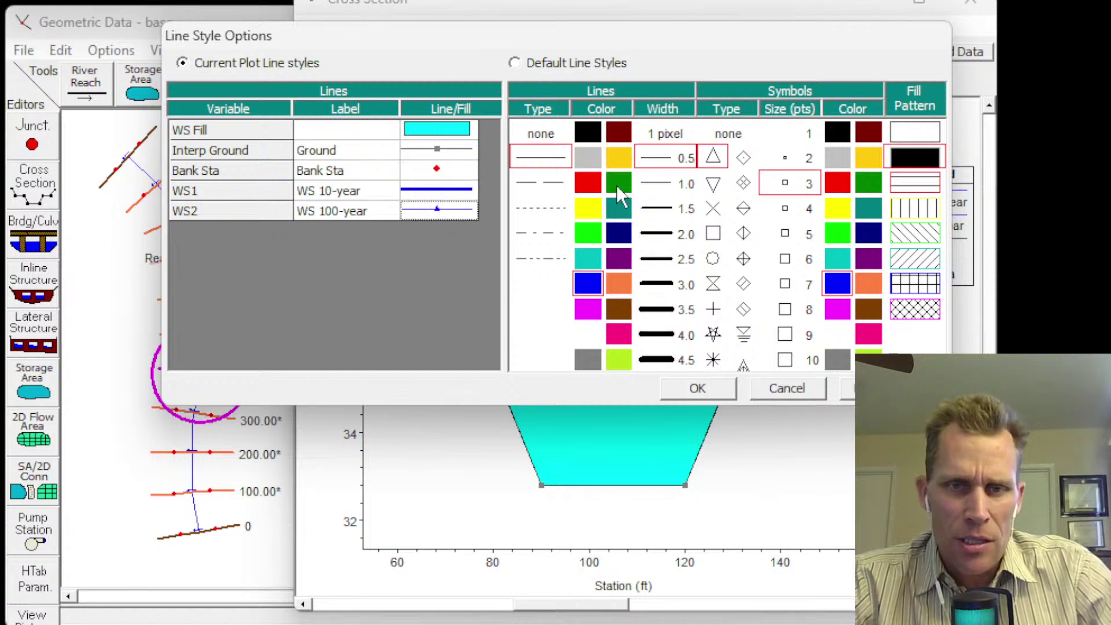
click(620, 242)
click(624, 264)
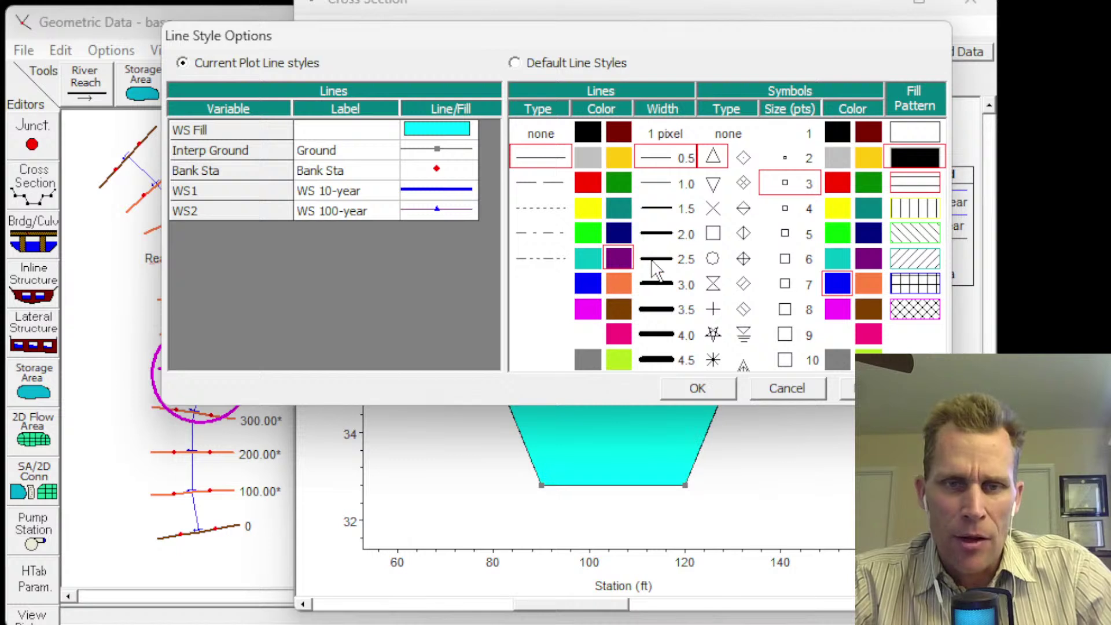
click(657, 265)
click(731, 135)
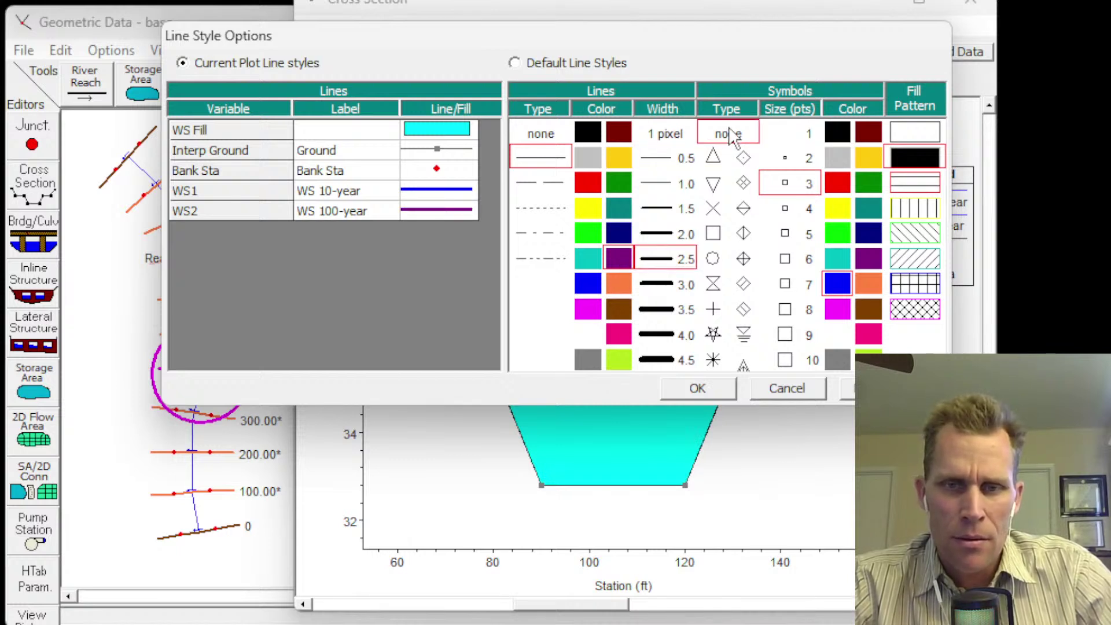
click(698, 389)
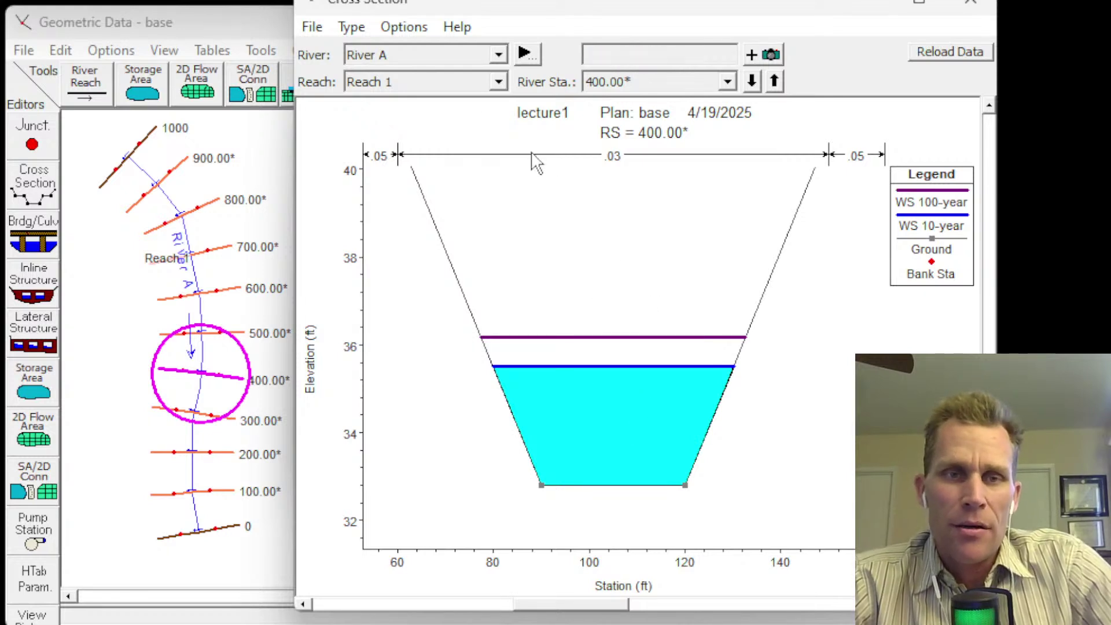
- Add Energy Grade and Critical Depth to the variables plotted on the station 400 cross section
drag(440, 6, 454, 33)
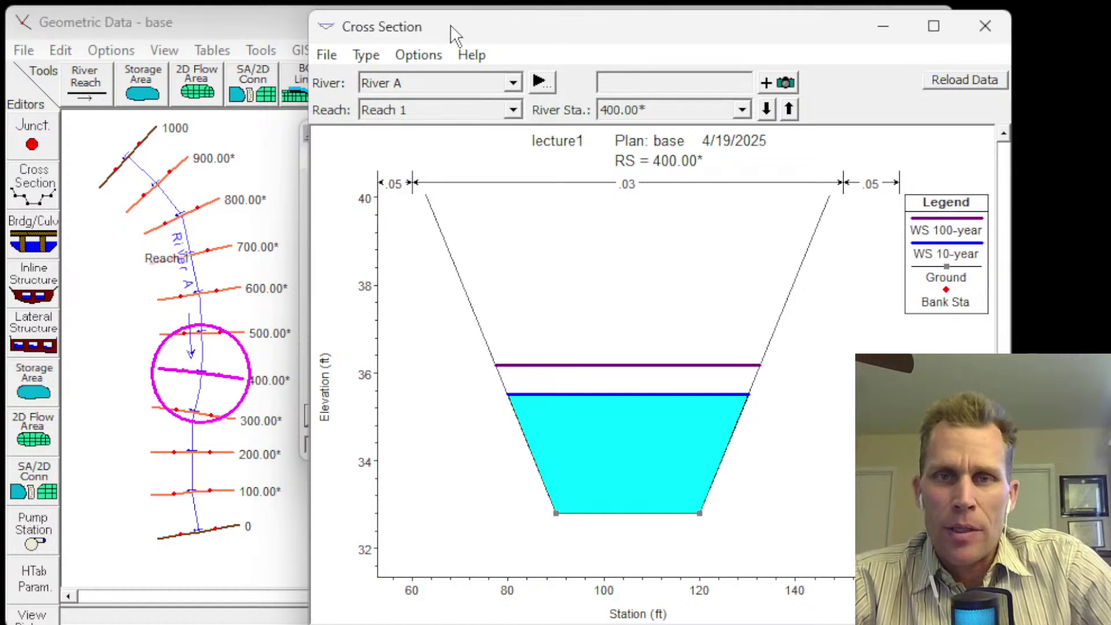
click(419, 55)
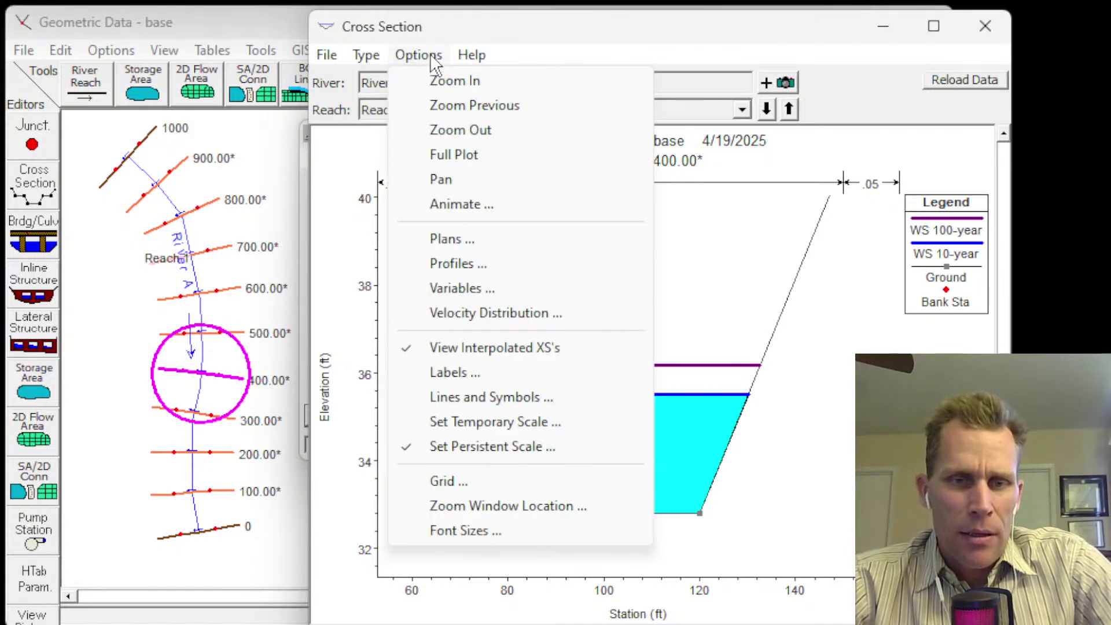
click(461, 290)
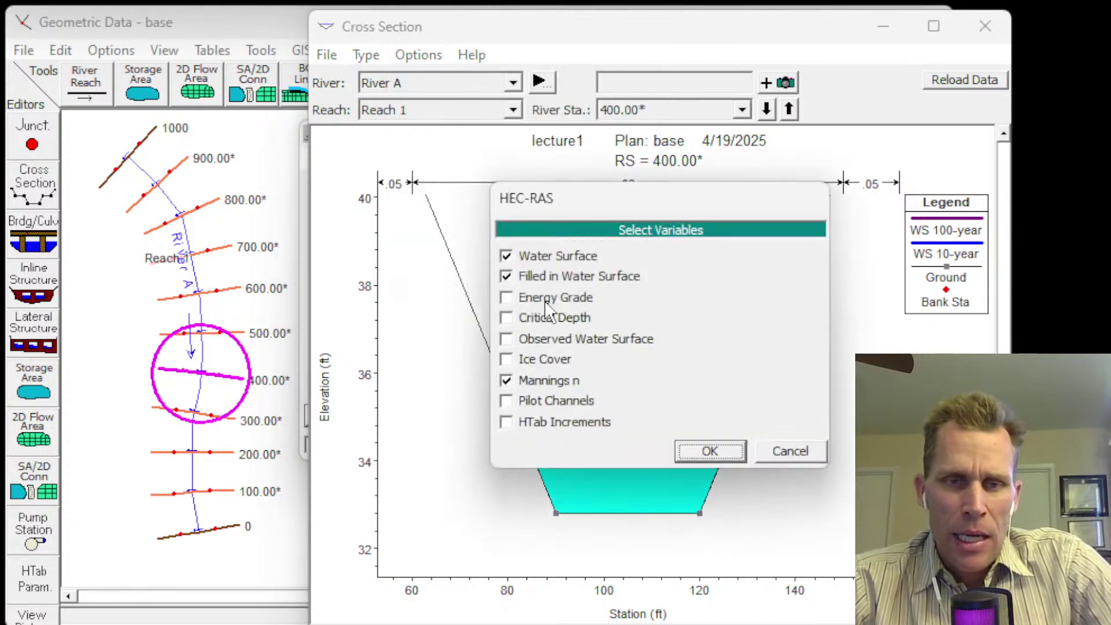
click(507, 297)
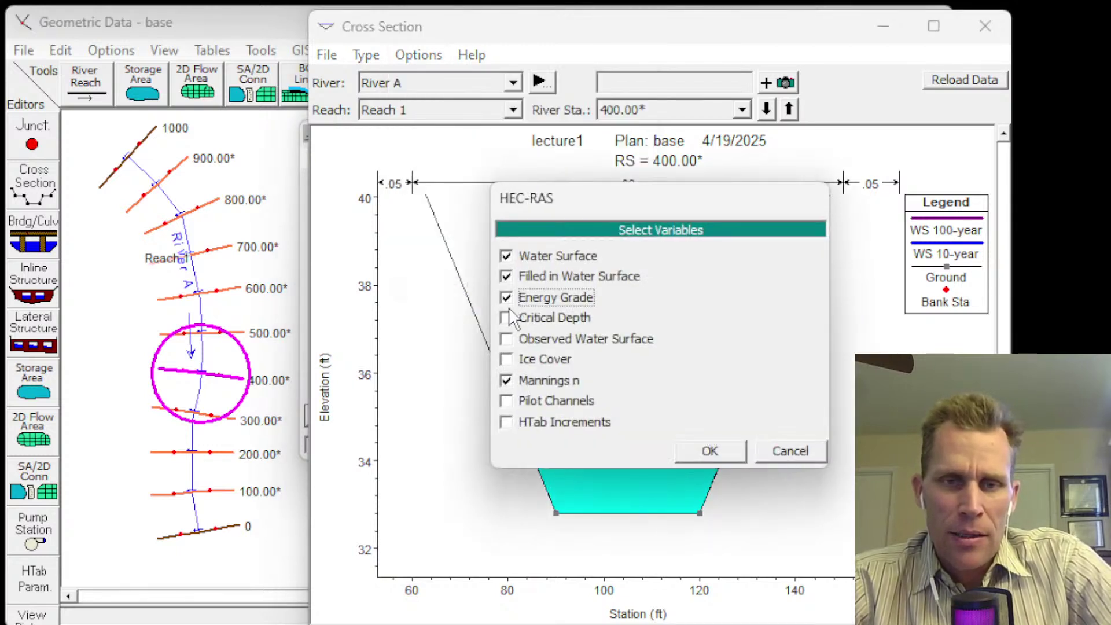
click(507, 318)
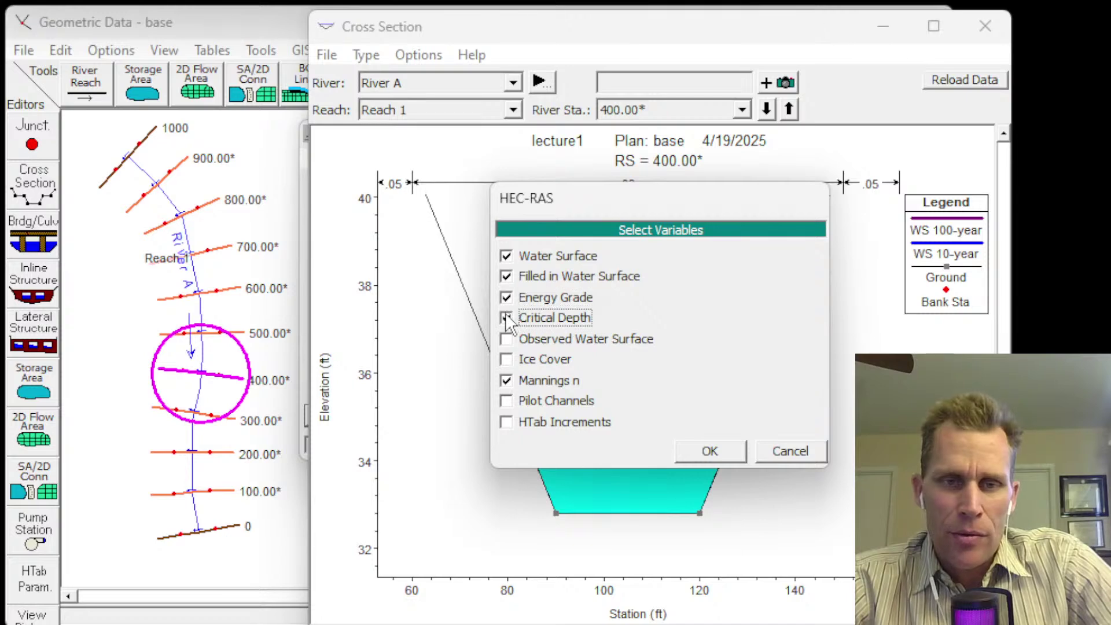
click(706, 452)
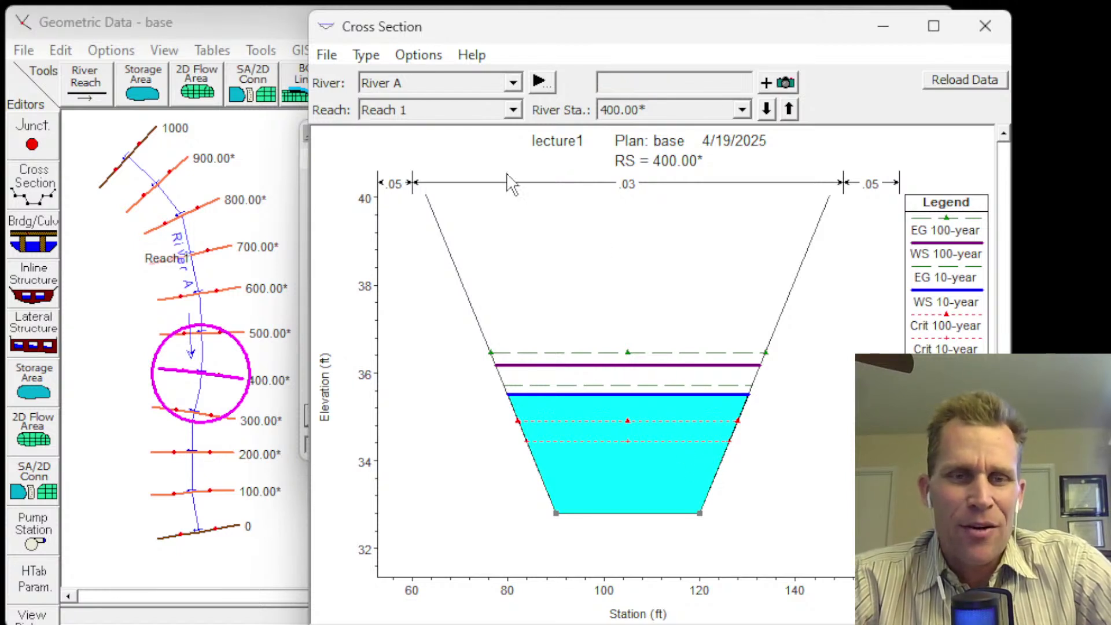
- Remove the 100-year profile from the cross section plot, keeping only the 10-year profile selected
click(416, 55)
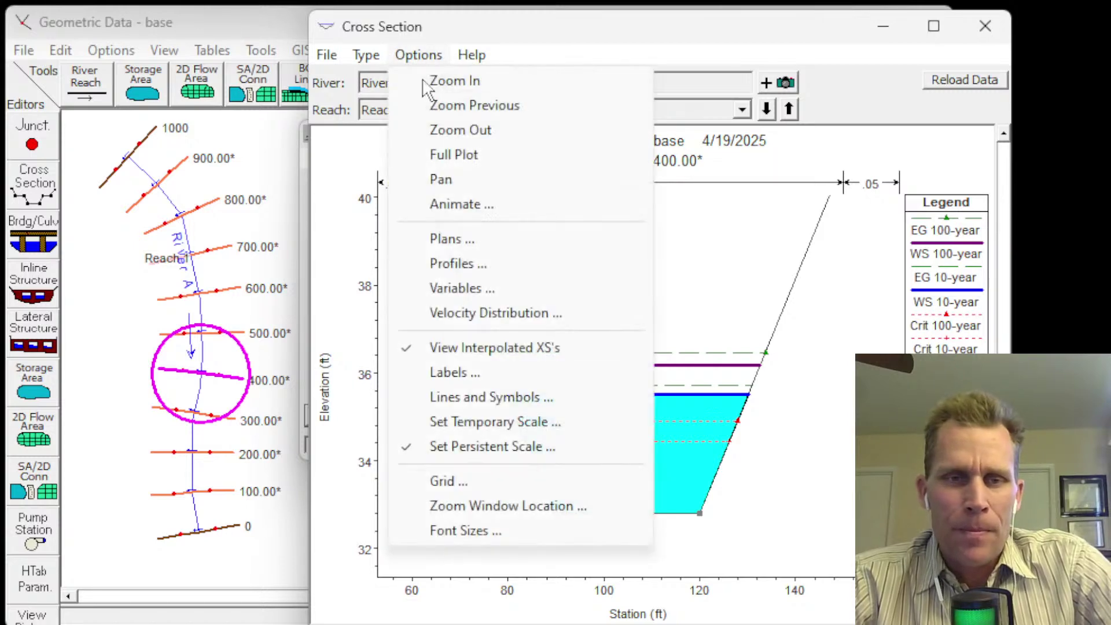
click(473, 267)
double_click(581, 173)
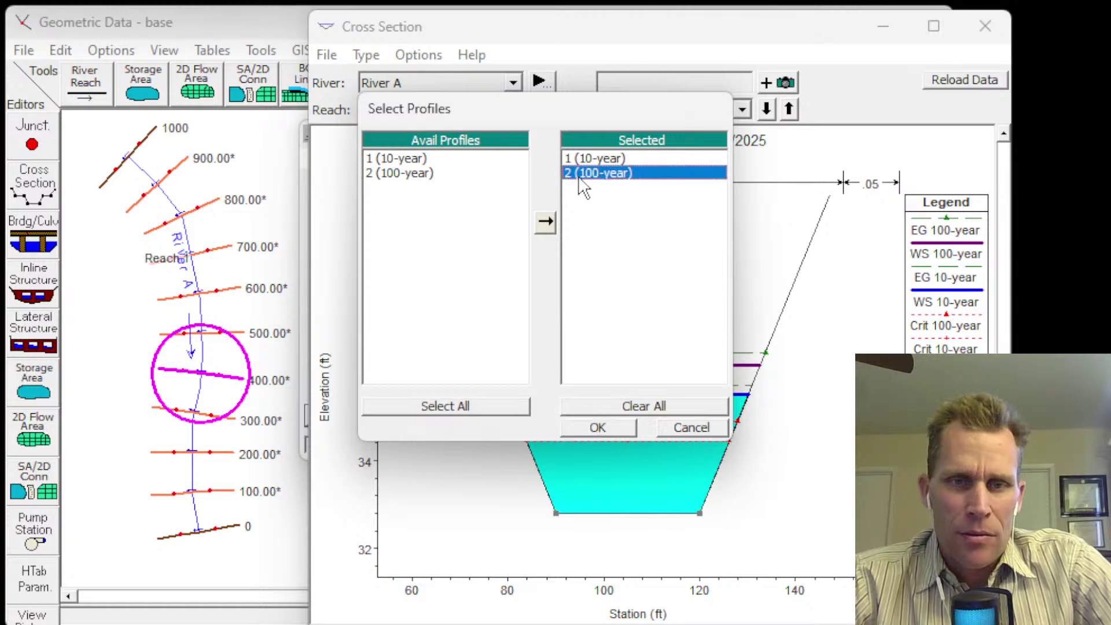
click(598, 427)
- Examine the 10-year energy grade, water surface and critical depth lines at station 400 up close, and close the cross section plot
scroll(645, 350, up, 2)
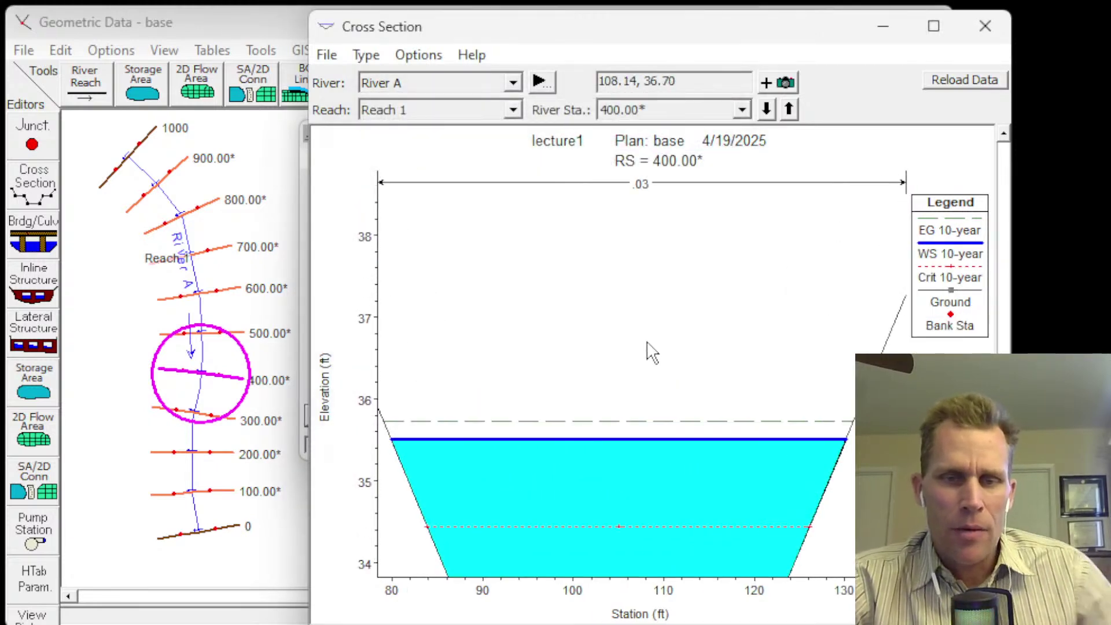
drag(652, 352, 683, 230)
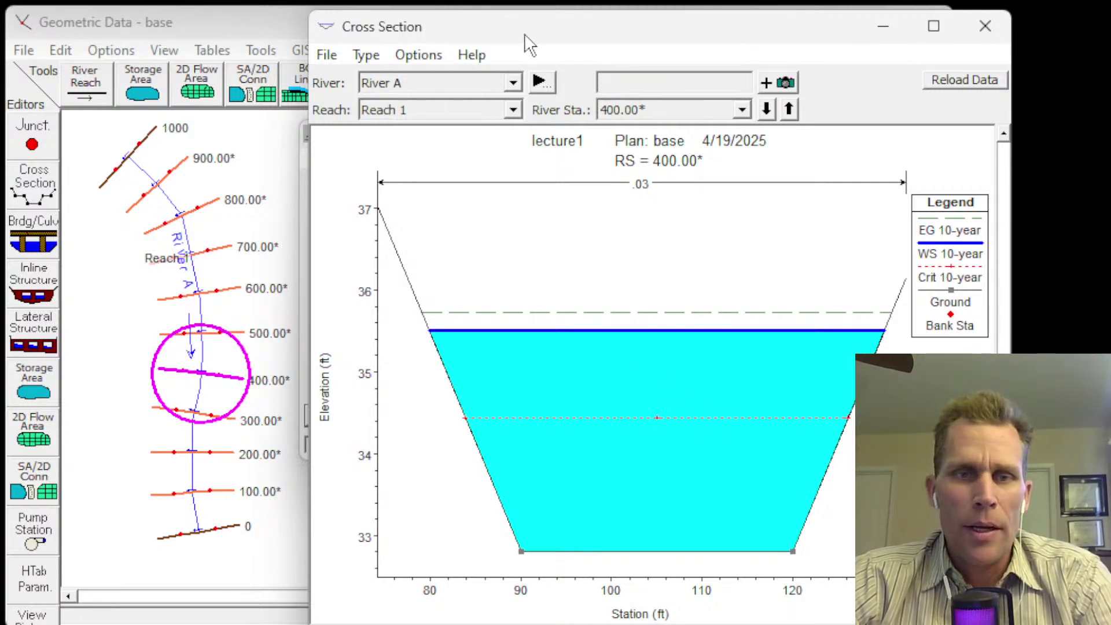
drag(547, 39, 533, 40)
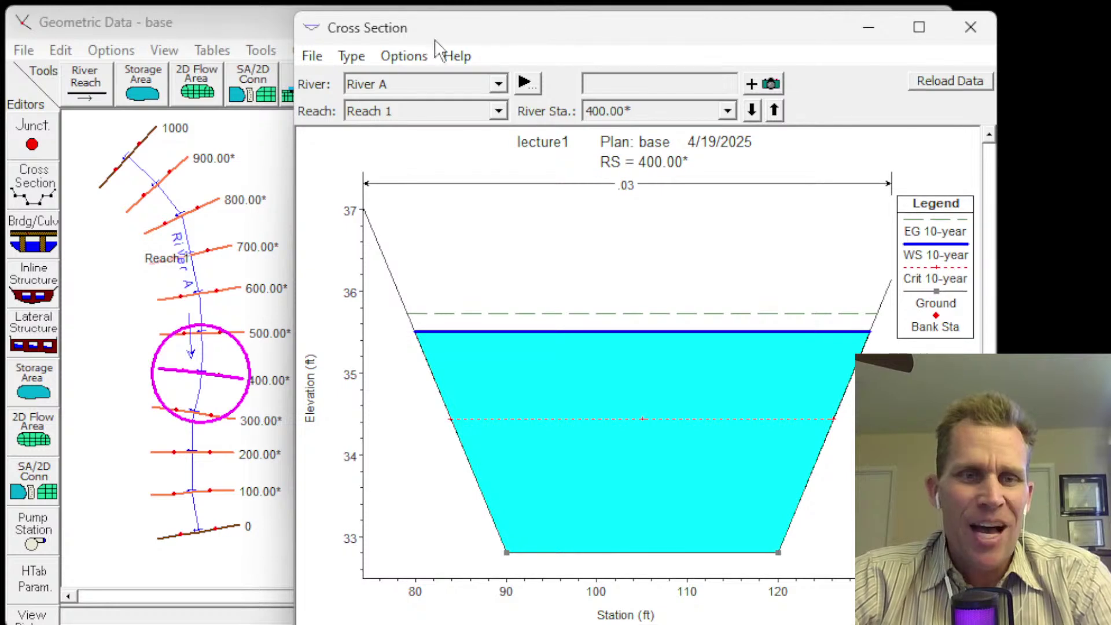
click(971, 27)
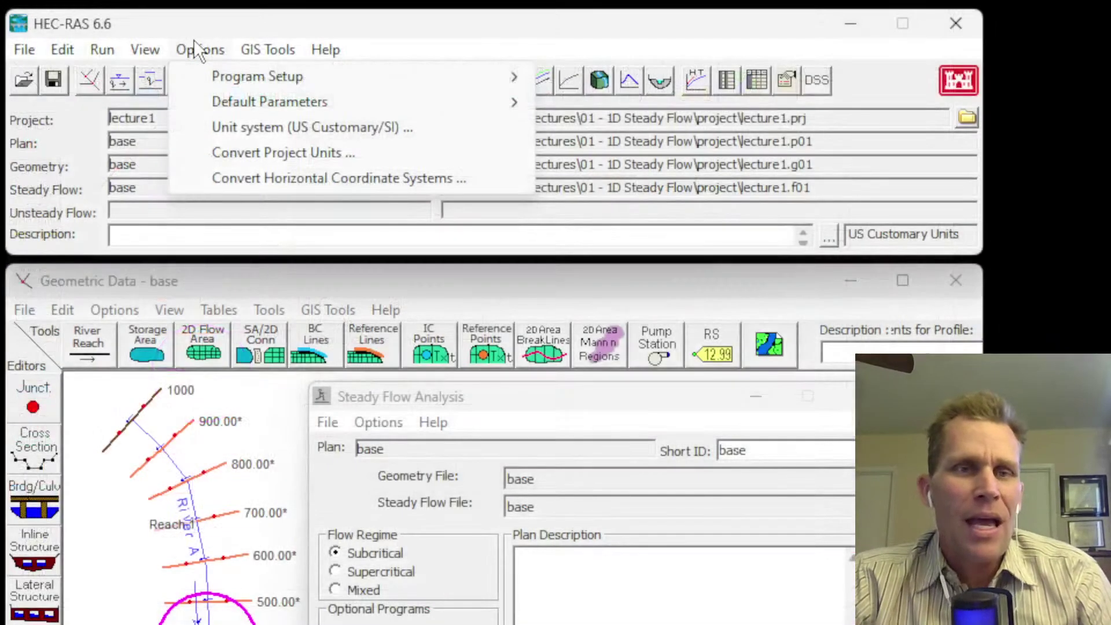
- Examine the 10-year energy grade, water surface and critical depth in the water surface profile plot of River A Reach 1, and close it
mouse_move(156, 48)
click(186, 100)
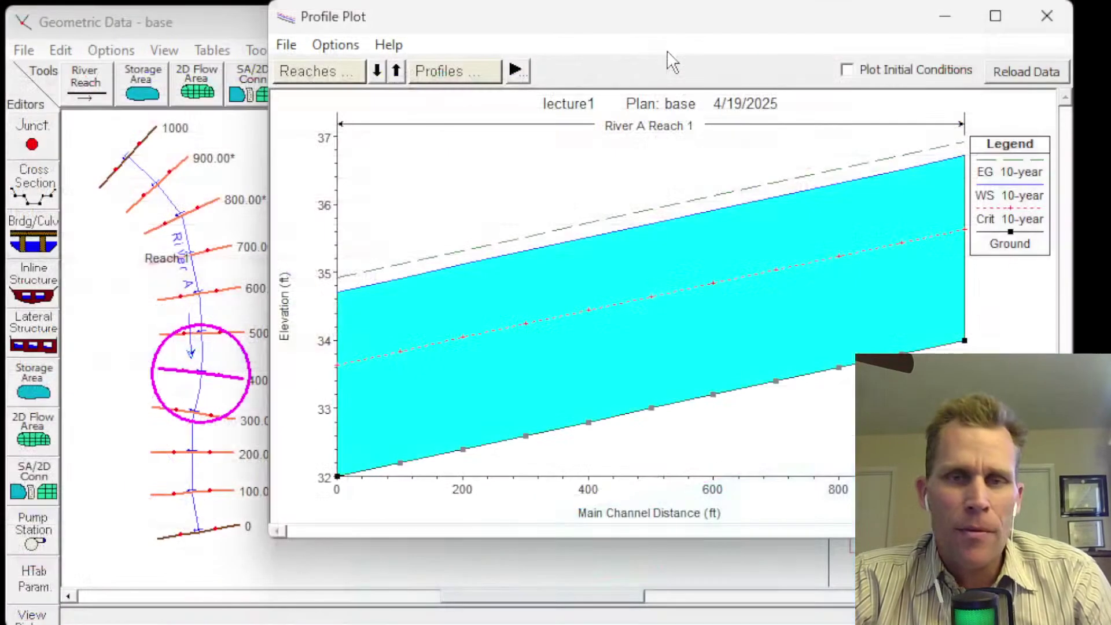
drag(660, 29, 678, 45)
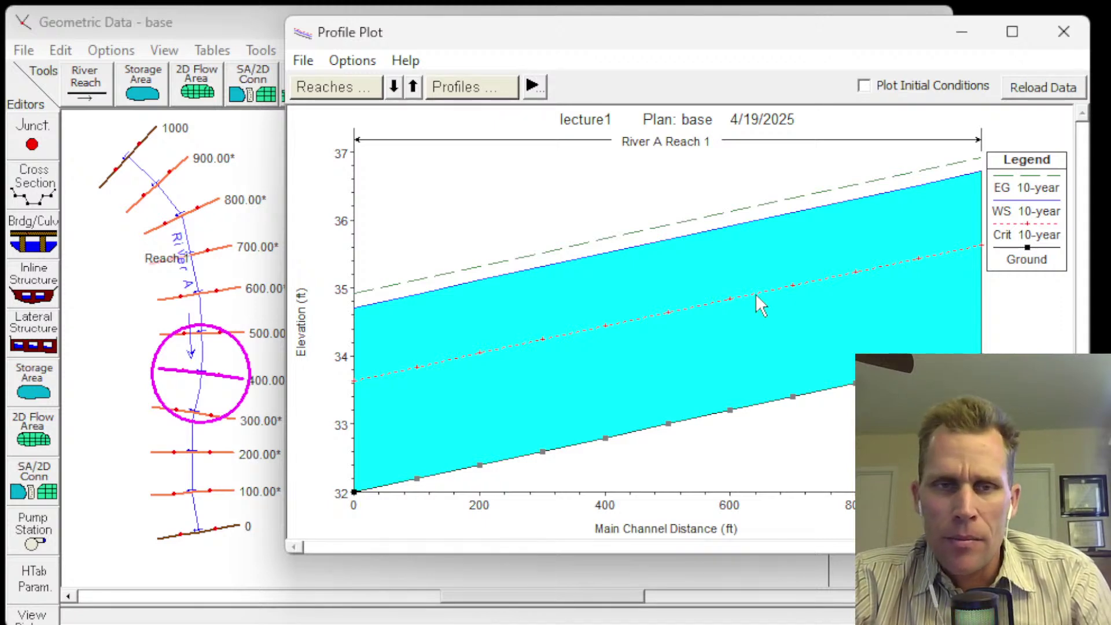
click(1062, 32)
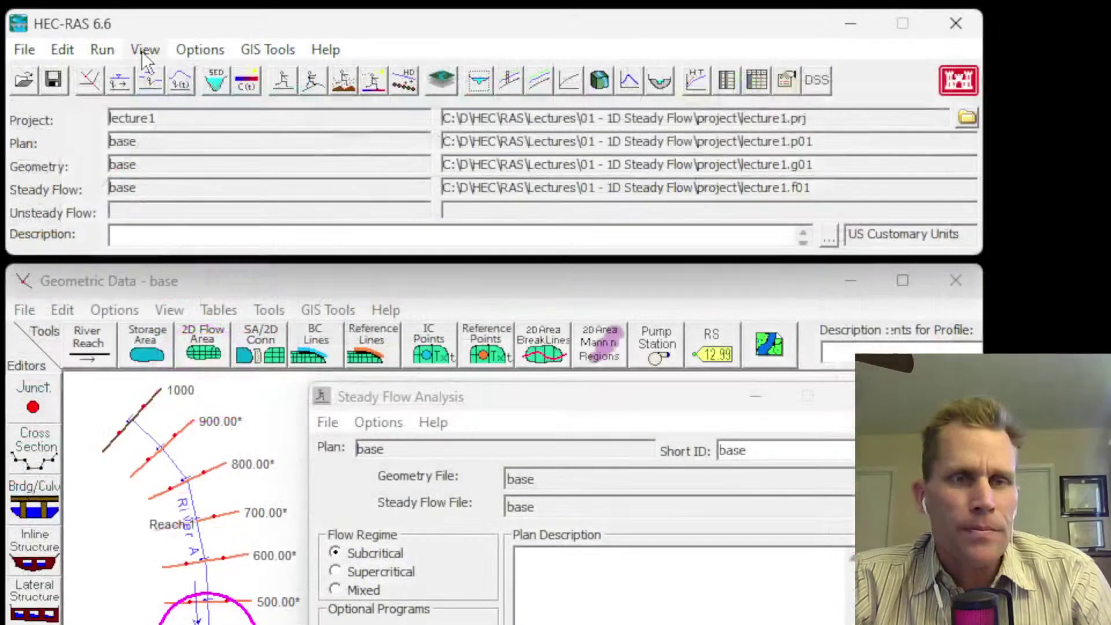
- Open the classic X-Y-Z perspective plot of the reach from station 1000 to 0 and enlarge its window
click(142, 50)
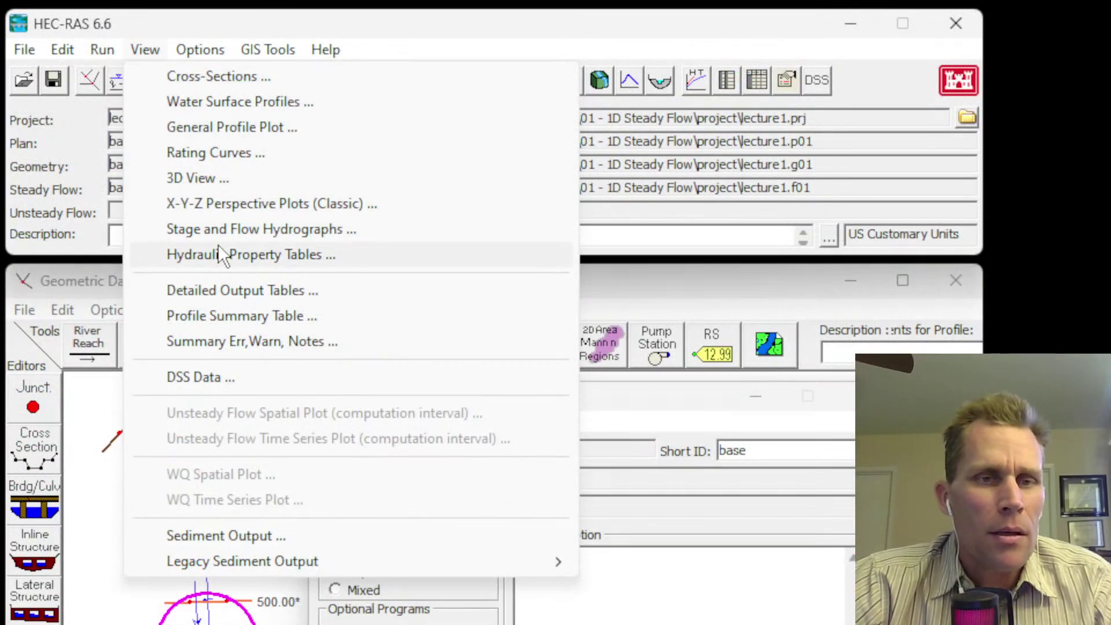
click(203, 206)
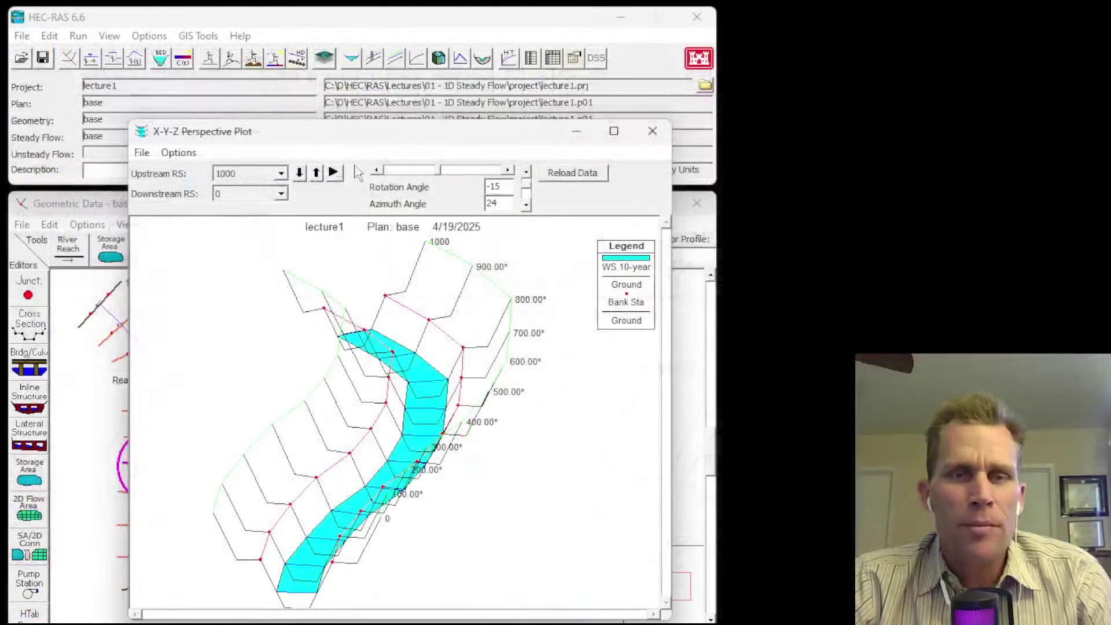
drag(426, 138, 489, 75)
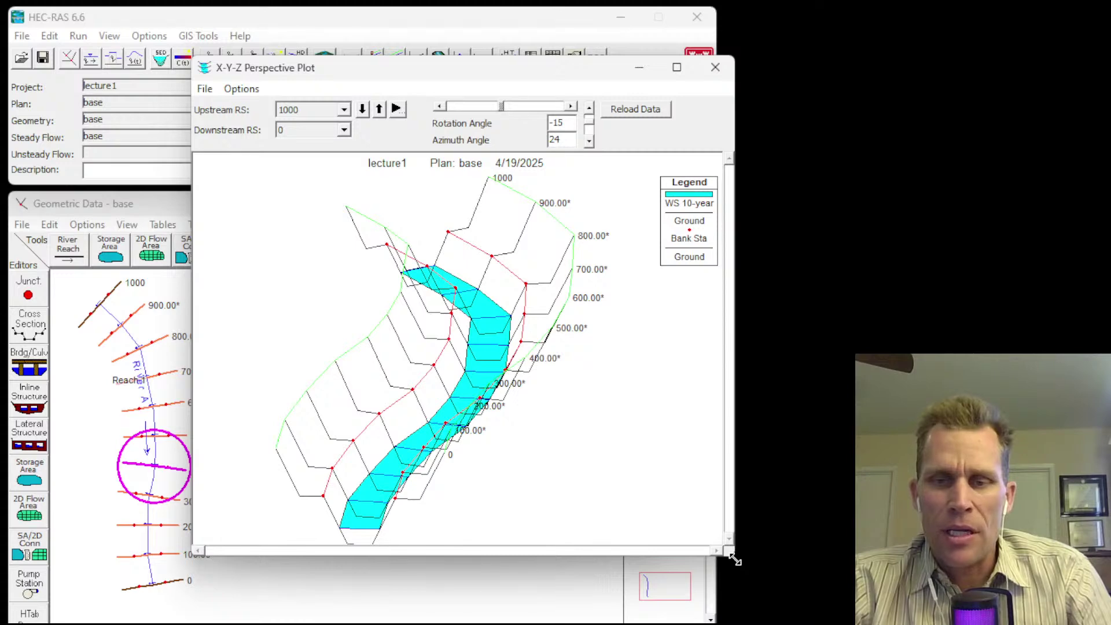
drag(735, 561, 877, 624)
drag(430, 75, 457, 53)
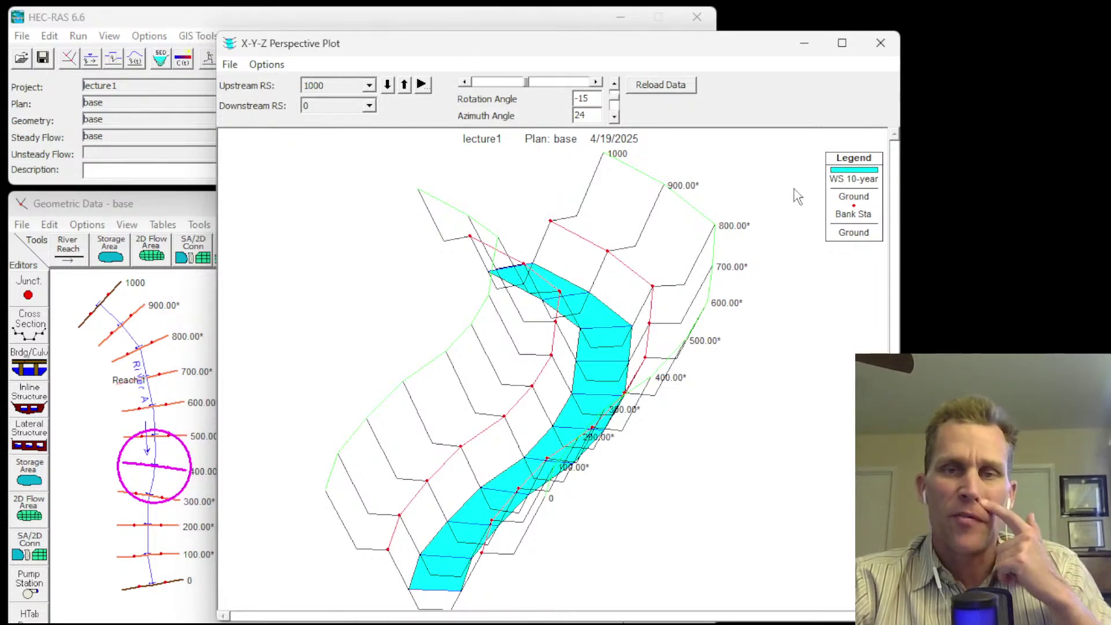
- Turn the perspective plot to a rotation angle of -35 and an azimuth angle of 39 to view the 10-year water surface
click(464, 83)
click(464, 83)
click(464, 83)
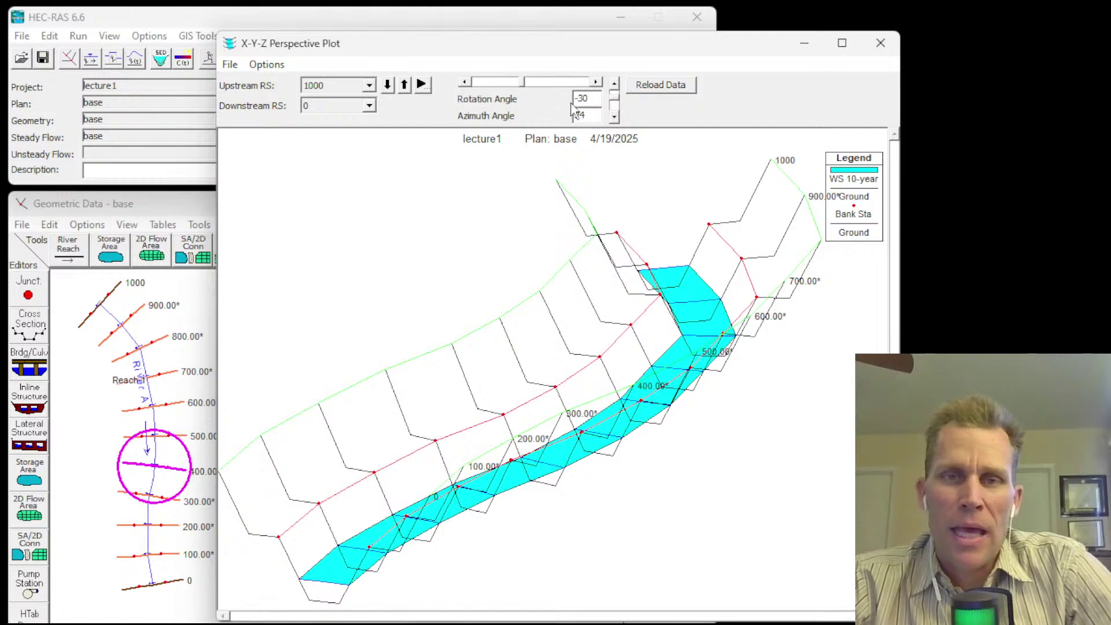
click(614, 116)
click(614, 116)
click(614, 116)
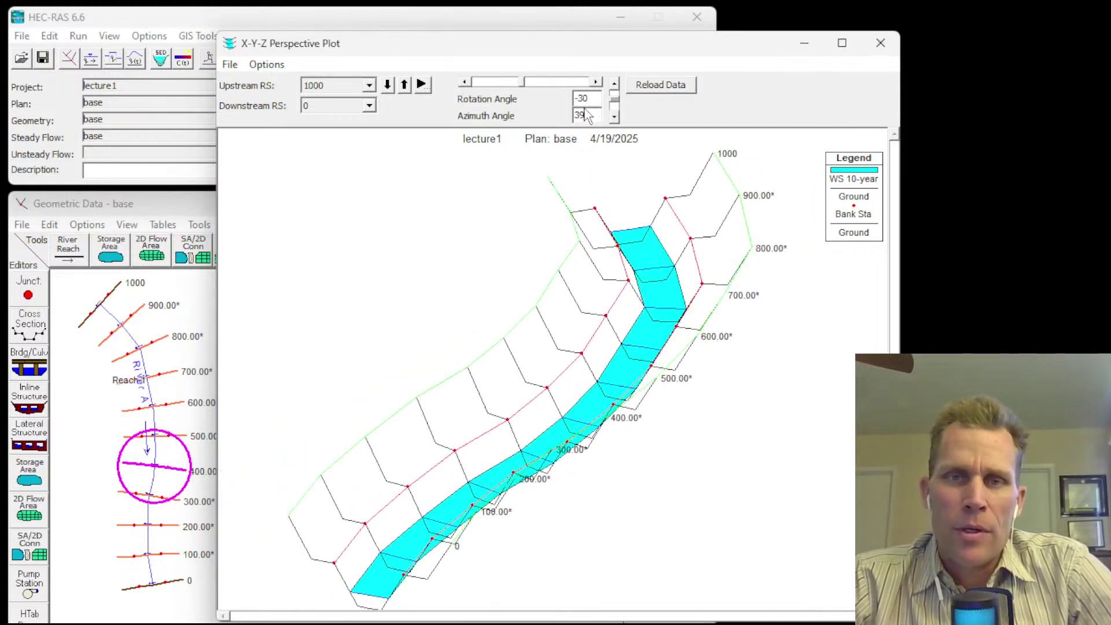
click(472, 82)
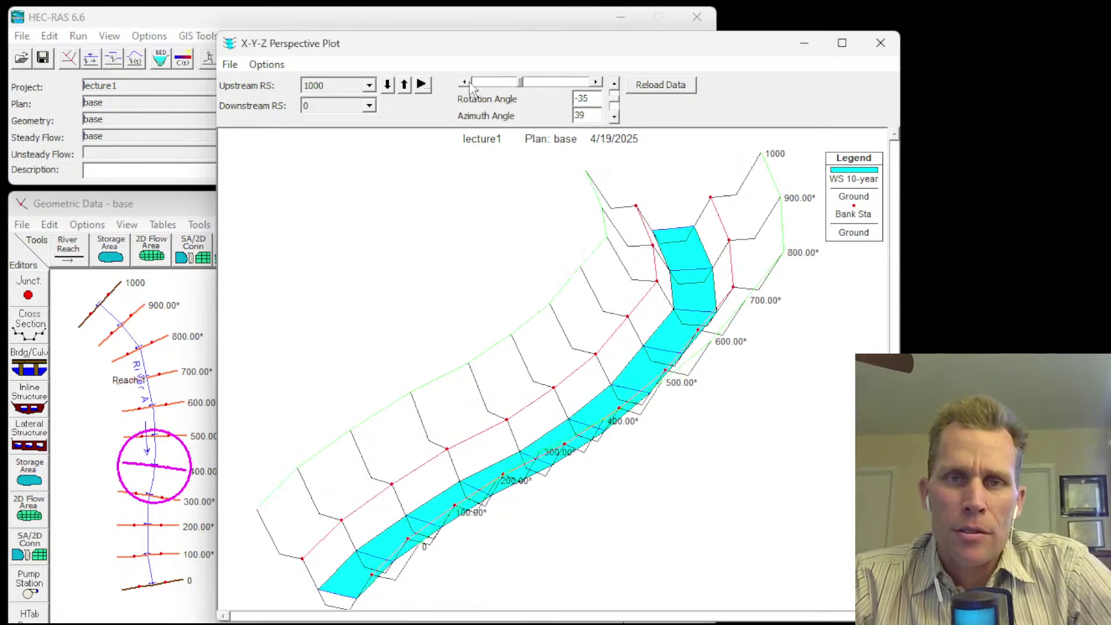
- Turn the perspective plot to a rotation angle of -5 and flatten its azimuth angle to 0
click(596, 83)
click(595, 83)
click(595, 82)
click(595, 83)
click(596, 83)
click(595, 82)
click(595, 83)
click(595, 83)
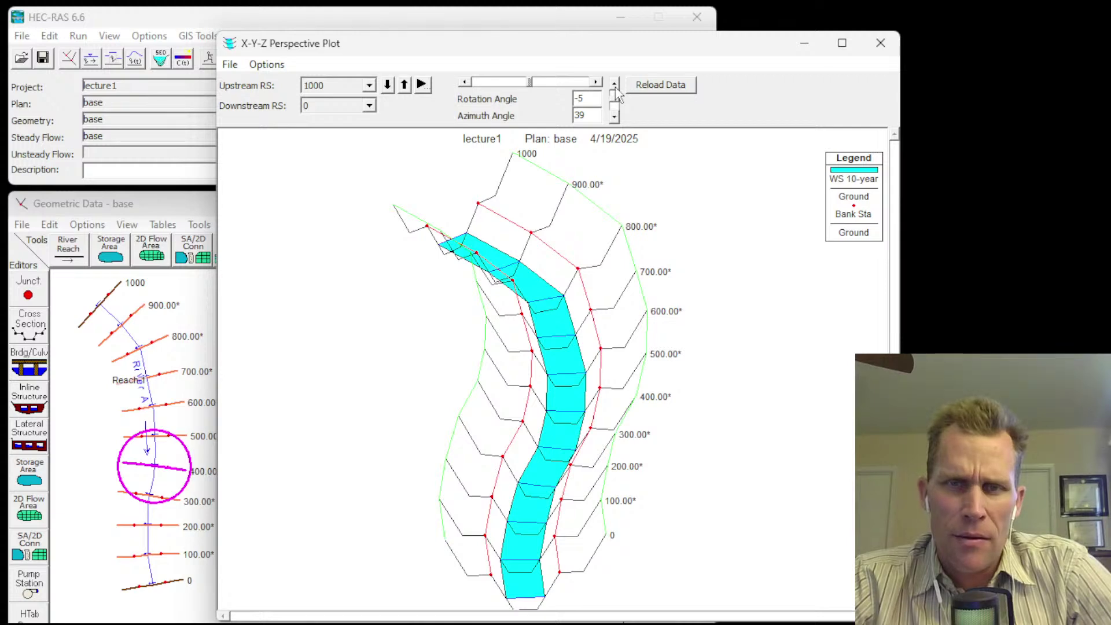
click(615, 94)
click(615, 93)
click(616, 94)
click(615, 94)
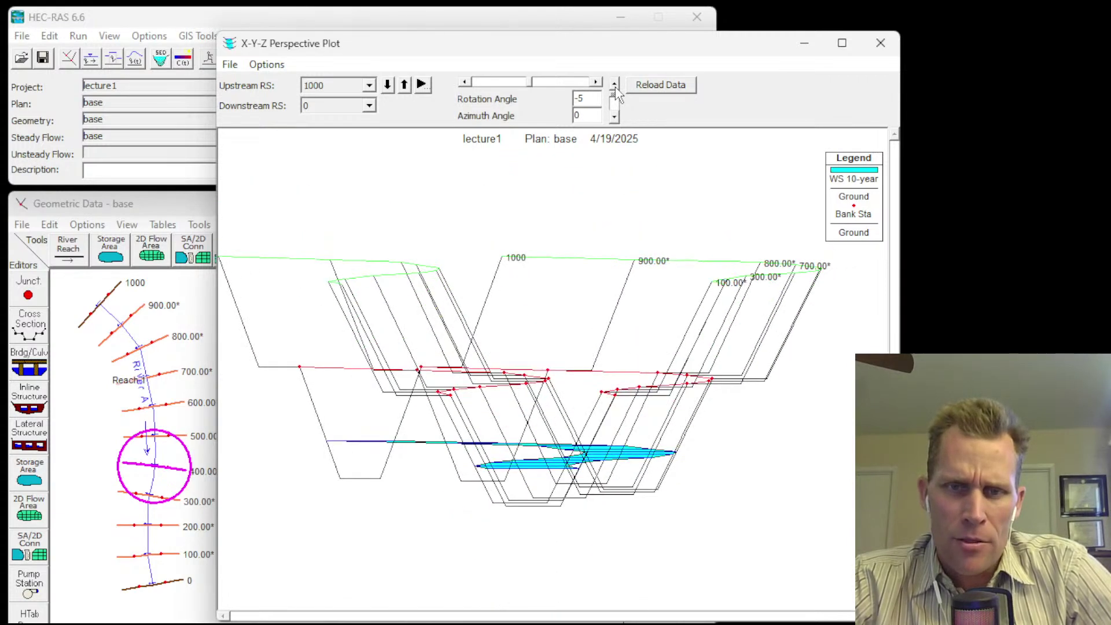
- Raise the perspective plot's azimuth angle to 90 to view the 10-year water surface from directly above
click(614, 117)
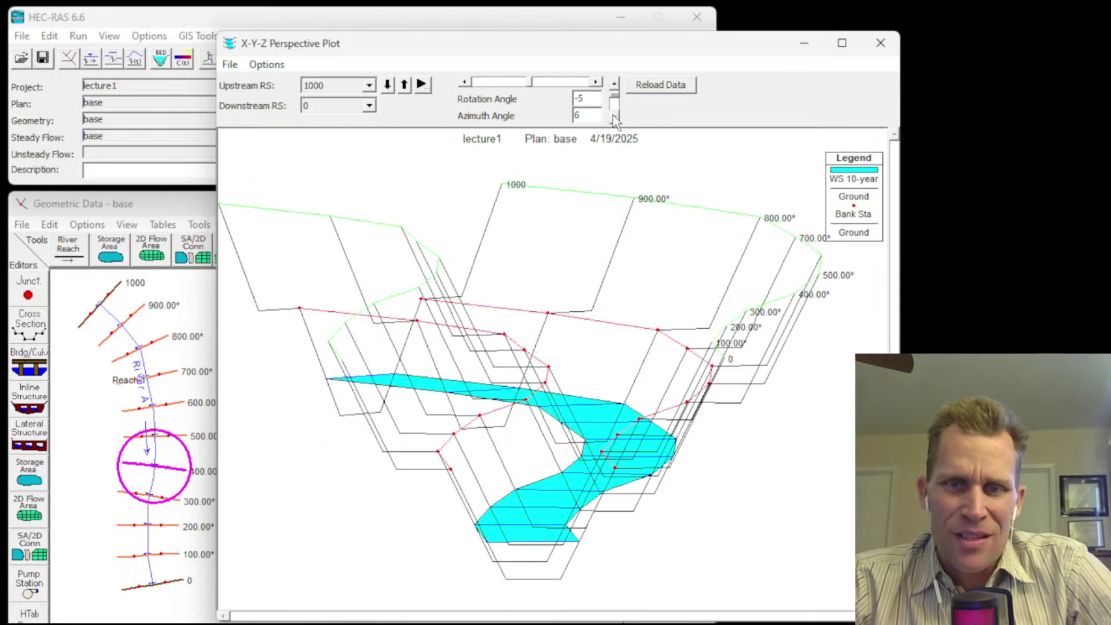
click(614, 116)
click(615, 117)
click(614, 117)
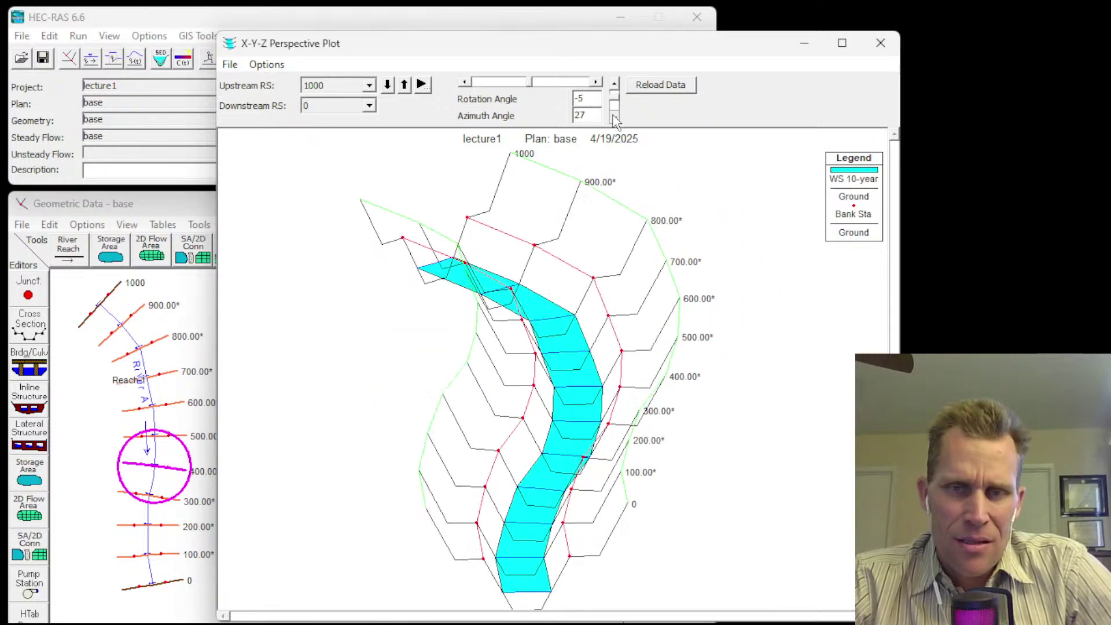
click(614, 117)
click(615, 118)
click(614, 117)
click(615, 118)
click(615, 118)
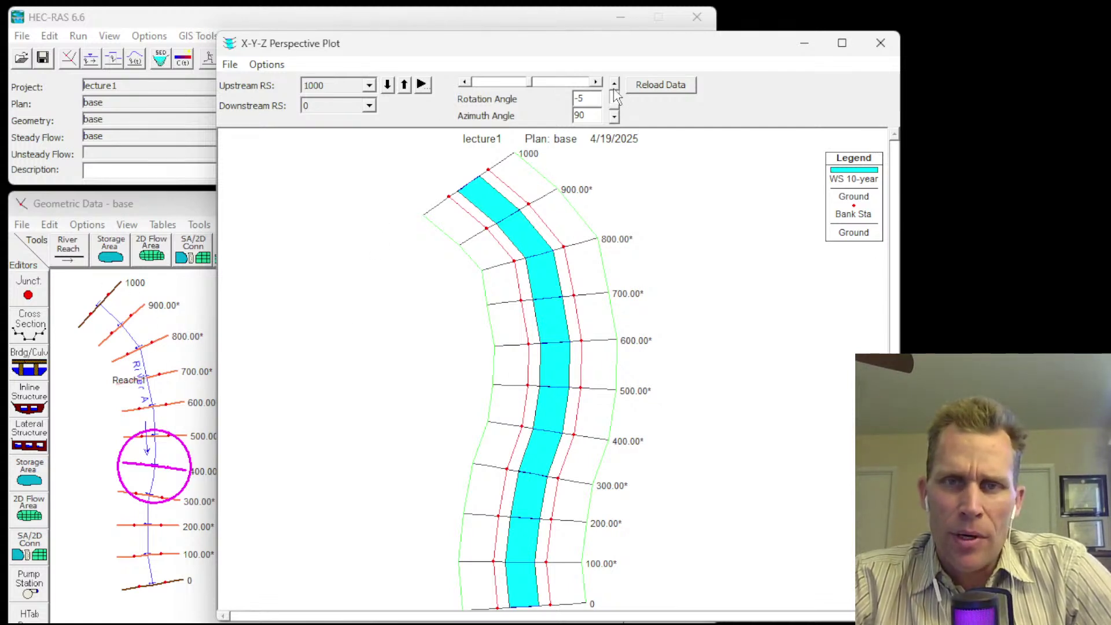
- Swing the perspective plot's azimuth angle down to 0 and back up to 21, and close the plot
drag(615, 85, 617, 86)
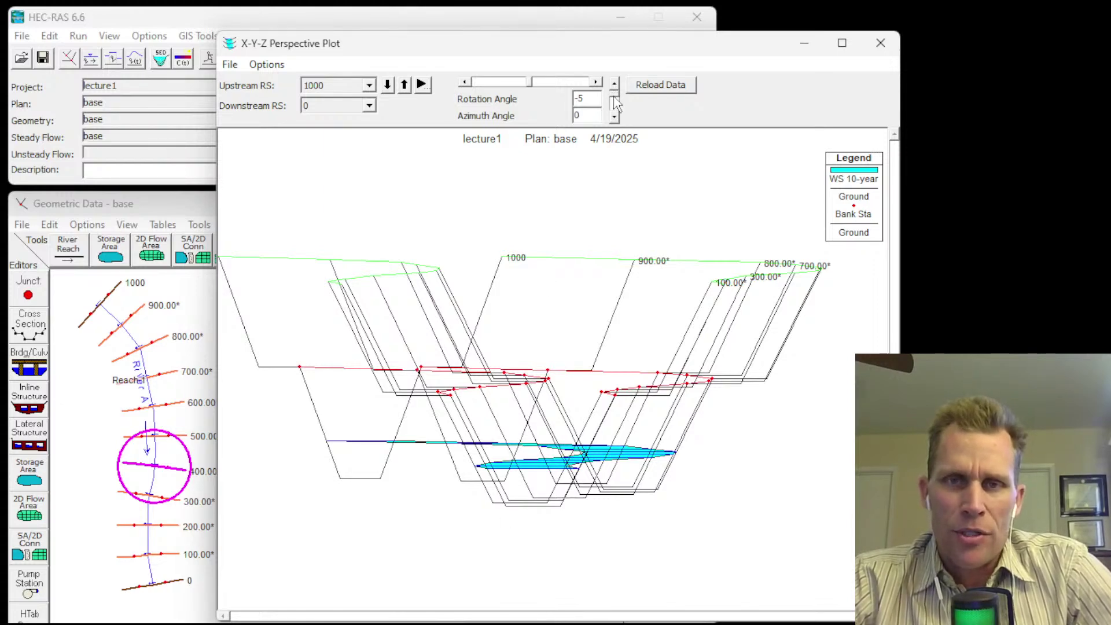
drag(615, 117, 615, 117)
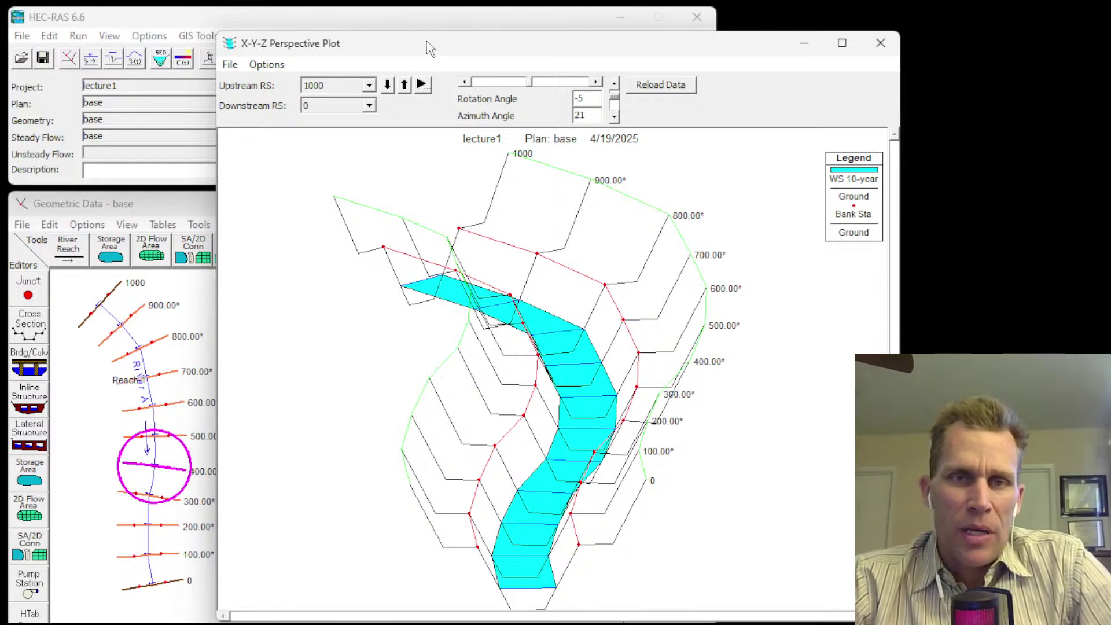
drag(429, 49, 441, 48)
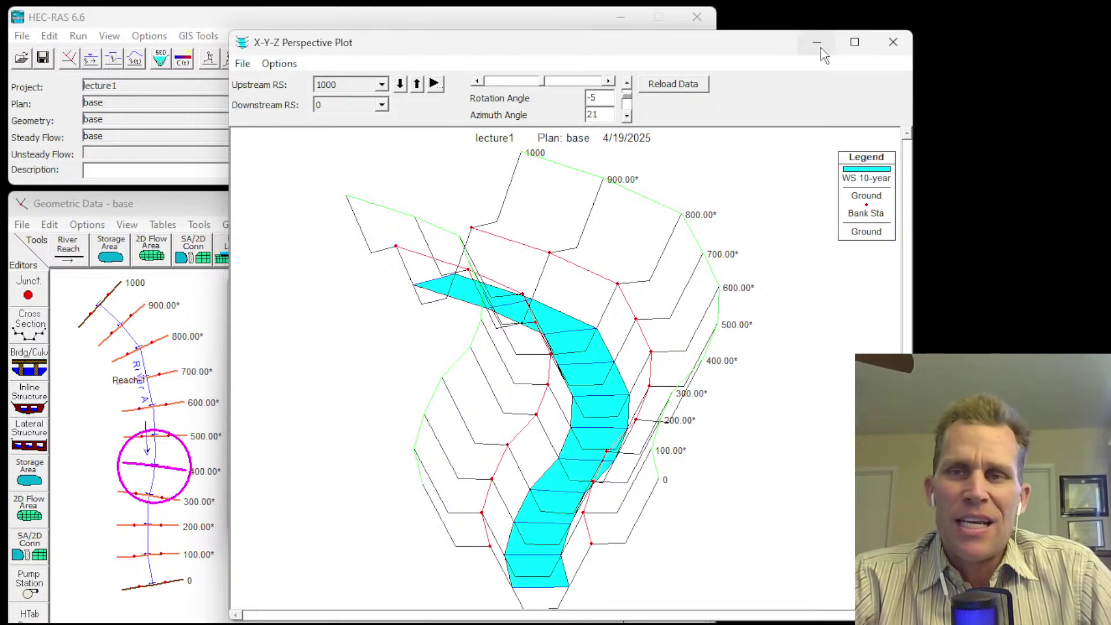
click(891, 42)
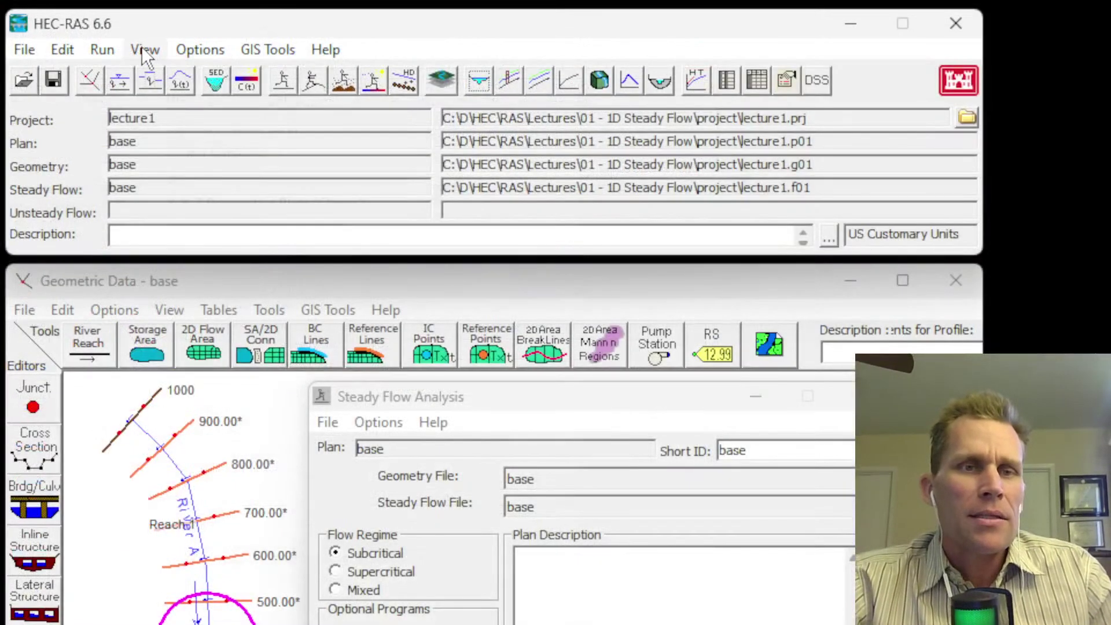
- Open the profile summary table for River A Reach 1 and review the list of available standard tables, keeping Standard Table 1
click(143, 50)
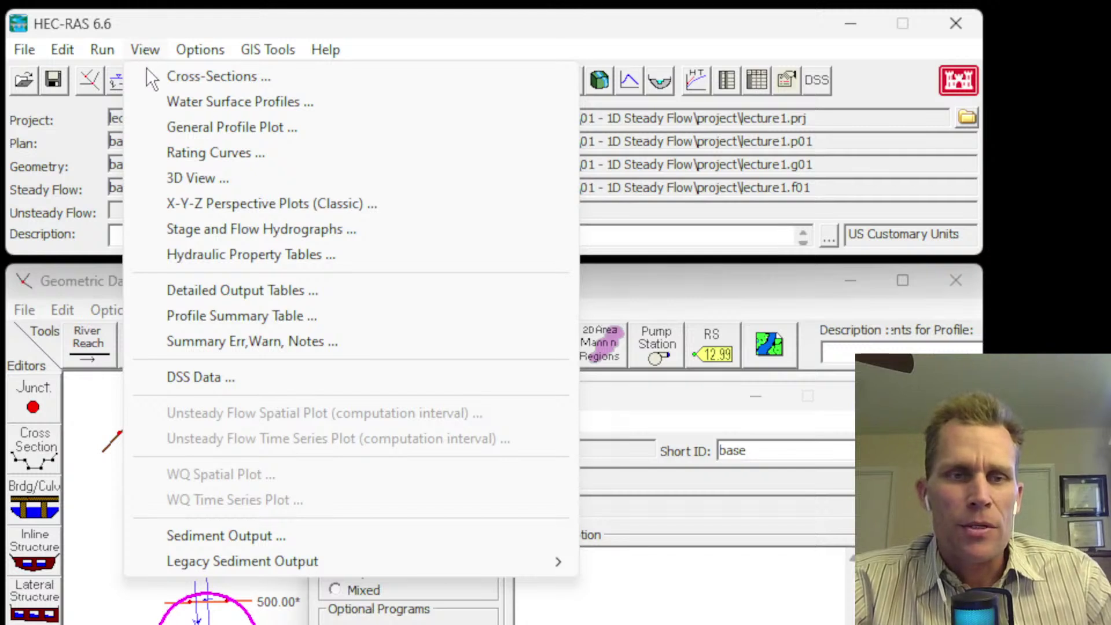
click(235, 315)
drag(537, 155, 595, 309)
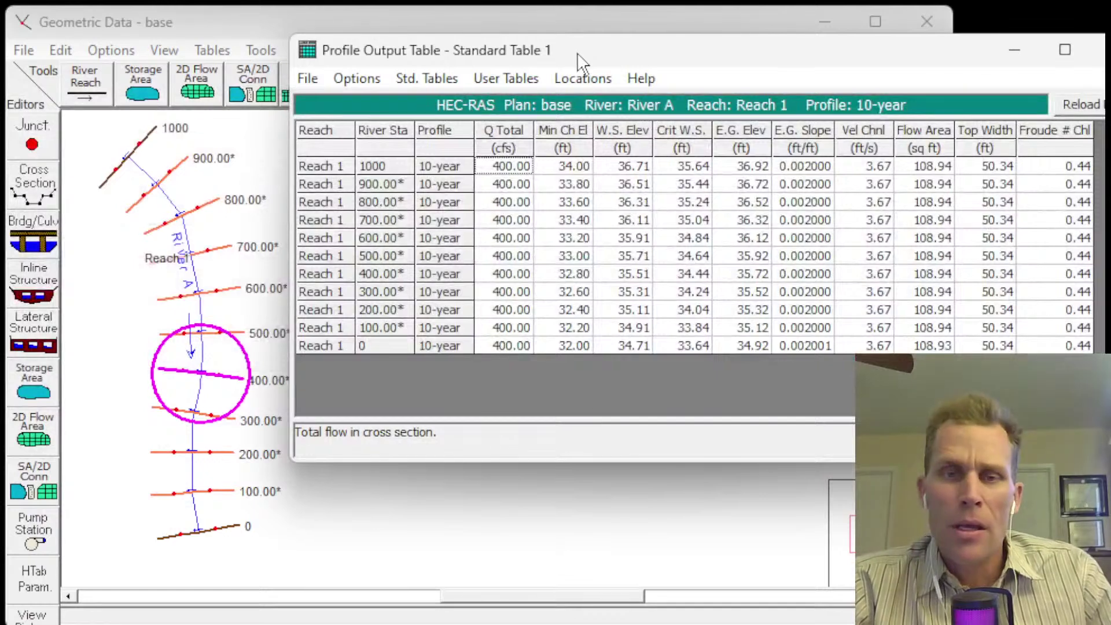
drag(582, 60, 590, 43)
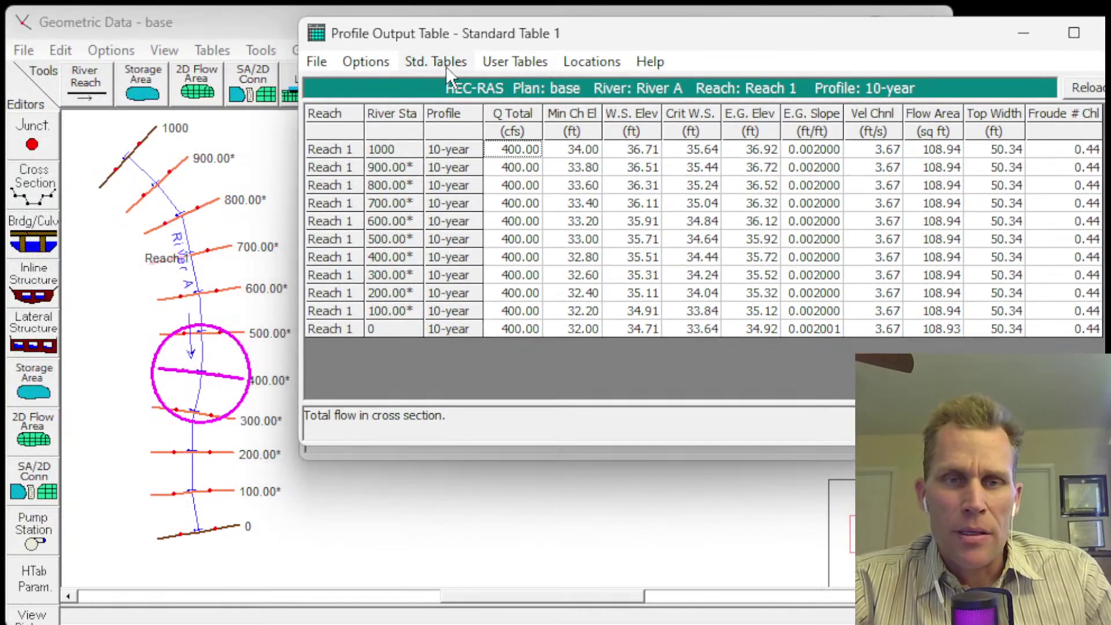
click(446, 62)
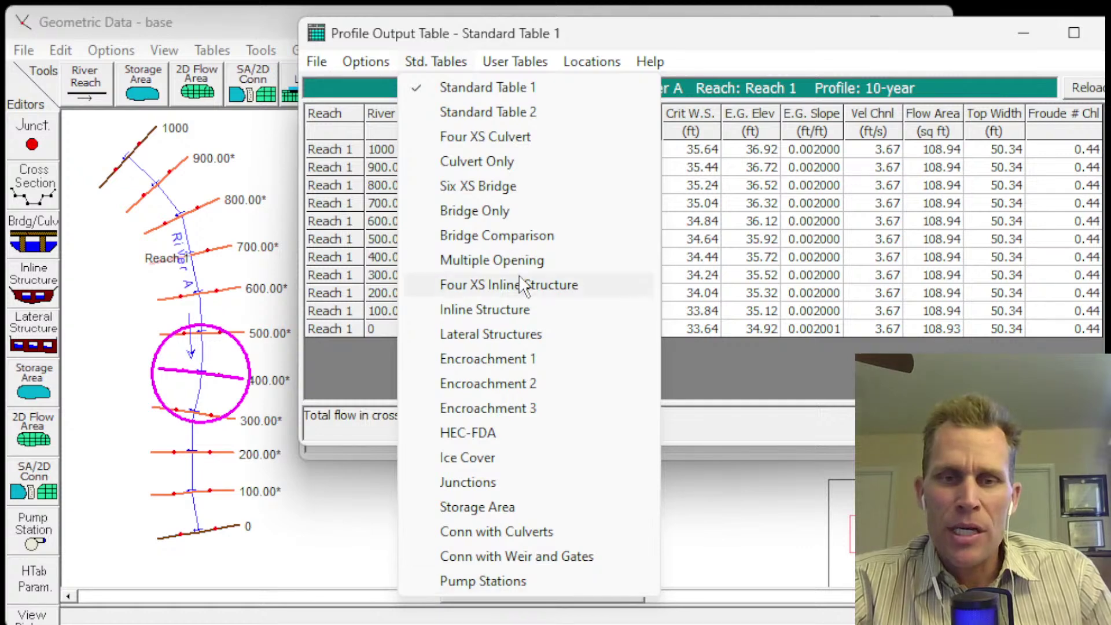
click(478, 41)
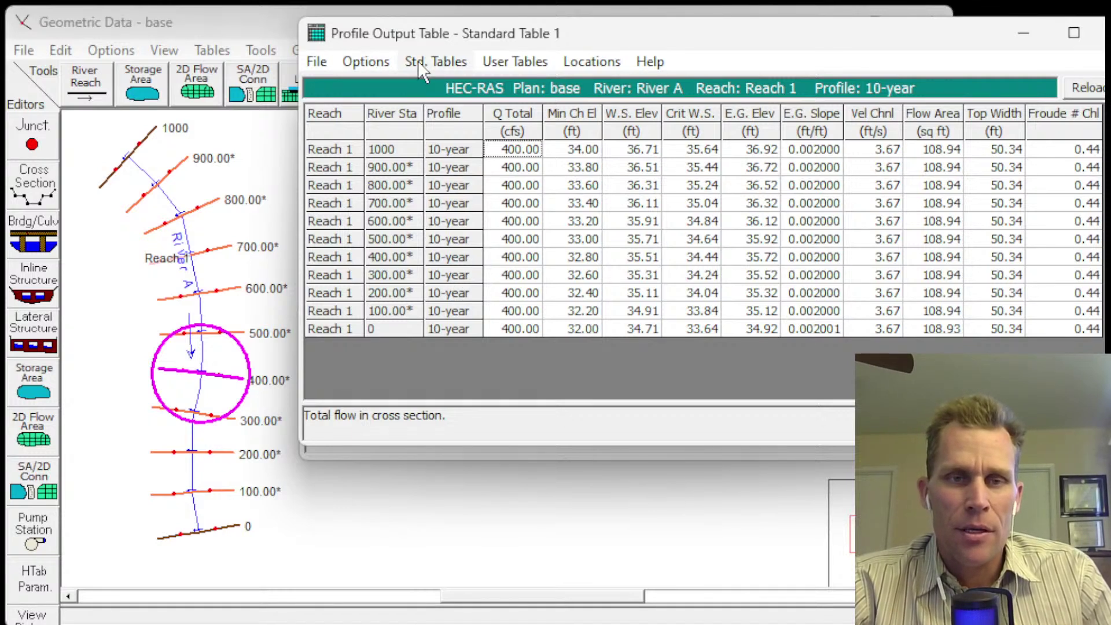
- Add the 100-year profile to the profile output table alongside the 10-year profile
click(376, 63)
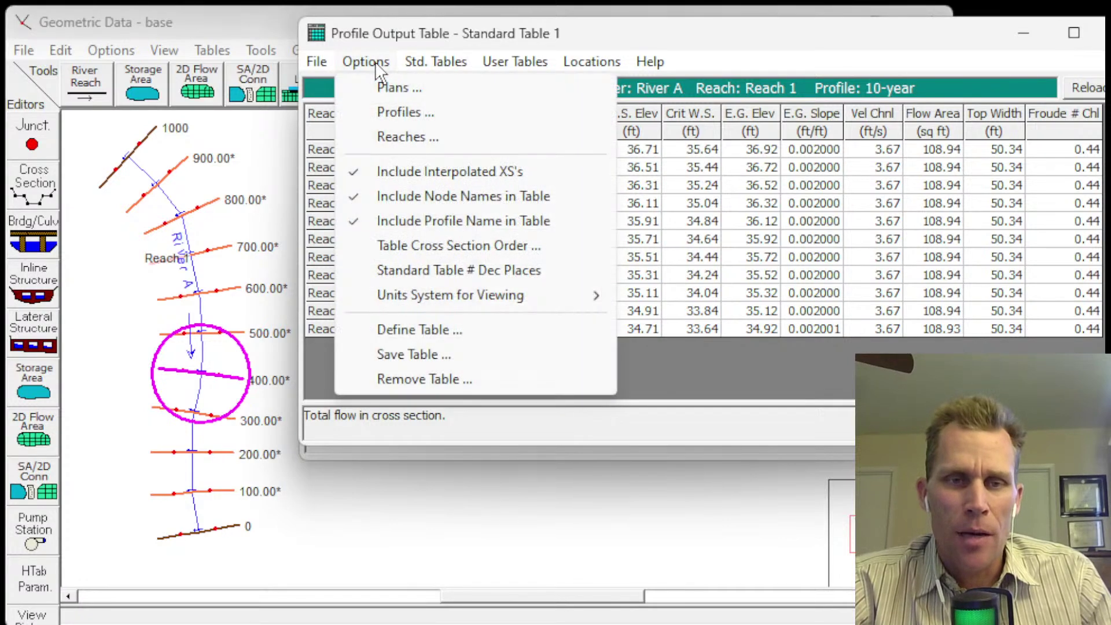
click(399, 113)
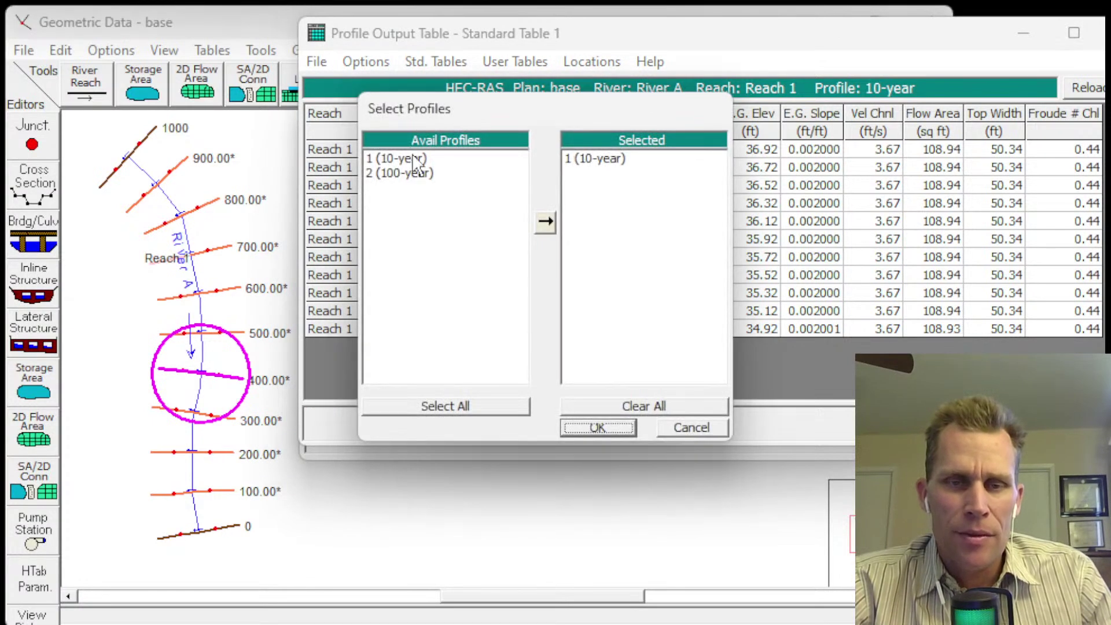
click(409, 173)
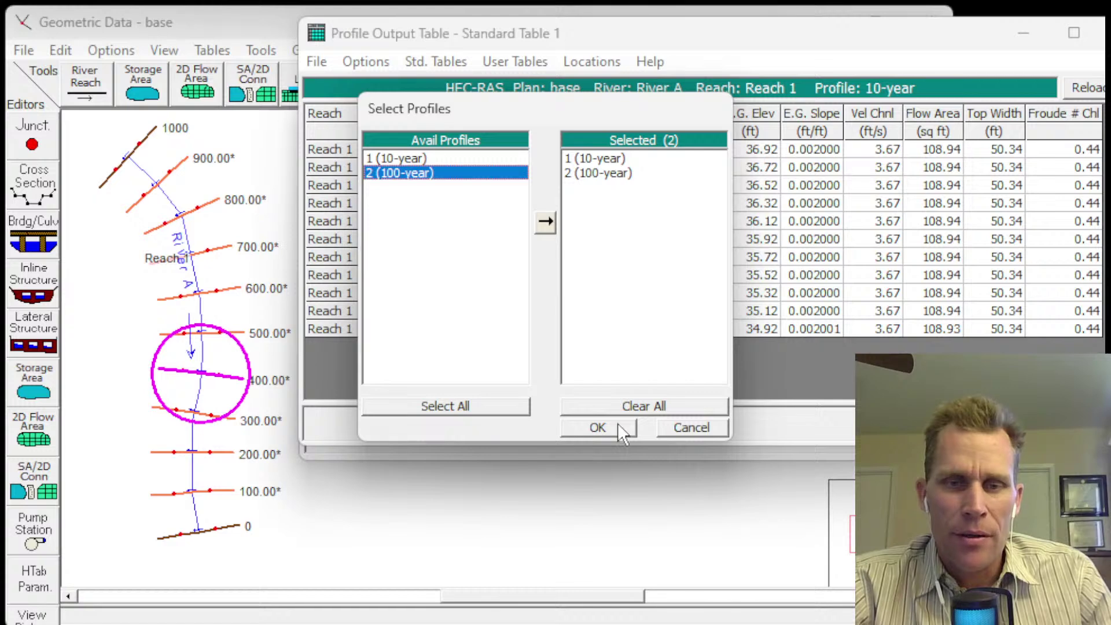
click(598, 427)
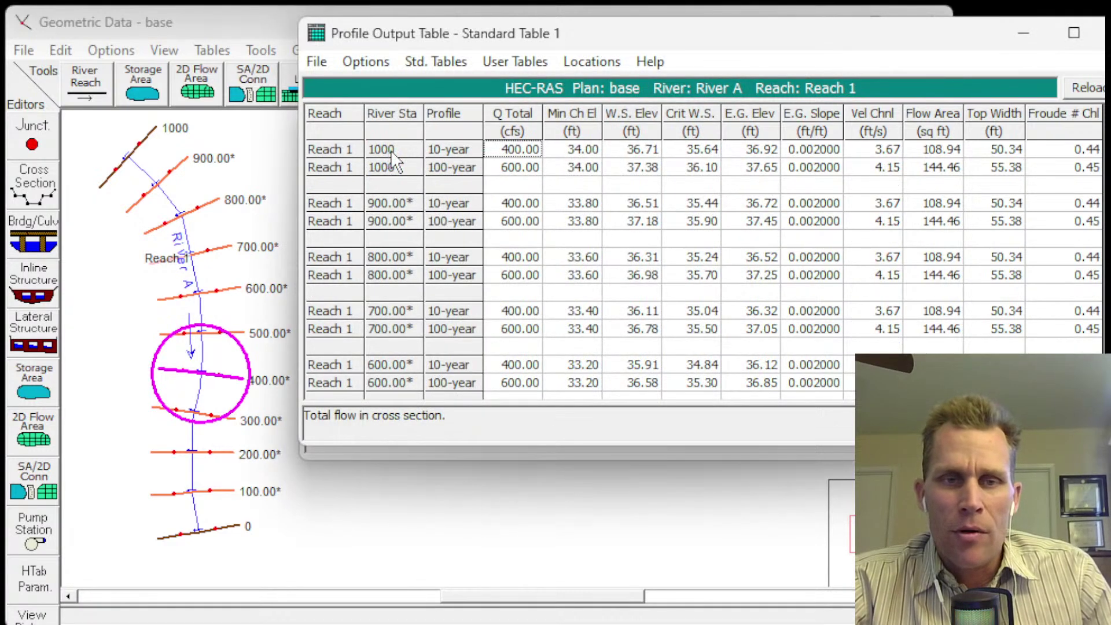
- Compare the 10-year and 100-year flows, elevations and energy slopes at stations 1000 and 900 in the profile output table
drag(549, 154, 810, 158)
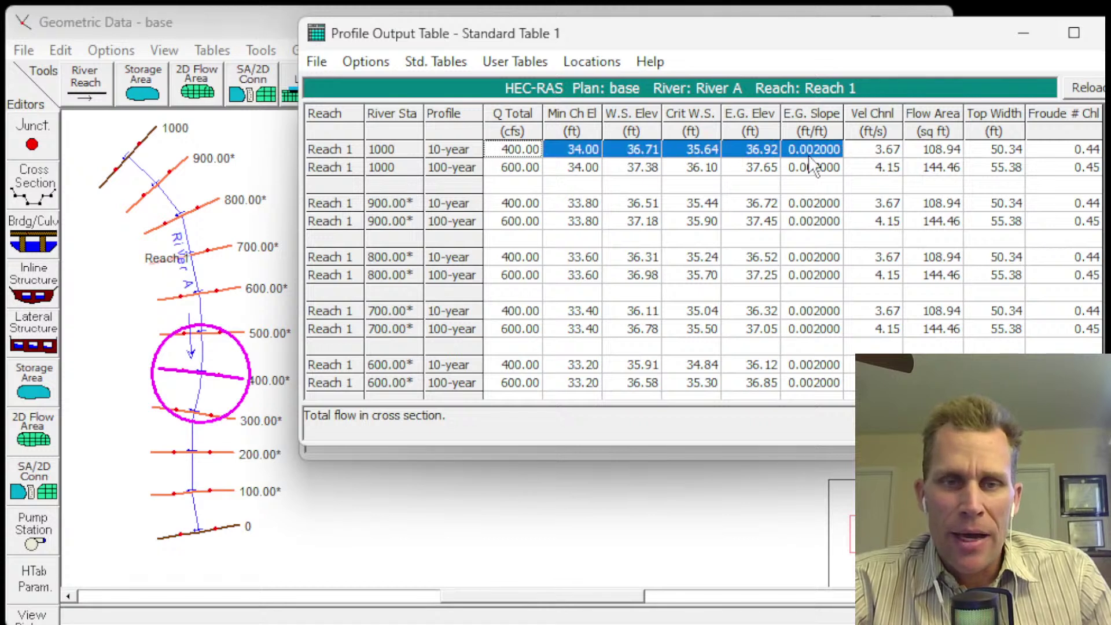
click(528, 172)
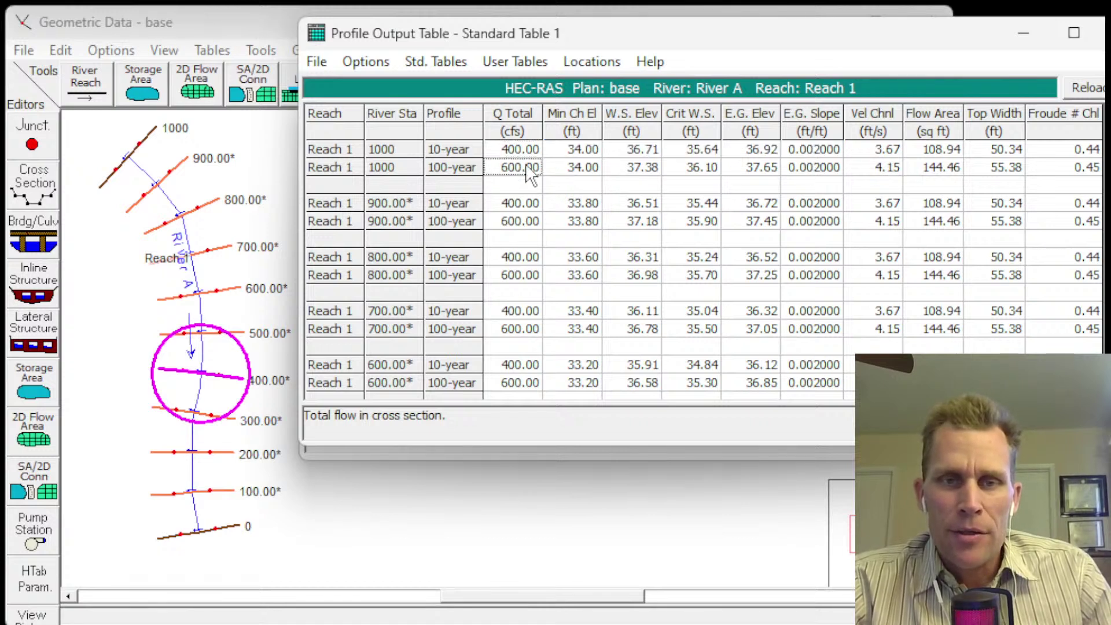
drag(528, 171, 840, 171)
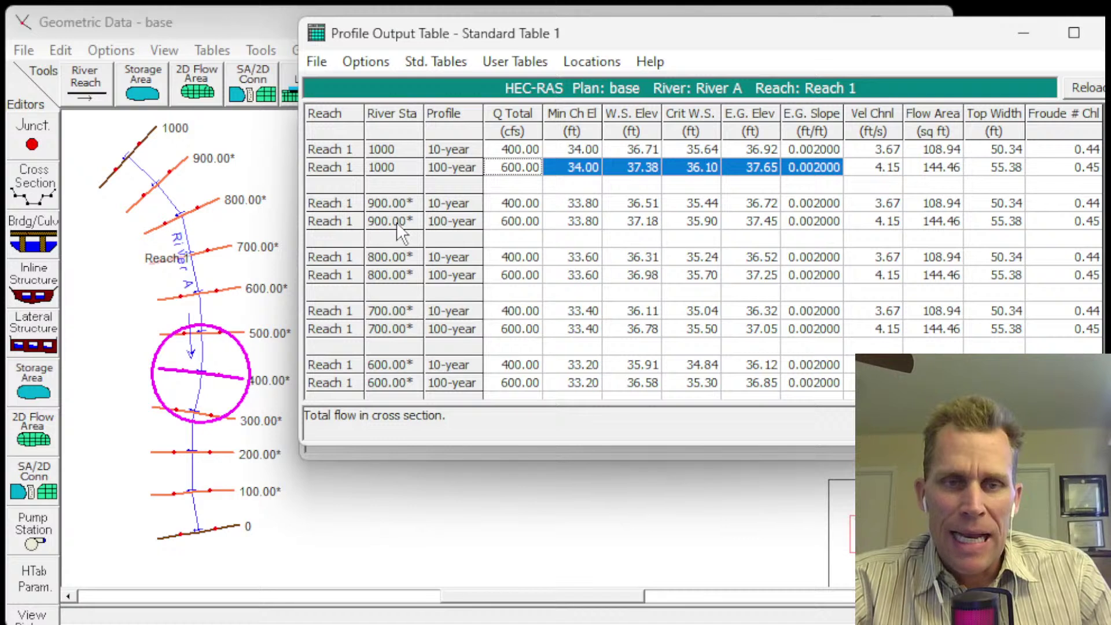
drag(509, 206, 809, 207)
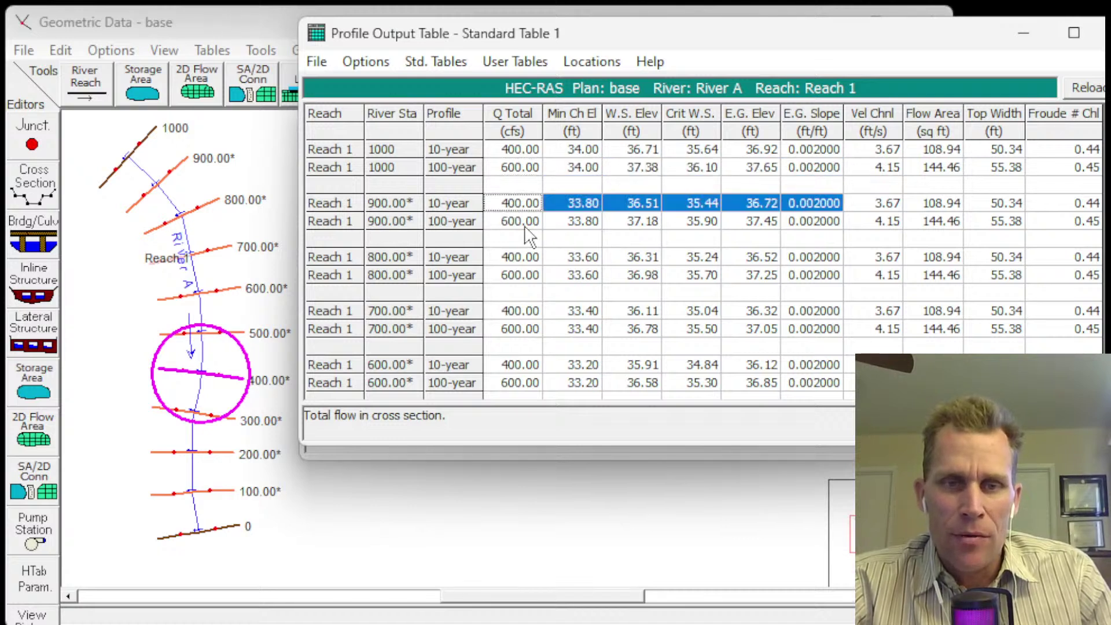
drag(521, 222, 810, 224)
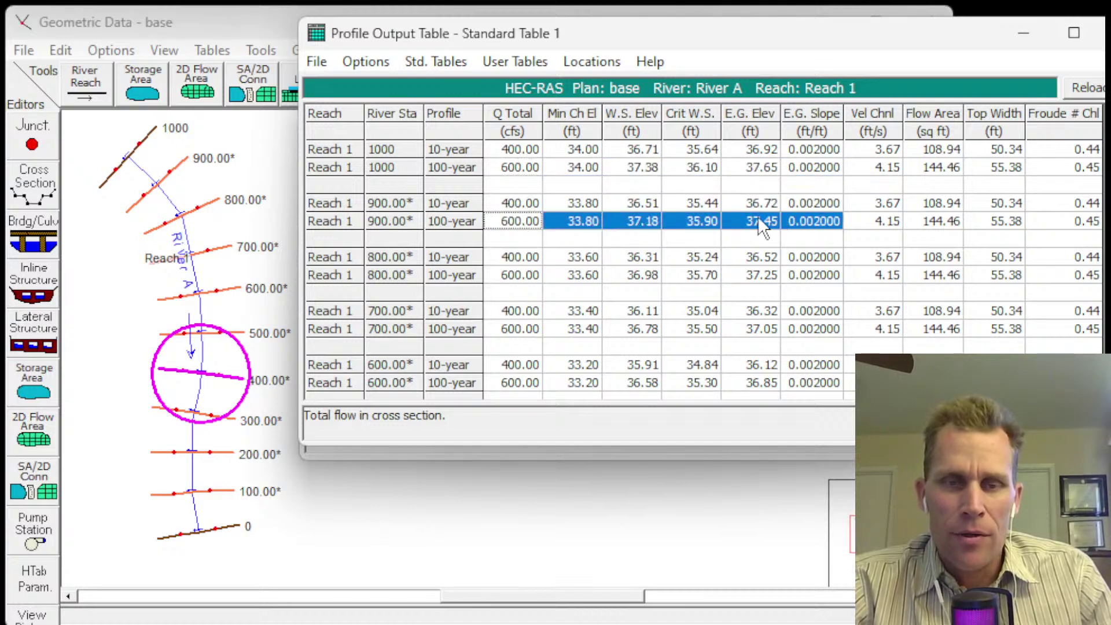
click(517, 150)
click(524, 169)
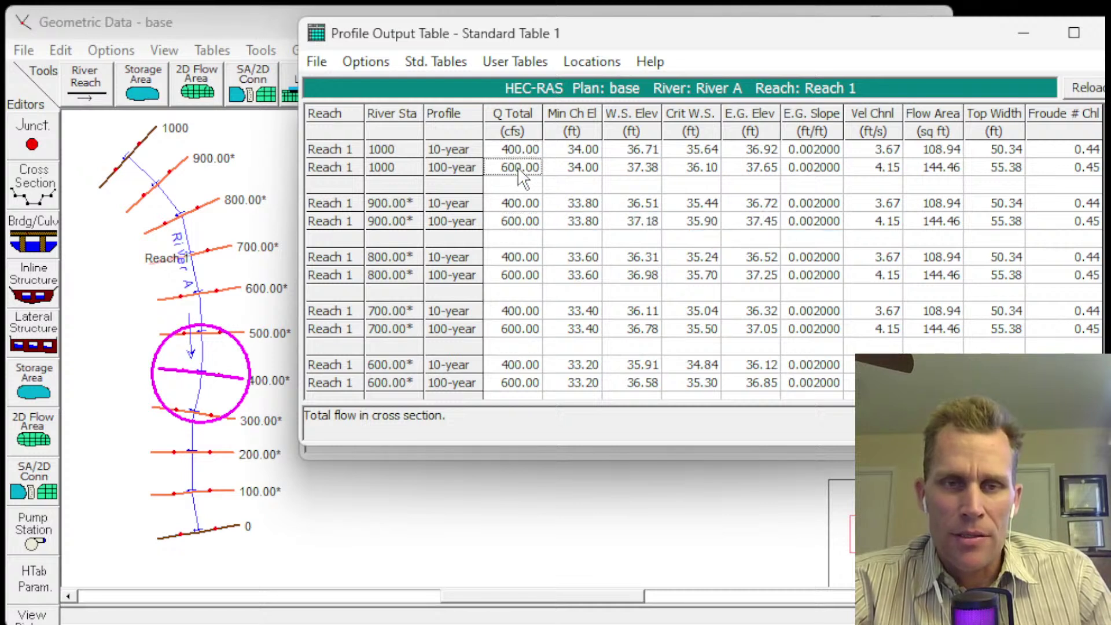
click(524, 205)
click(526, 223)
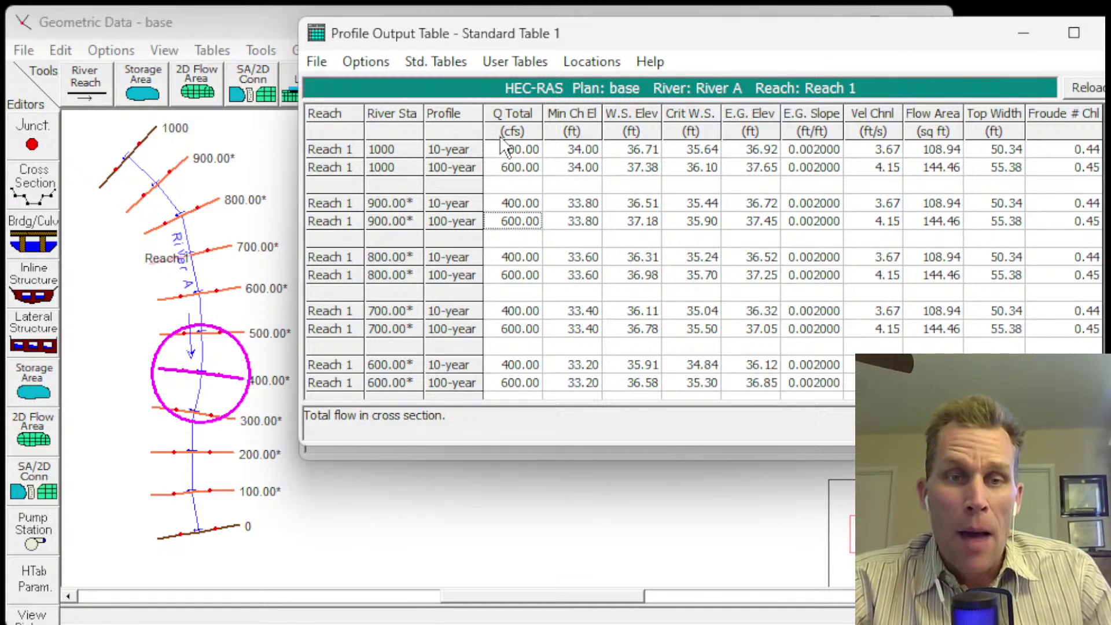
- Remove the 100-year profile from the profile output table so that it lists only the 10-year profile
click(355, 64)
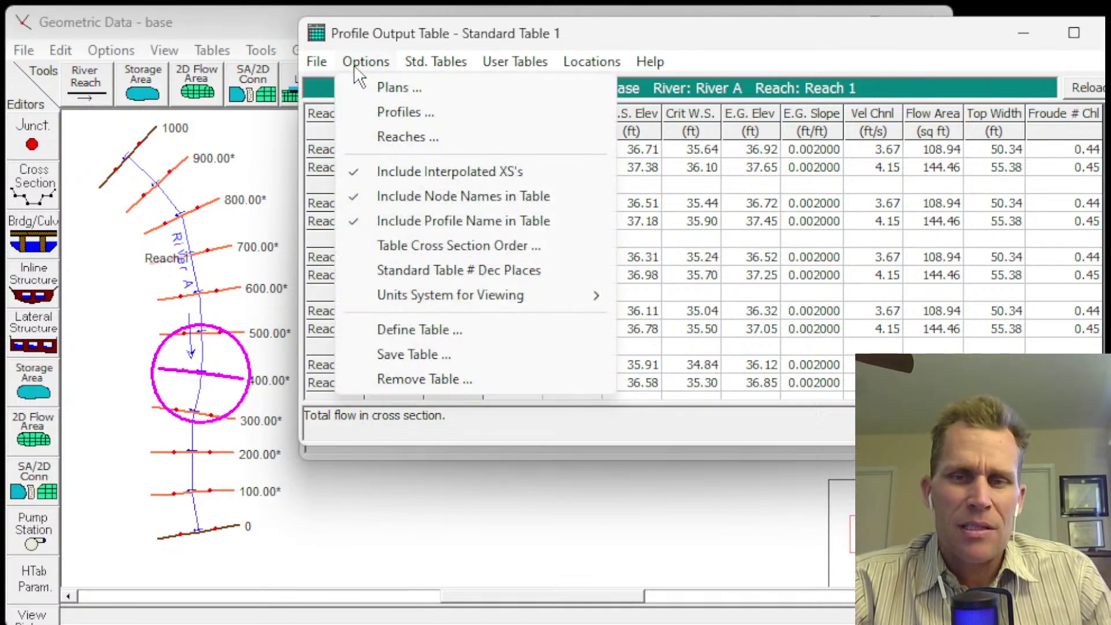
click(403, 115)
double_click(612, 174)
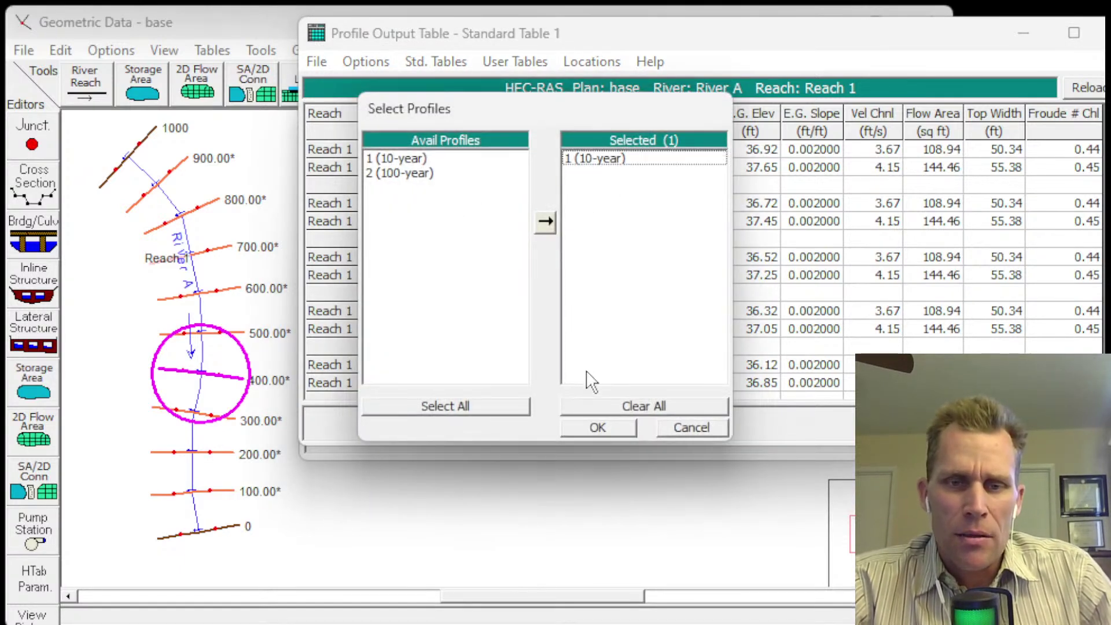
click(599, 429)
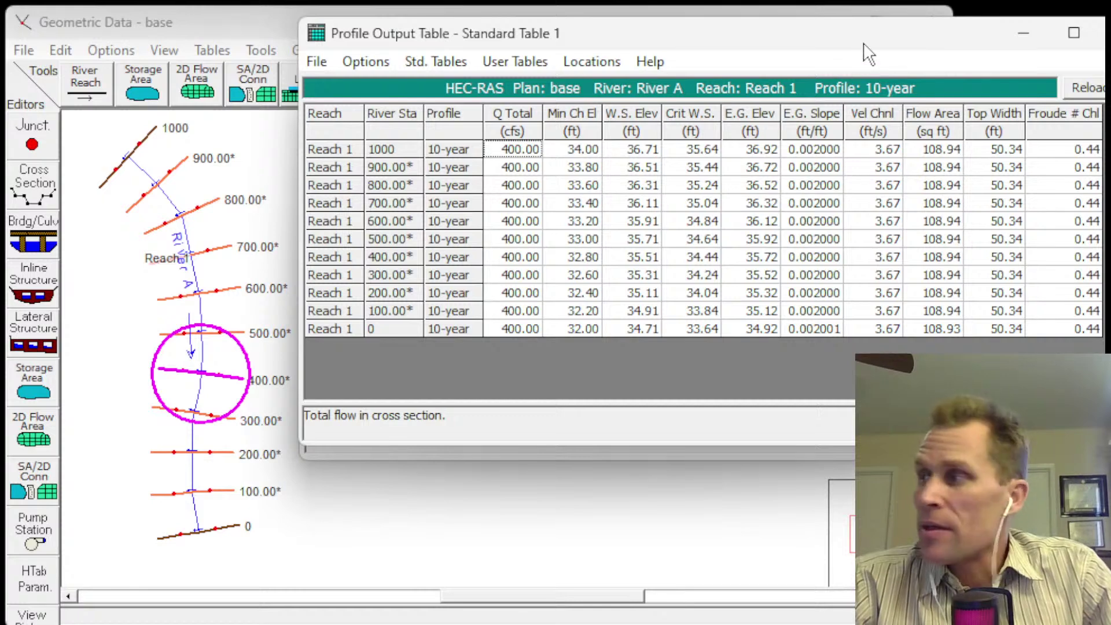
- Examine the 10-year channel Froude numbers from station 1000 to 0 in the profile output table
mouse_move(868, 55)
mouse_down()
mouse_move(826, 50)
mouse_move(851, 51)
mouse_up()
drag(1051, 152, 1082, 334)
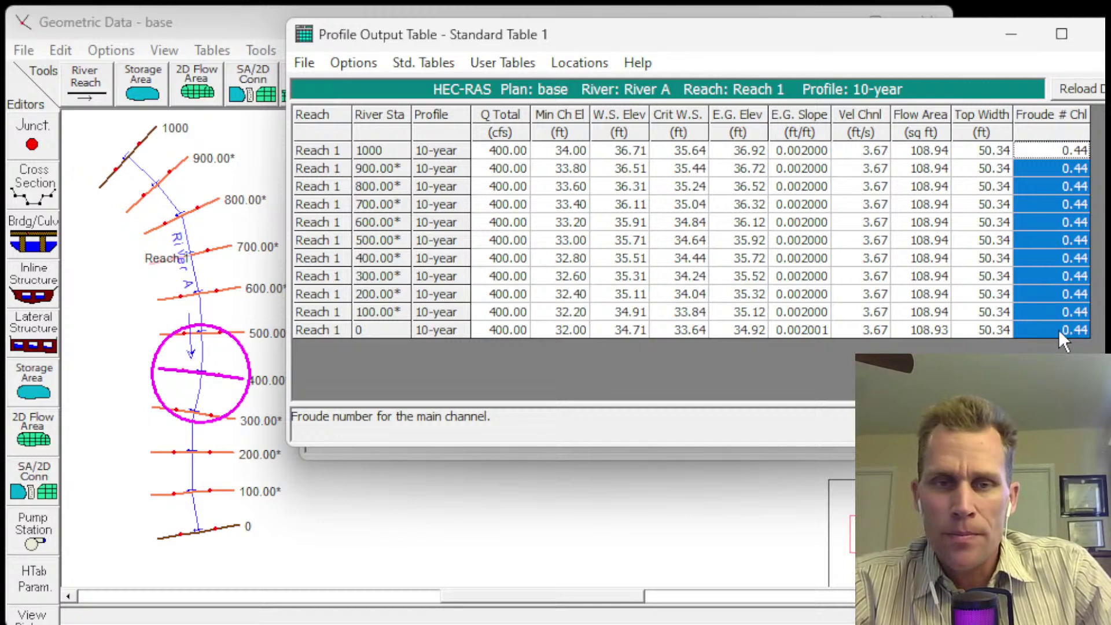
click(1040, 158)
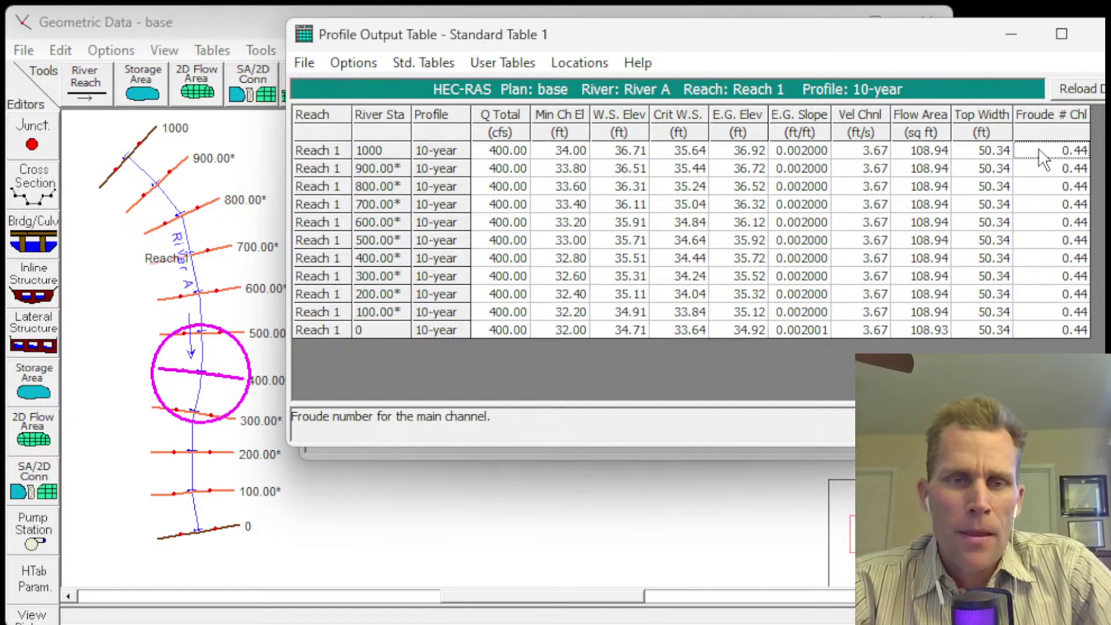
- Compare the 10-year water surface elevations with the minimum channel elevations from station 1000 to 0 to judge the flow depth
click(515, 176)
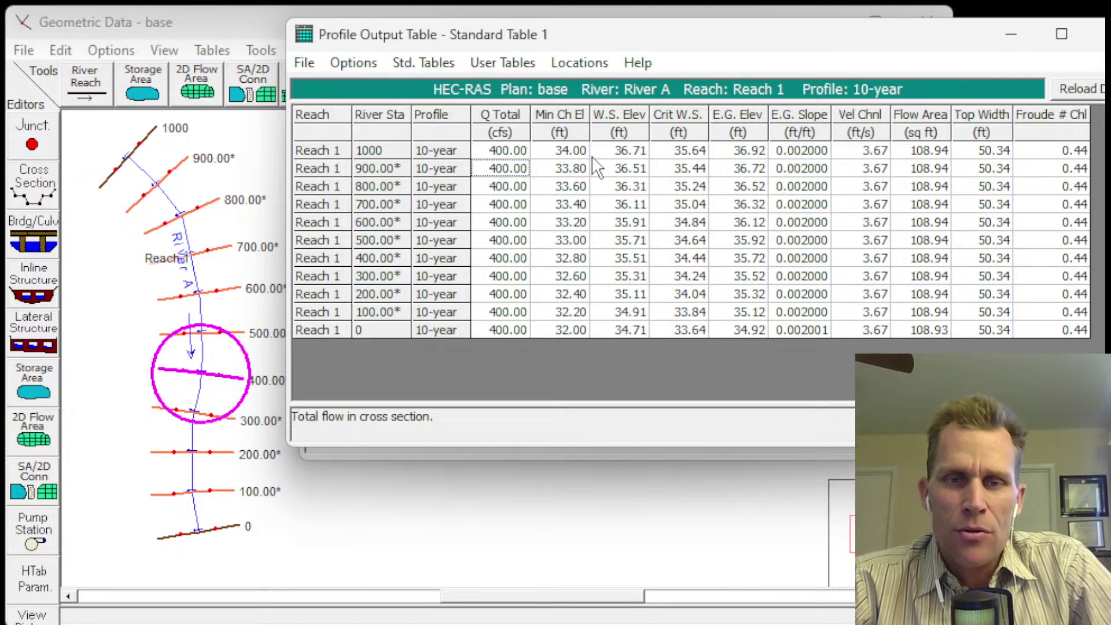
click(625, 151)
click(576, 151)
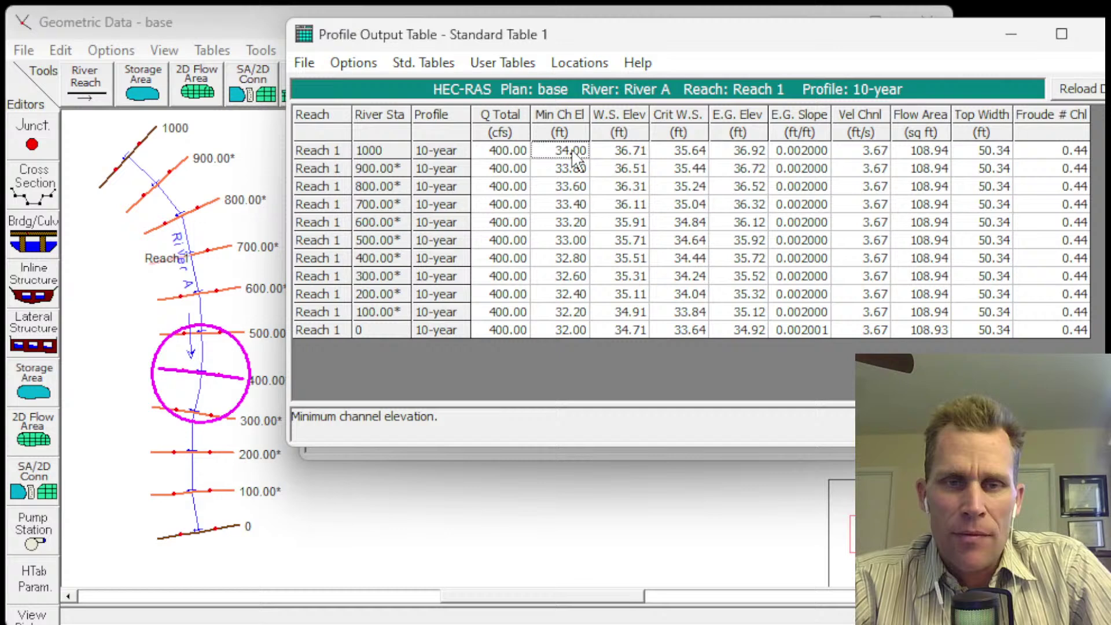
click(618, 154)
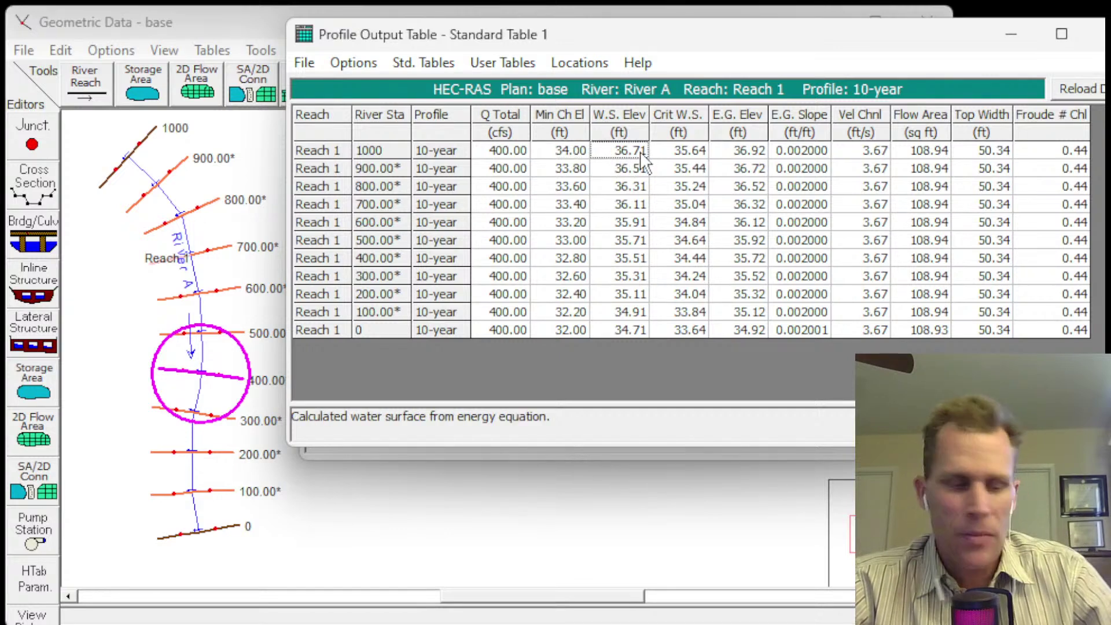
click(577, 154)
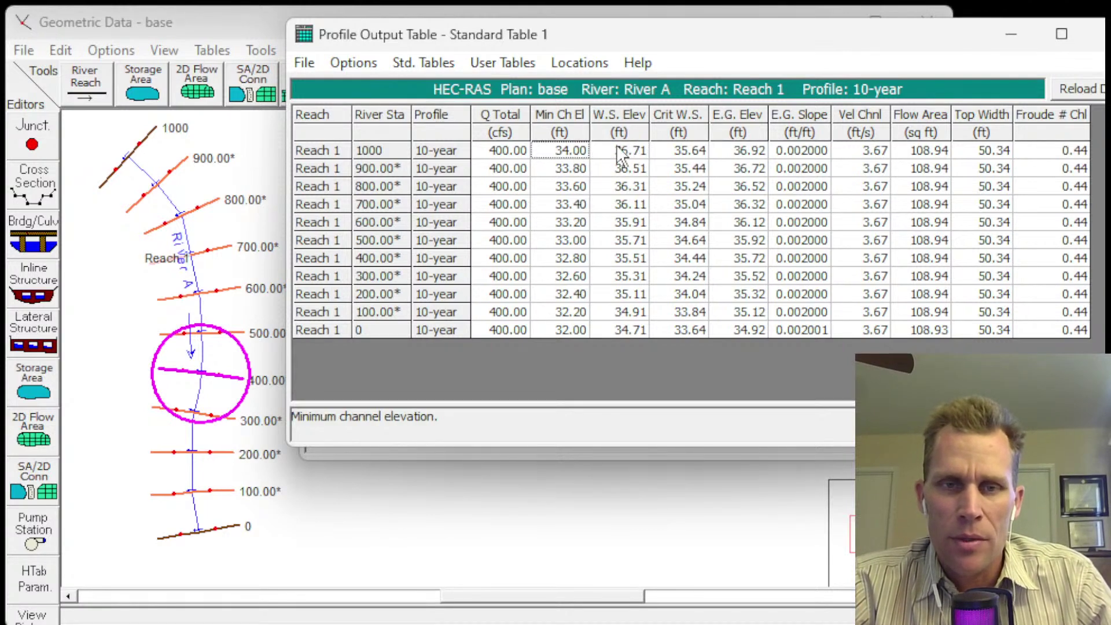
drag(564, 155, 626, 326)
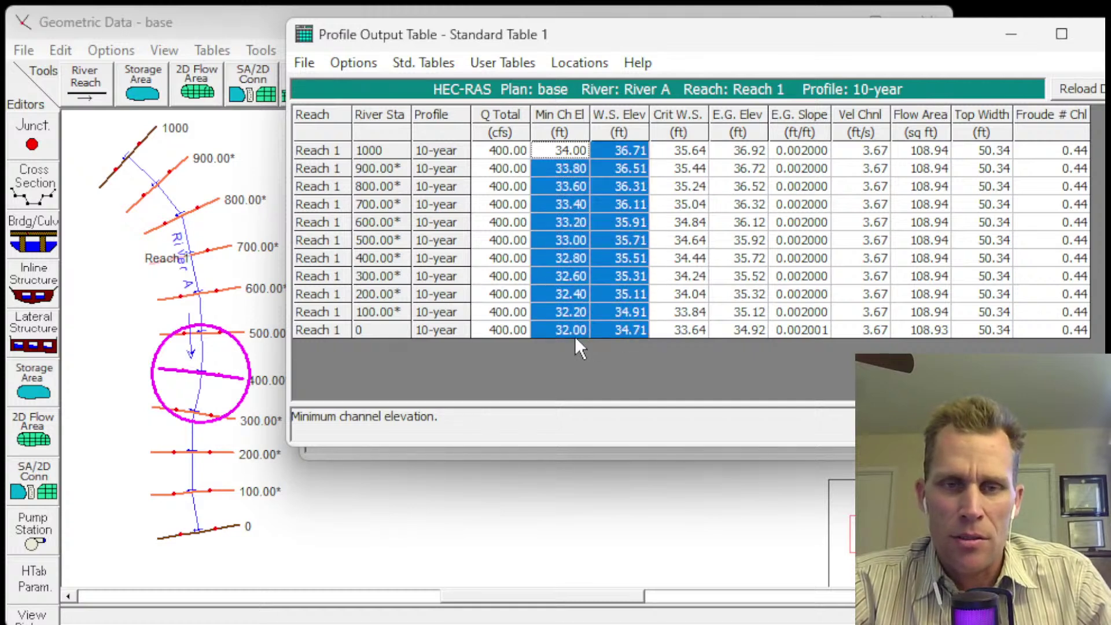
click(609, 329)
click(566, 332)
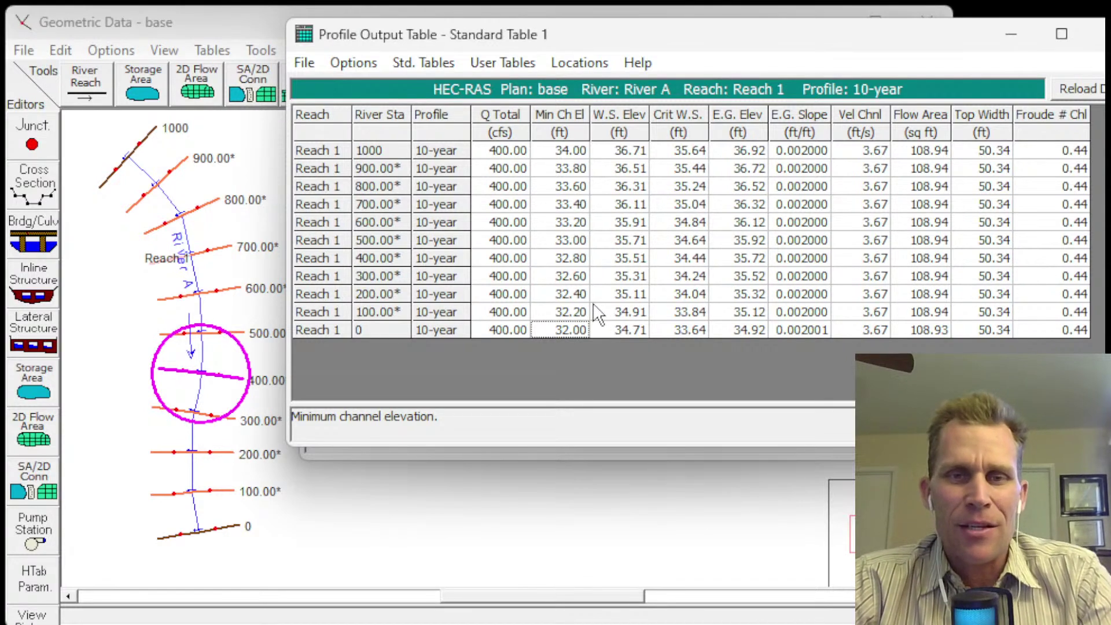
- Close the profile output table and the Steady Flow Analysis window, and clear the highlight on station 400 in the geometry view
click(1100, 36)
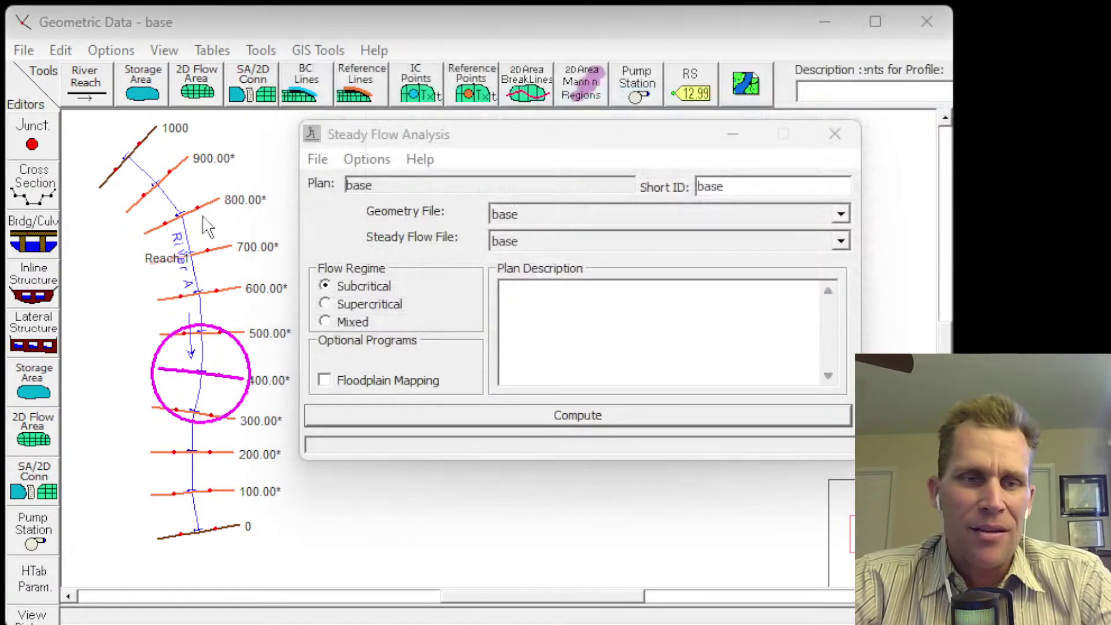
click(835, 134)
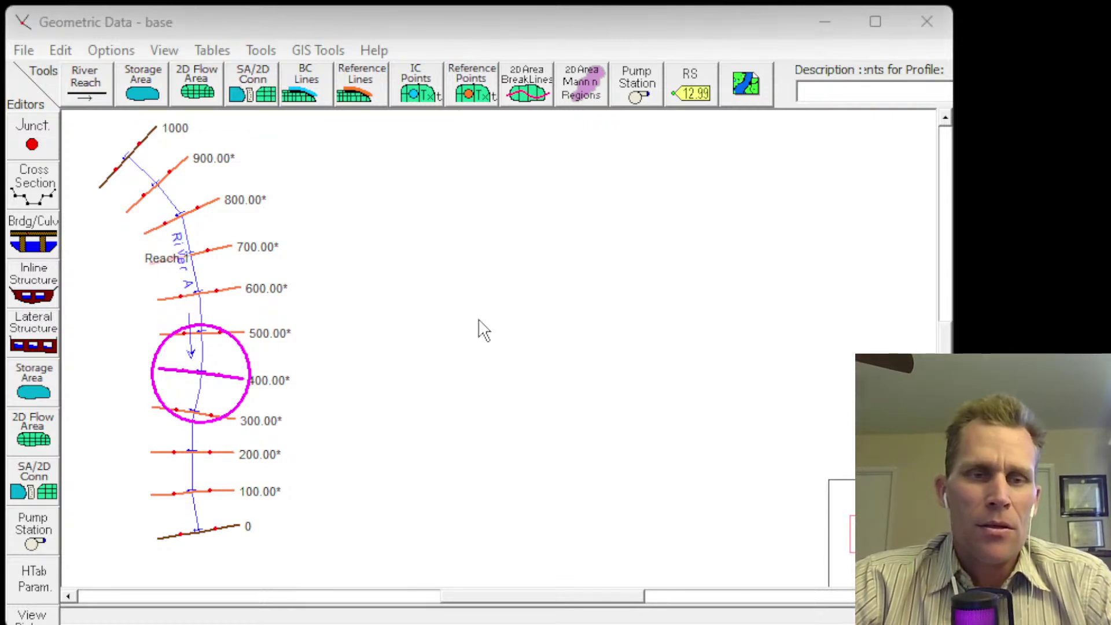
key(Escape)
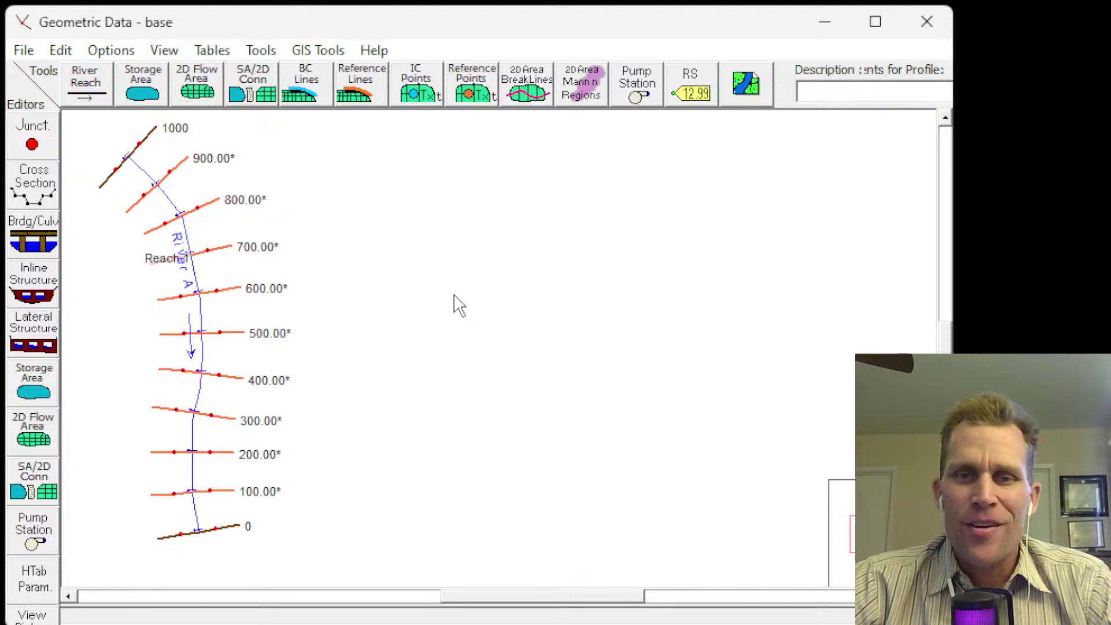